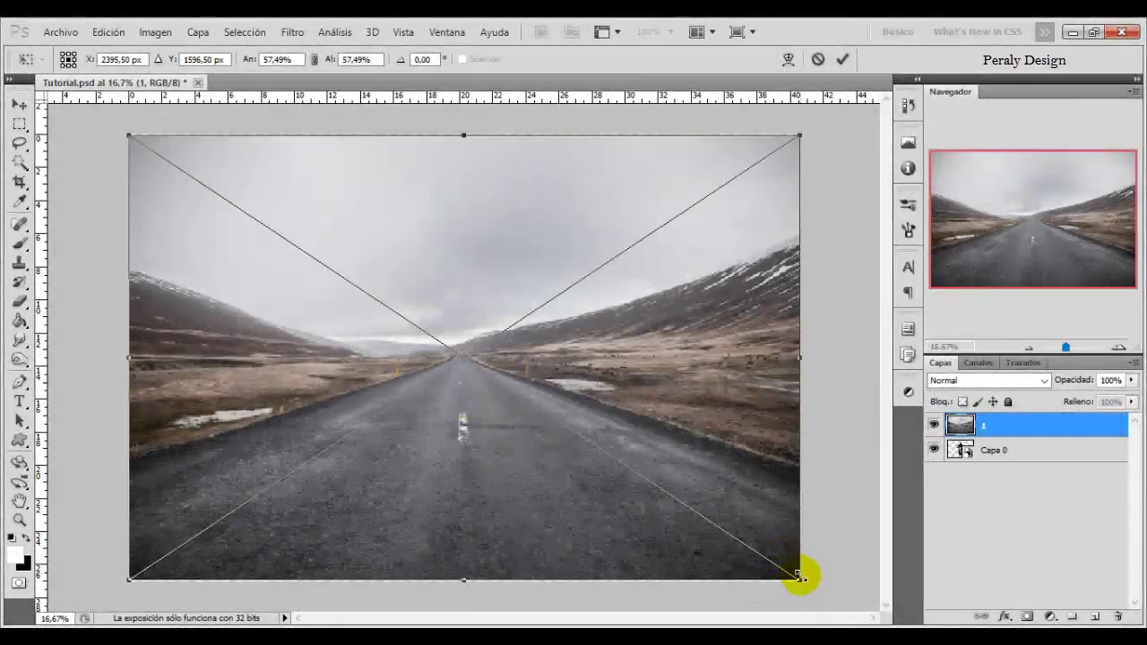
Enlarge the road photo slightly and move layer 1 below Capa 0 so the rider shows on top
left_click_drag(800, 579, 806, 585)
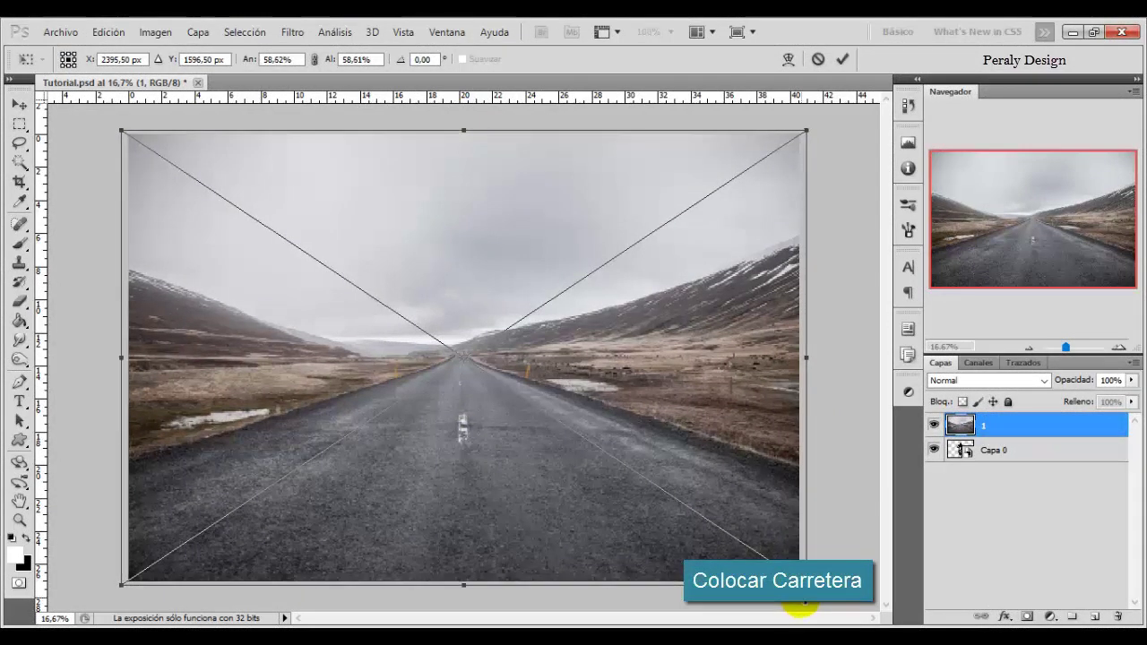
left_click(842, 59)
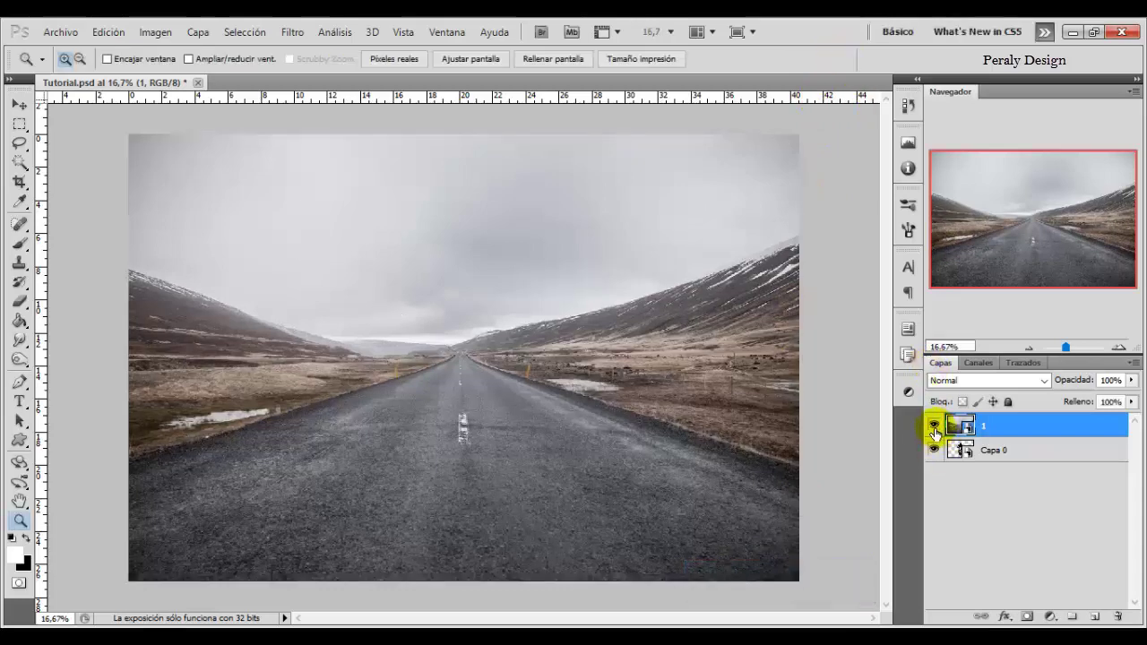
left_click_drag(964, 427, 985, 459)
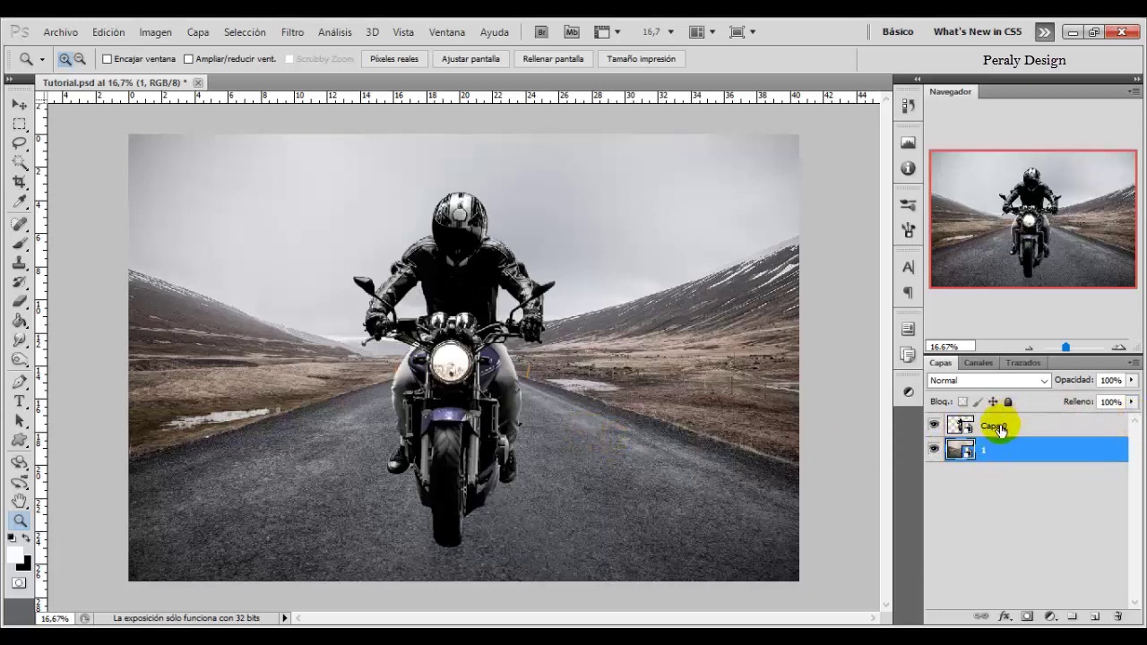
Shrink the motorcyclist layer (Capa 0) to about 77% and lower it onto the road
left_click(998, 427)
key("ctrl+t")
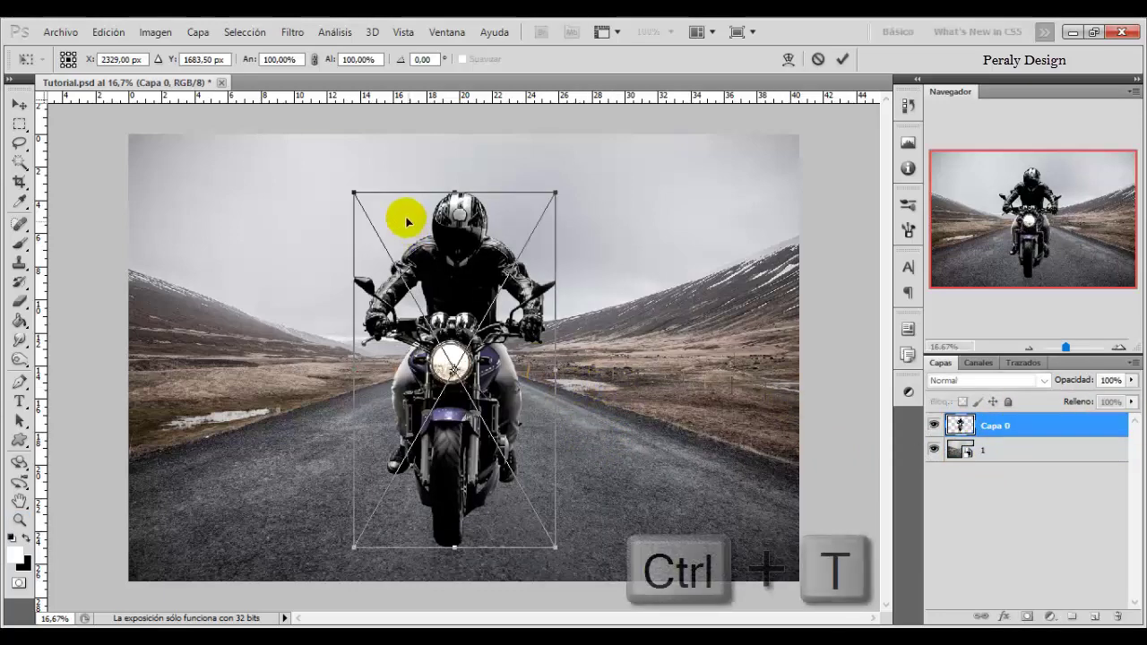
left_click_drag(350, 188, 391, 271)
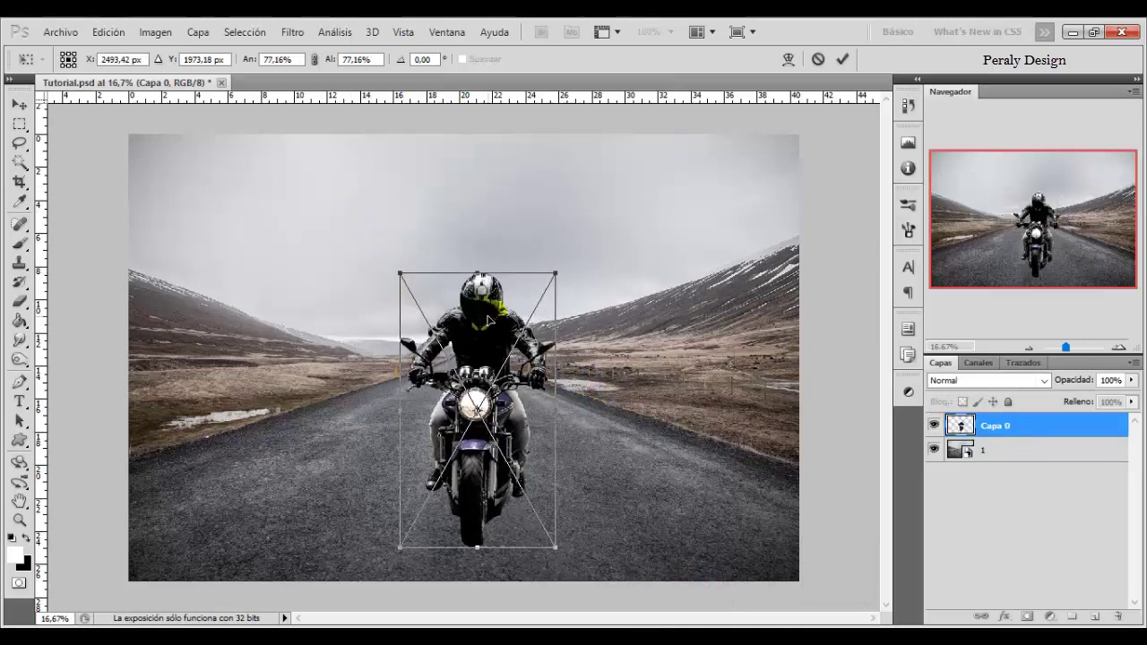
left_click(855, 68)
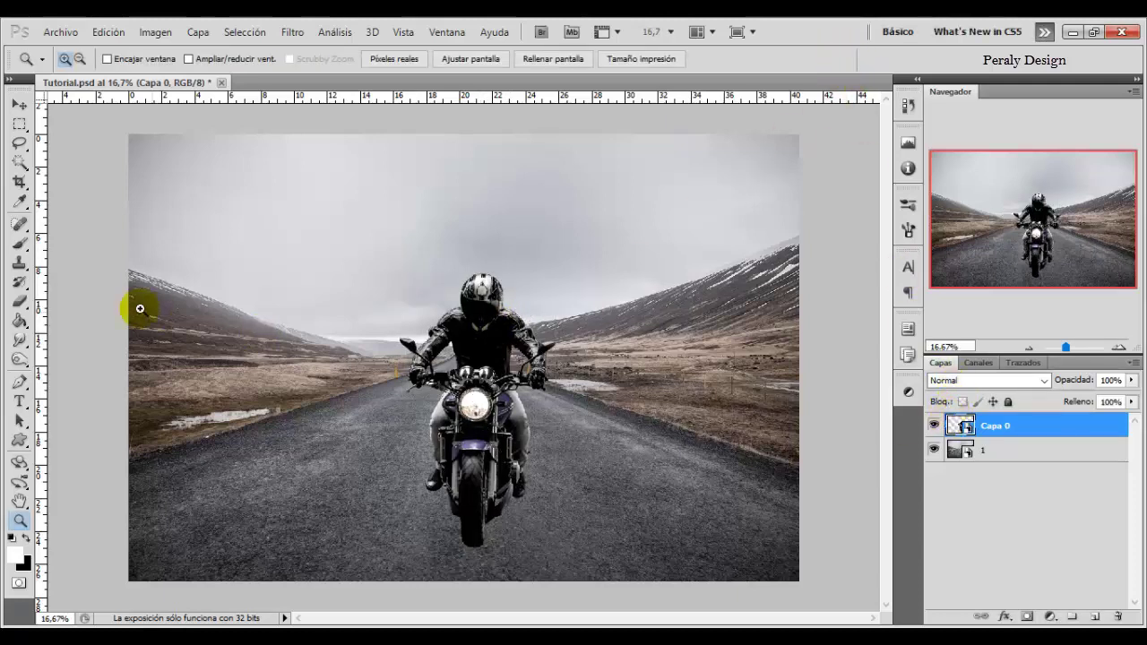
Add a vertical guide along the road's centre line and centre the motorcyclist on it
left_click(935, 427)
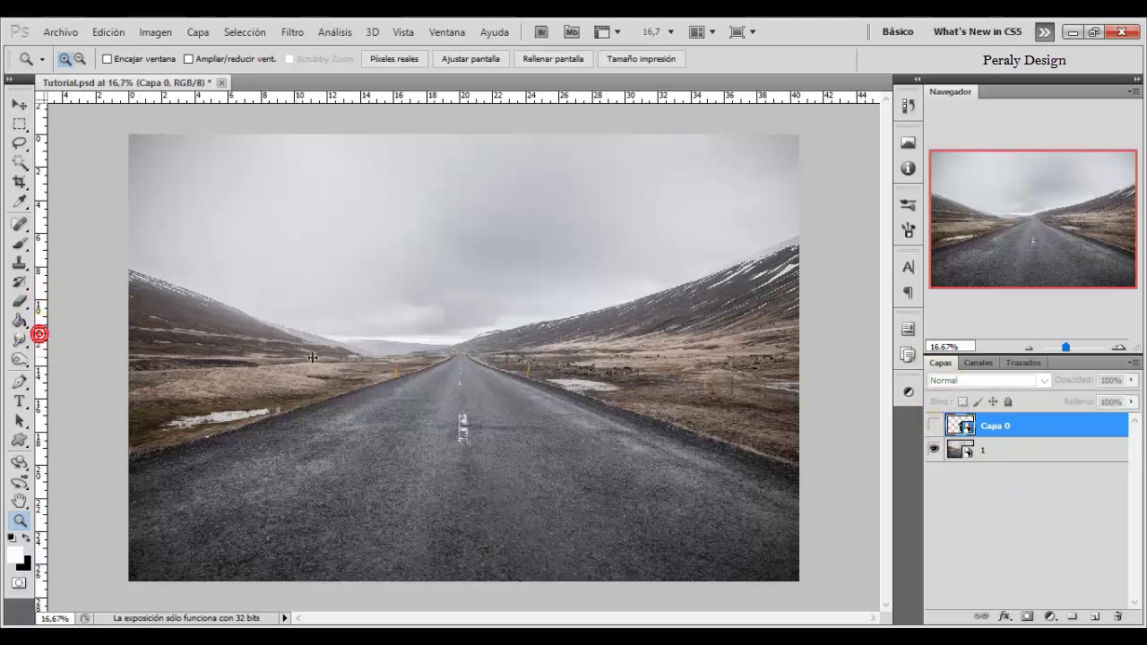
mouse_move(313, 357)
left_mouse_down()
mouse_move(541, 365)
mouse_move(471, 370)
left_mouse_up()
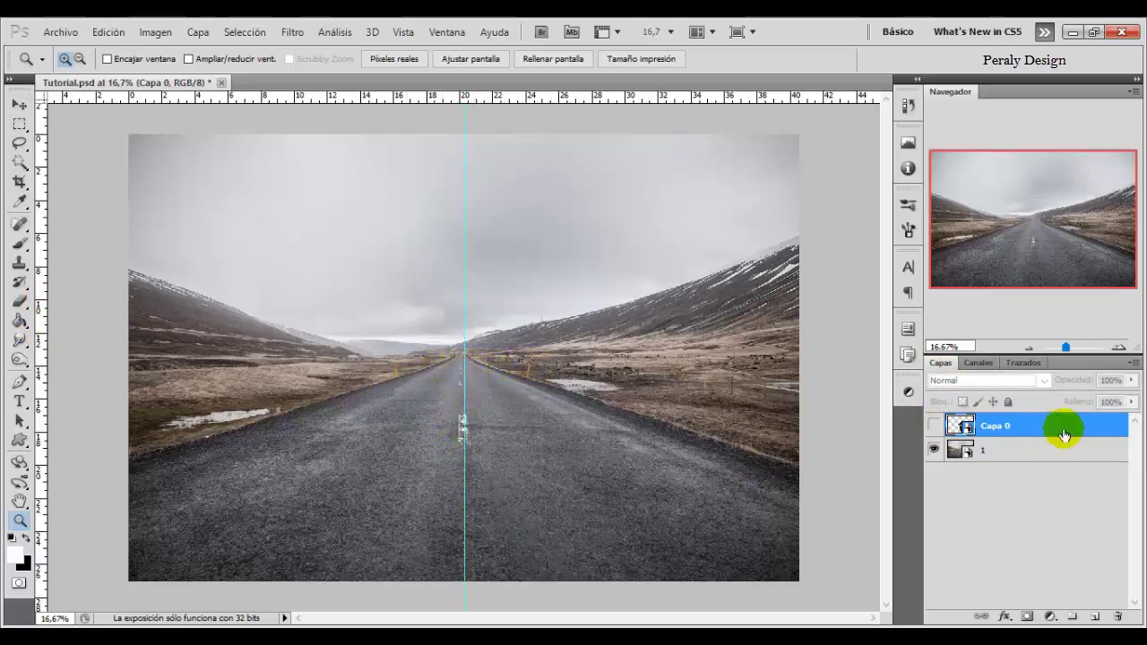
left_click(934, 426)
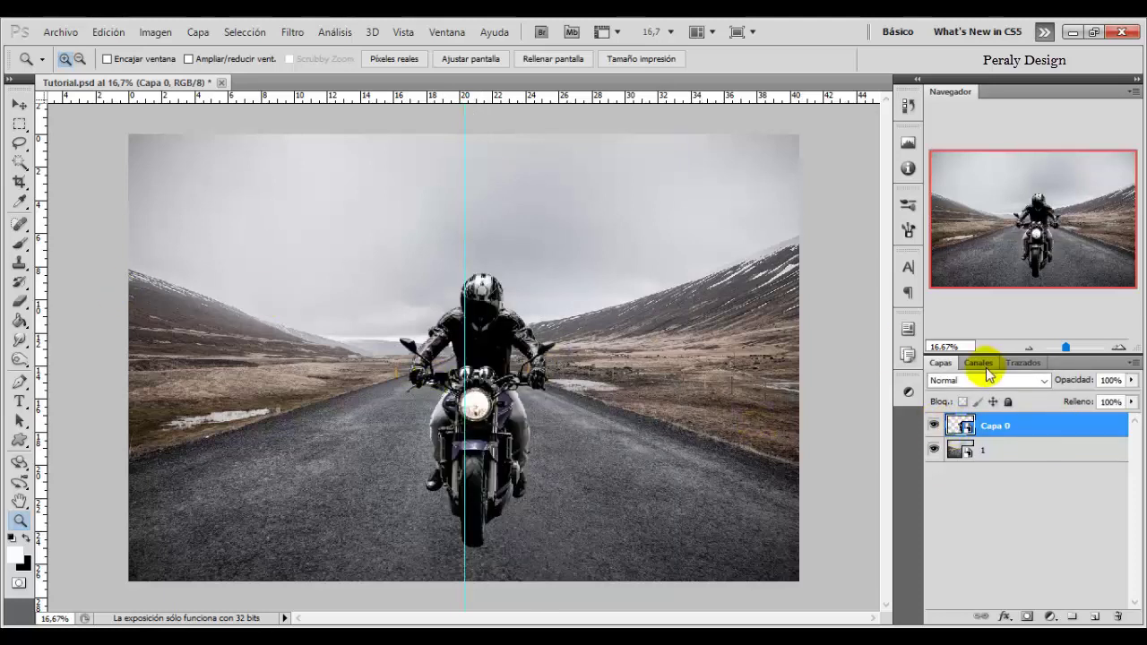
left_click(19, 106)
left_click_drag(527, 369, 512, 367)
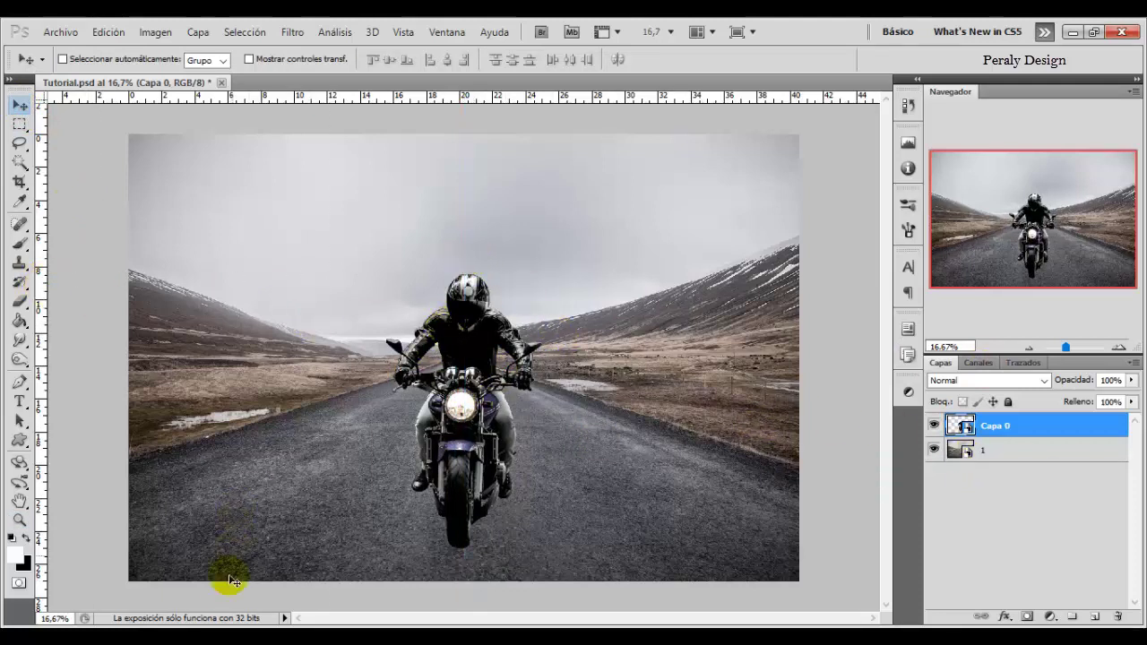
Squash the road photo (layer 1) to about 35% height in the lower half, then zoom out
left_click(998, 447)
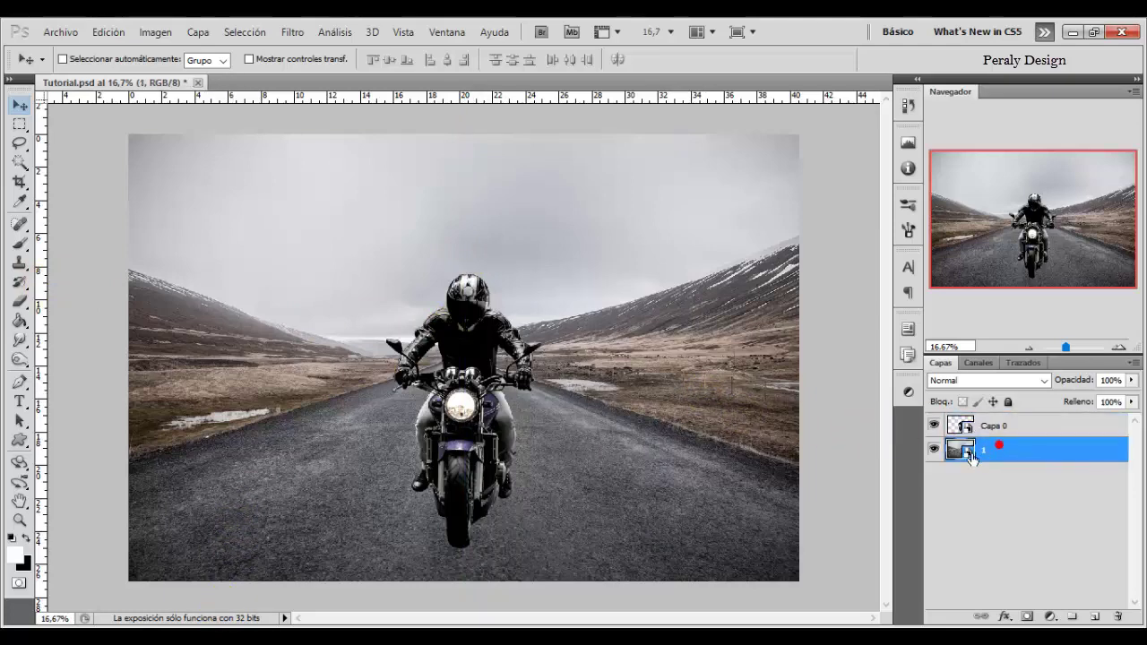
key("ctrl+t")
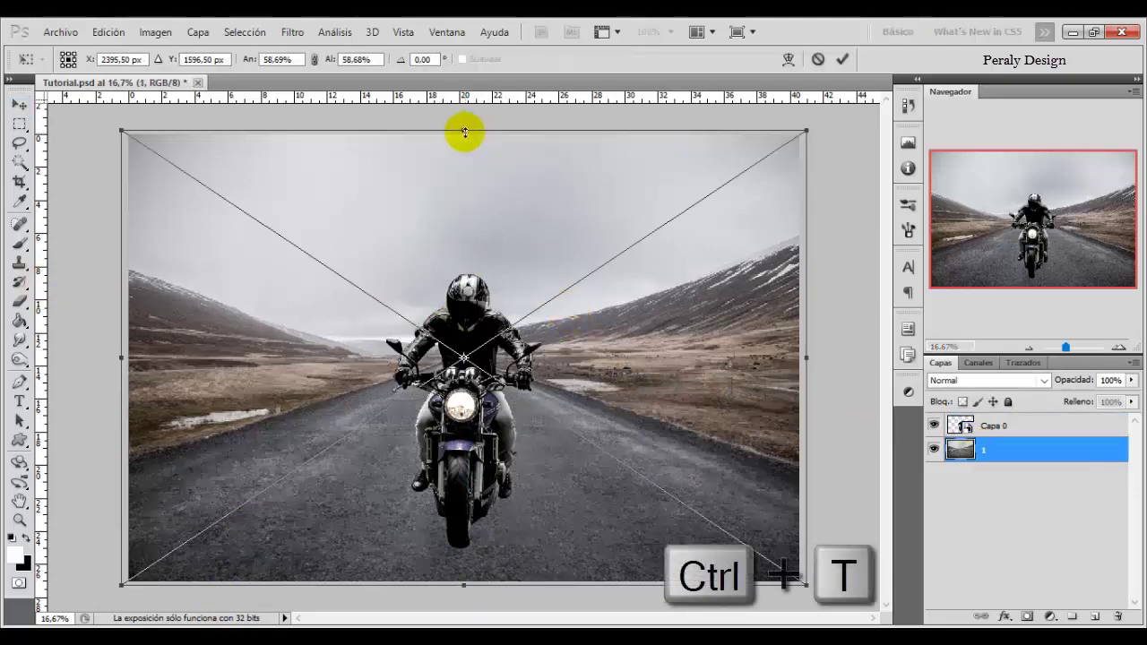
mouse_move(464, 133)
left_mouse_down()
mouse_move(475, 319)
mouse_move(468, 312)
left_mouse_up()
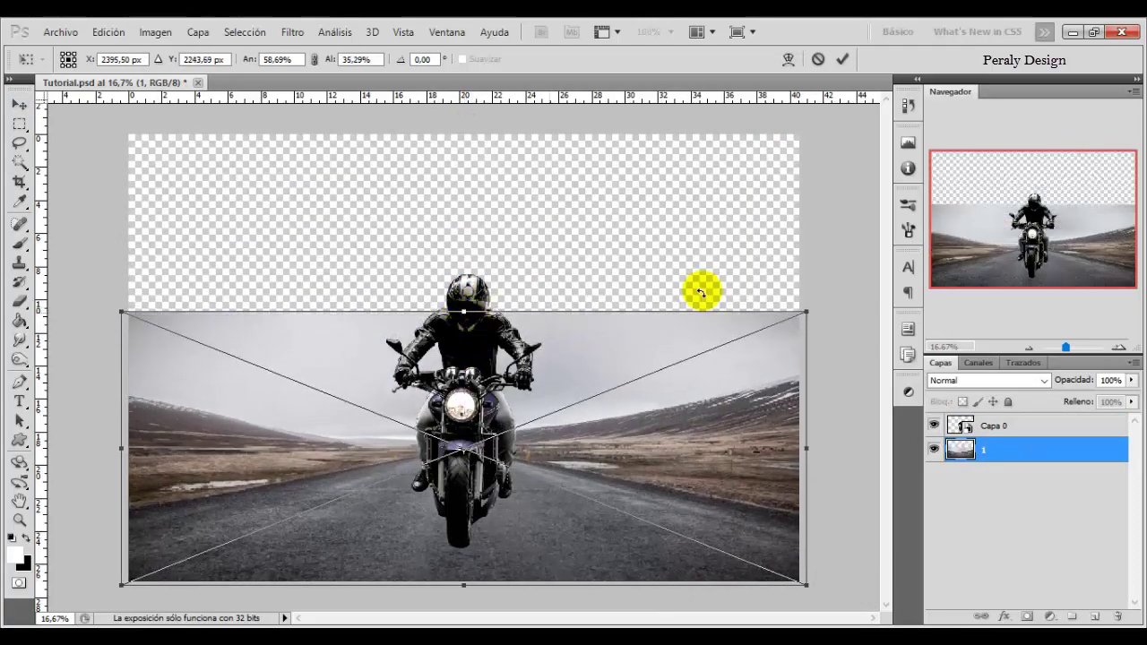
left_click(843, 59)
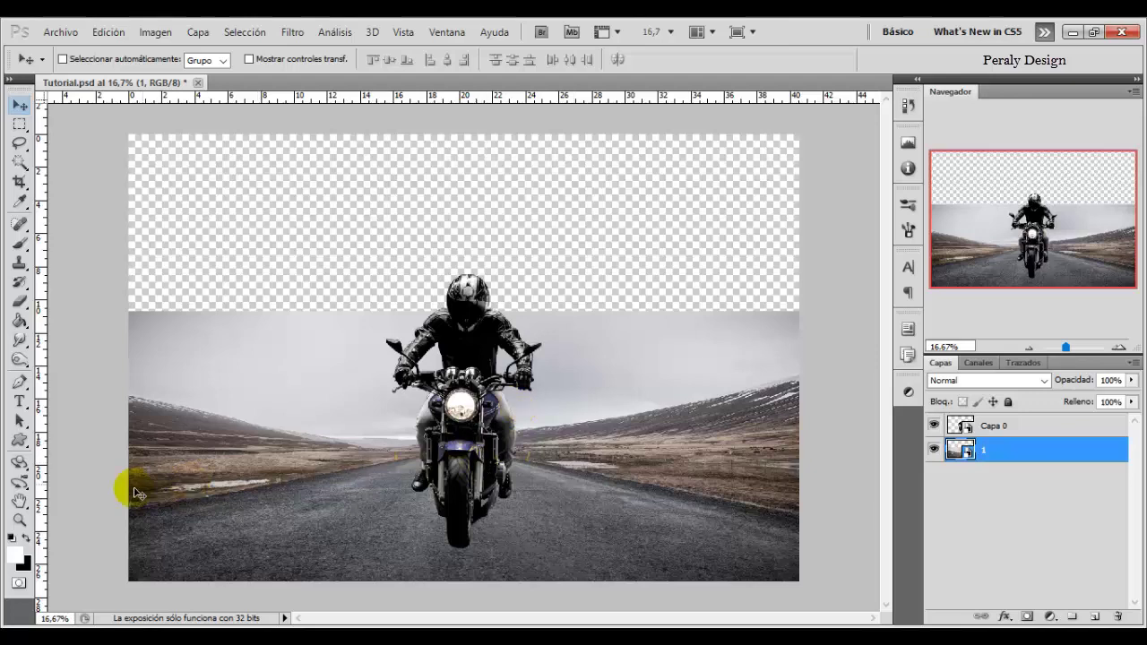
left_click(20, 520)
left_click(527, 402, "alt")
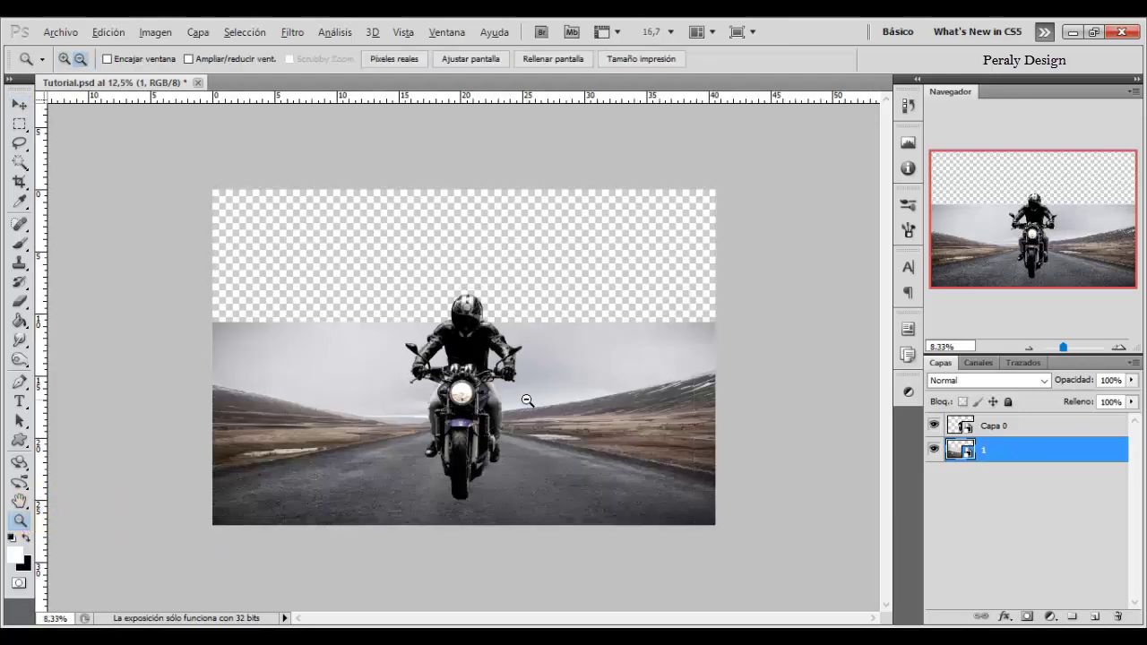
left_click(535, 407, "alt")
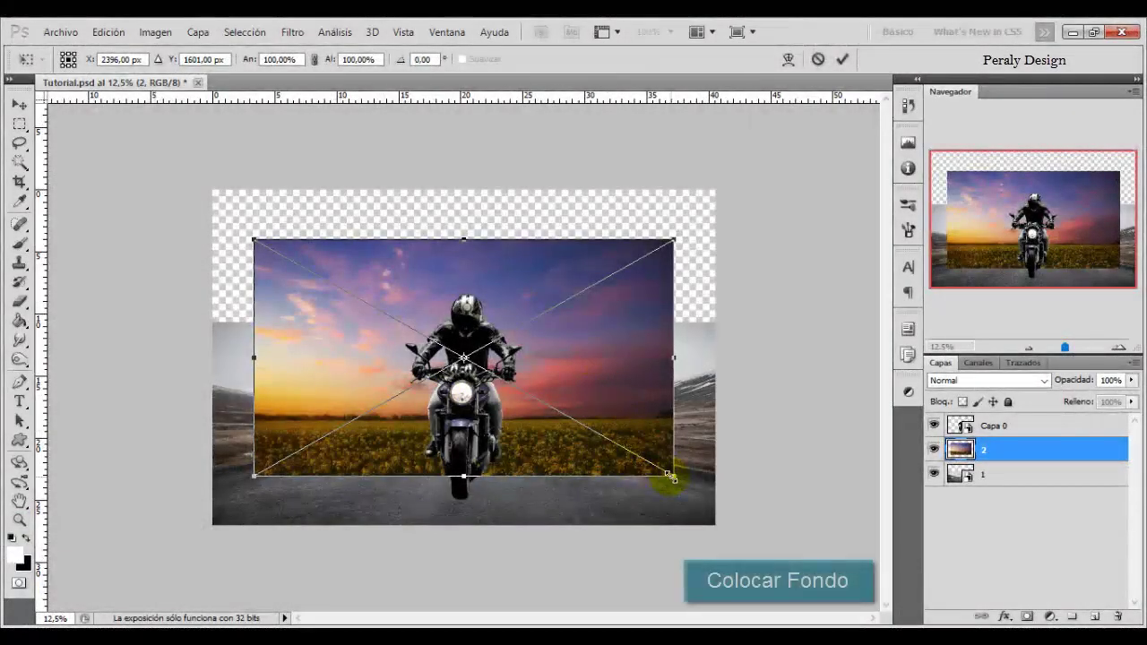
Enlarge the placed sunset photo and lower its opacity to compare it with the road
mouse_move(674, 476)
left_mouse_down()
mouse_move(747, 535)
mouse_move(804, 551)
mouse_move(771, 543)
mouse_move(776, 533)
left_mouse_up()
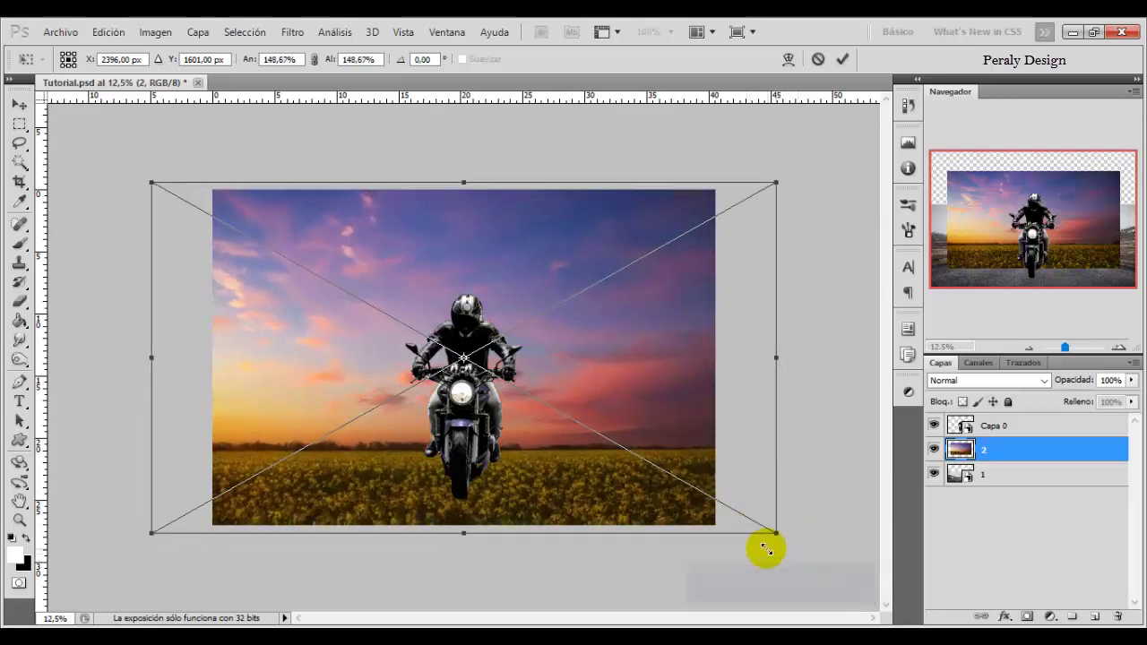
key("z")
left_click(844, 62)
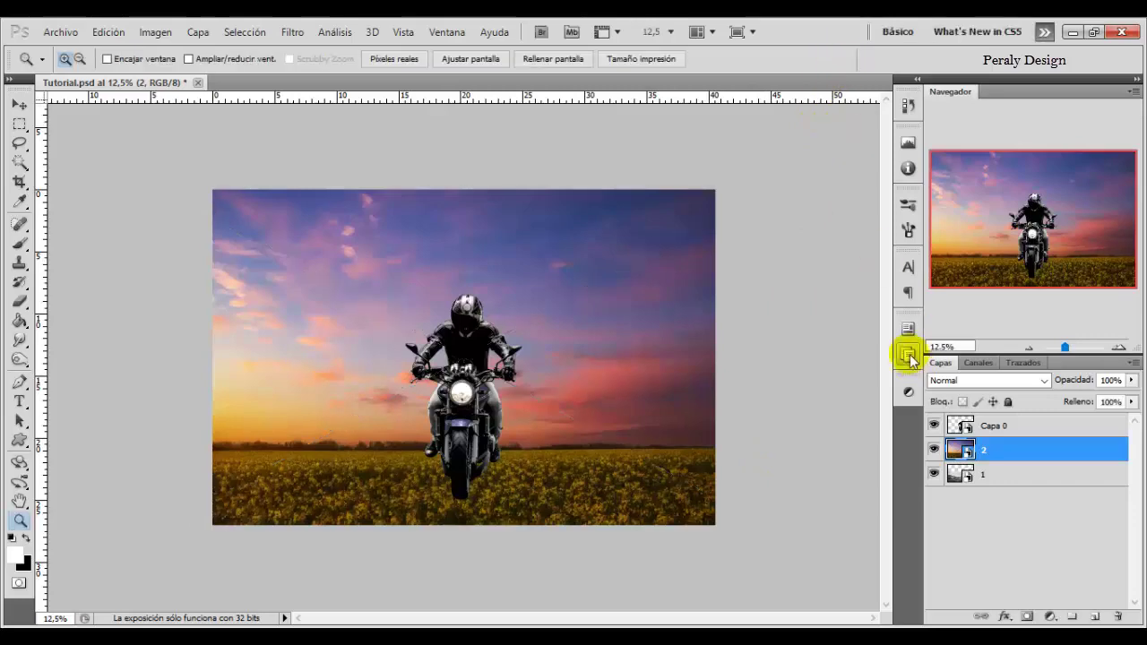
left_click(933, 452)
left_click(933, 453)
left_click(933, 452)
left_click(933, 452)
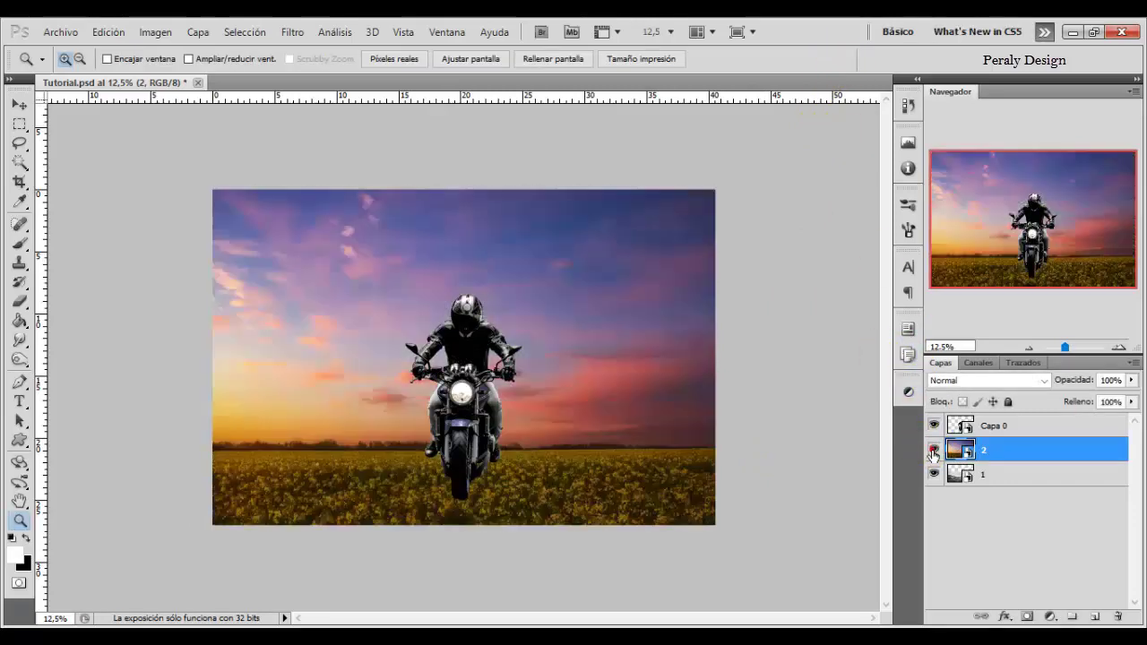
left_click_drag(1065, 384, 1063, 382)
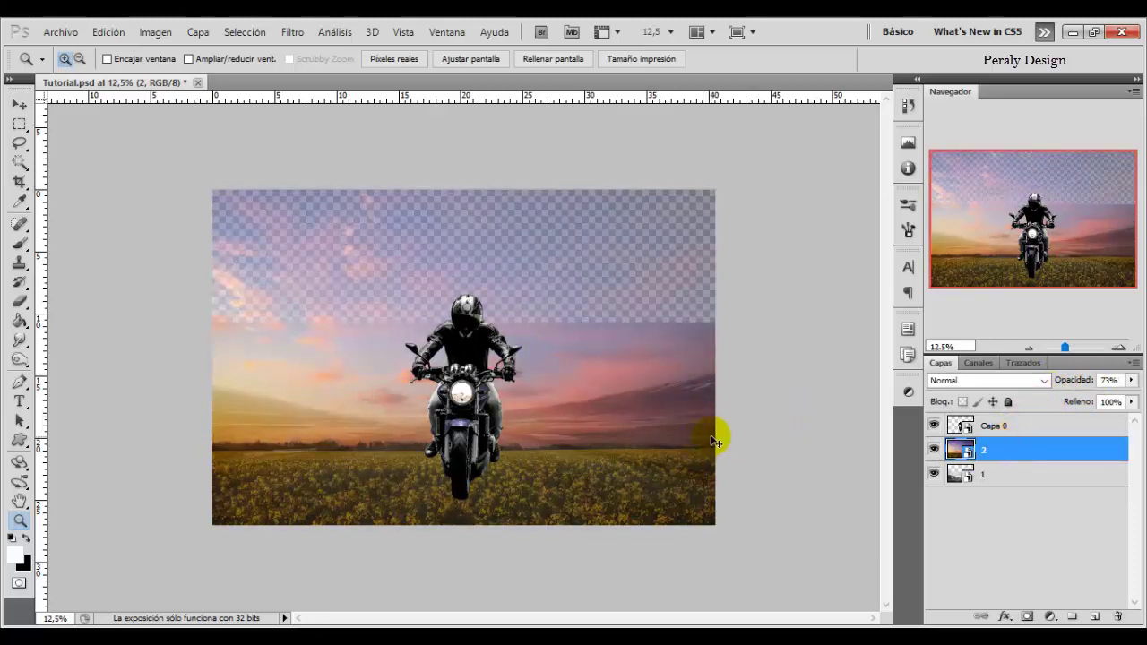
Resize the sunset layer to about 133.74% and set its opacity to 60%
key("ctrl+t")
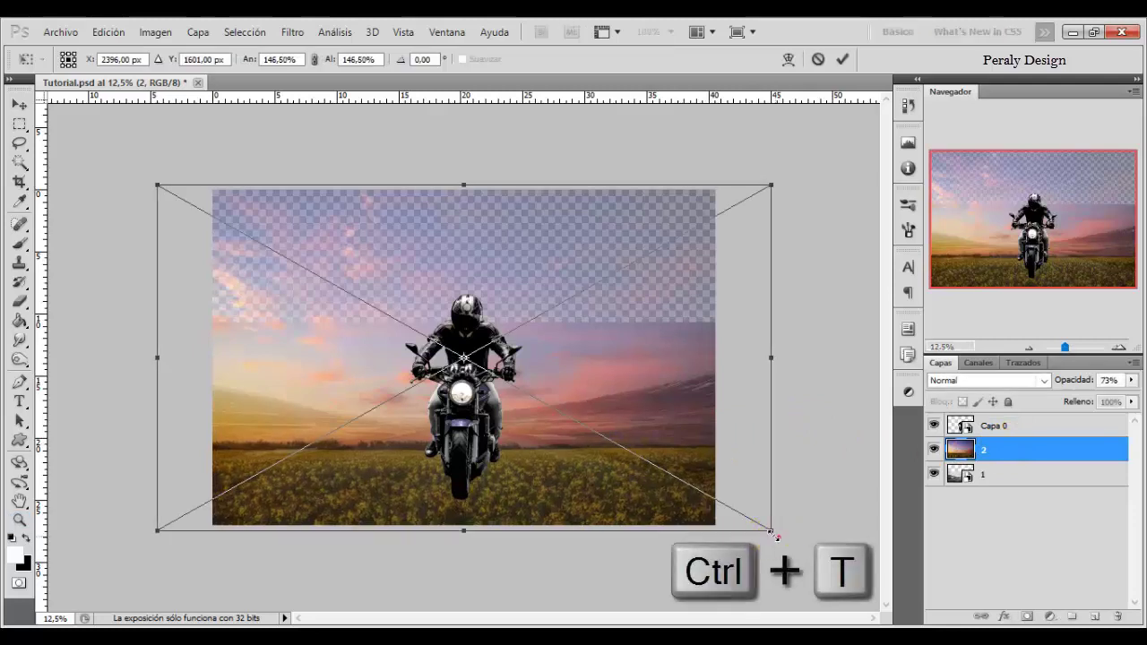
left_click_drag(775, 535, 757, 525)
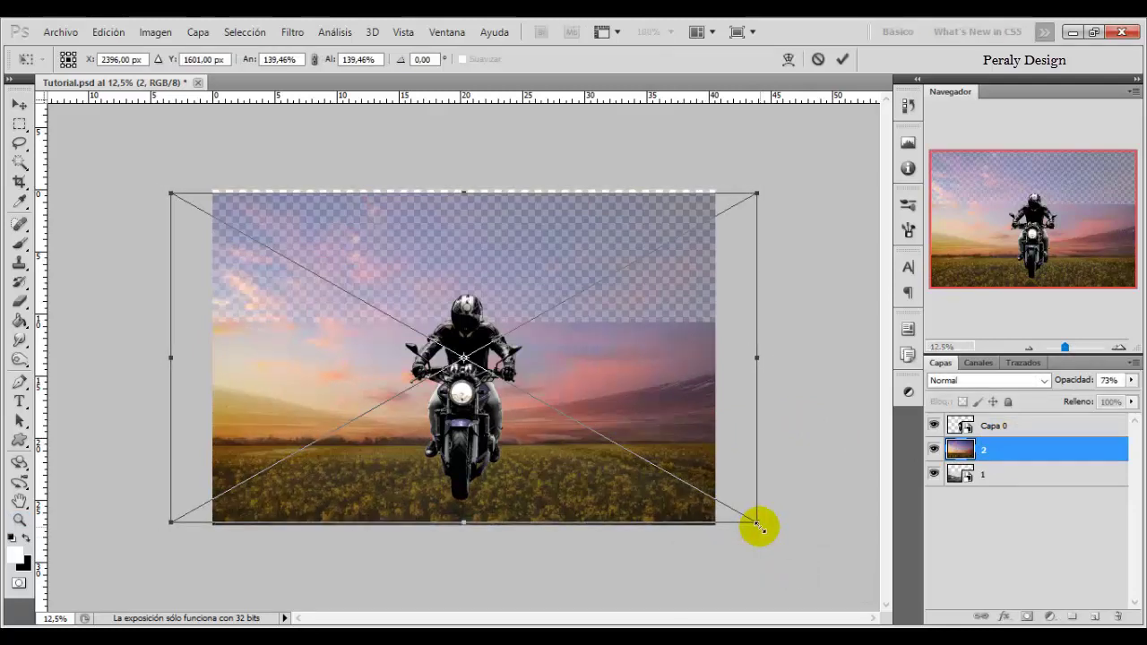
left_click_drag(757, 525, 745, 502)
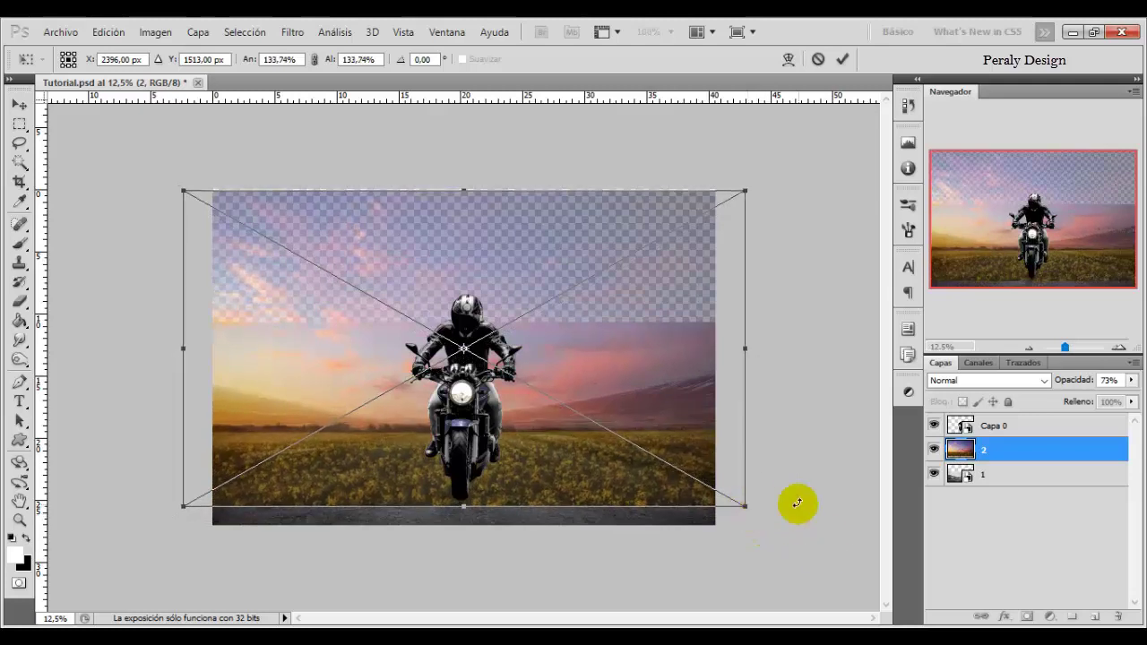
left_click(844, 60)
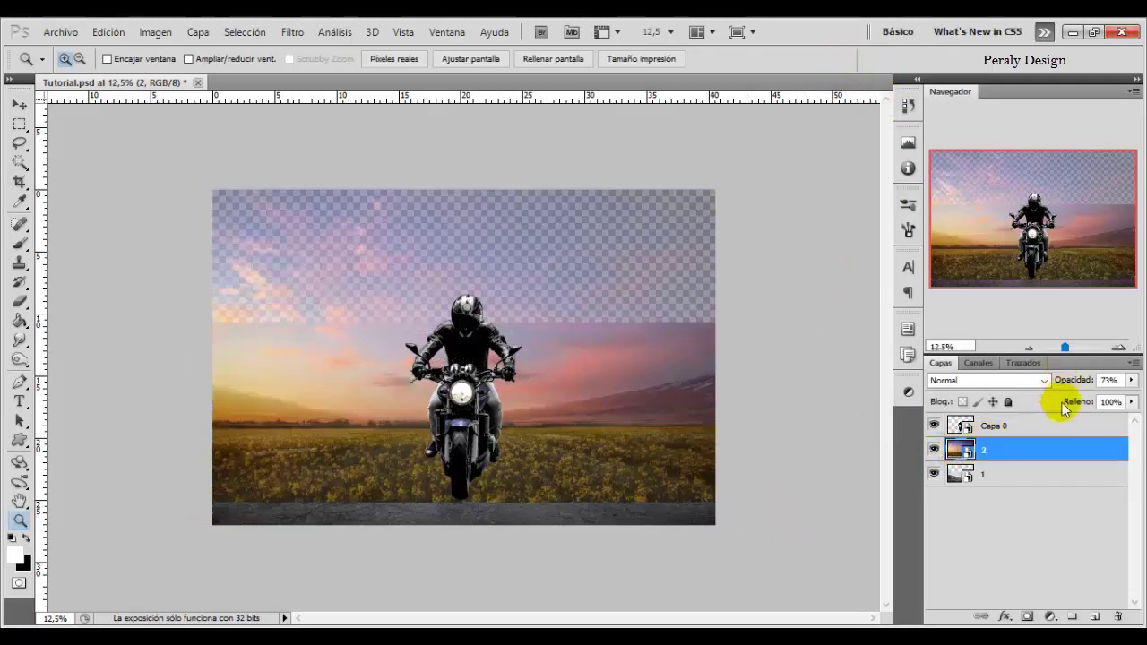
left_click(1088, 384)
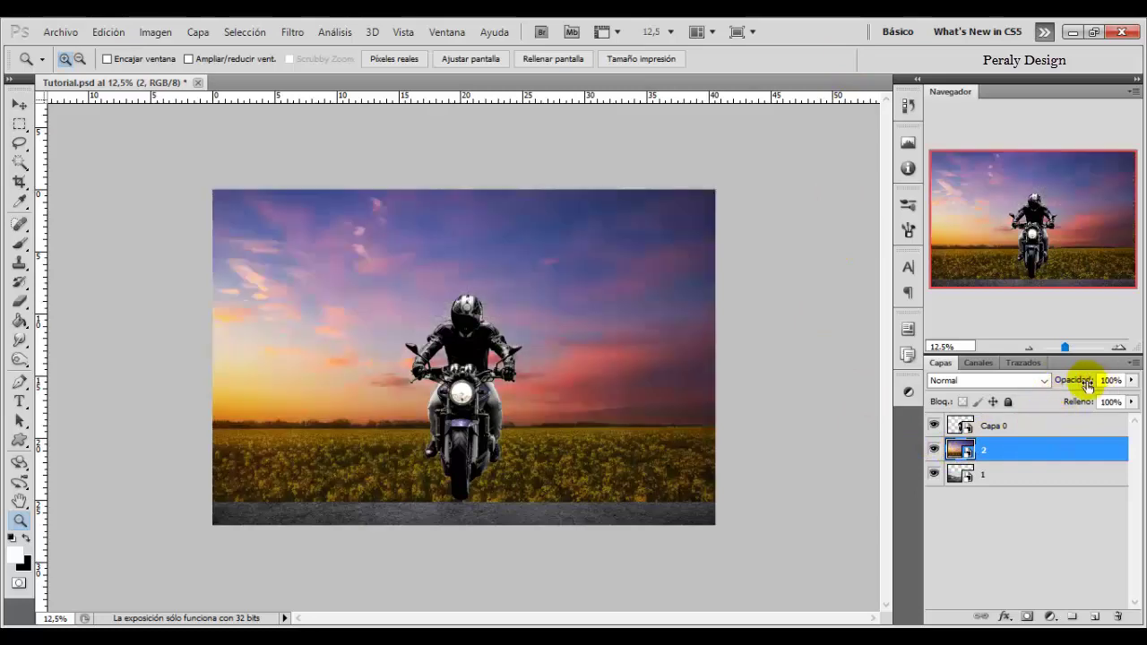
mouse_move(1081, 384)
left_mouse_down()
mouse_move(1051, 385)
mouse_move(1064, 386)
left_mouse_up()
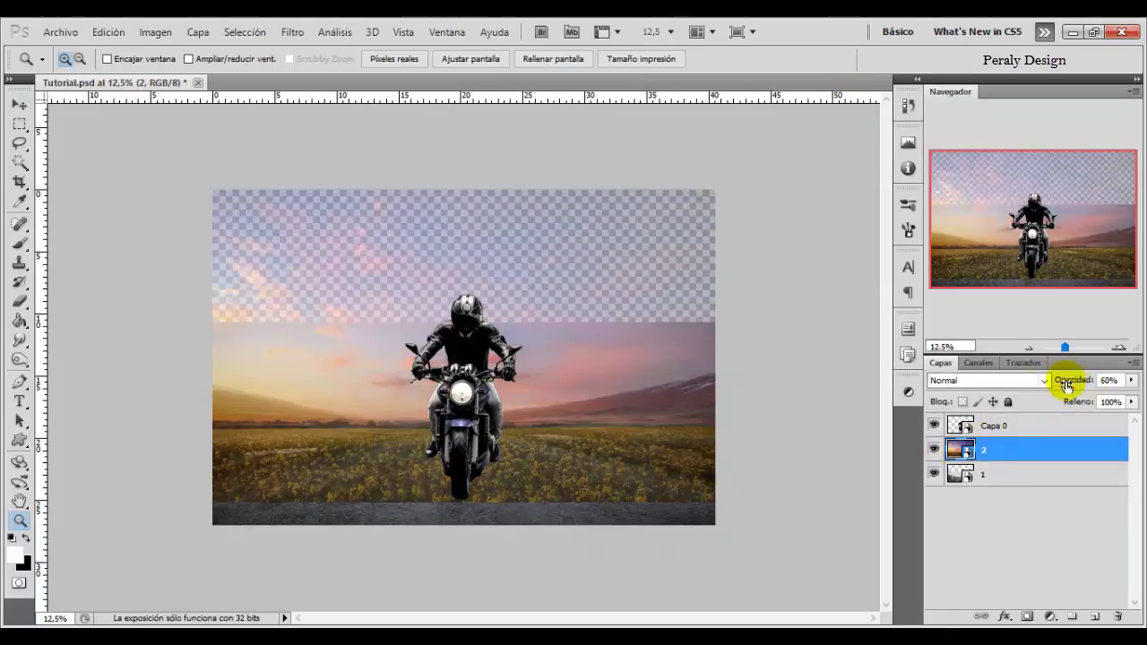
left_click(14, 107)
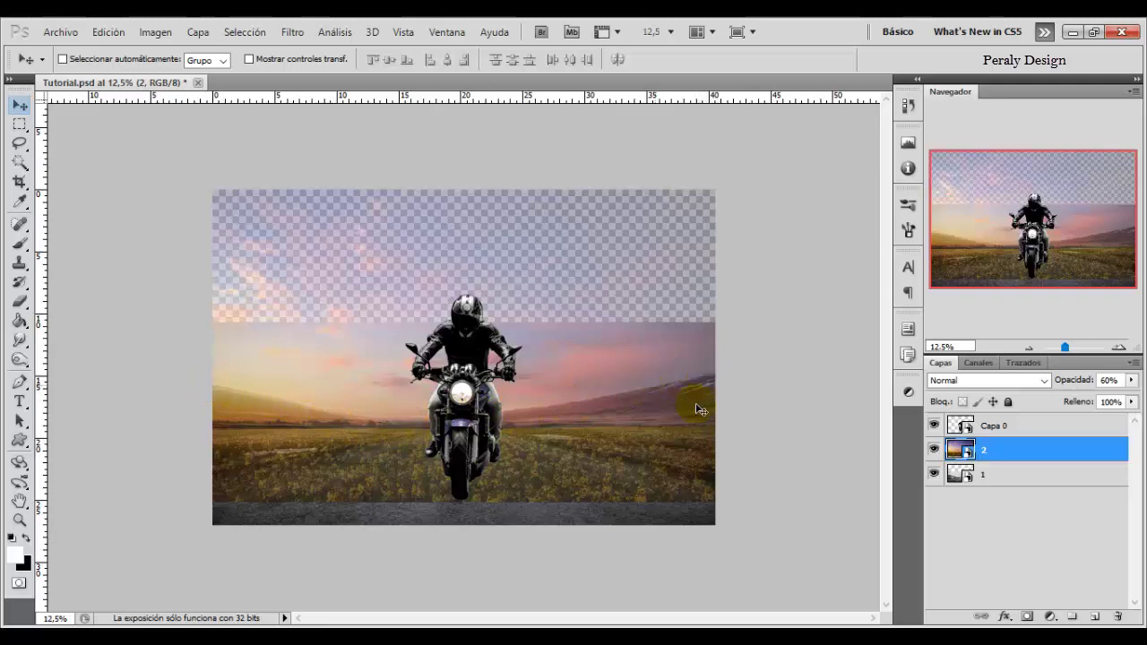
Hide the motorcyclist and view the hillside and horizon at actual pixels
left_click(935, 426)
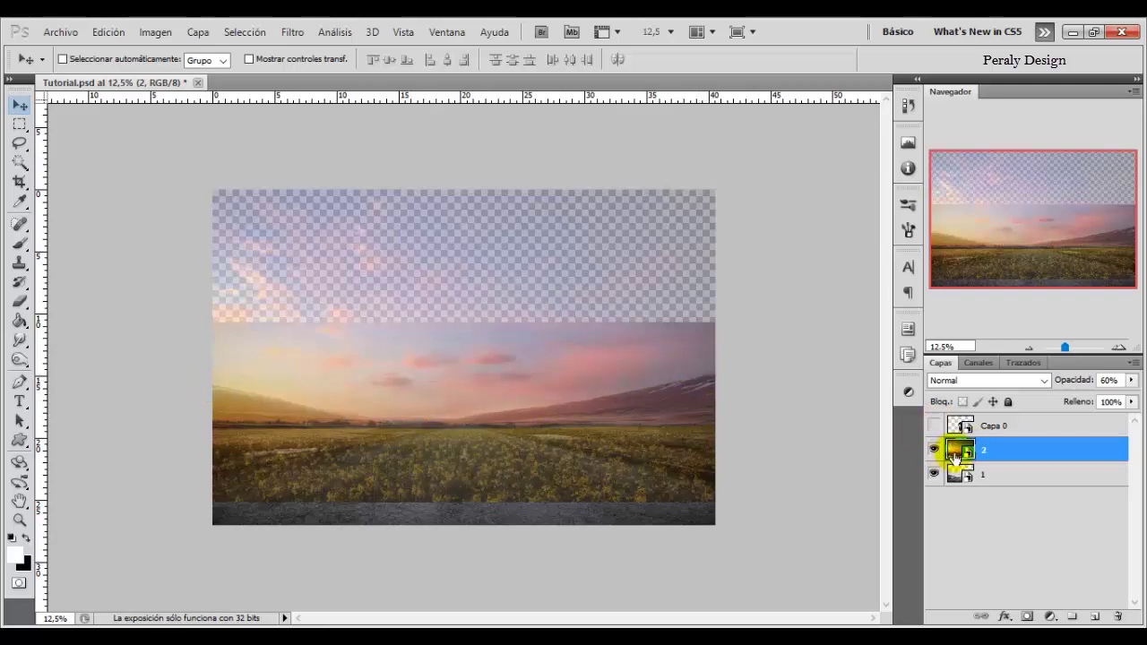
left_click(19, 521)
right_click(226, 386)
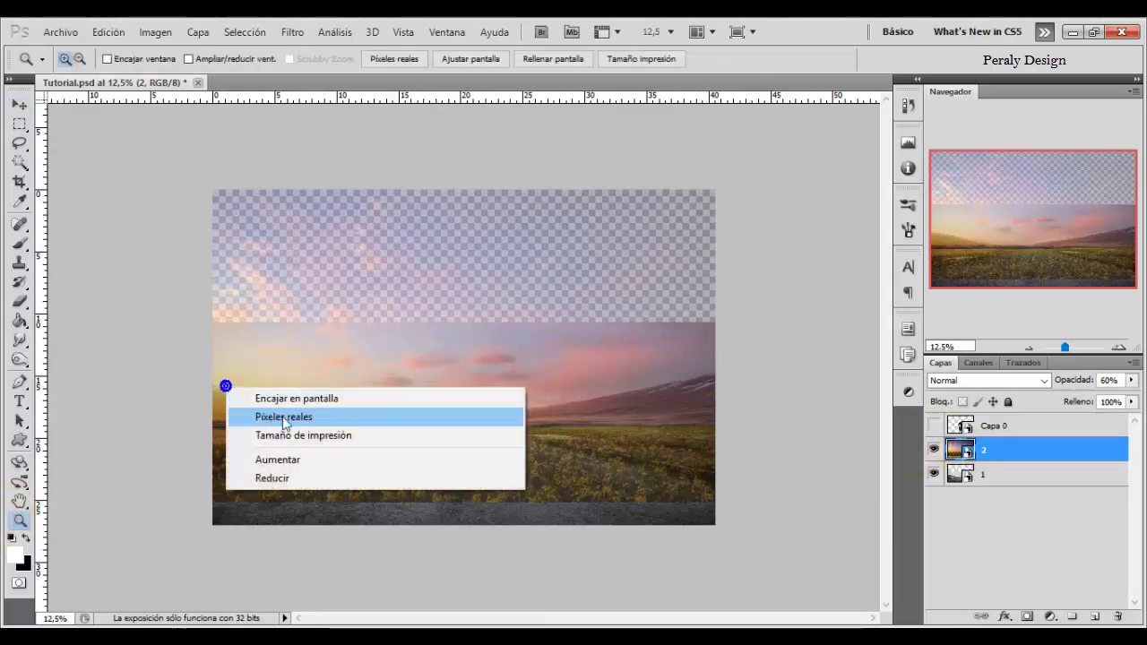
left_click(307, 419)
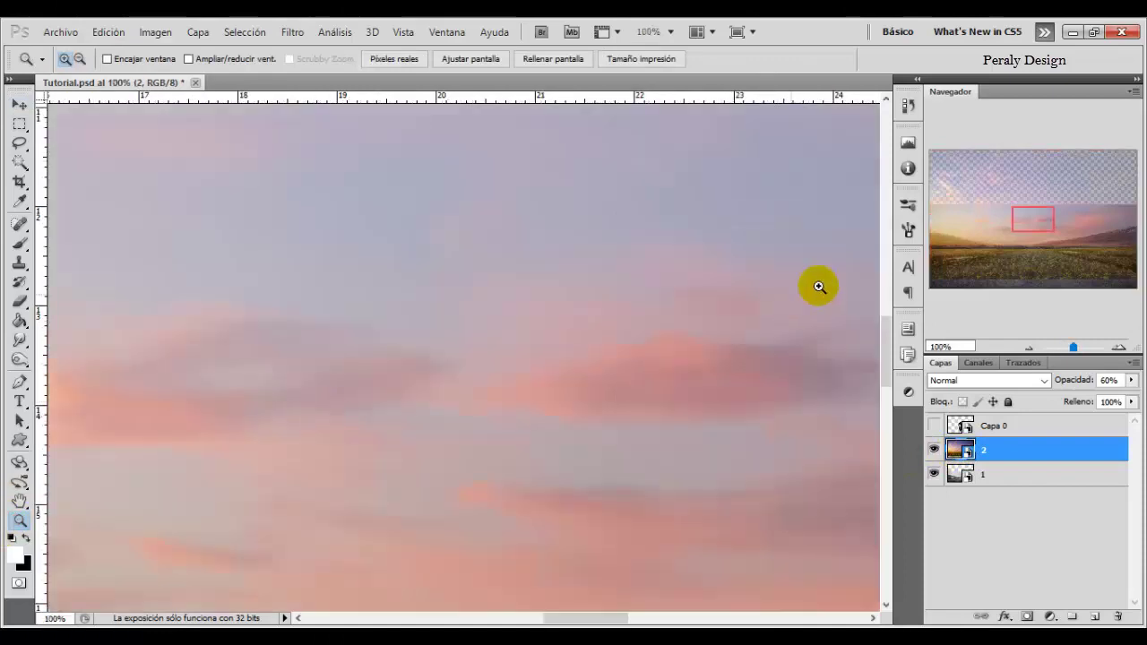
left_click_drag(1016, 217, 924, 232)
mouse_move(258, 382)
left_mouse_down()
mouse_move(415, 404)
mouse_move(343, 384)
left_mouse_up()
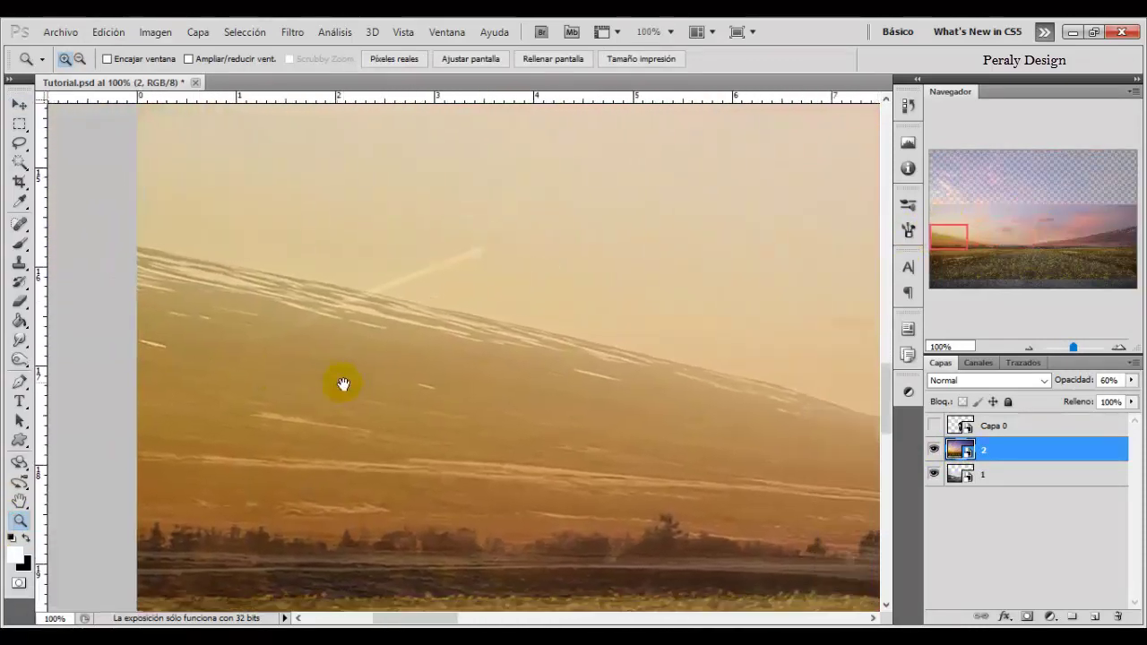
Add a layer mask to the sunset layer and fit the whole image on screen
left_click(1028, 617)
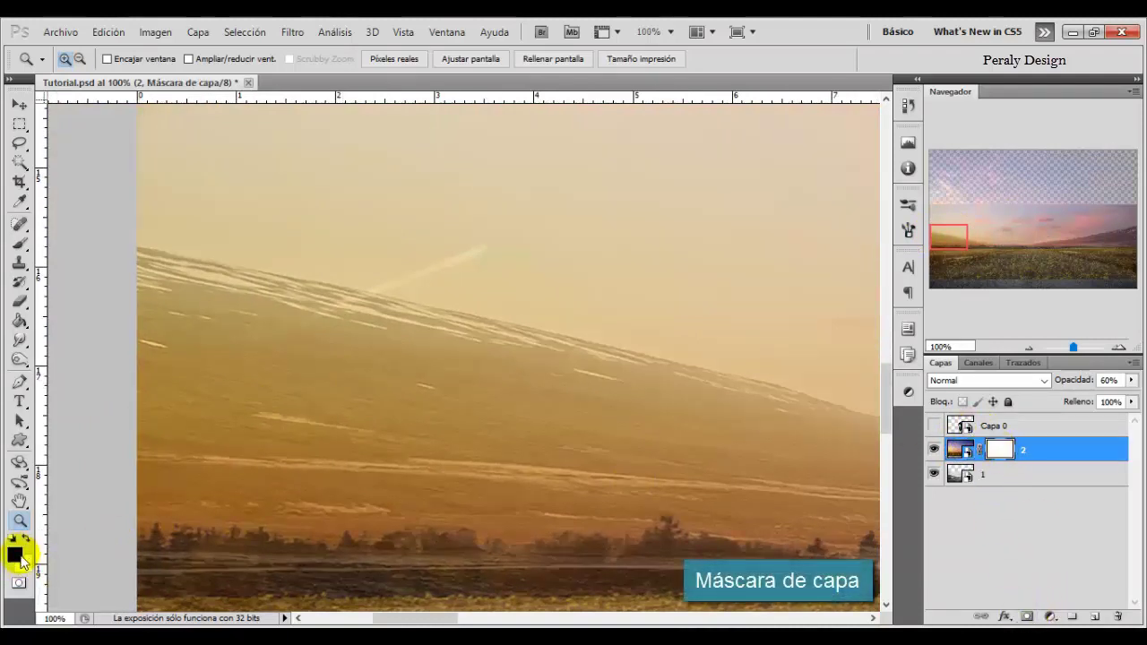
left_click(19, 243)
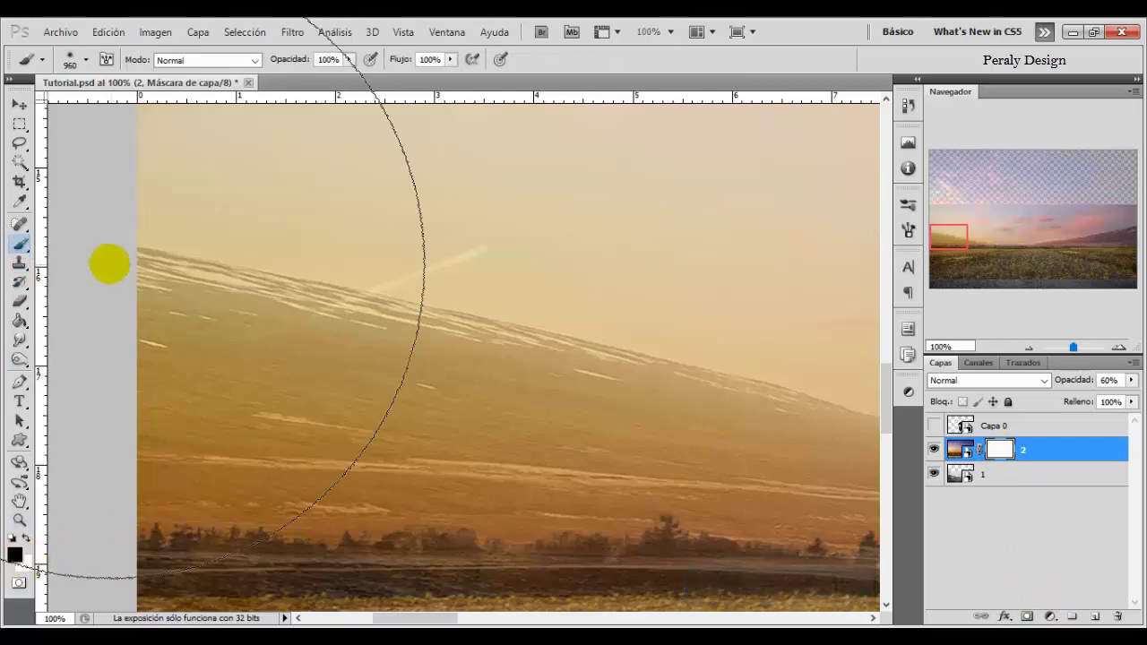
left_click(20, 520)
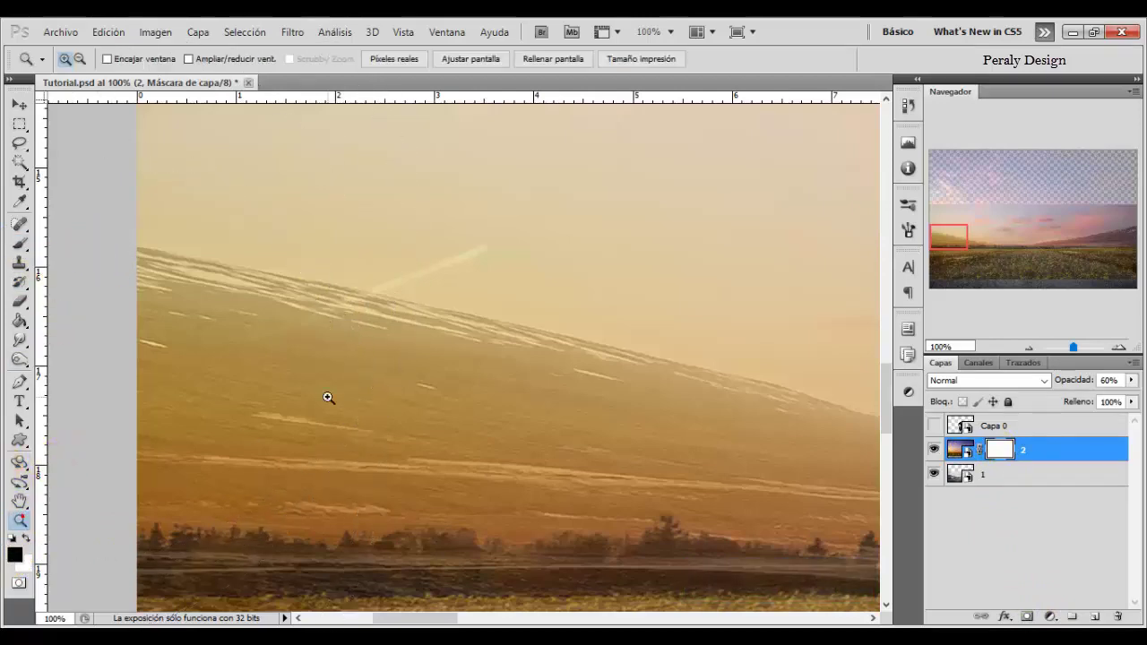
right_click(328, 398)
left_click(395, 407)
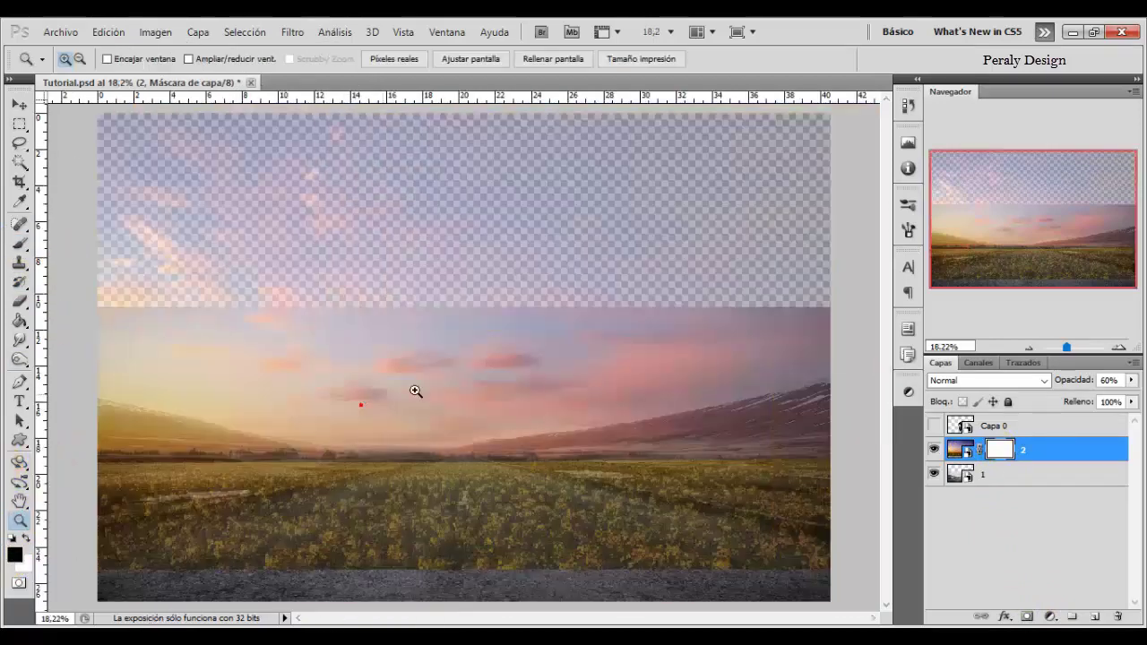
left_click(525, 376, "alt")
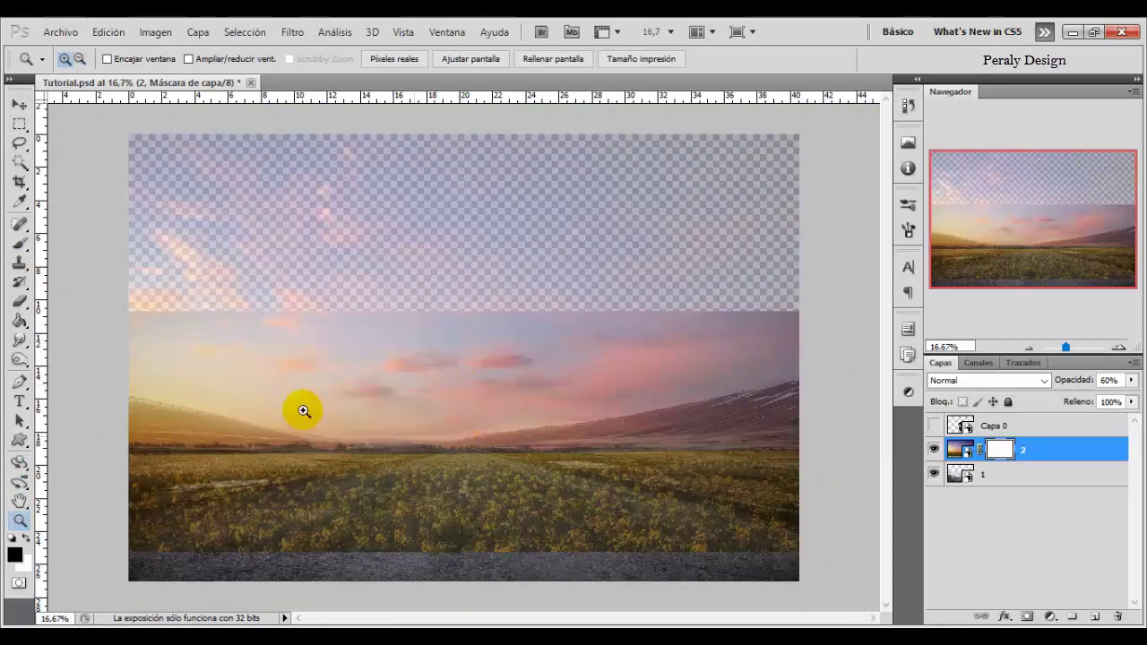
left_click(18, 244)
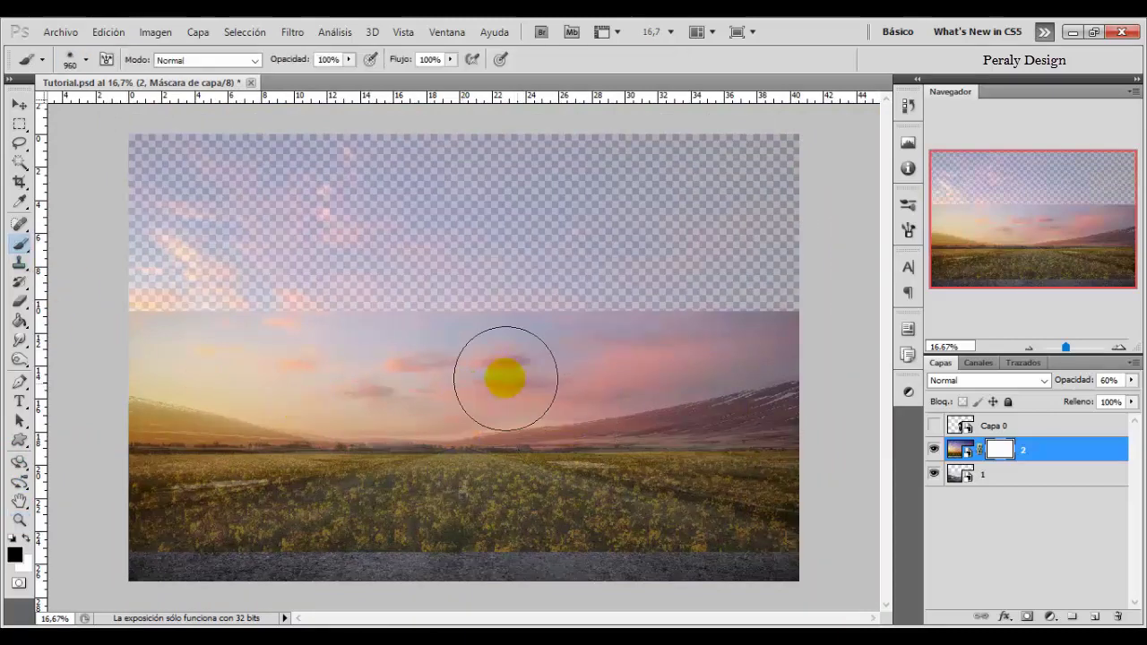
Set a large soft black brush and paint the mask over the field, undoing one stroke
right_click(508, 394)
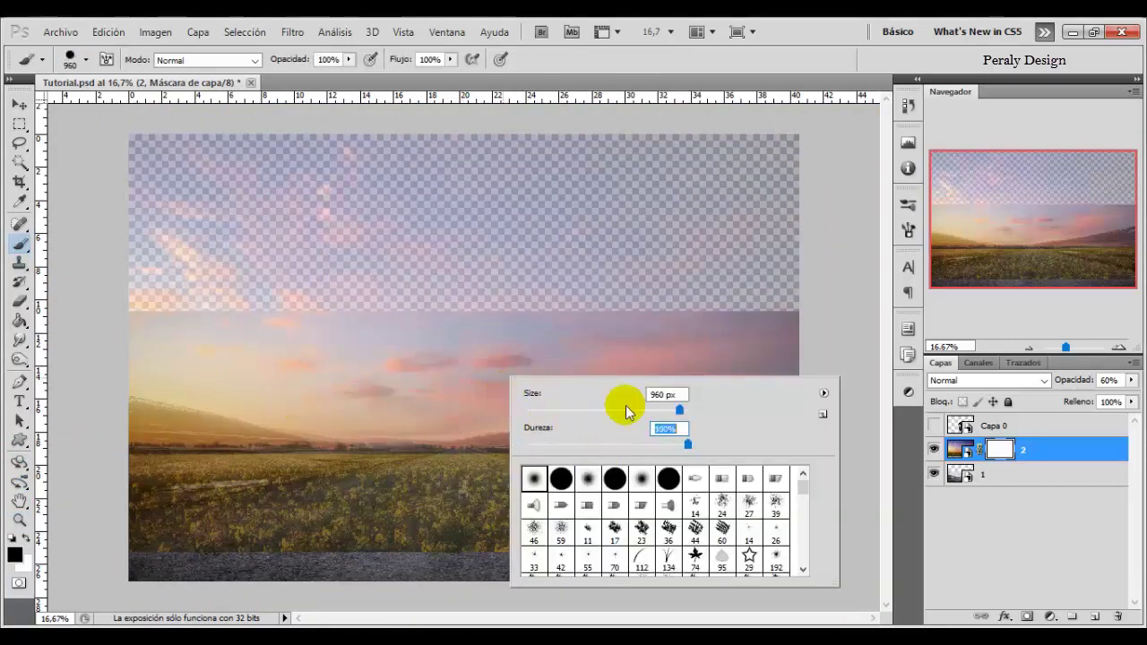
left_click(322, 512)
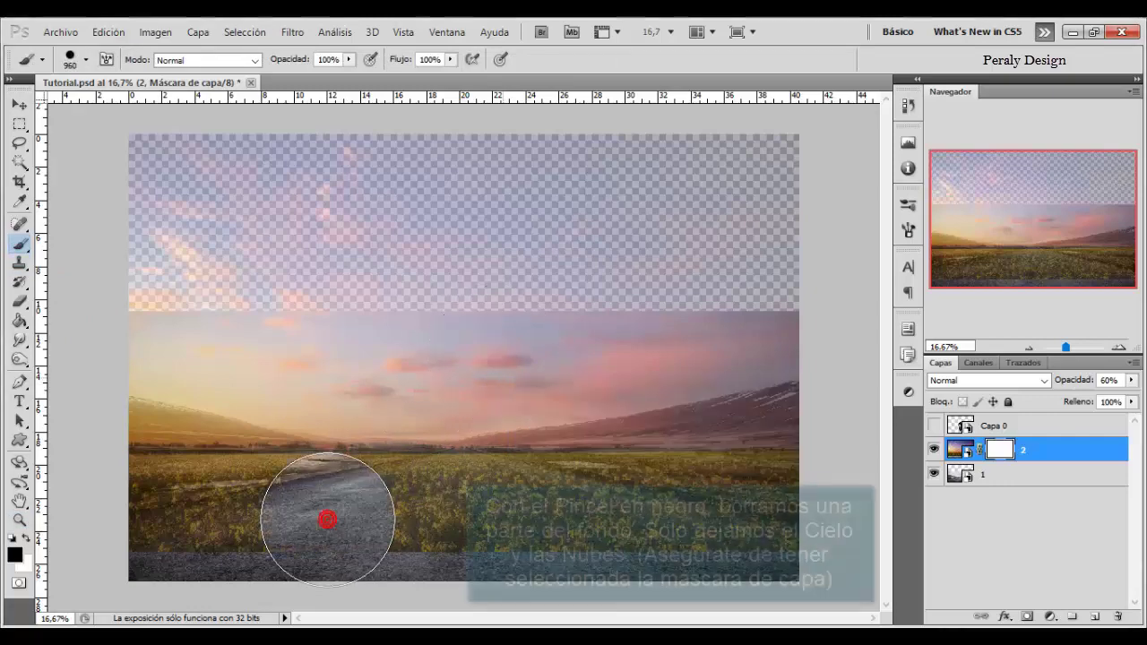
mouse_move(327, 520)
left_mouse_down()
mouse_move(619, 535)
mouse_move(192, 436)
left_mouse_up()
left_click_drag(128, 460, 396, 532)
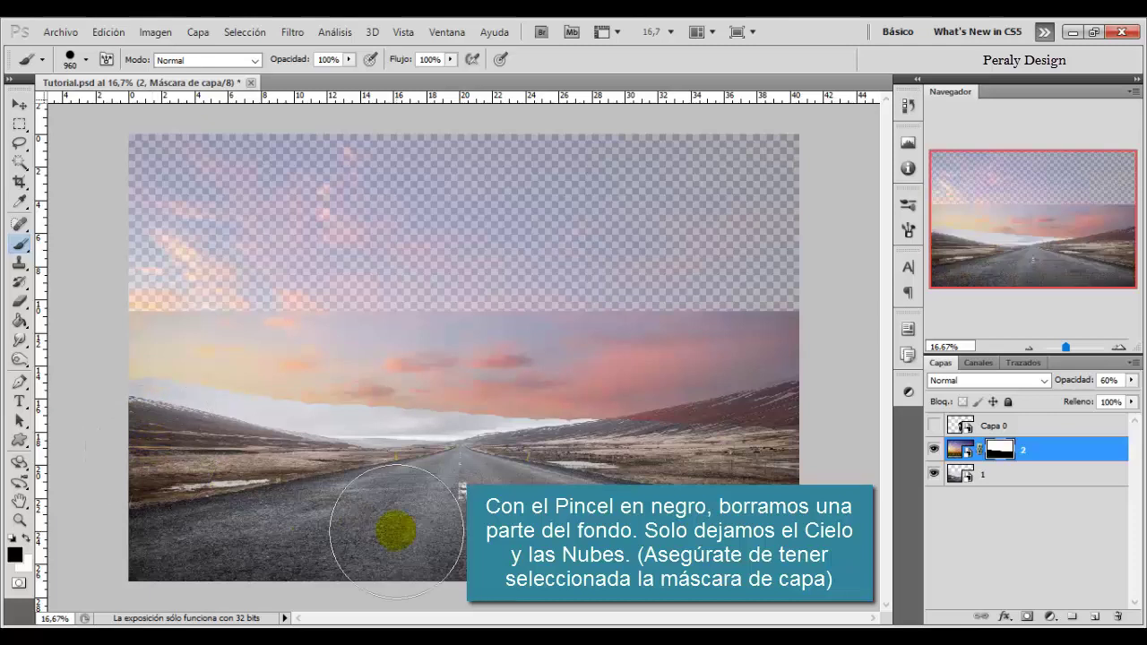
key("ctrl+alt+z")
key("ctrl+alt+z")
key("ctrl+alt+z")
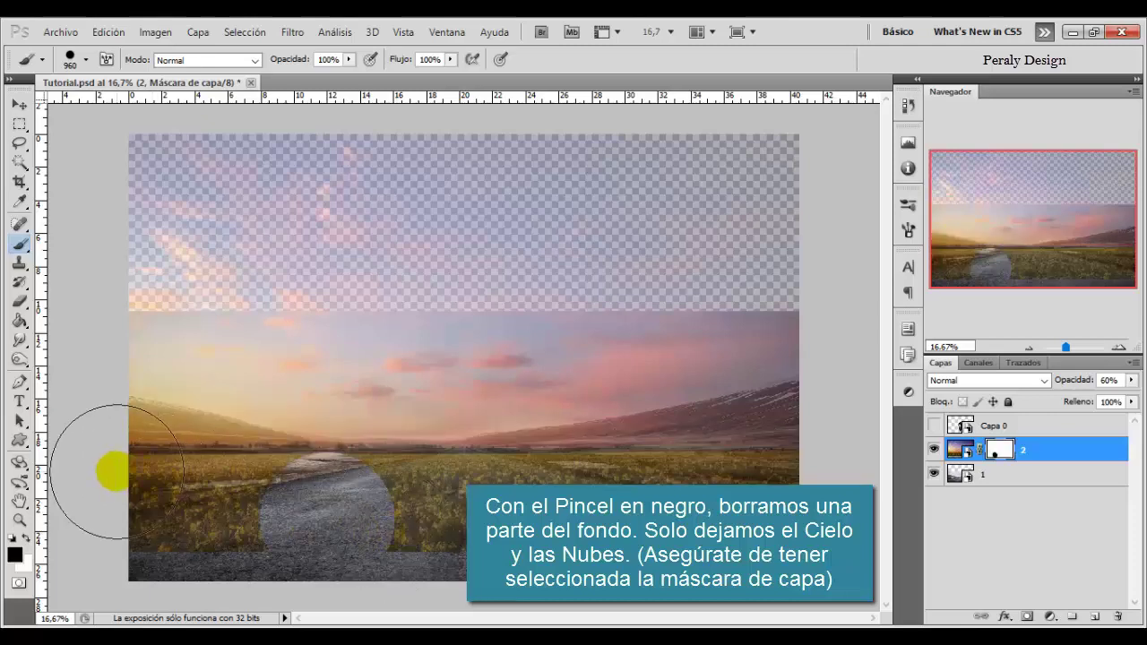
Repaint the mask over the left mountains, road, and right-side snowy terrain
mouse_move(116, 470)
left_mouse_down()
mouse_move(157, 535)
mouse_move(851, 514)
mouse_move(350, 514)
left_mouse_up()
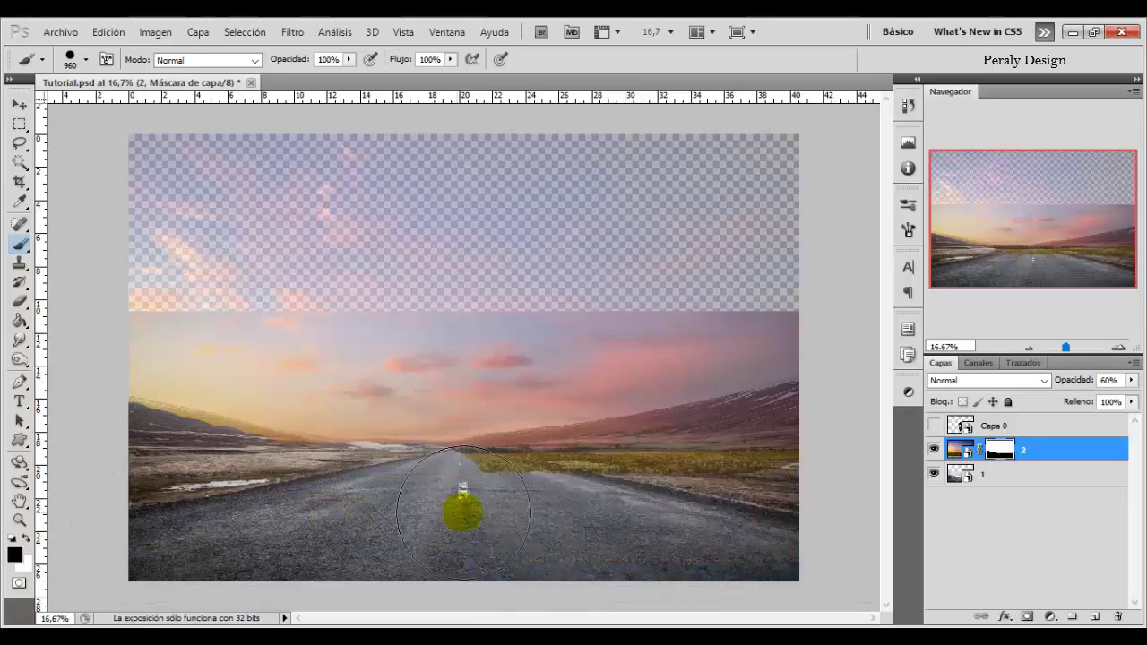
left_click_drag(464, 513, 871, 438)
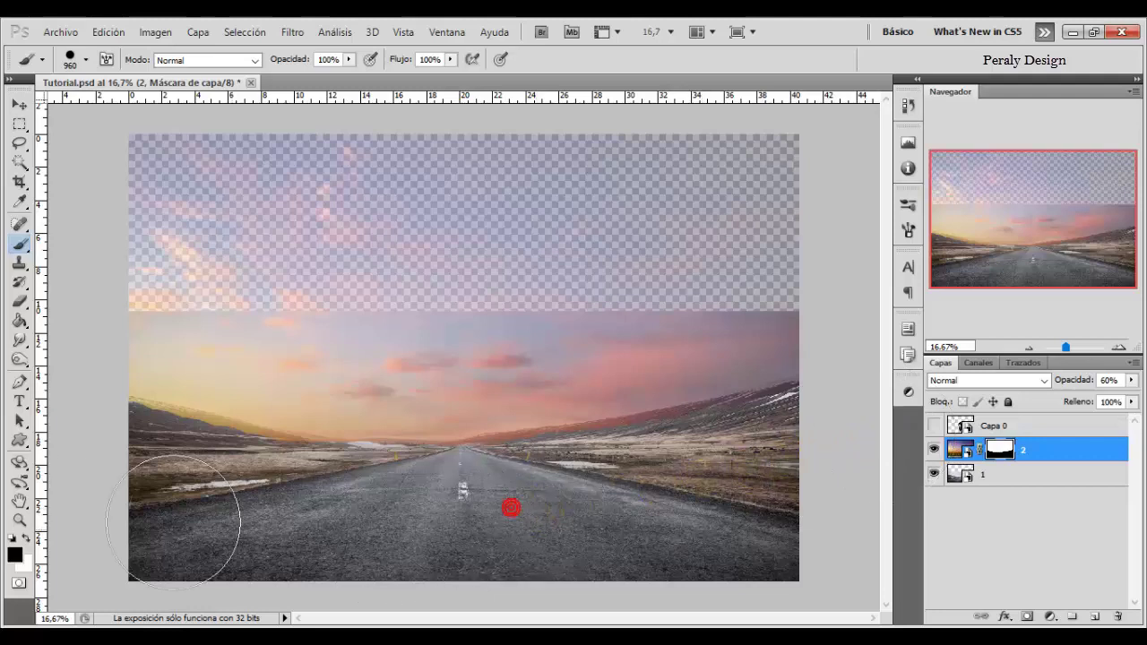
left_click(18, 520)
right_click(199, 440)
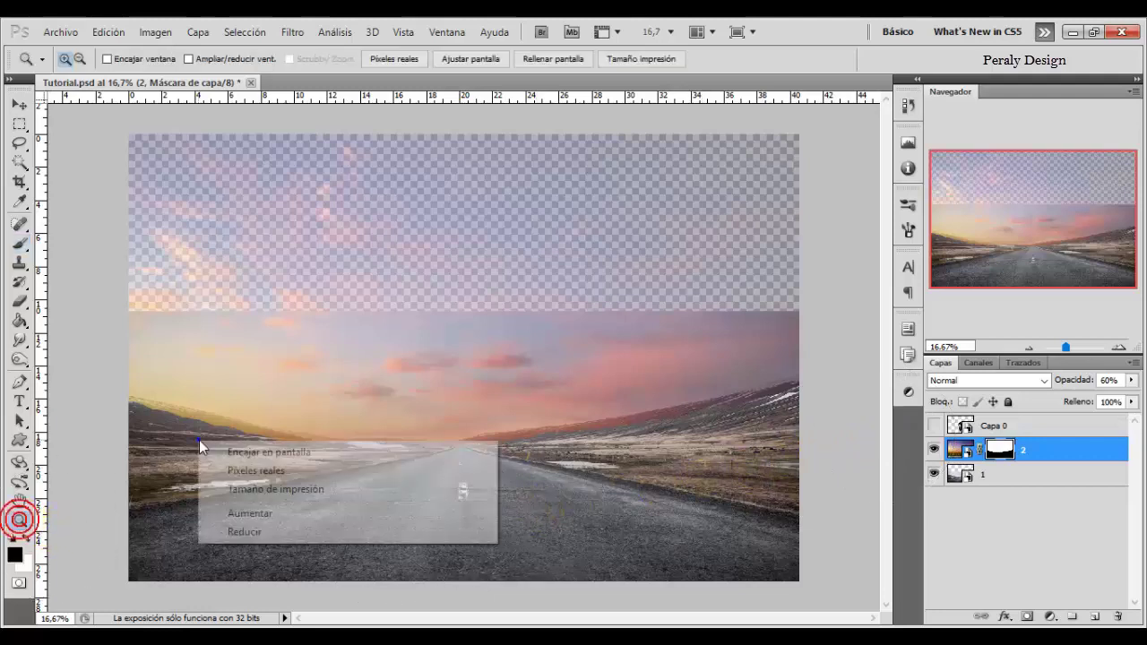
Zoom to actual pixels on the left mountain ridge and set the brush to 87 px, 60% hardness
left_click(261, 471)
left_click_drag(997, 248, 923, 229)
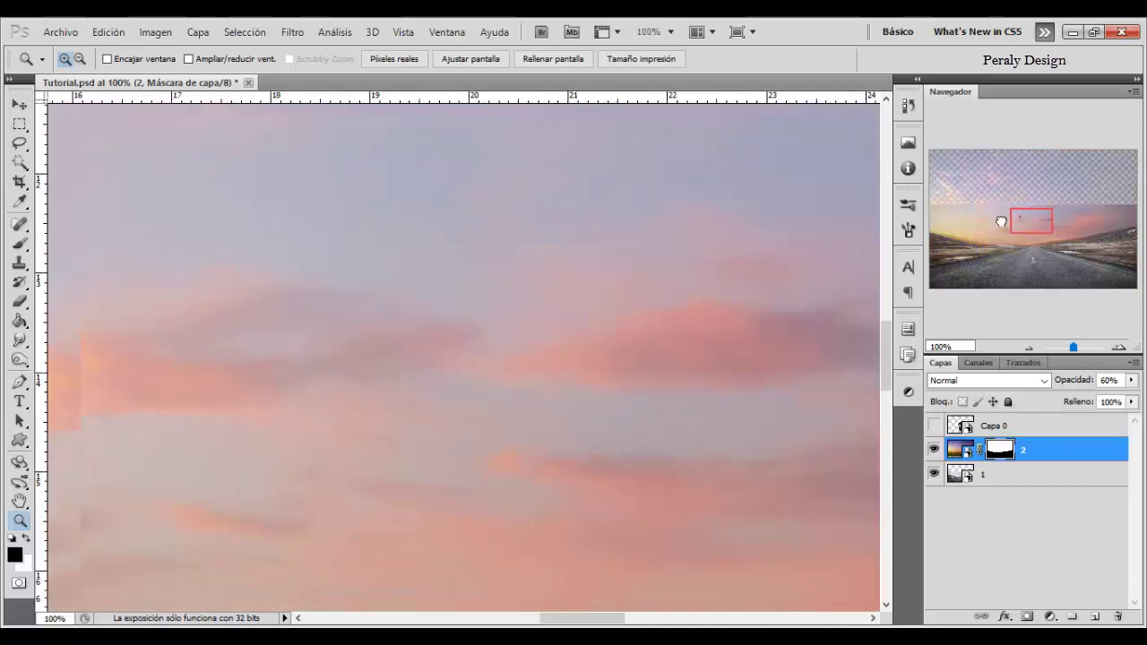
left_click_drag(401, 378, 377, 248)
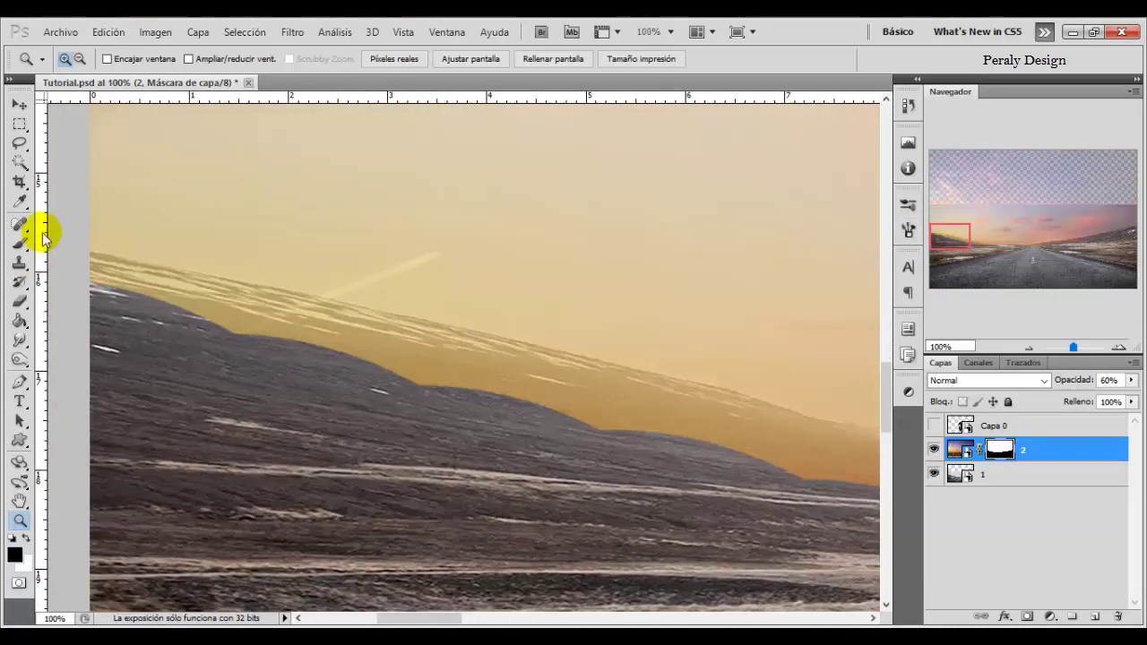
left_click(20, 242)
right_click(400, 309)
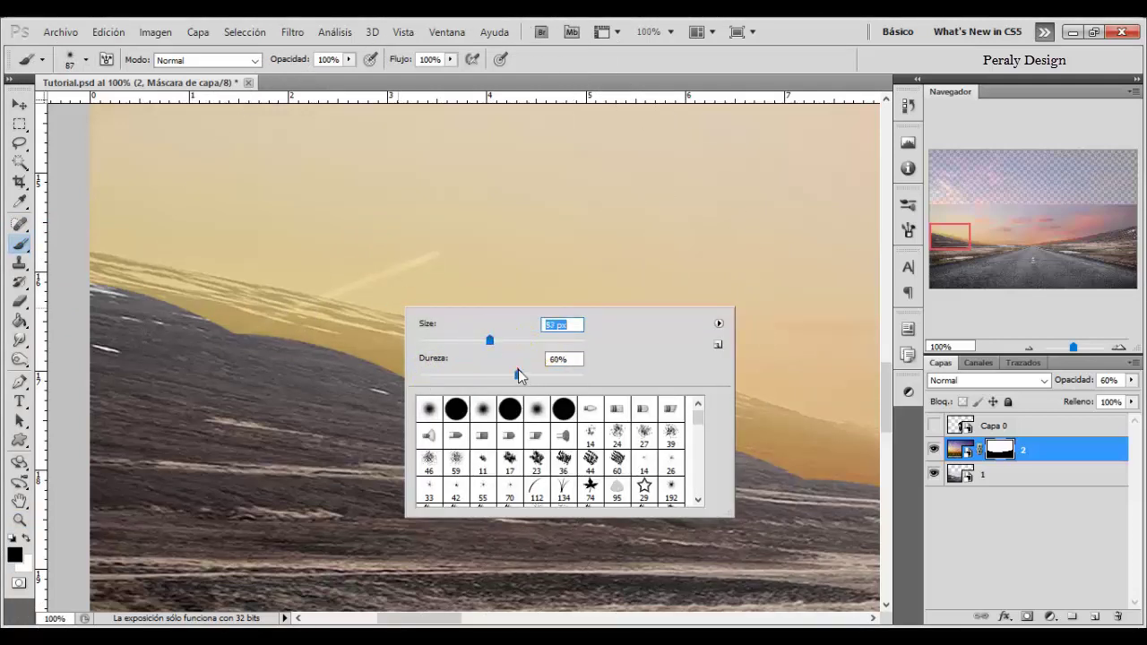
Paint the mask along the snowy mountain ridge from left to right
mouse_move(162, 313)
left_mouse_down()
mouse_move(504, 389)
mouse_move(311, 384)
left_mouse_up()
left_click_drag(99, 306, 81, 277)
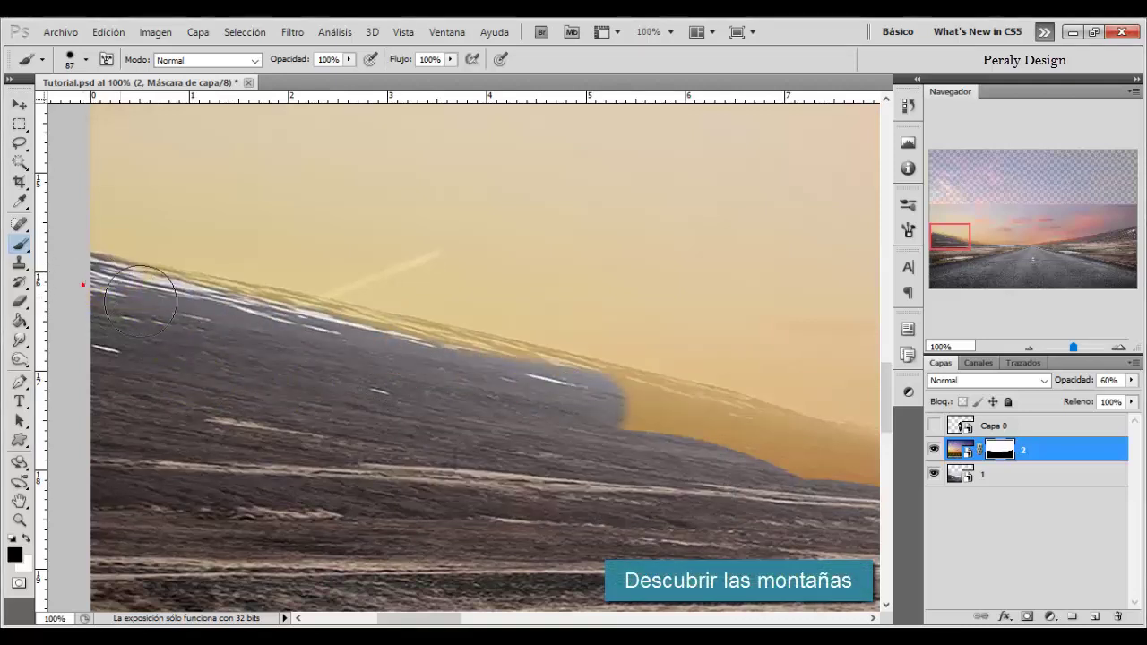
mouse_move(287, 328)
left_mouse_down()
mouse_move(463, 371)
mouse_move(75, 288)
mouse_move(179, 289)
mouse_move(120, 295)
mouse_move(90, 281)
mouse_move(252, 332)
left_mouse_up()
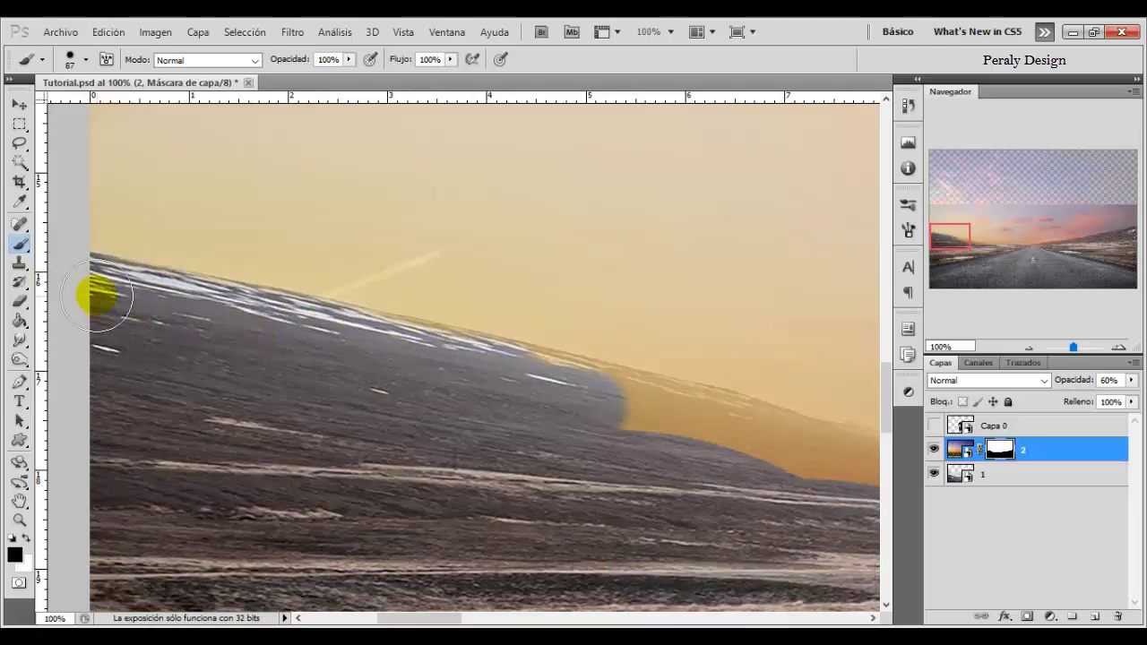
left_click_drag(91, 293, 256, 317)
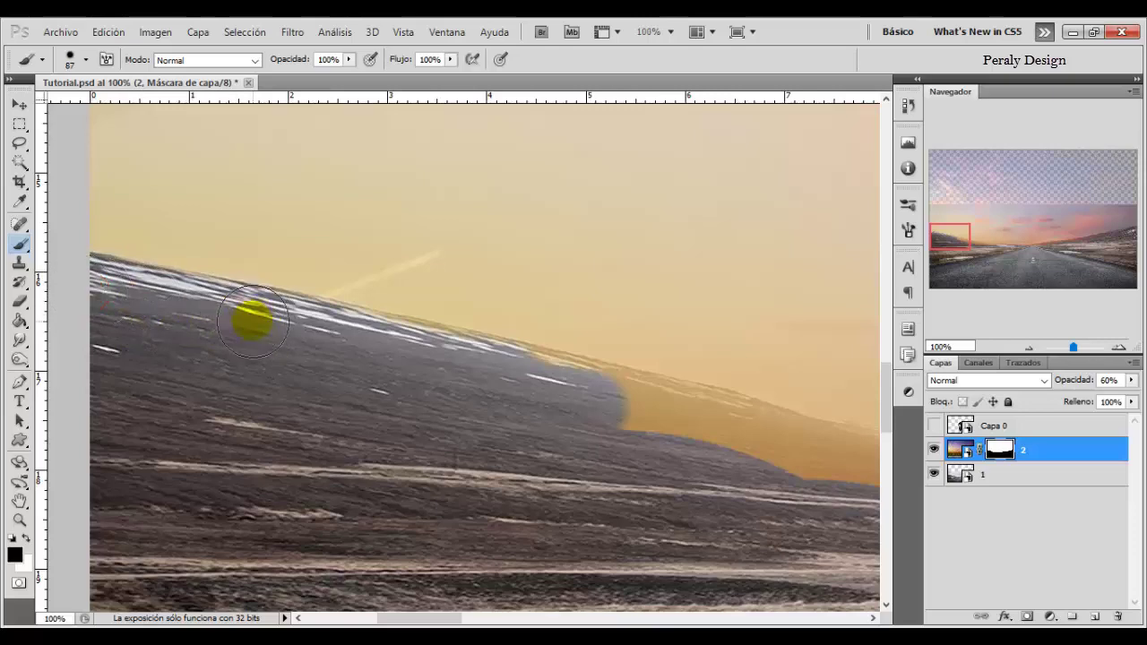
left_click_drag(210, 314, 558, 384)
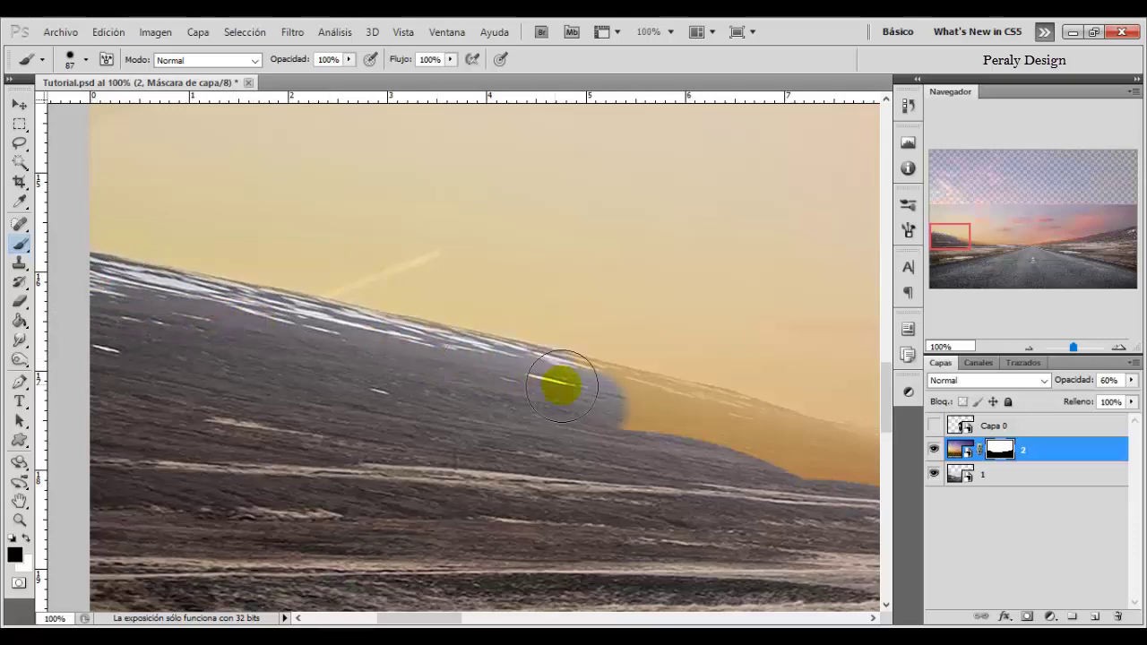
mouse_move(682, 402)
left_mouse_down()
mouse_move(80, 274)
mouse_move(519, 421)
mouse_move(502, 404)
left_mouse_up()
Reduce the brush to 62 px and mask away the orange band along the horizon
right_click(239, 320)
left_click(240, 311)
mouse_move(389, 346)
left_mouse_down()
mouse_move(302, 328)
mouse_move(714, 395)
mouse_move(538, 366)
mouse_move(967, 452)
mouse_move(346, 328)
mouse_move(364, 333)
mouse_move(437, 330)
mouse_move(289, 284)
mouse_move(194, 271)
mouse_move(502, 292)
mouse_move(179, 300)
left_mouse_up()
left_click_drag(825, 279, 581, 304)
mouse_move(296, 301)
left_mouse_down()
mouse_move(428, 325)
mouse_move(135, 328)
mouse_move(261, 307)
mouse_move(269, 294)
mouse_move(502, 397)
mouse_move(361, 292)
mouse_move(779, 248)
mouse_move(139, 334)
mouse_move(422, 287)
mouse_move(325, 297)
mouse_move(822, 243)
mouse_move(356, 299)
mouse_move(645, 256)
mouse_move(593, 272)
left_mouse_up()
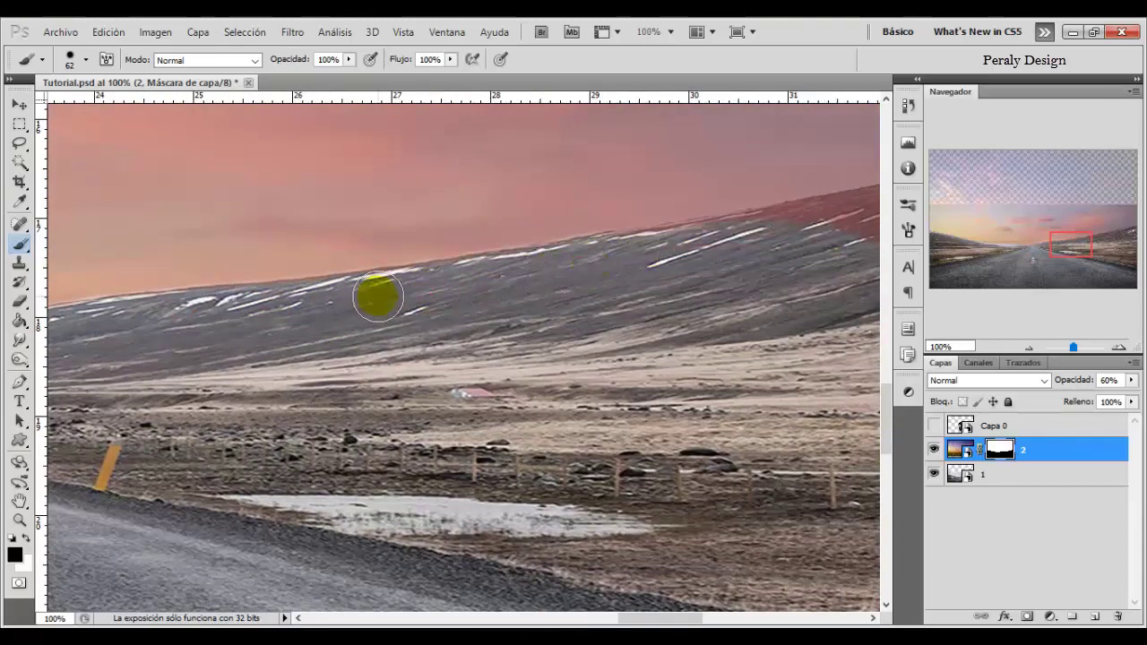
Clean the reddish tint along the right ridge edge, toggling the sky layer to check
left_click_drag(377, 295, 203, 385)
left_click_drag(272, 336, 249, 395)
mouse_move(689, 379)
left_mouse_down()
mouse_move(607, 325)
mouse_move(323, 392)
mouse_move(528, 341)
left_mouse_up()
left_click(935, 453)
left_click(935, 452)
left_click_drag(425, 412, 383, 403)
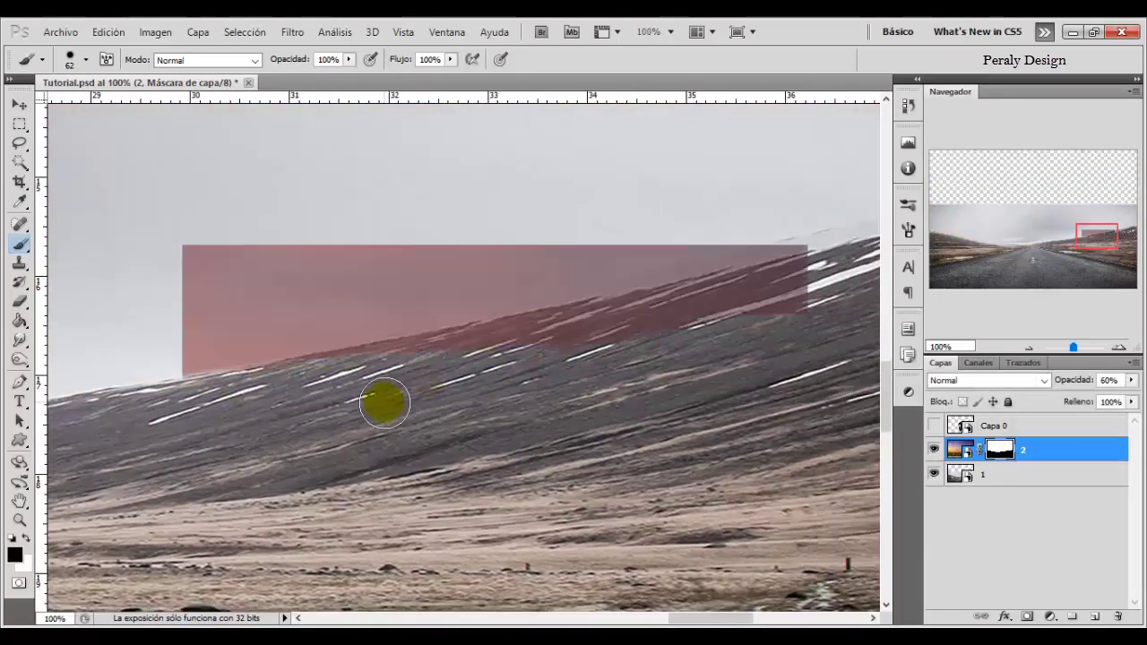
left_click(935, 450)
left_click(935, 450)
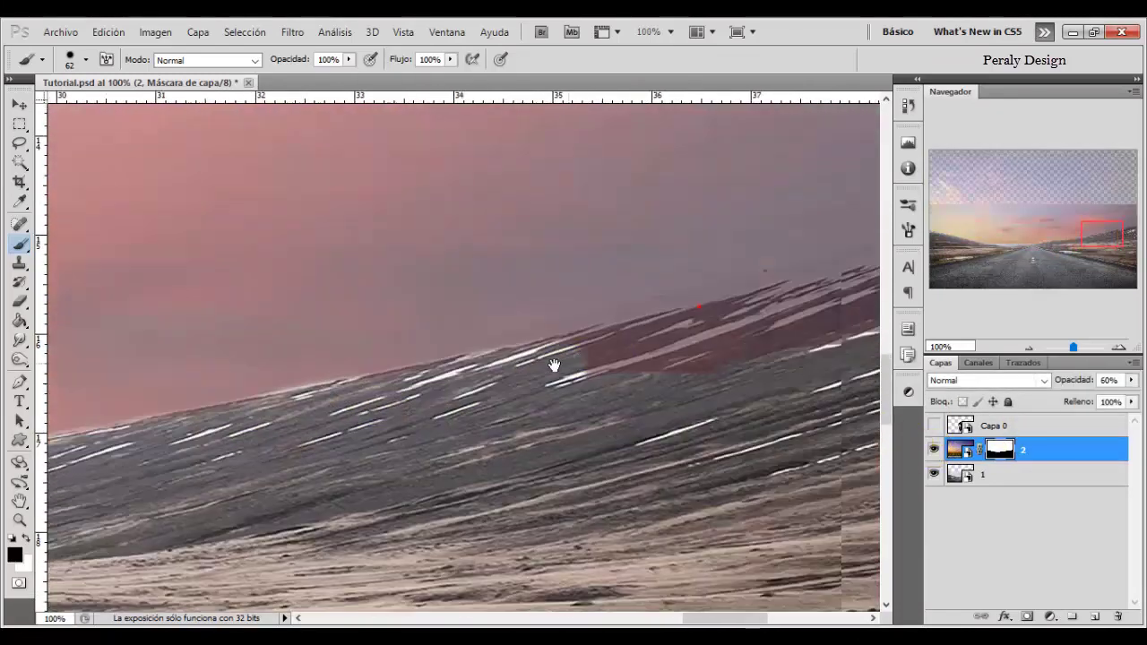
mouse_move(146, 436)
left_mouse_down()
mouse_move(615, 297)
mouse_move(525, 333)
mouse_move(397, 338)
mouse_move(594, 263)
mouse_move(844, 211)
left_mouse_up()
Set the brush to 29 px and touch up the mask along the ridge crest
right_click(762, 222)
left_click_drag(761, 287, 722, 277)
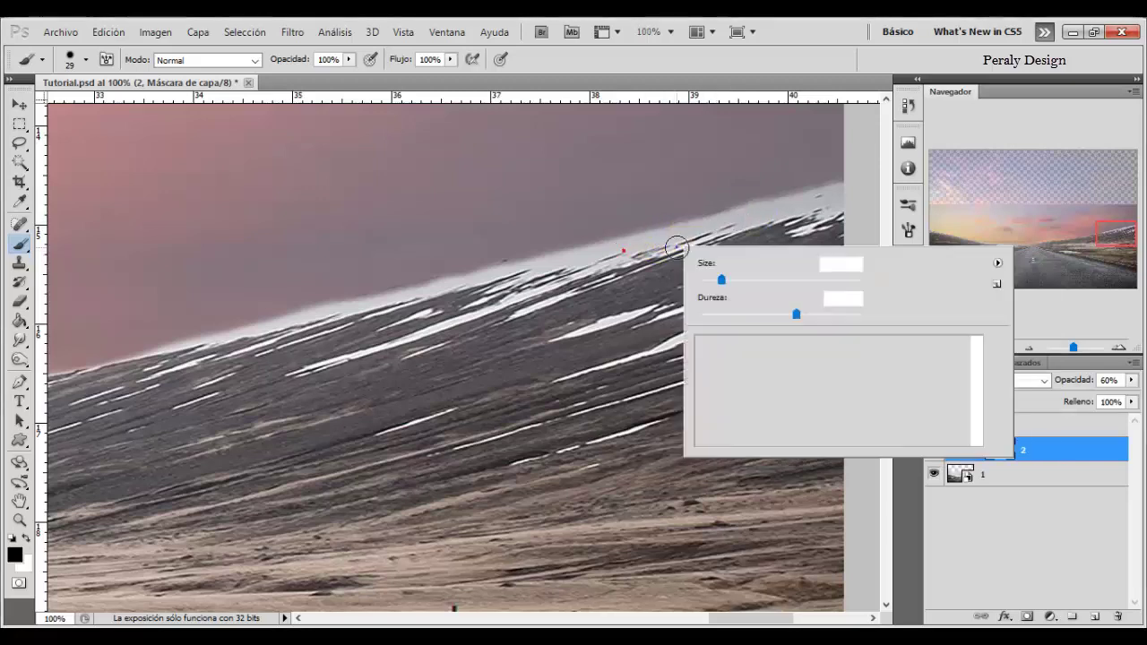
key("Return")
left_click_drag(763, 210, 378, 311)
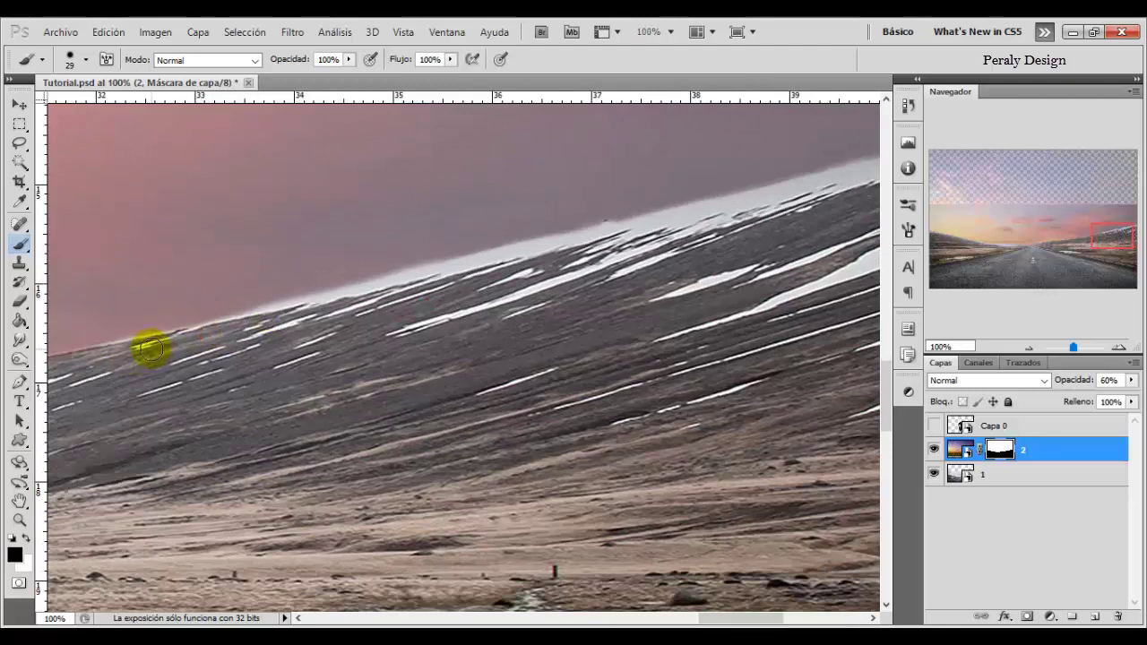
left_click_drag(150, 349, 354, 294)
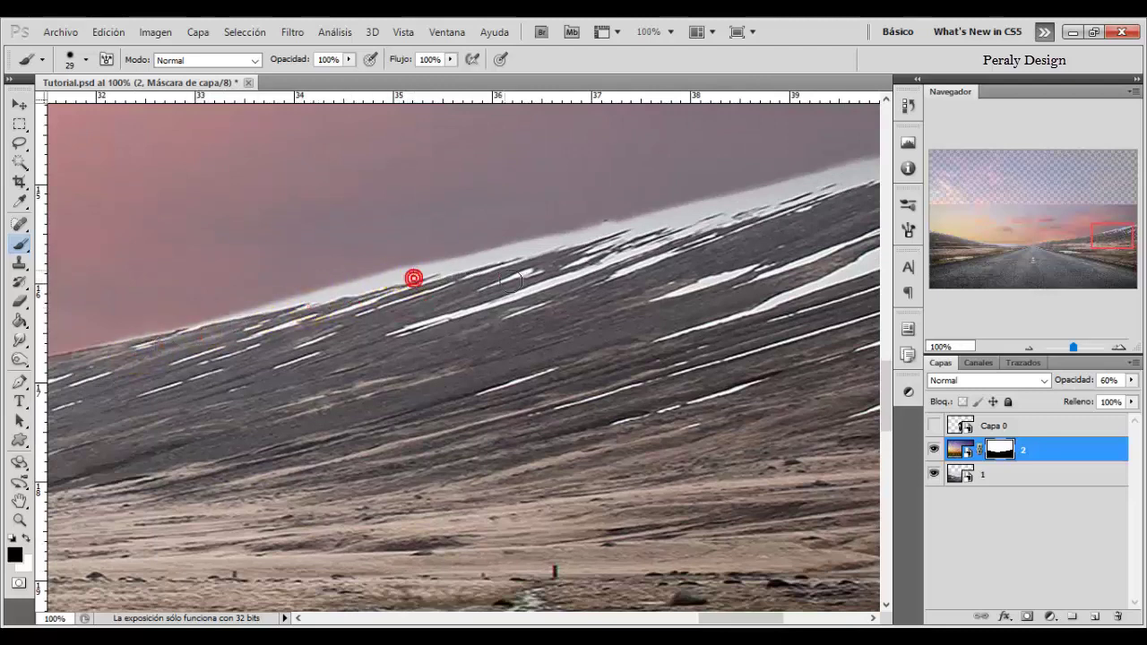
left_click(19, 520)
Fit the image on screen and raise the sunset layer's opacity to 100%
right_click(267, 486)
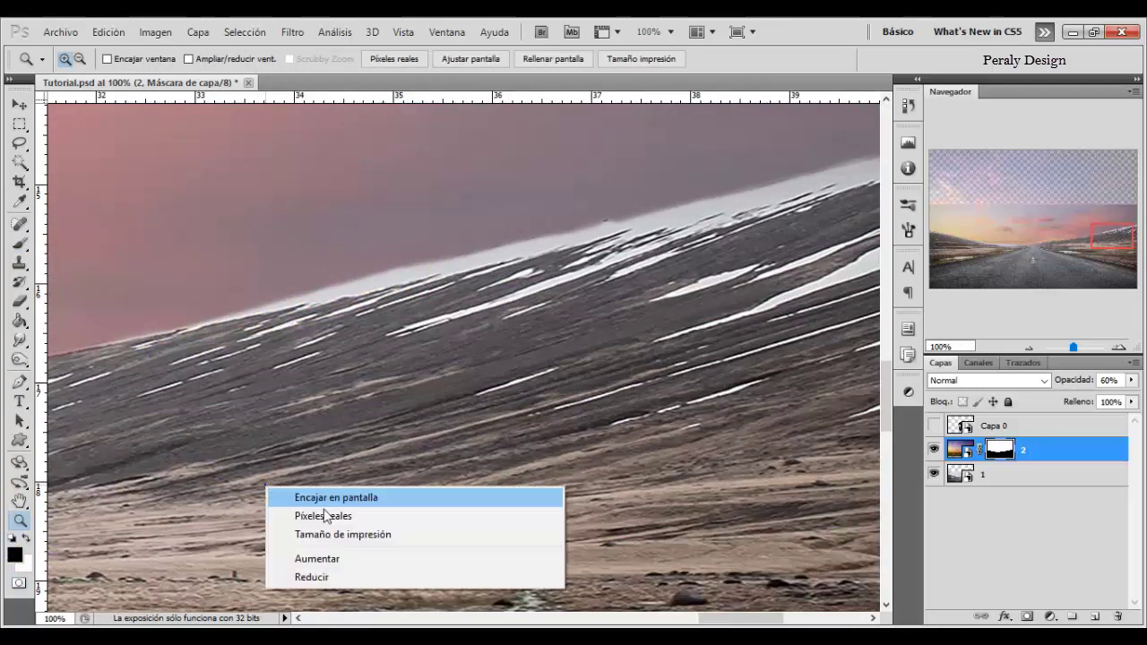
left_click(328, 498)
left_click(479, 427, "alt")
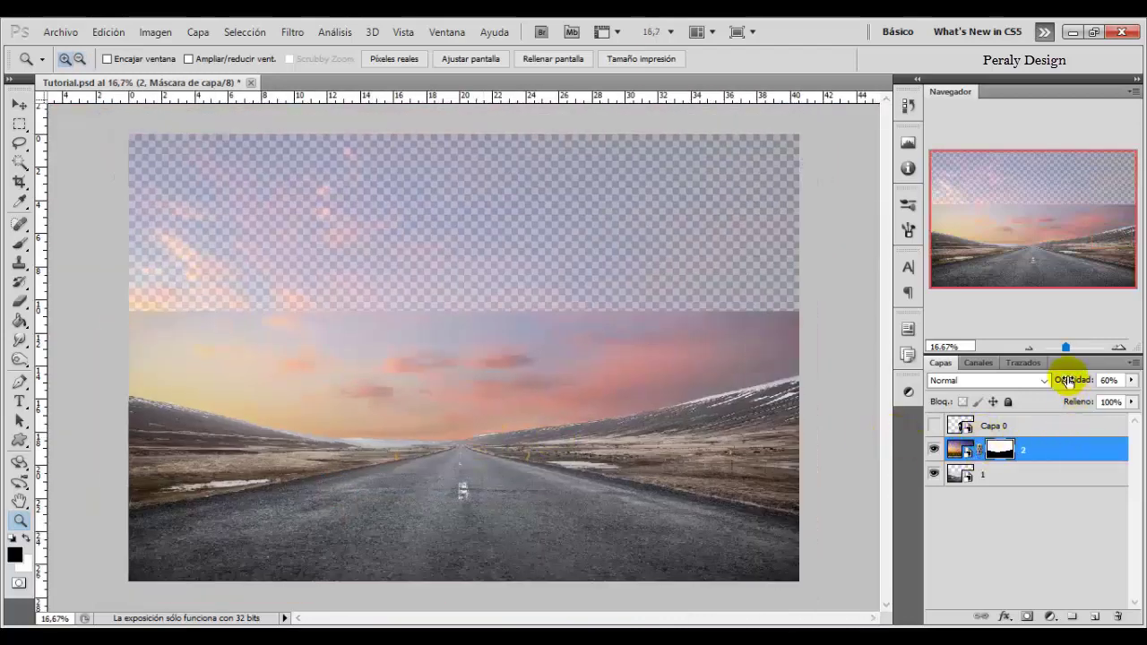
left_click_drag(1067, 382, 1129, 382)
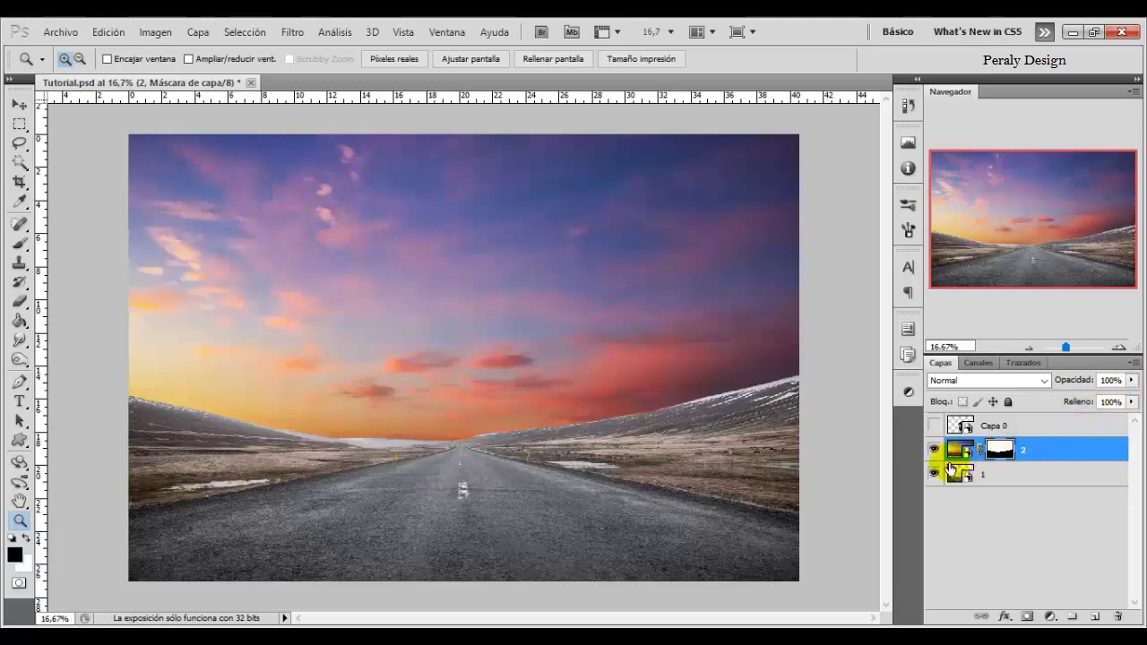
left_click(934, 450)
left_click(933, 450)
Show the motorcyclist layer again and select layer 1
left_click(933, 427)
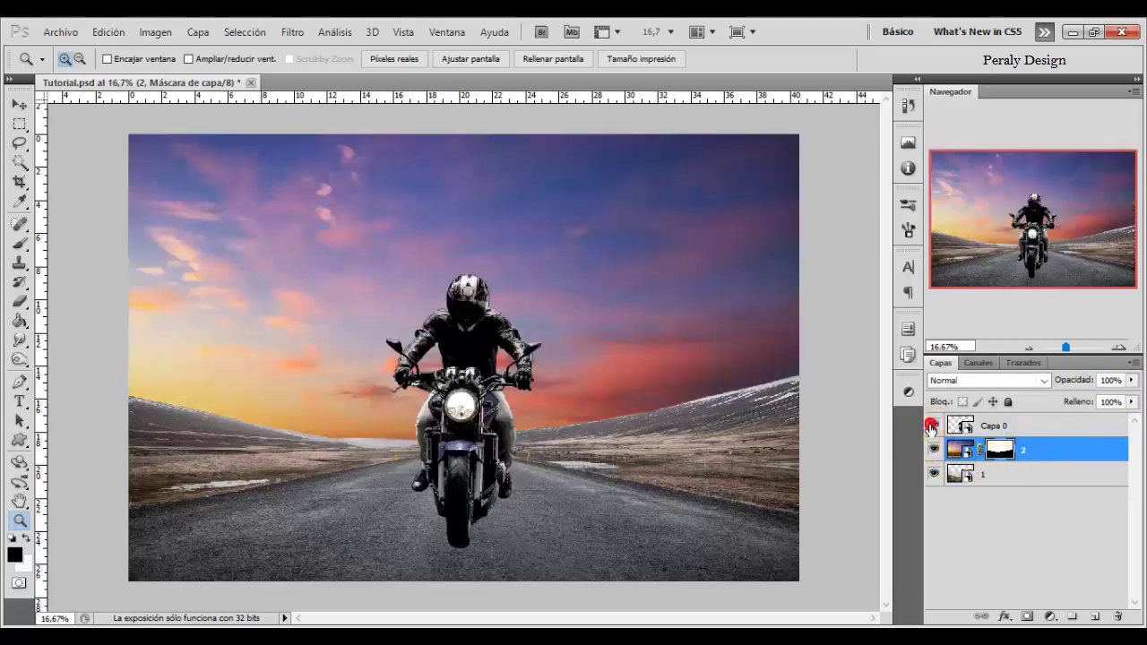
left_click(1026, 448)
left_click(1008, 427)
left_click(1000, 474)
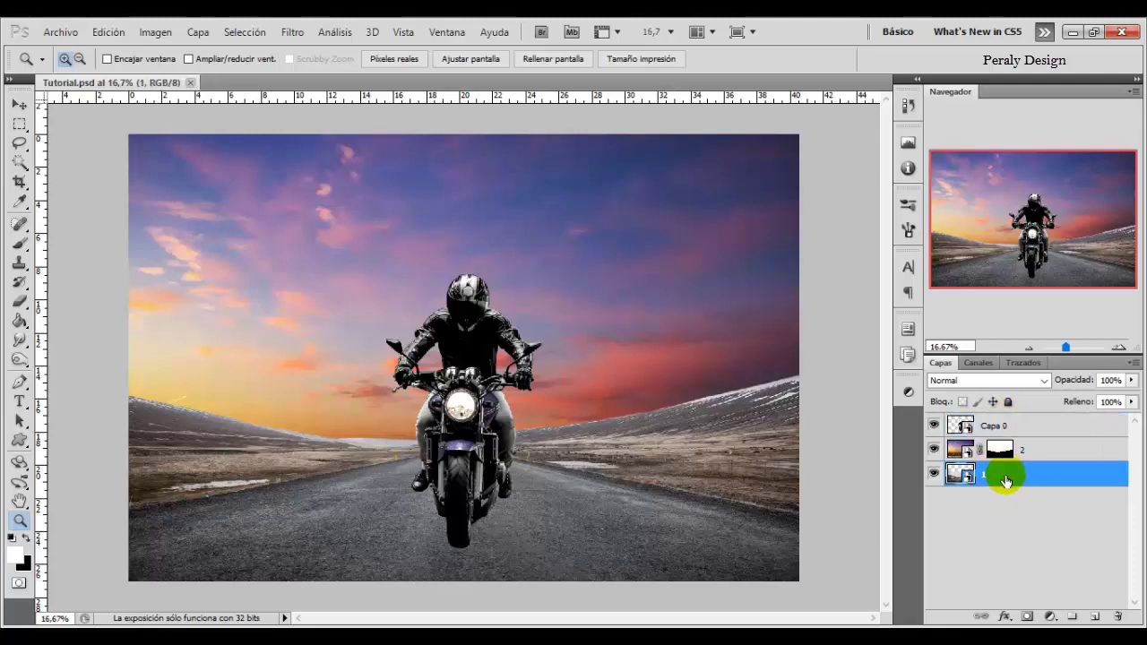
Add a Color Balance adjustment layer that shifts the midtones toward red
left_click(1050, 617)
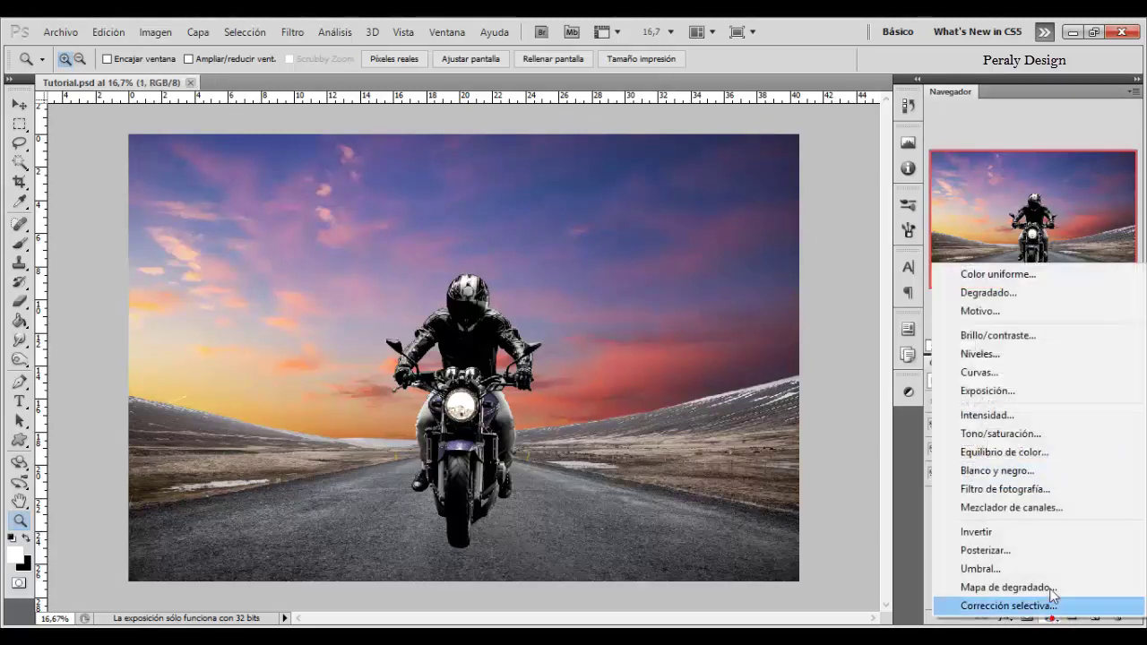
left_click(1039, 453)
left_click_drag(783, 448, 793, 462)
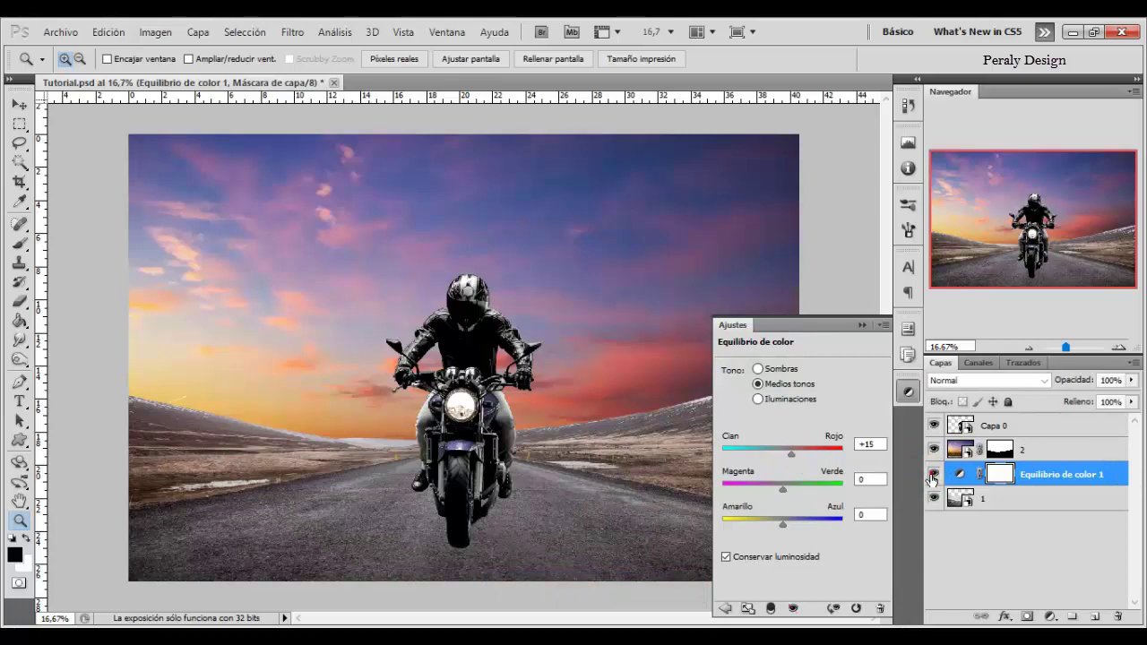
Add a Vibrance layer, Intensidad 1, clipped to sky layer 2 with Saturation at -30
left_click(1035, 451)
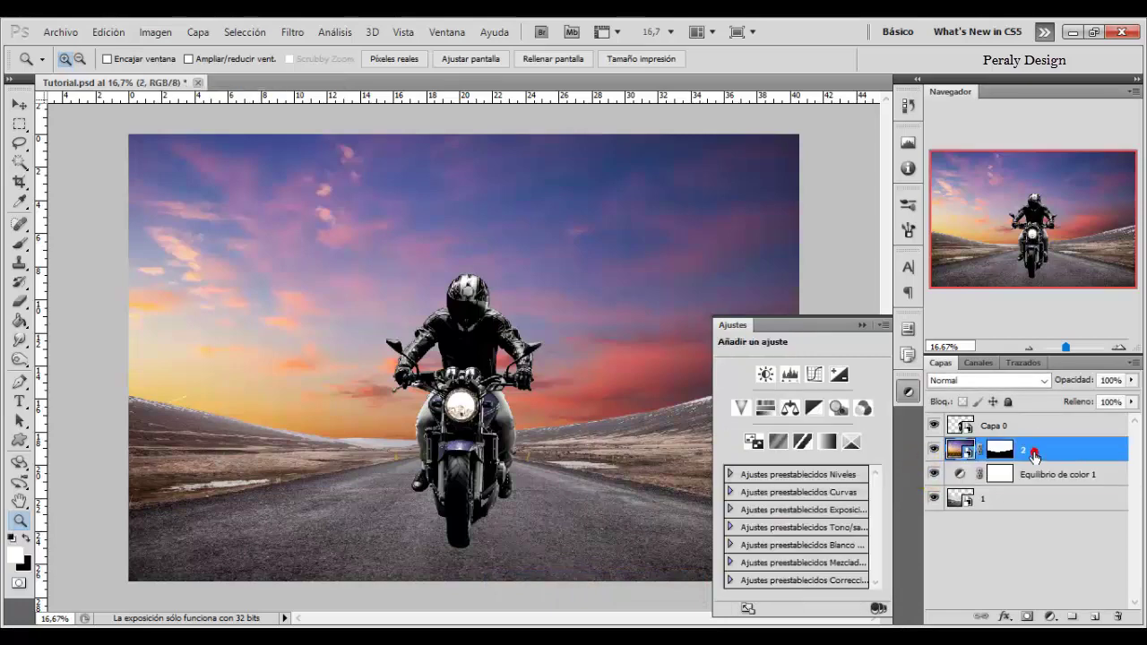
left_click(1052, 616)
left_click(1030, 416)
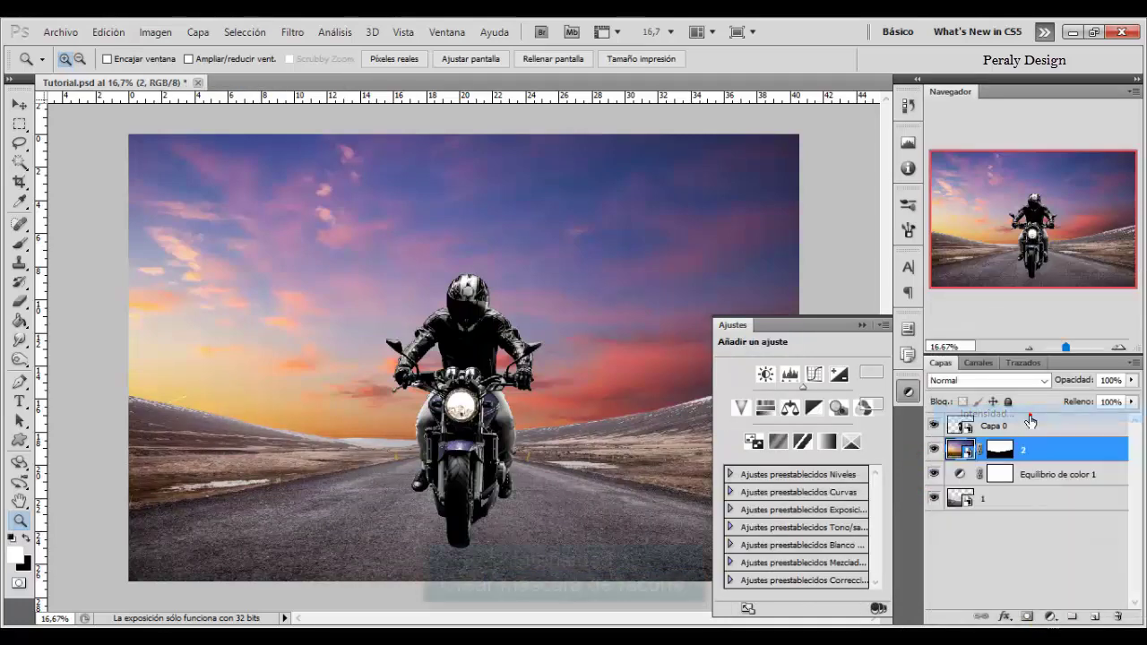
right_click(1038, 456)
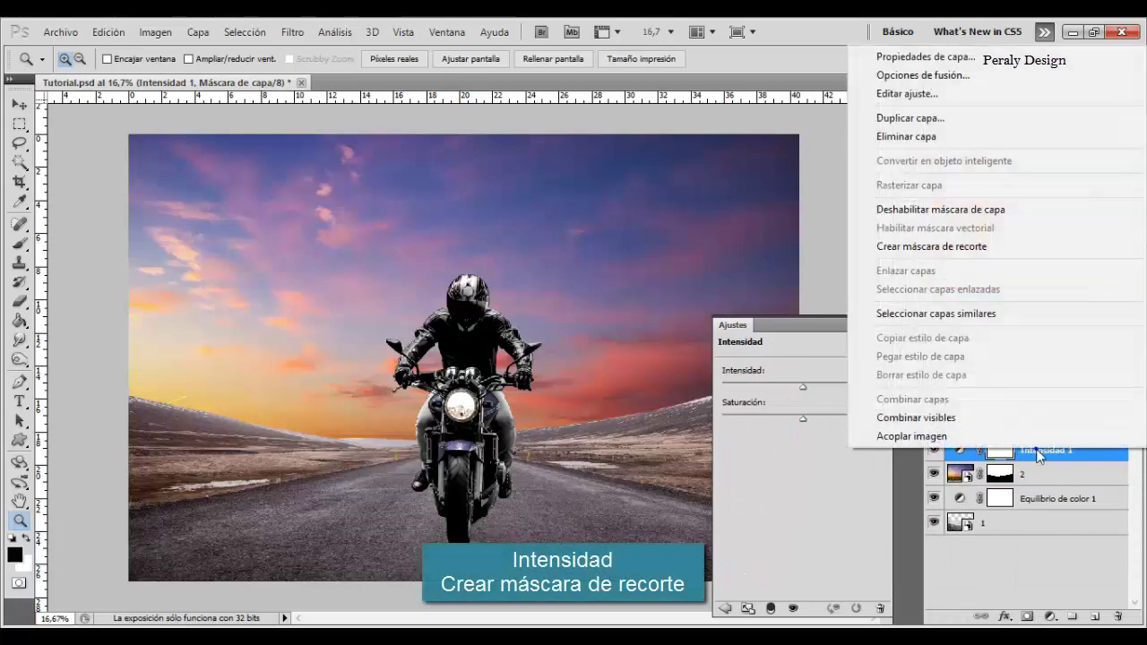
left_click(955, 248)
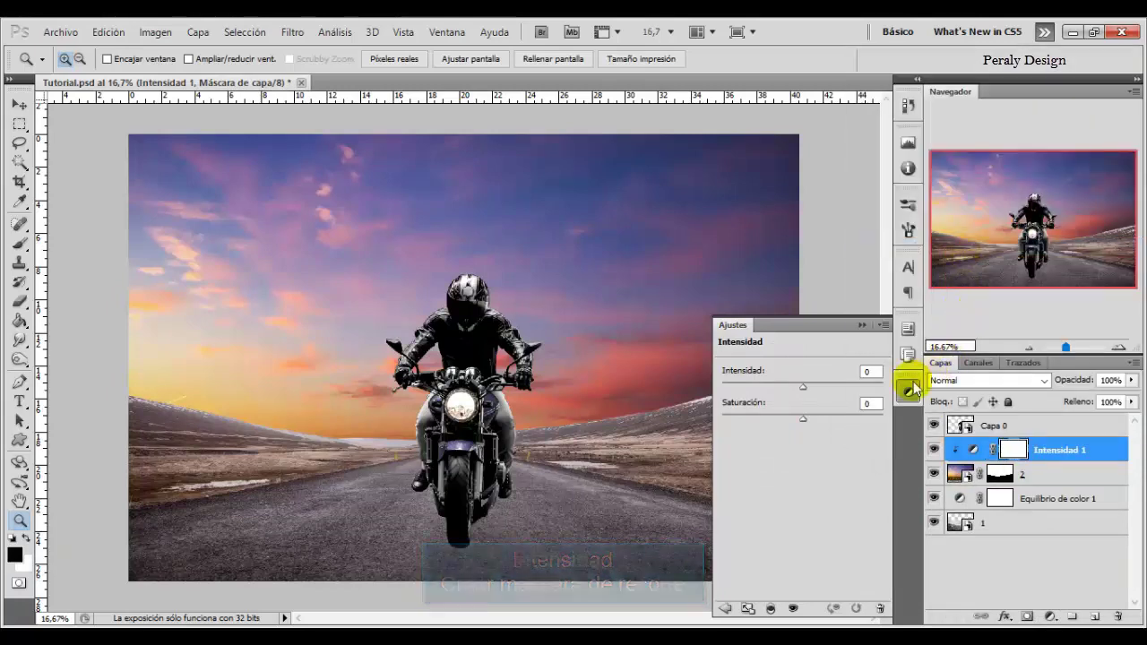
left_click_drag(803, 423, 783, 427)
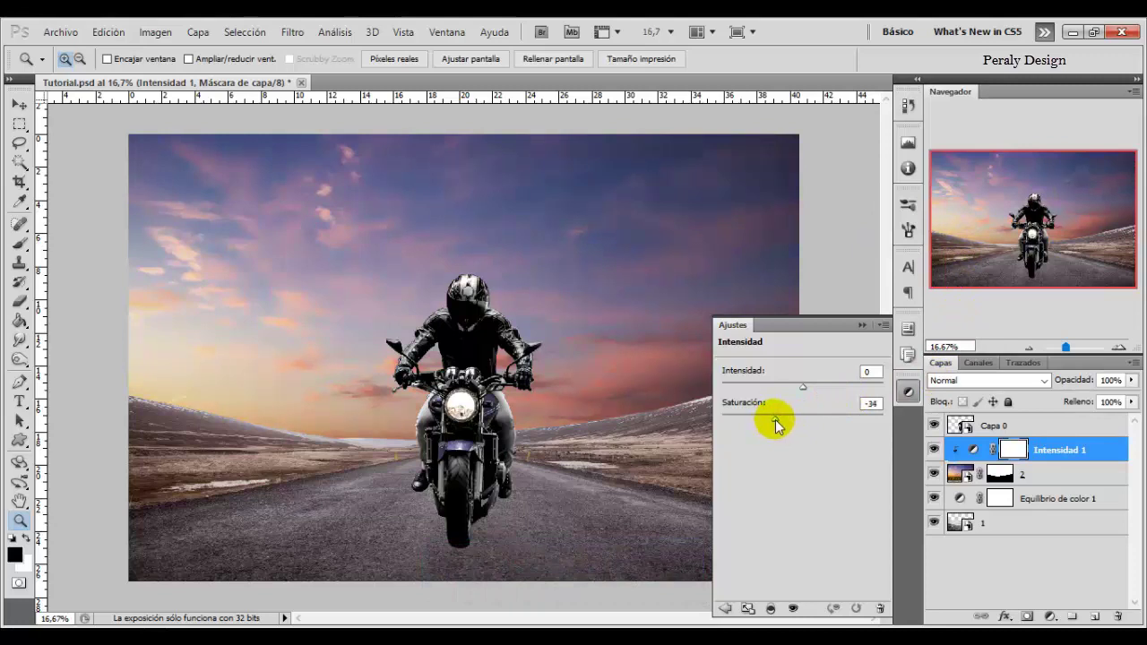
left_click_drag(776, 425, 779, 422)
left_click(974, 459)
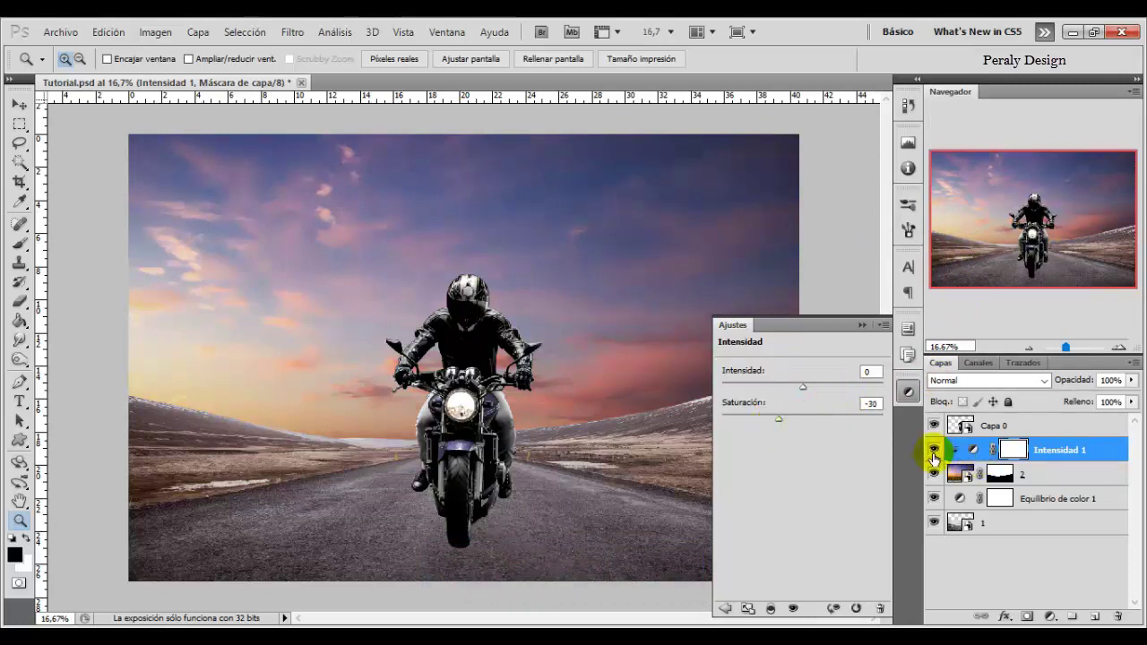
left_click(860, 324)
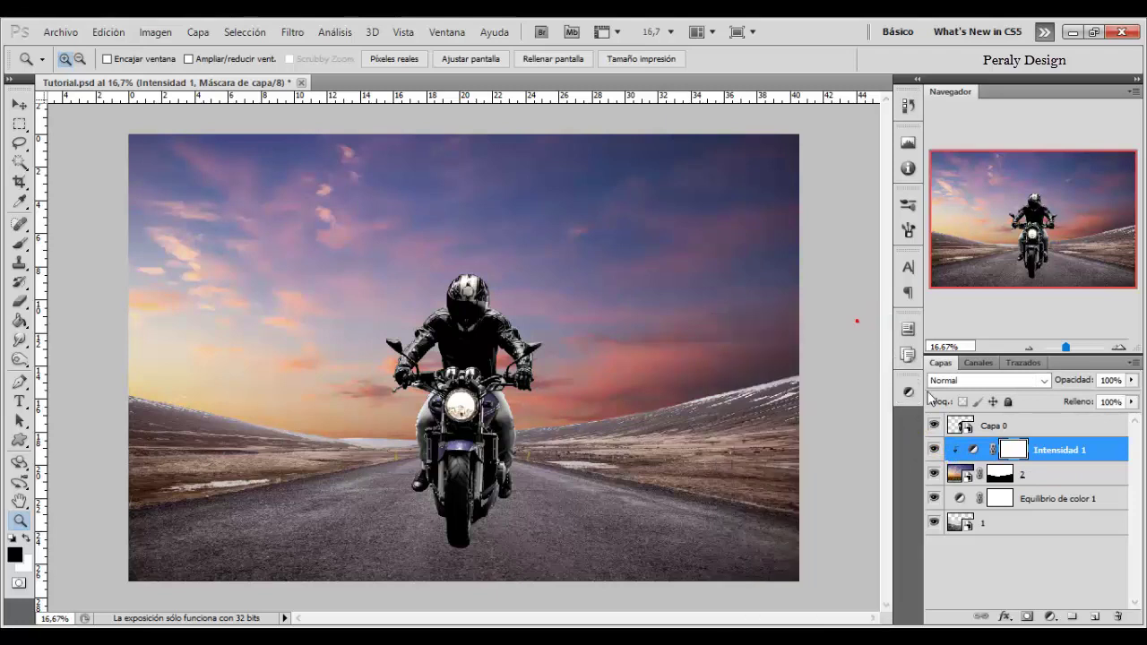
On new layer Capa 1, fill the rider outline loaded from Capa 0 with black
left_click(1095, 616)
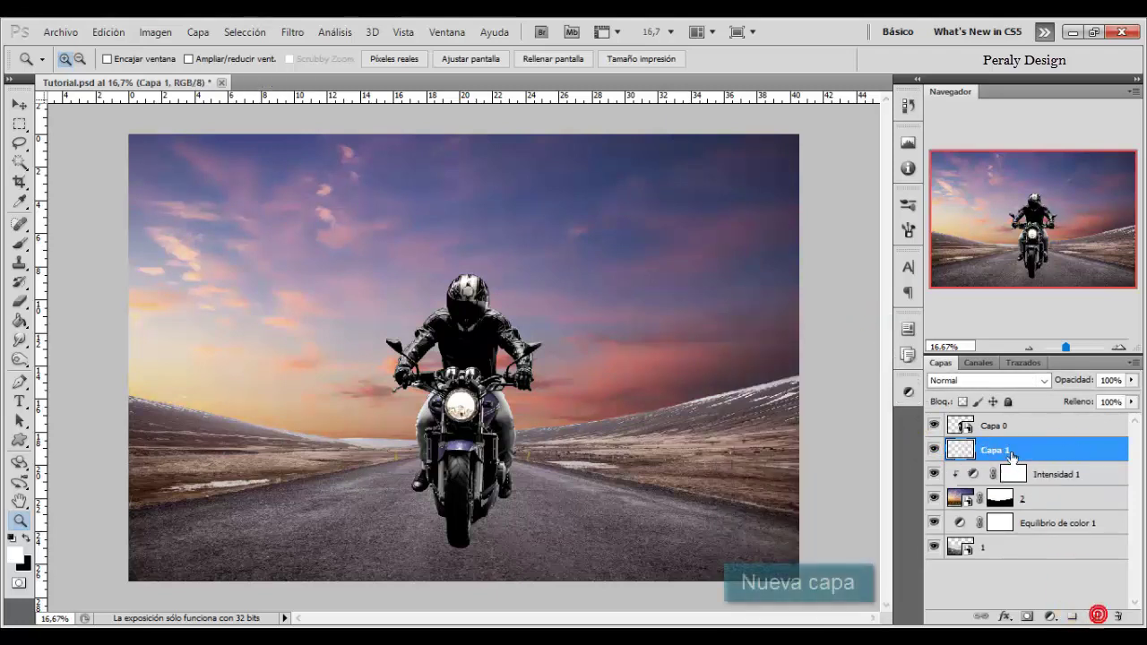
left_click(960, 428, "ctrl")
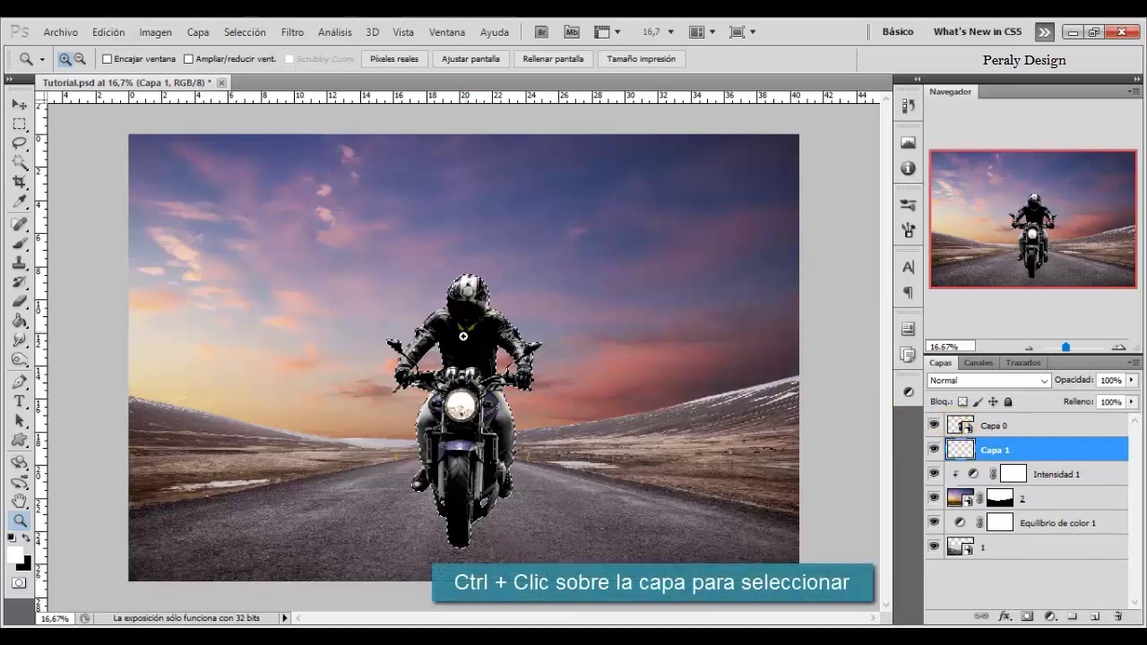
left_click(19, 323)
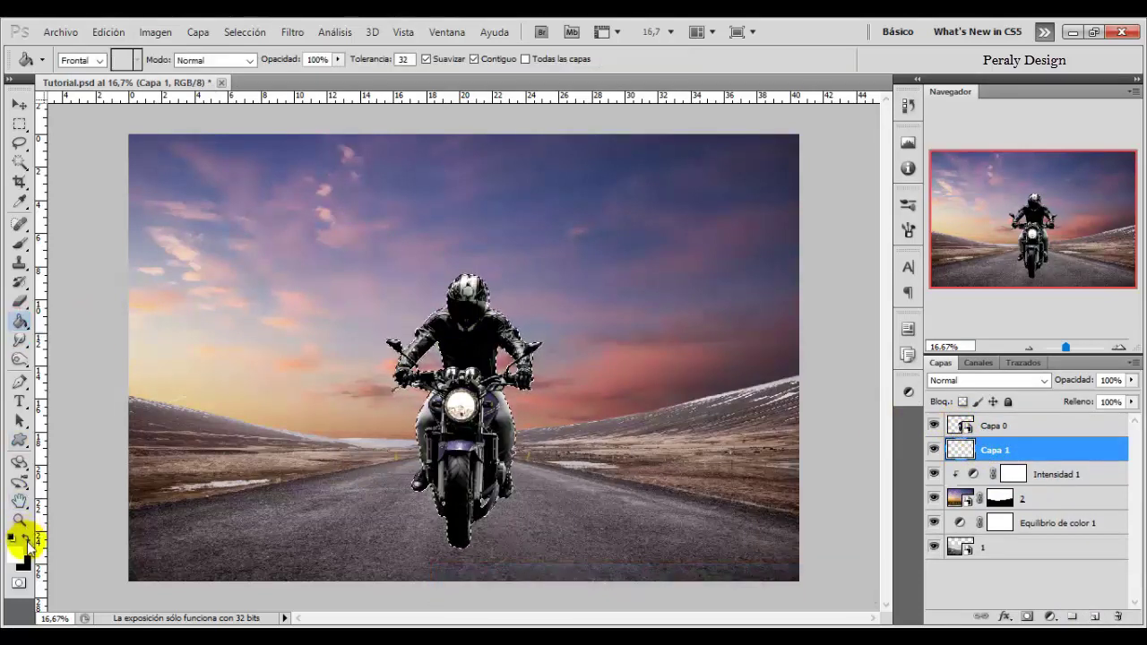
left_click(27, 536)
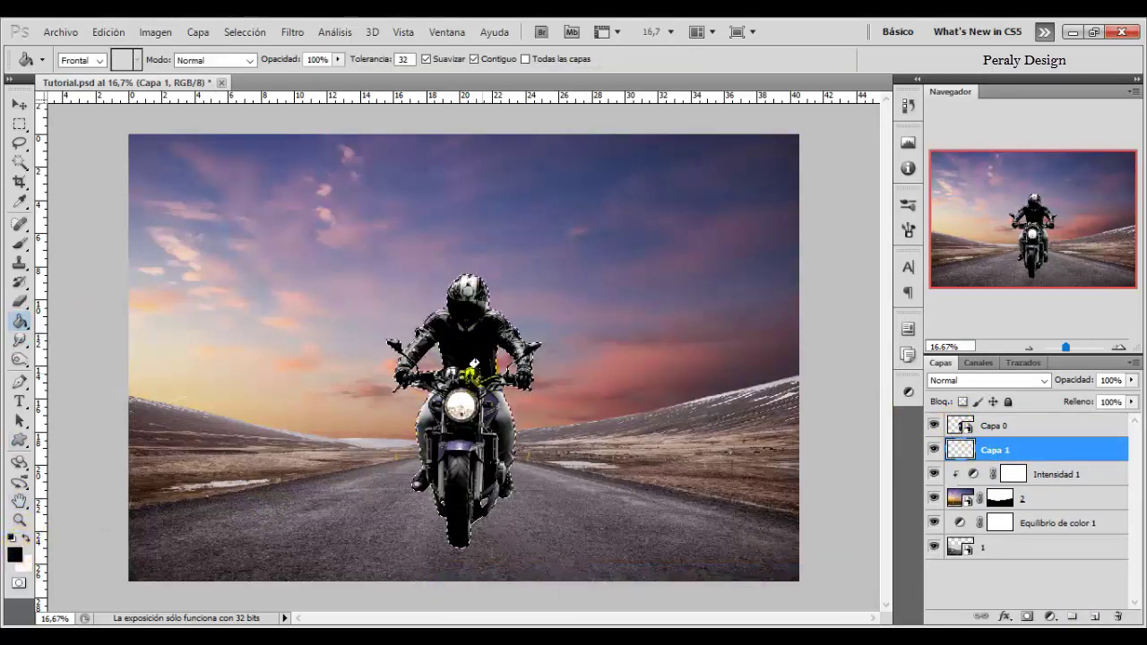
left_click(466, 347)
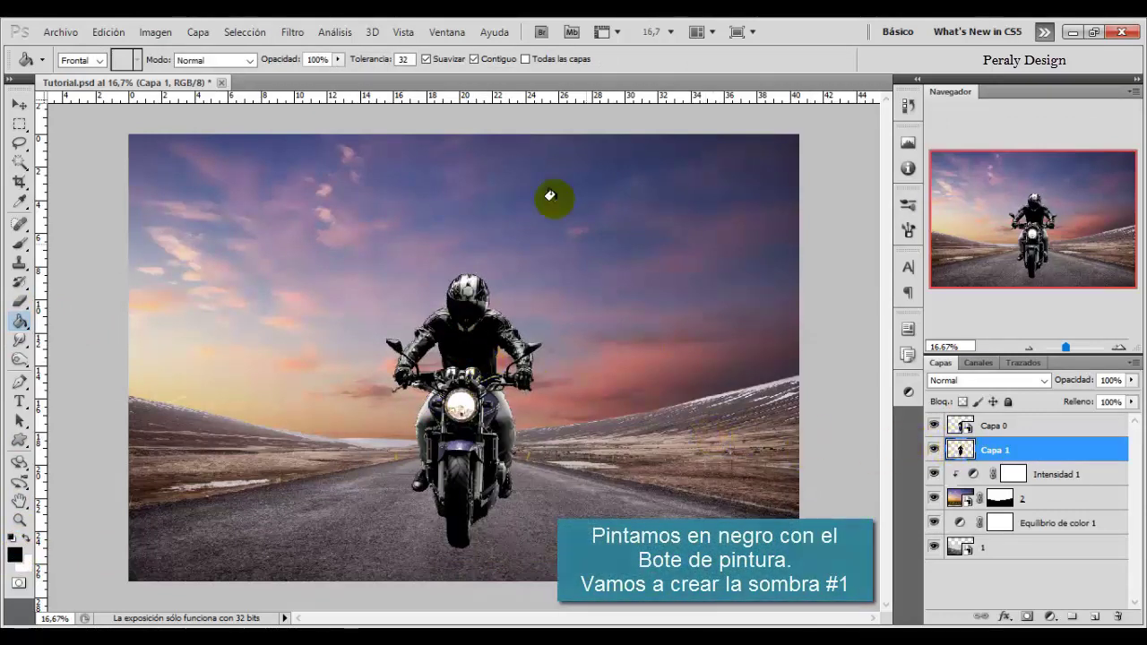
left_click(292, 31)
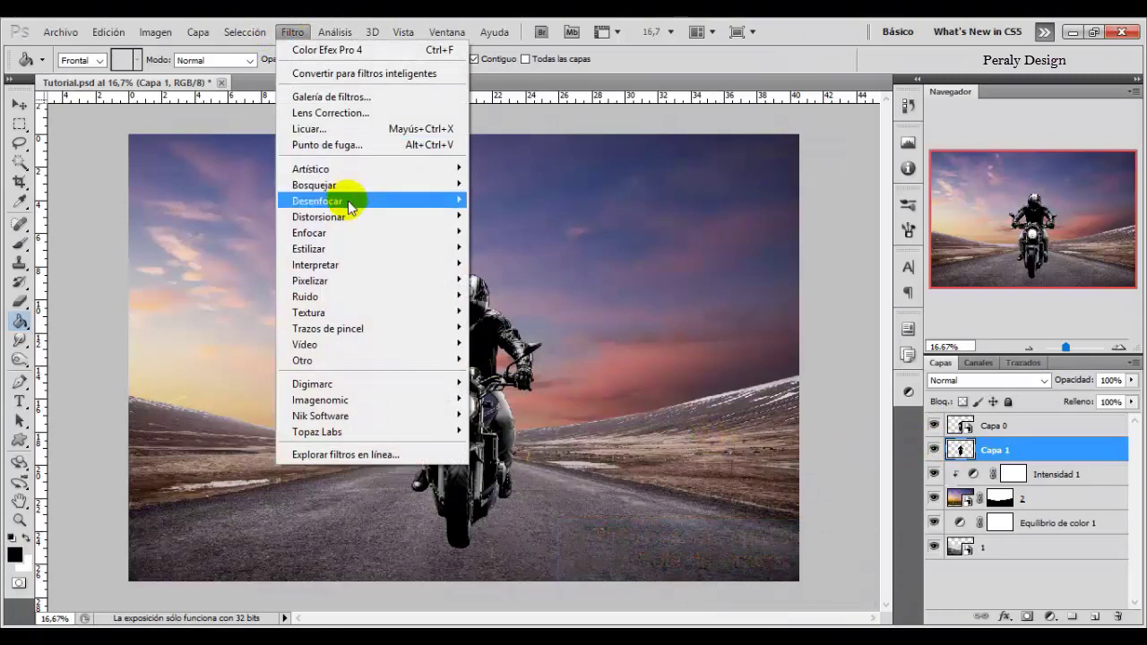
Soften Capa 1's black silhouette with a 28,9-pixel Gaussian Blur
mouse_move(317, 200)
left_click(562, 312)
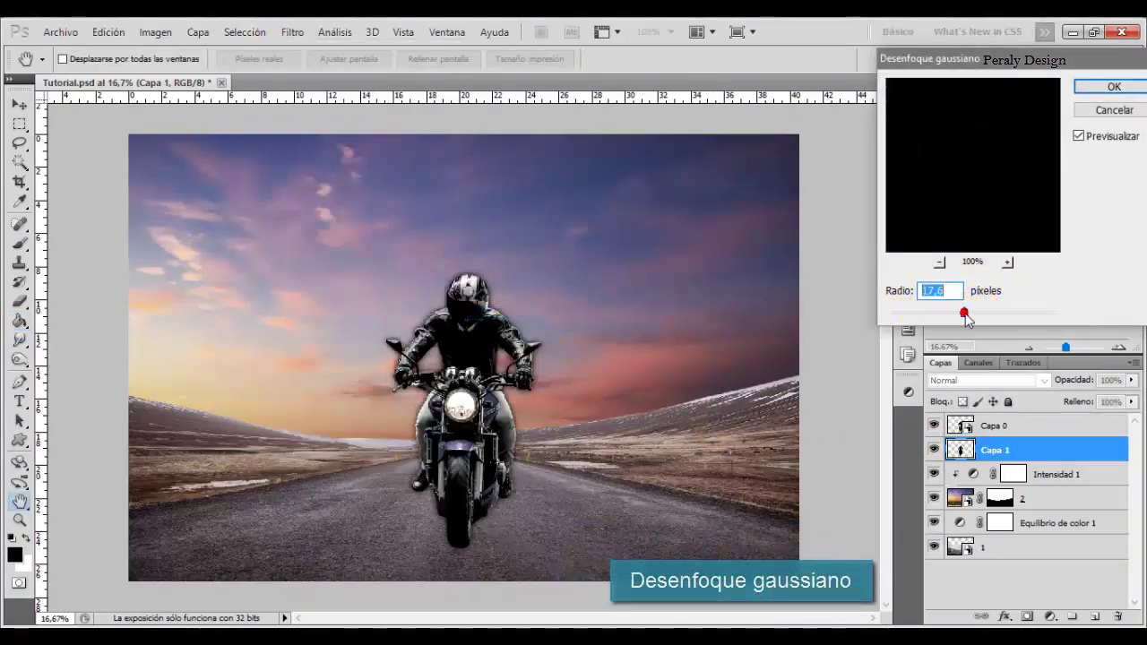
left_click_drag(966, 320, 960, 314)
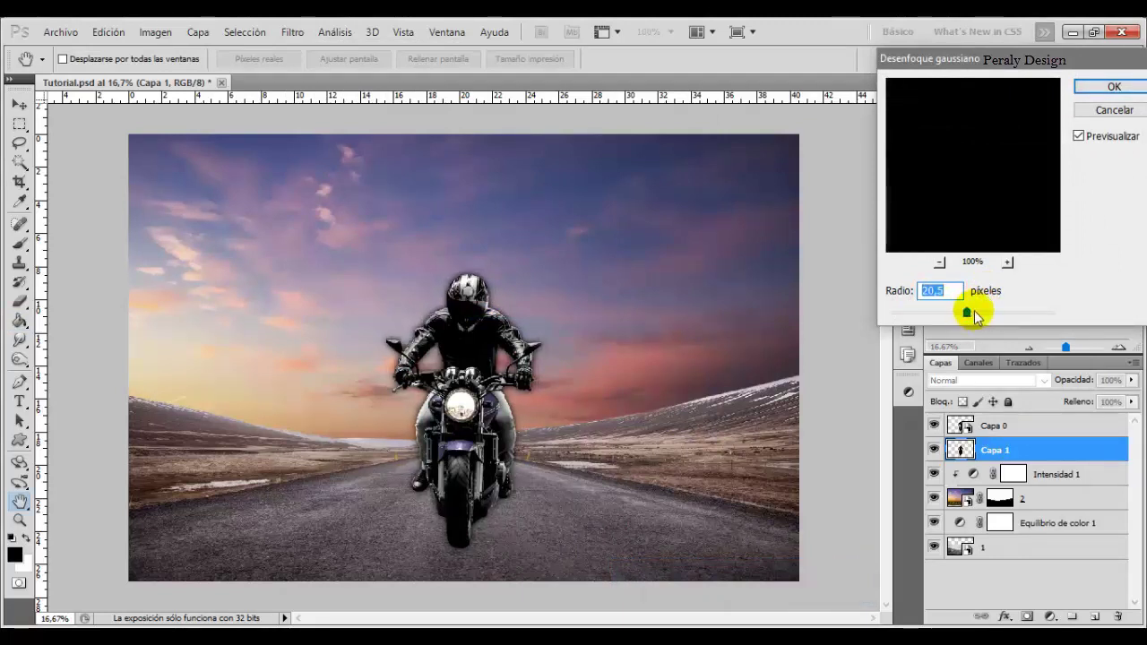
left_click(1110, 88)
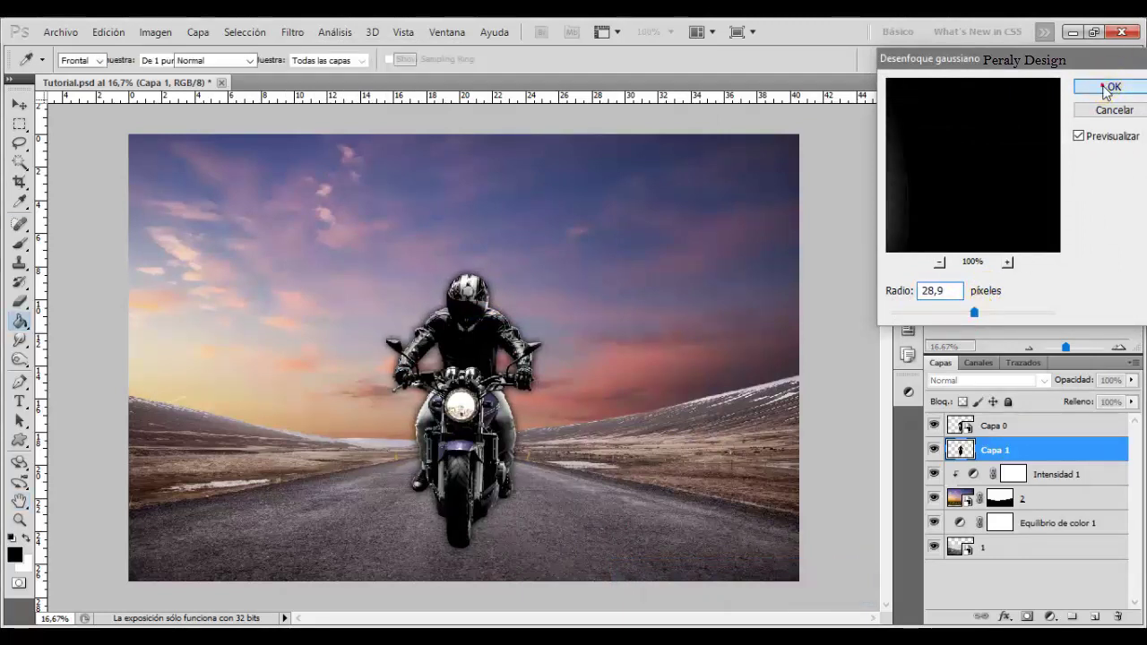
left_click(20, 106)
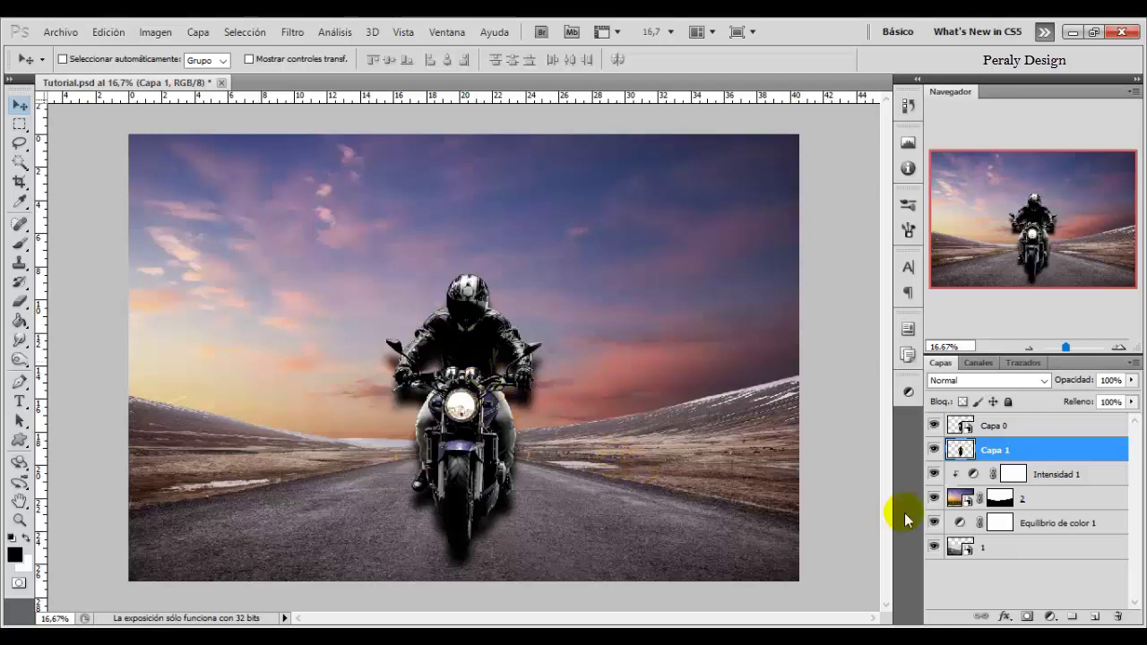
Add a layer mask to Capa 1 and set up a large soft brush
left_click(1027, 617)
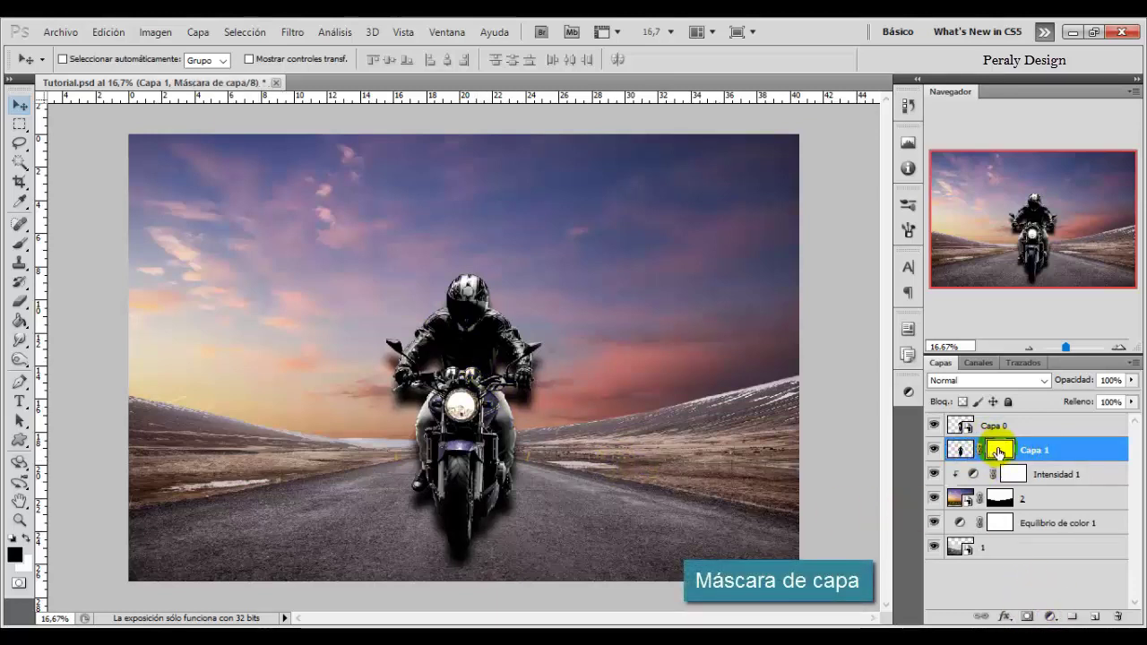
left_click(19, 244)
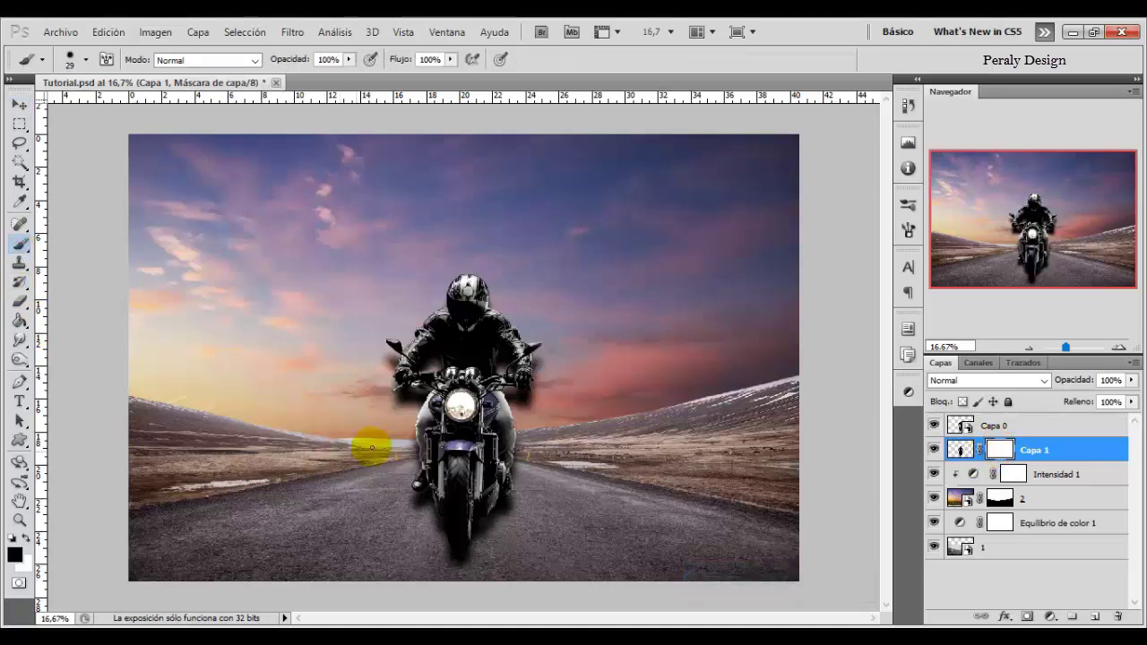
right_click(596, 392)
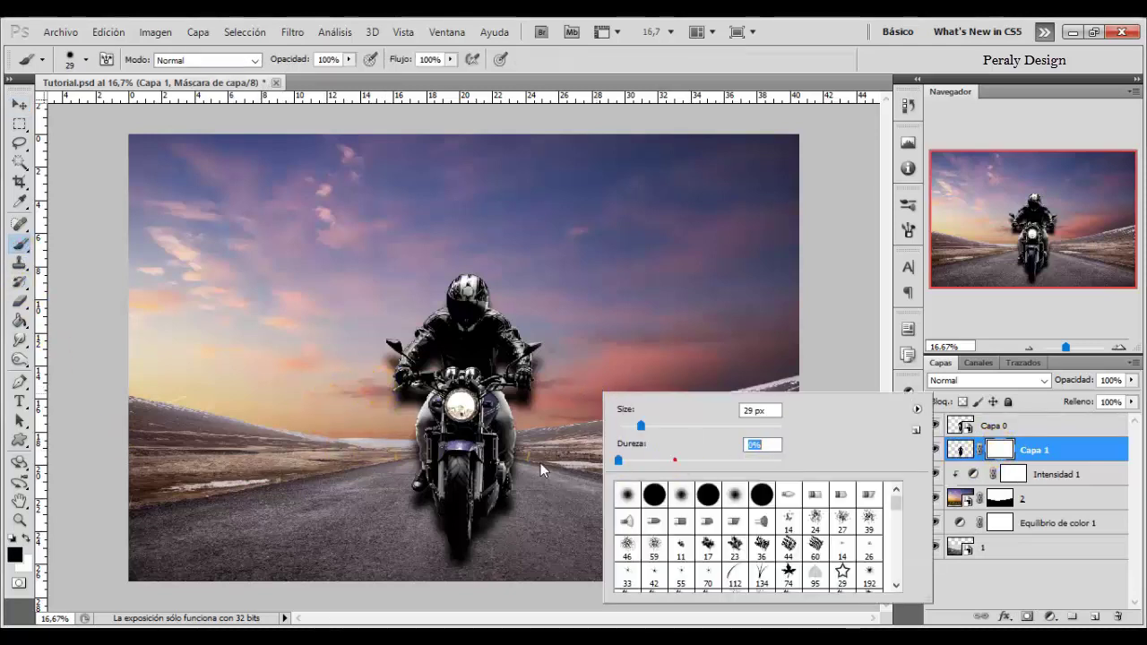
left_click_drag(641, 425, 772, 427)
key("Return")
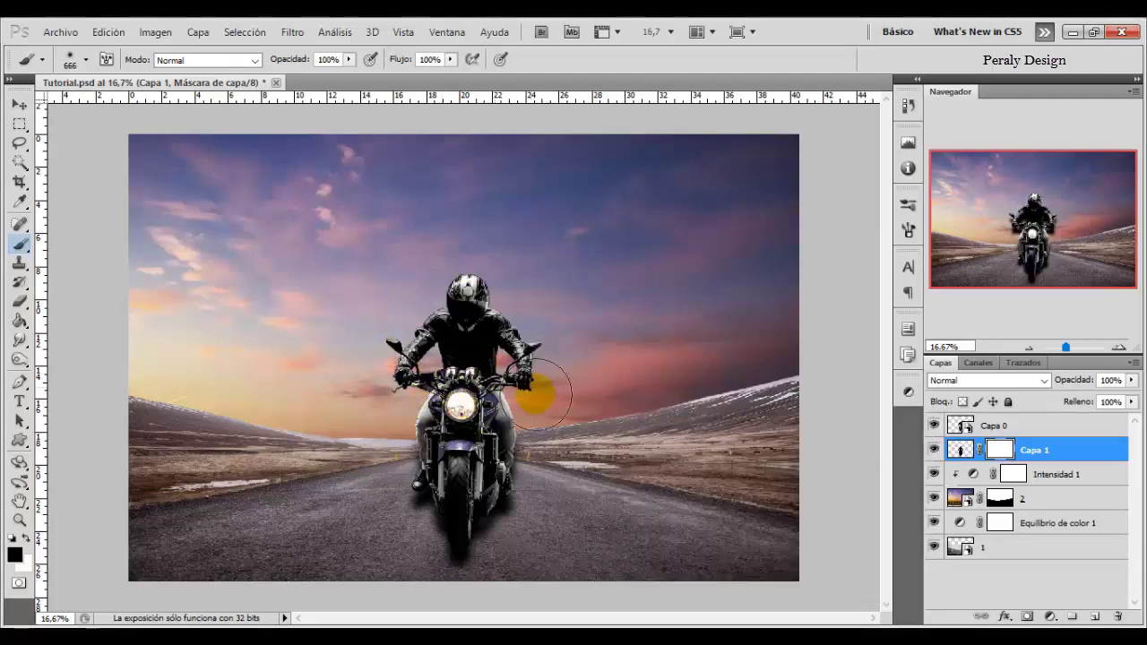
Mask out the shadow around the handlebars and on the road beside the bike
mouse_move(542, 393)
left_mouse_down()
mouse_move(493, 421)
mouse_move(520, 456)
mouse_move(528, 389)
mouse_move(335, 339)
mouse_move(455, 402)
mouse_move(437, 405)
left_mouse_up()
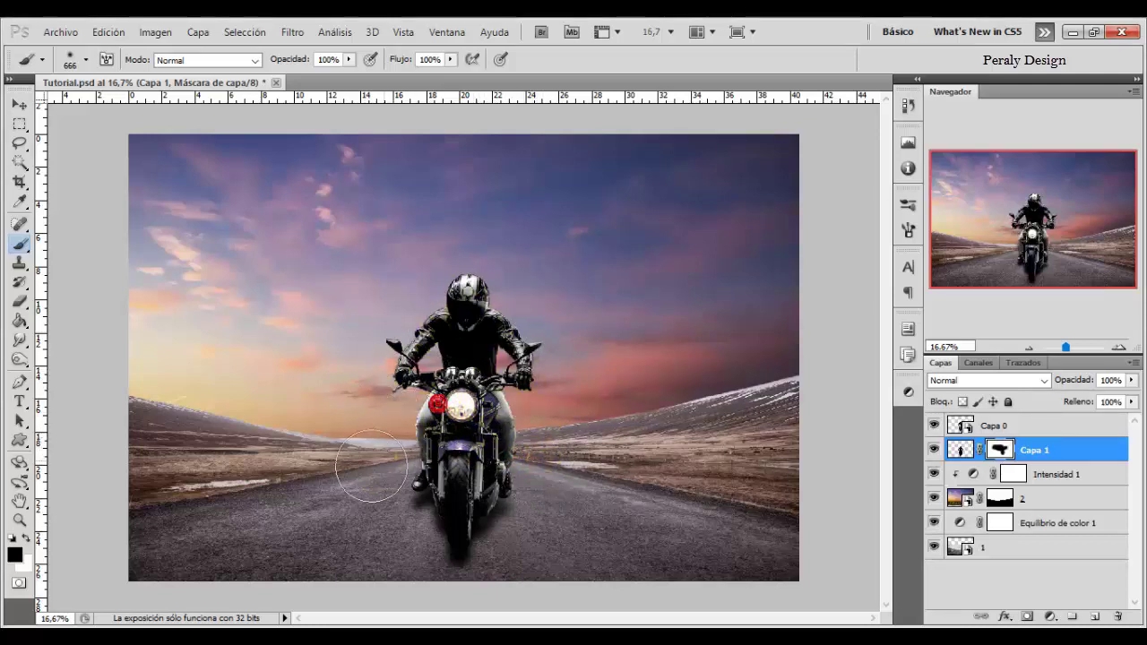
mouse_move(371, 466)
left_mouse_down()
mouse_move(366, 451)
mouse_move(376, 503)
left_mouse_up()
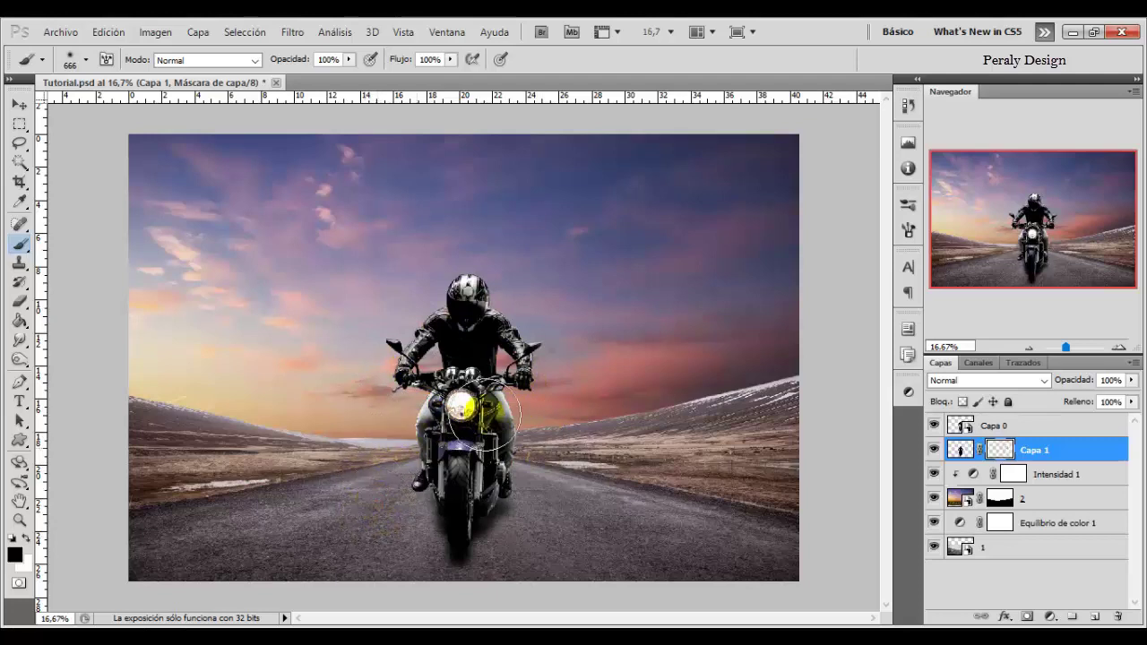
left_click_drag(484, 412, 525, 384)
mouse_move(384, 410)
left_mouse_down()
mouse_move(384, 460)
mouse_move(455, 418)
mouse_move(460, 459)
mouse_move(574, 403)
mouse_move(536, 517)
mouse_move(502, 539)
left_mouse_up()
Mask the shadow near the front wheel and along the bottom with 339 px and 422 px brushes
right_click(606, 410)
left_click(523, 539)
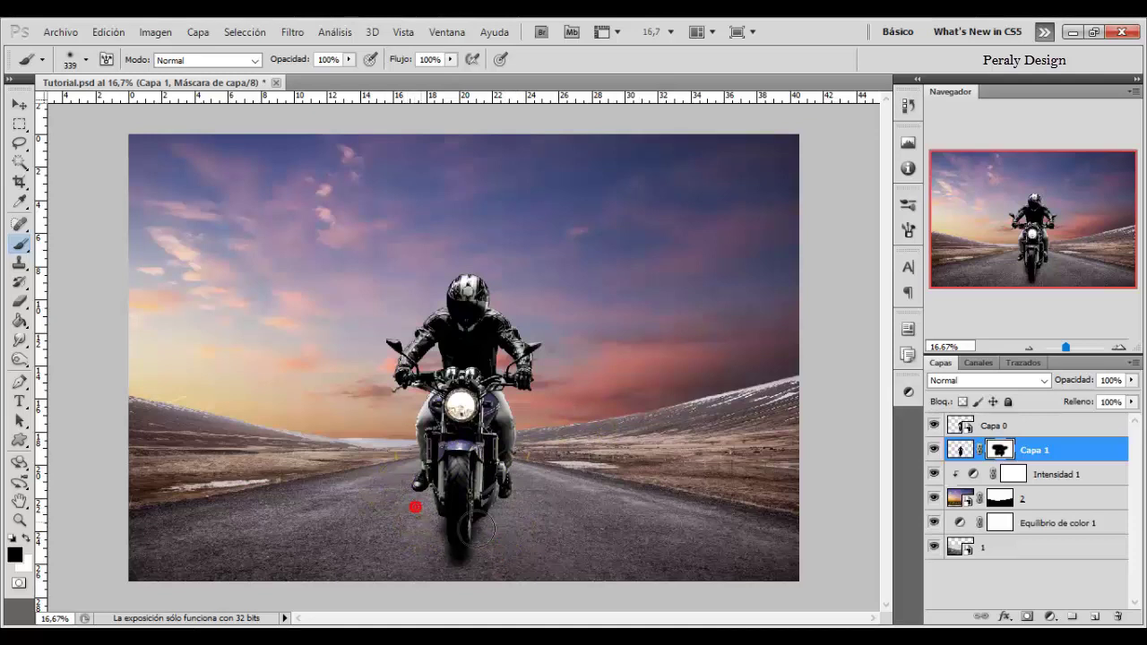
left_click_drag(435, 504, 423, 532)
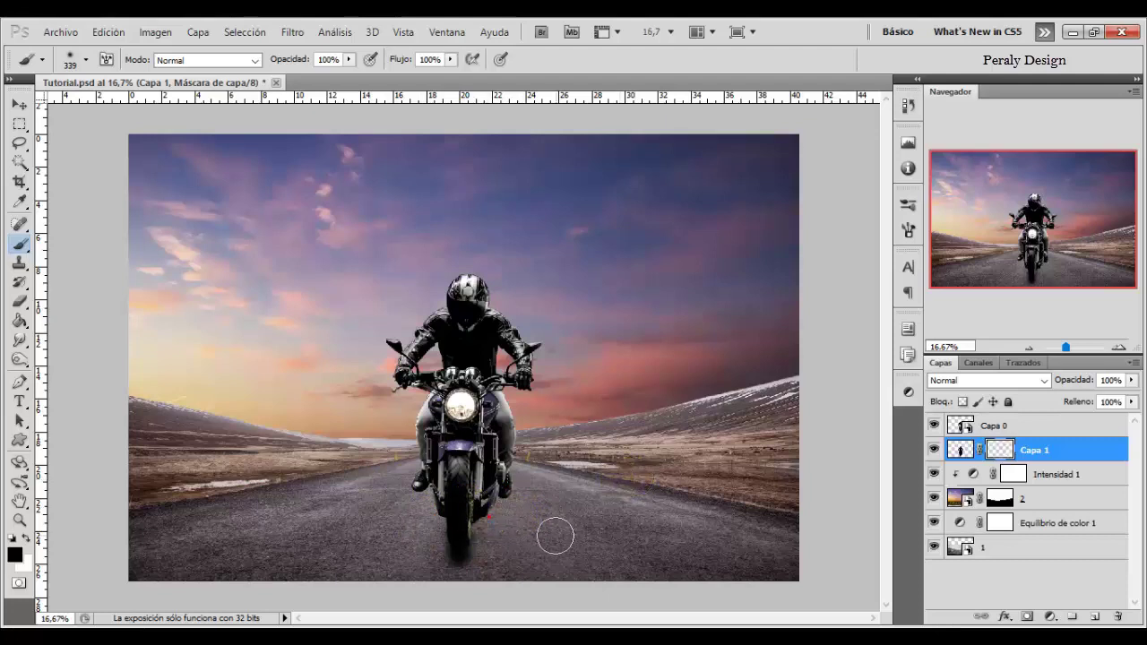
left_click_drag(556, 535, 491, 559)
right_click(511, 552)
type("422")
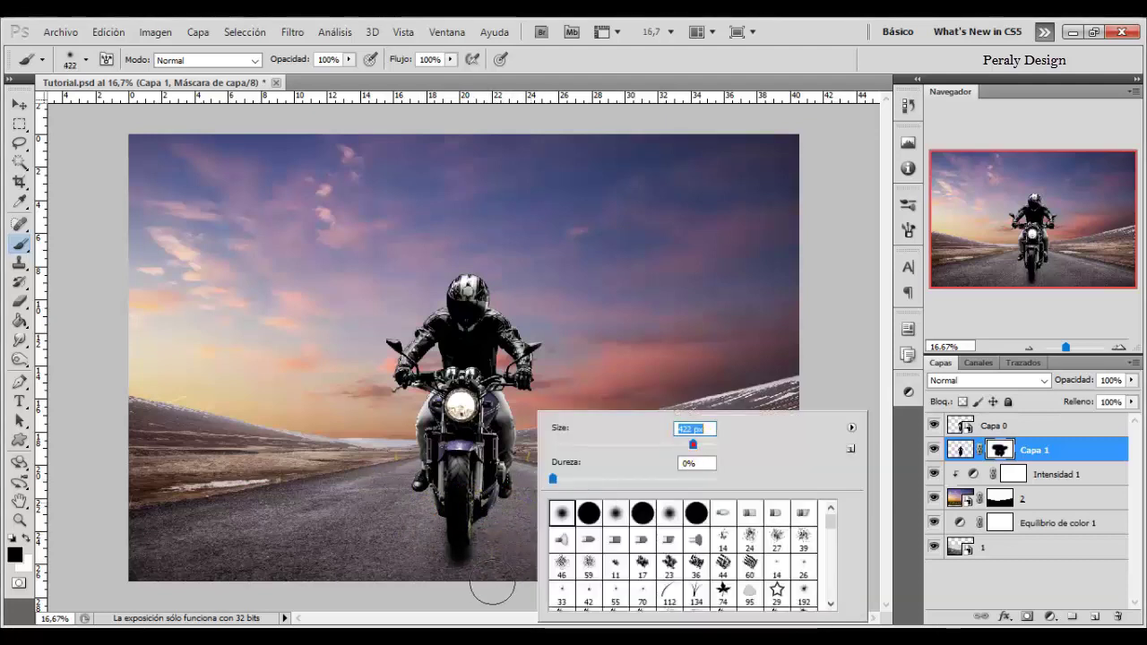
key("Return")
left_click_drag(415, 594, 448, 590)
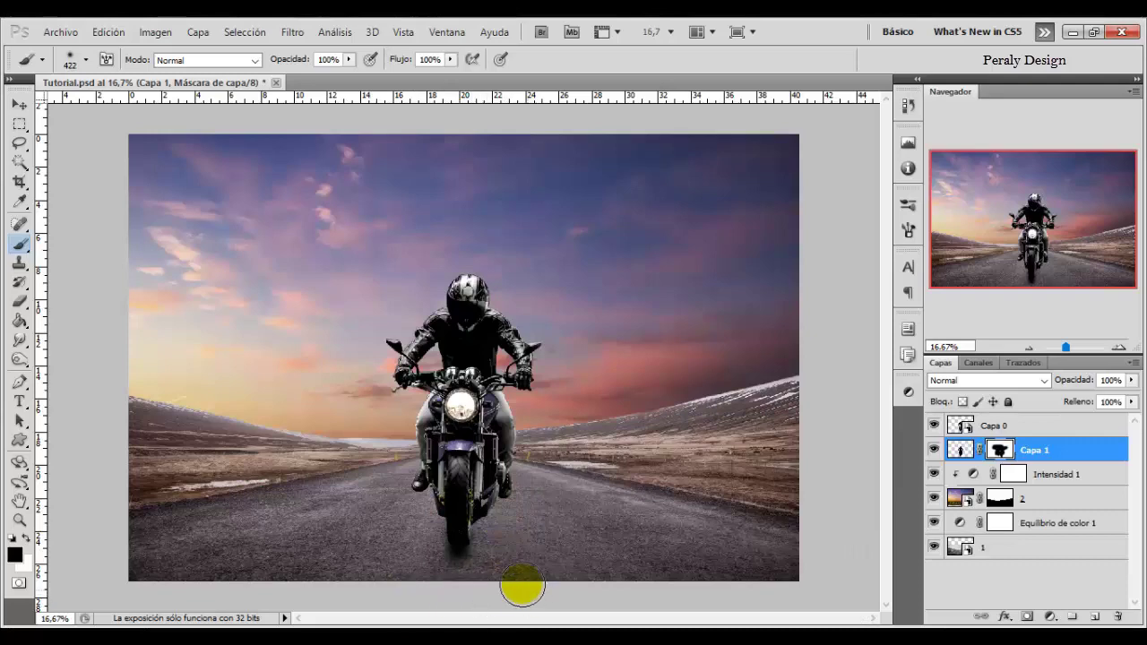
Paint white with a 98 px brush to restore shadow under the front wheel, then set brush to 215 px
right_click(555, 492)
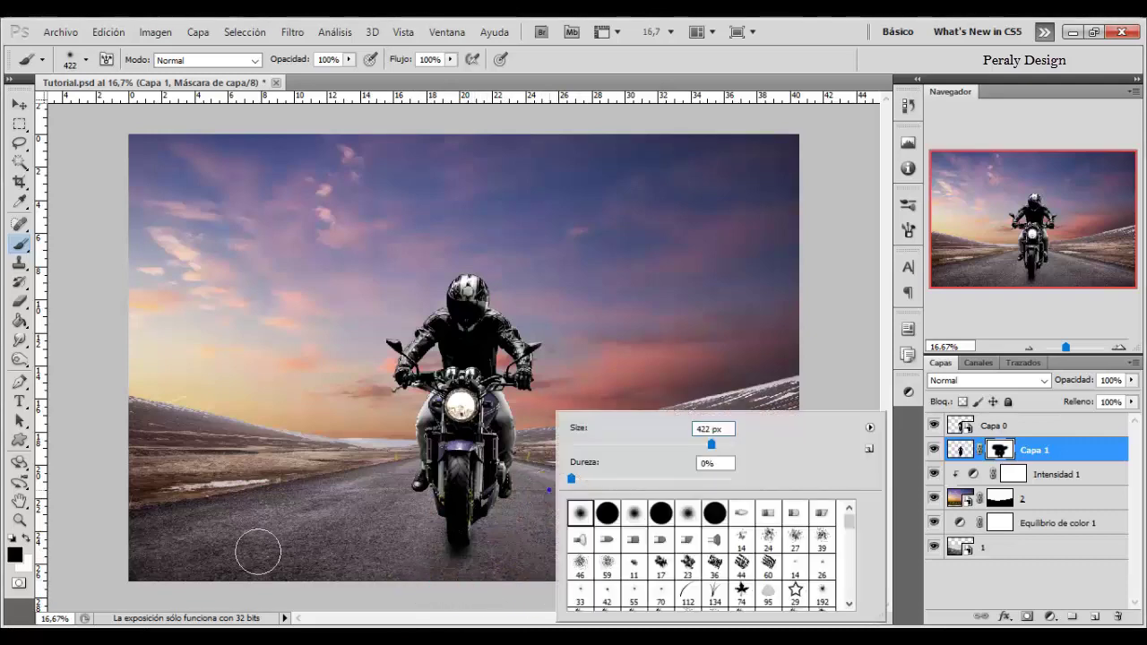
left_click(28, 539)
right_click(525, 533)
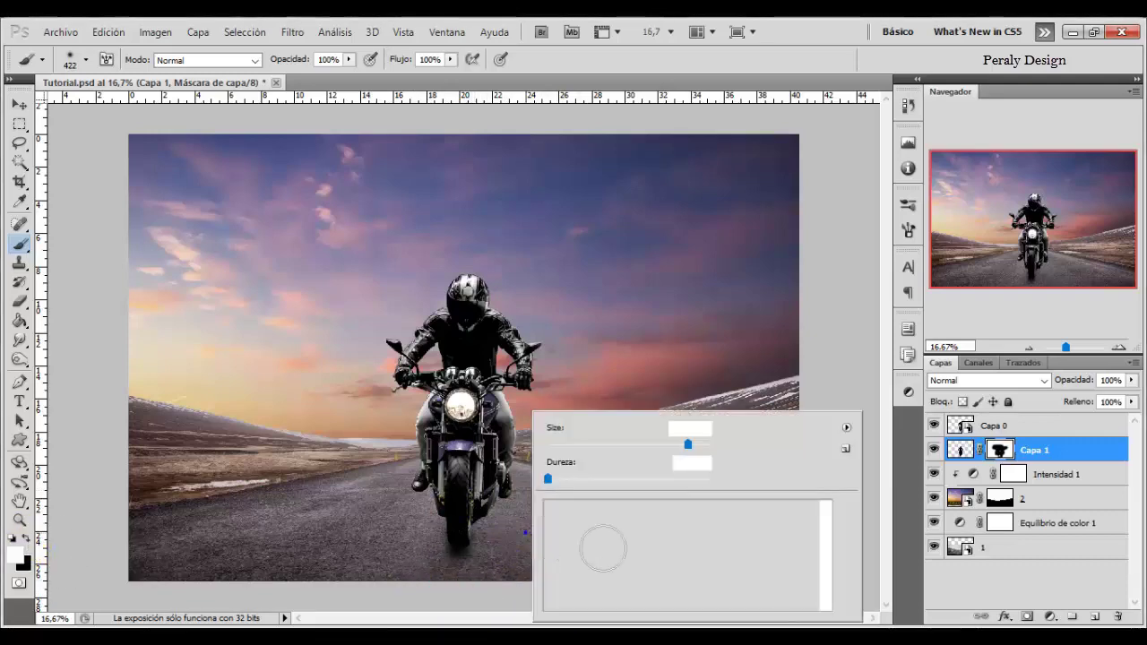
key("Return")
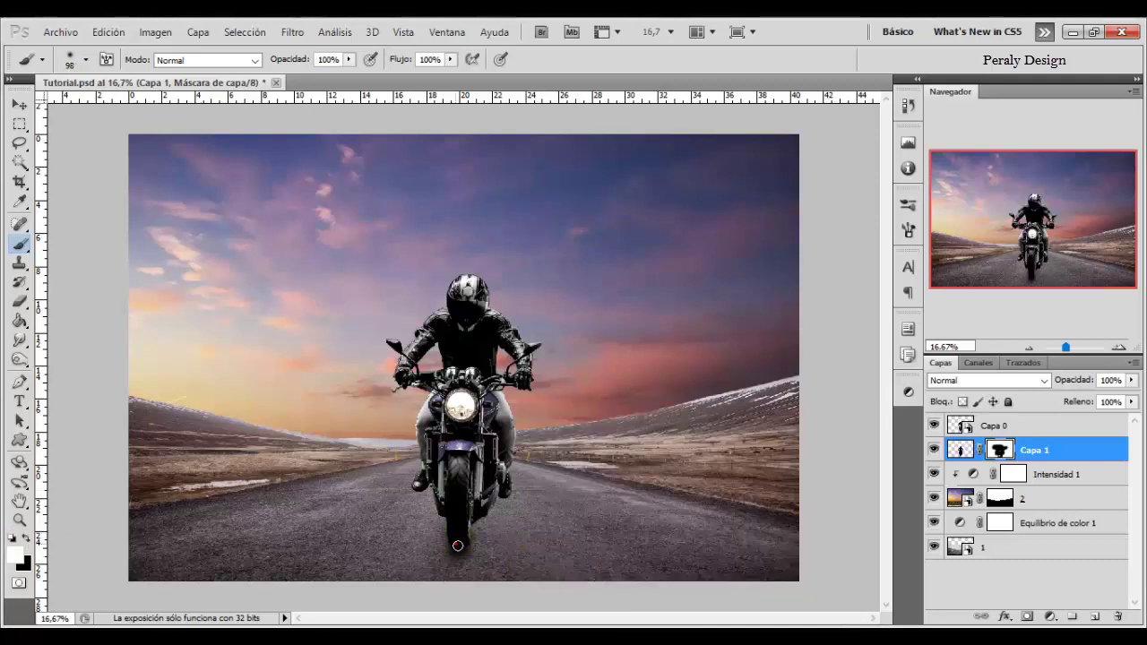
left_click(456, 542)
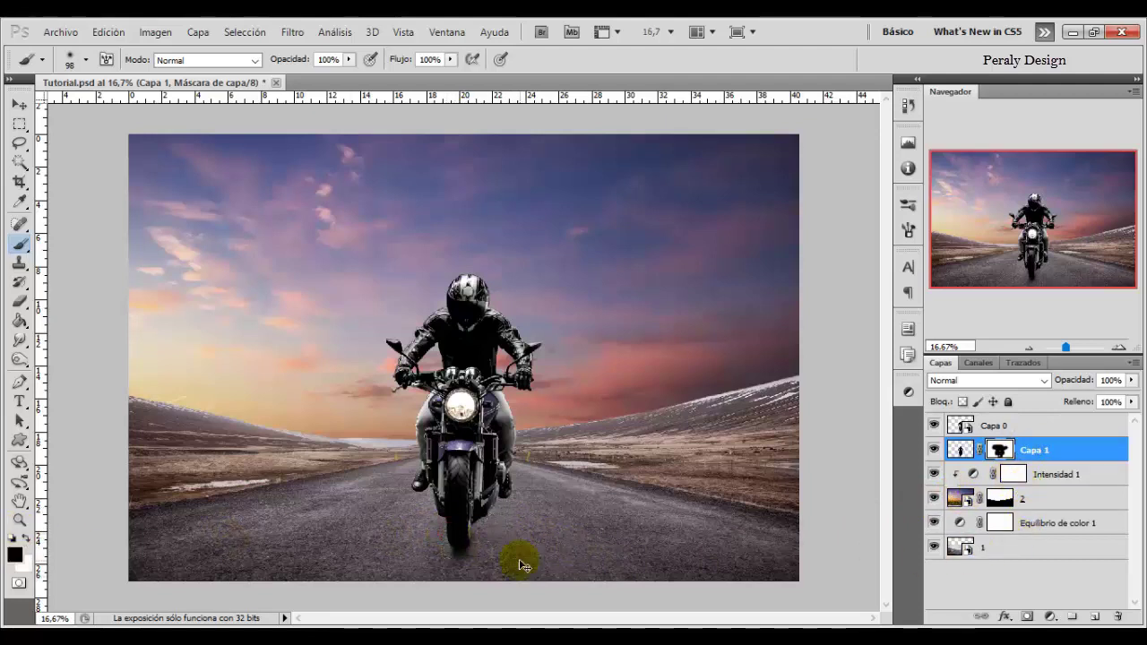
right_click(543, 500)
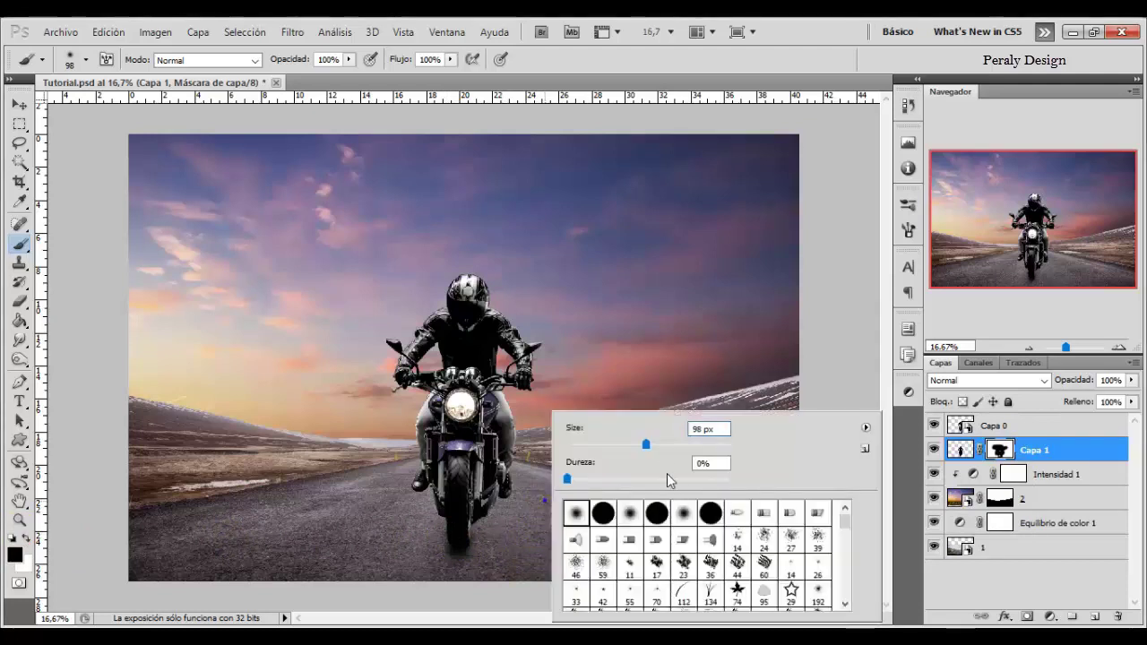
left_click_drag(666, 445, 690, 446)
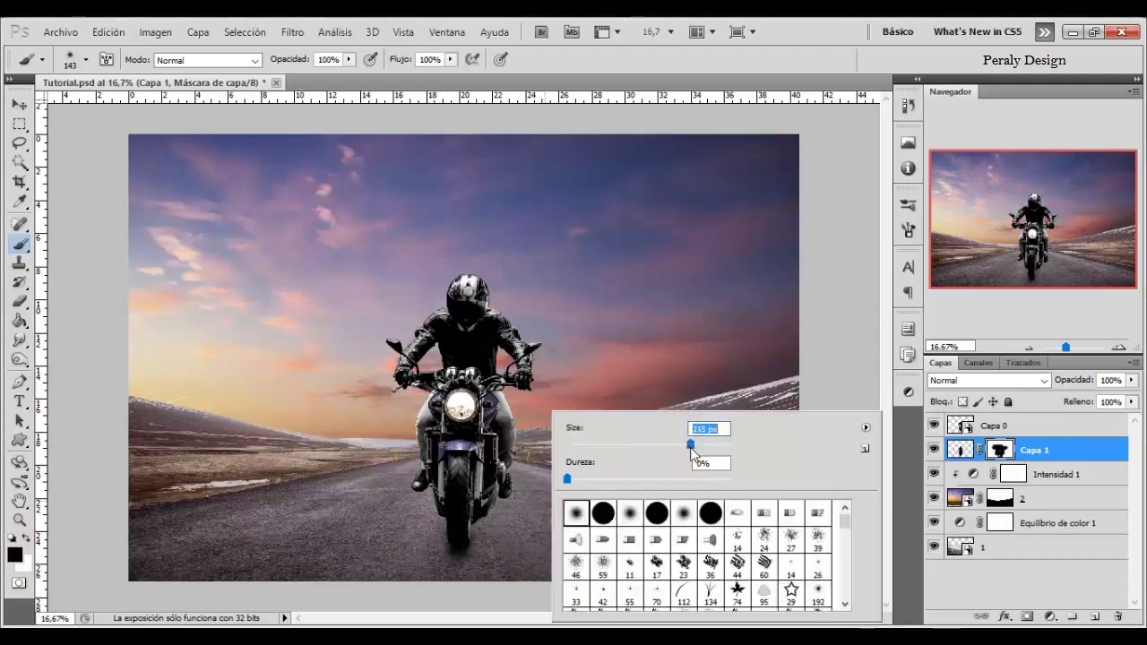
left_click(428, 521)
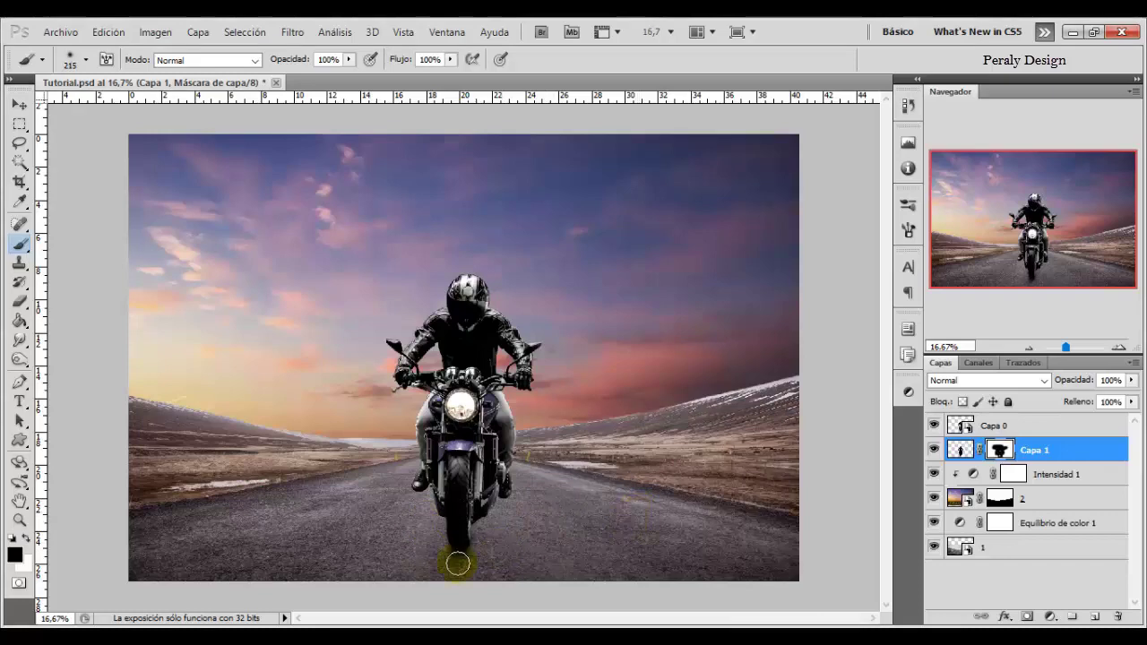
On new layer Capa 2, fill the rider outline loaded from Capa 0 with black
left_click(1050, 616)
left_click(1100, 617)
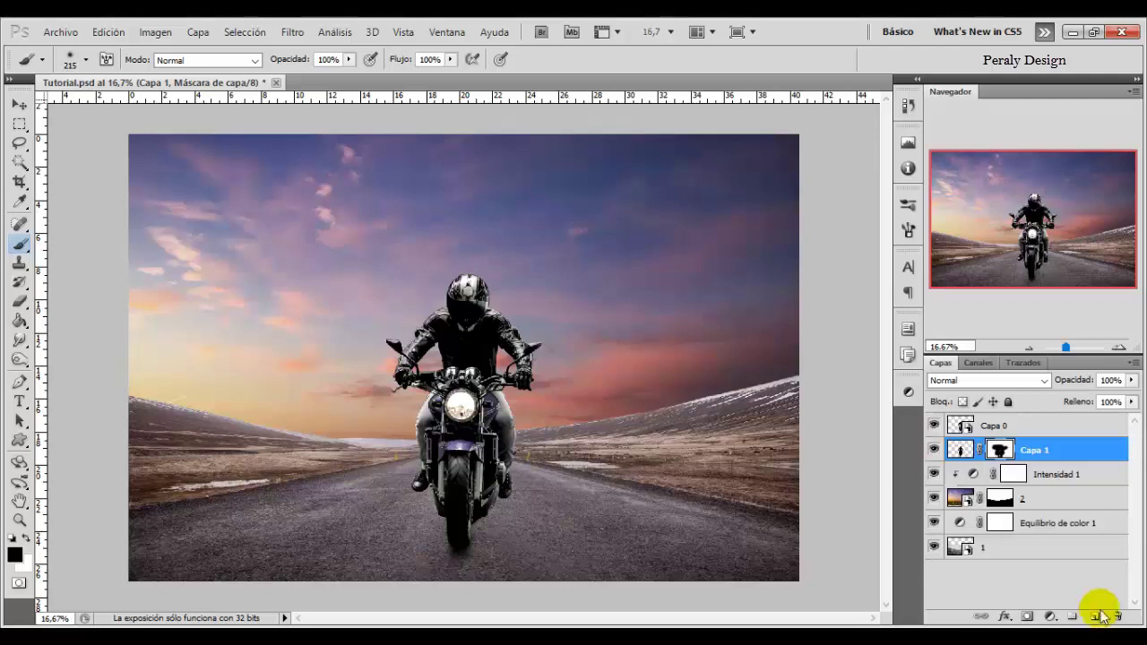
left_click_drag(964, 446, 959, 428)
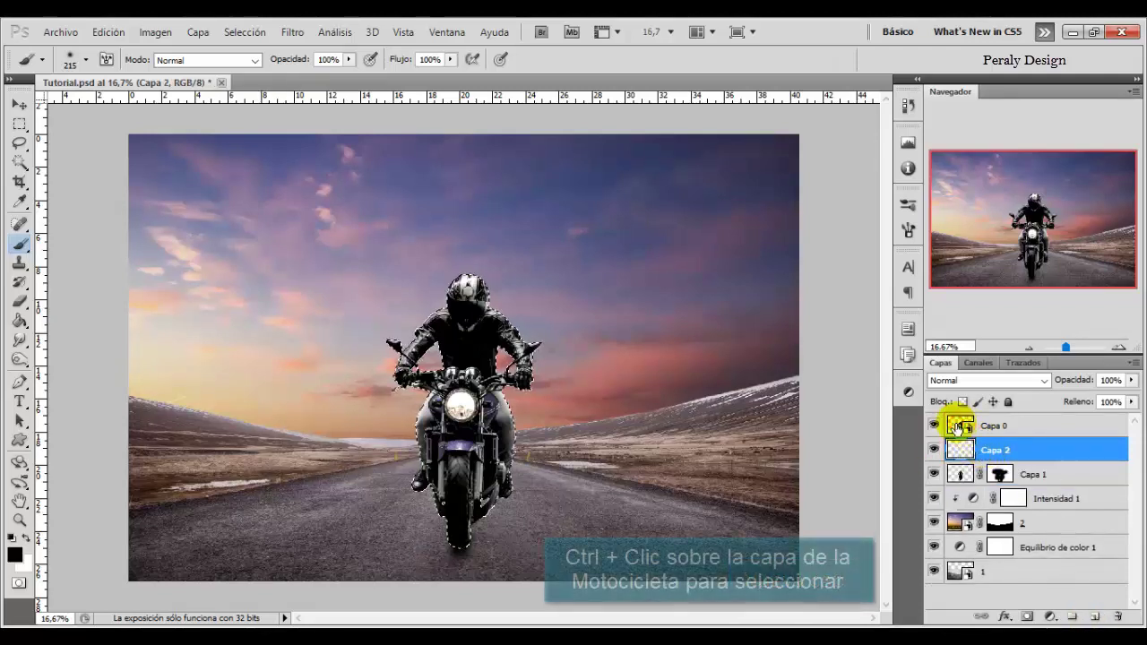
left_click(959, 429, "ctrl")
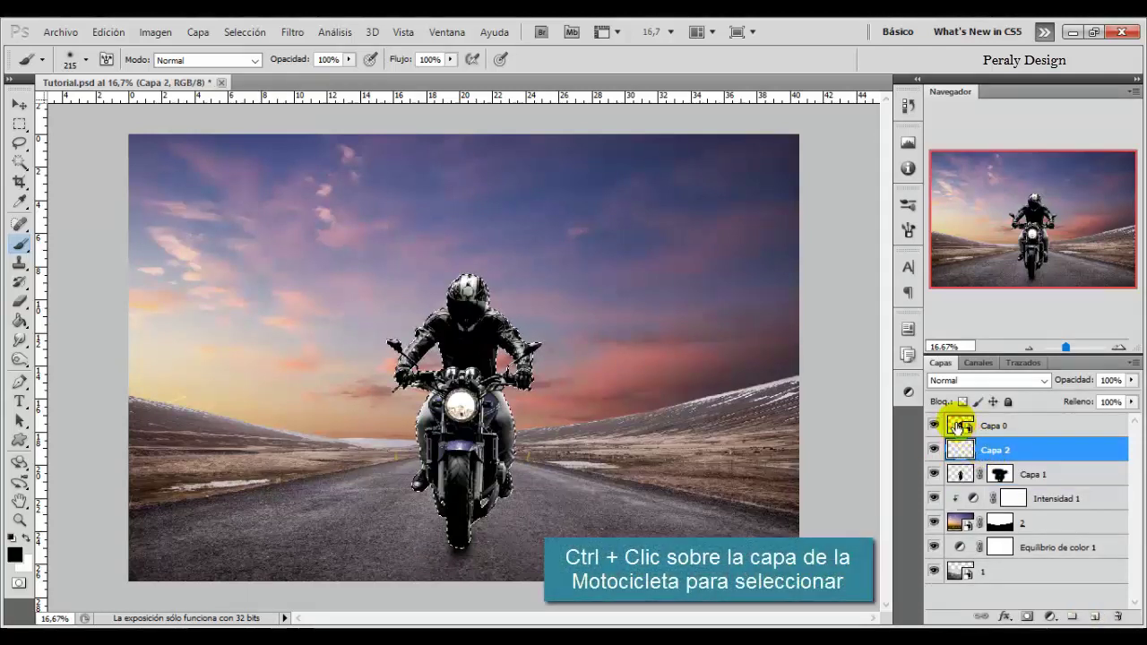
left_click(19, 320)
left_click(469, 351)
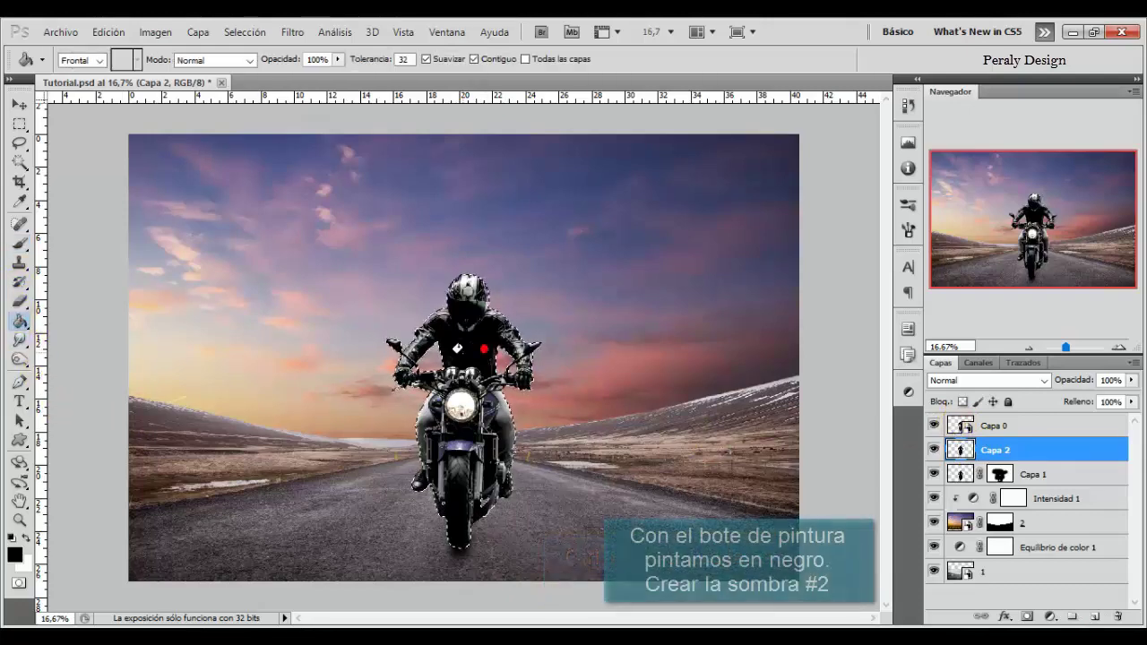
Set a Gaussian Blur on the silhouette with a radius of about 98 pixels
left_click(292, 32)
mouse_move(317, 201)
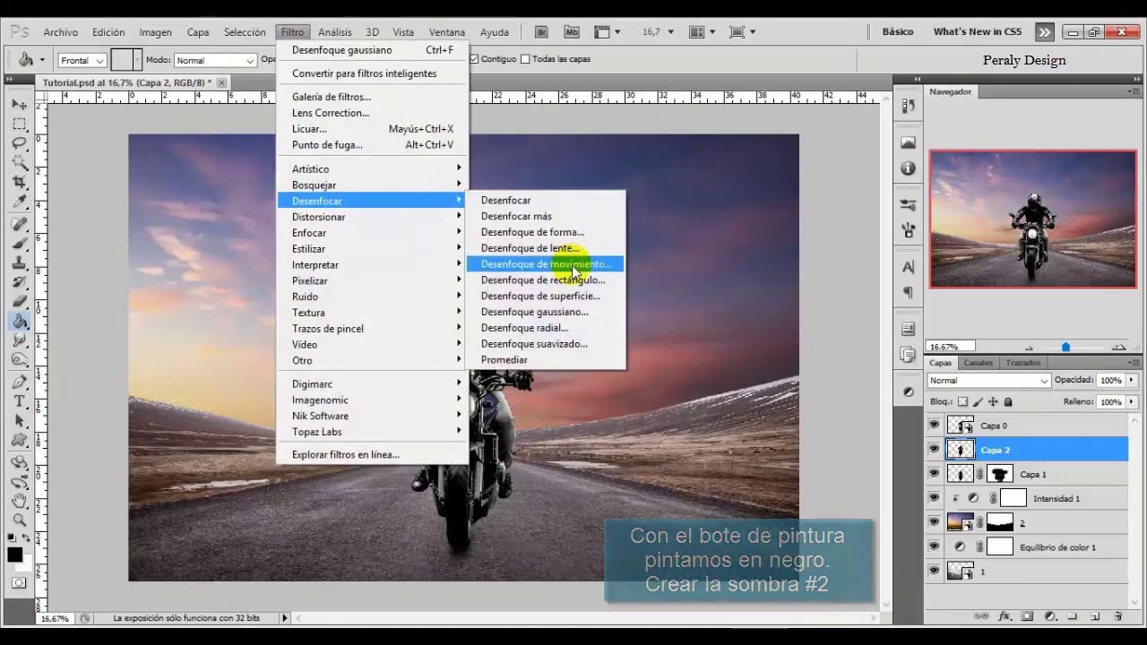
left_click(610, 320)
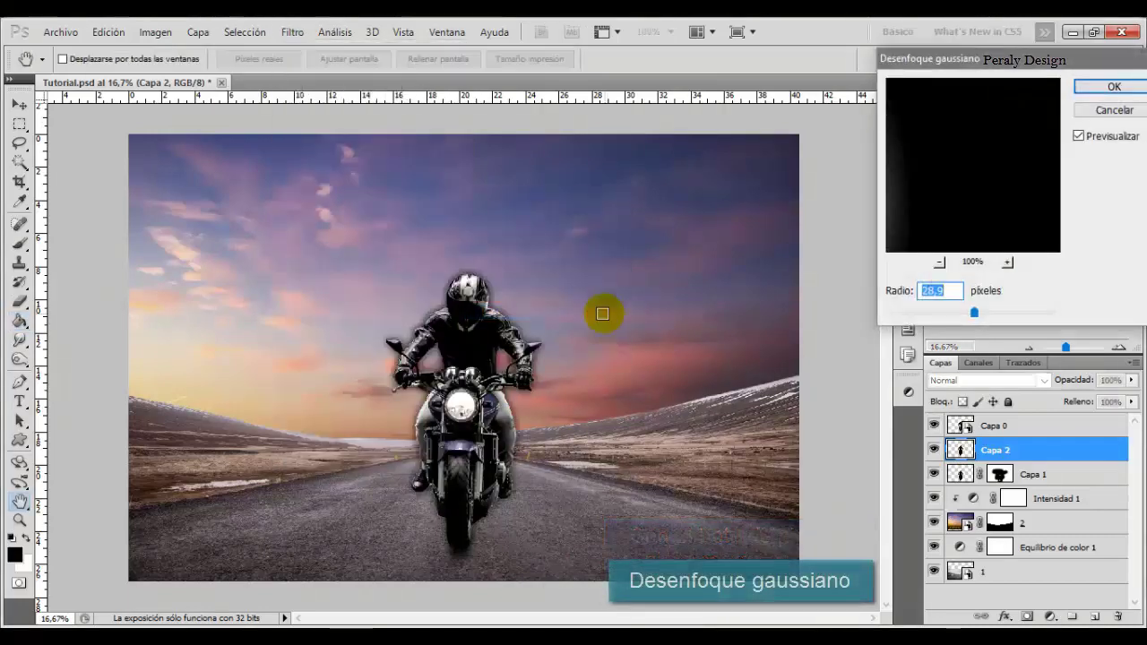
left_click(1029, 313)
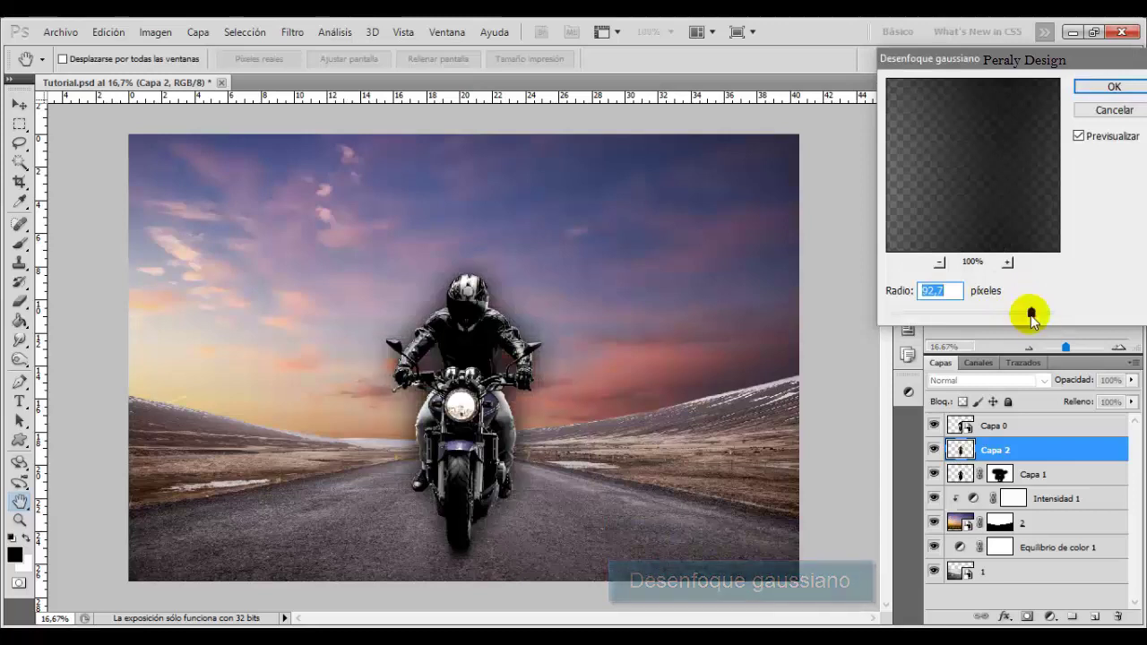
left_click_drag(1029, 313, 1045, 317)
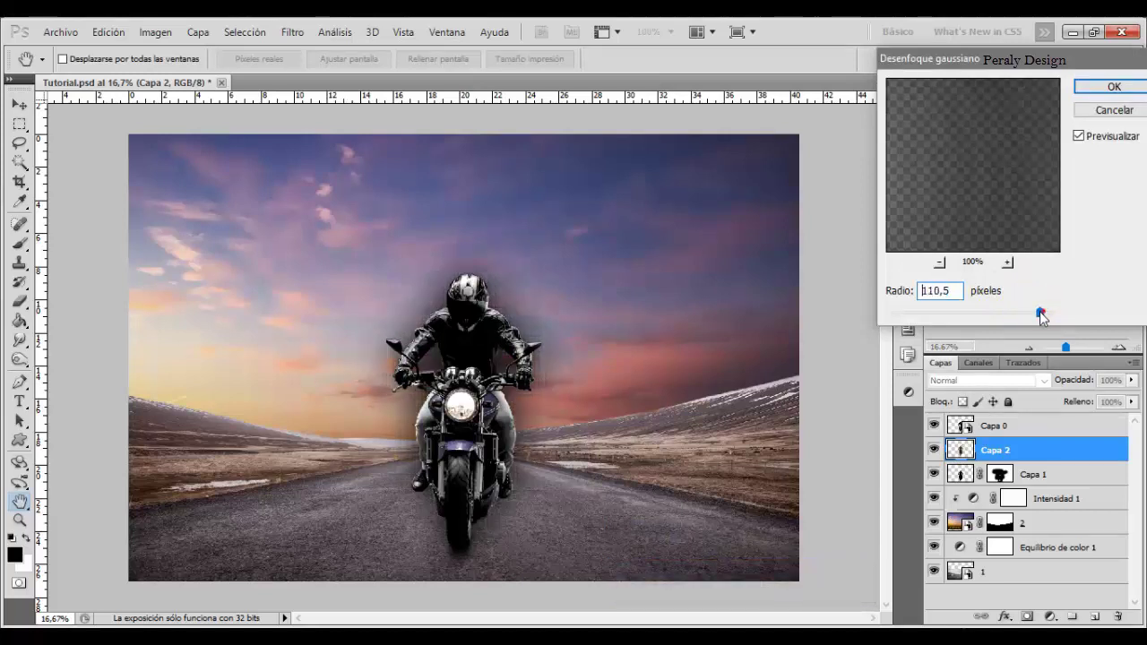
left_click(1040, 314)
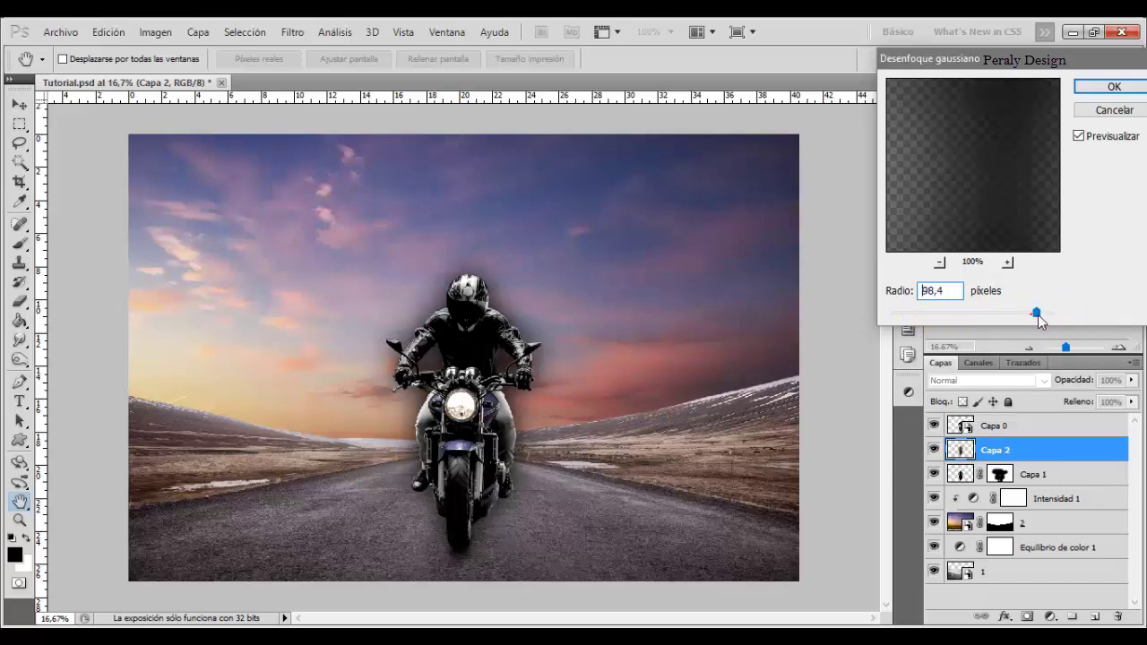
left_click_drag(1032, 314, 1040, 314)
Apply the 98 px blur, add a layer mask to Capa 2, and toggle Capa 0 to check it
left_click(1112, 87)
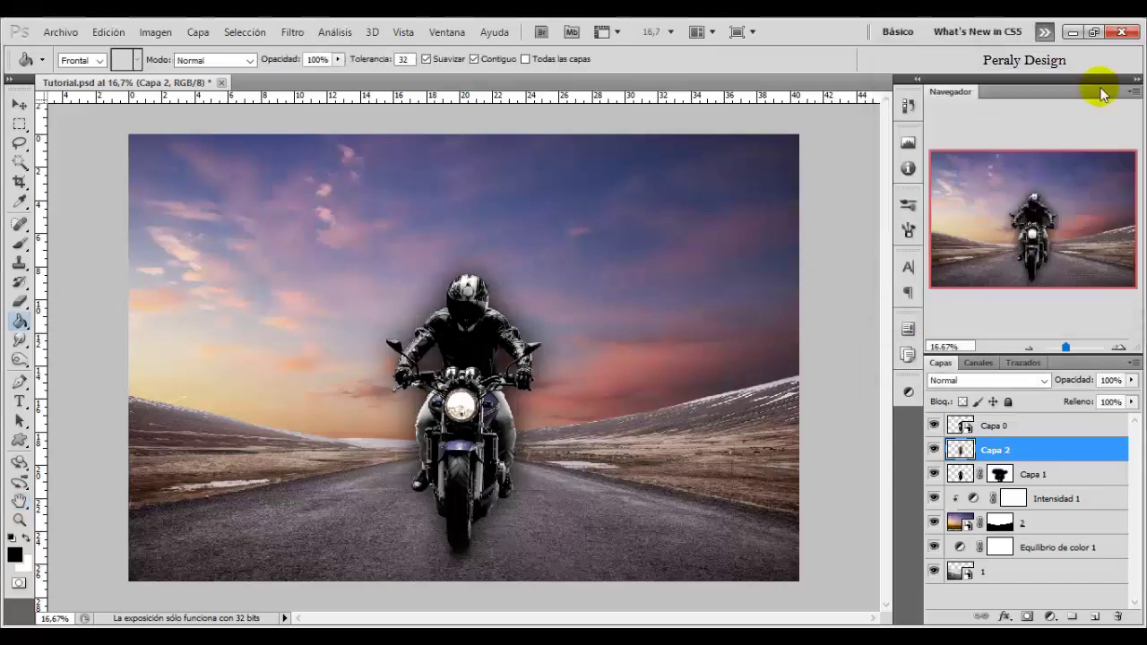
left_click(1025, 615)
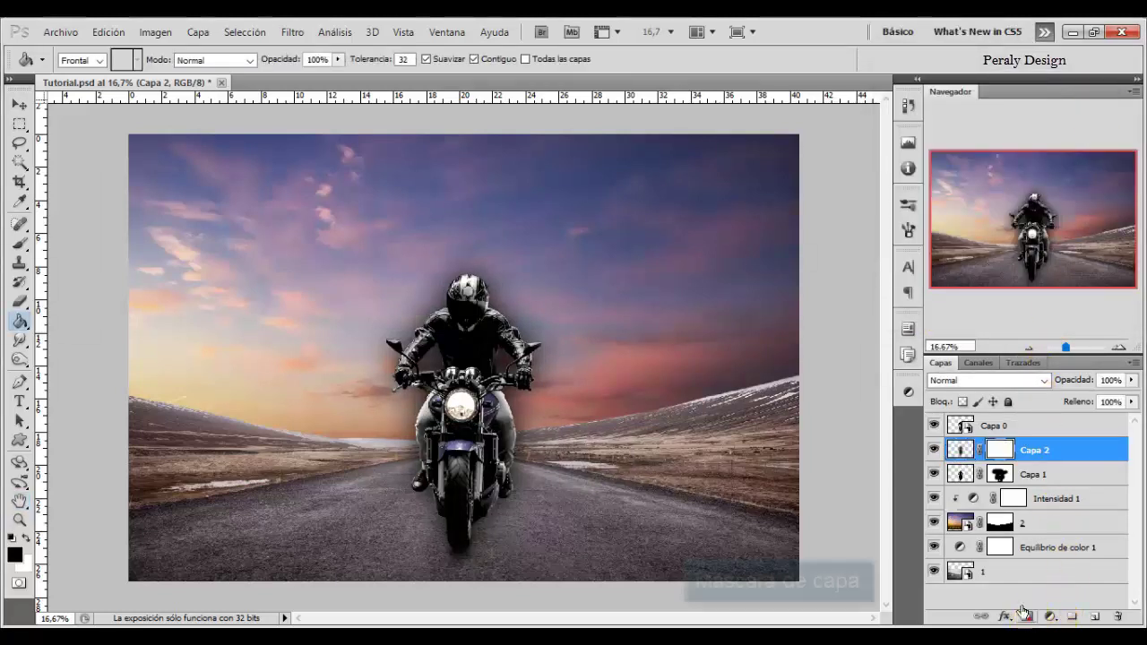
left_click(935, 425)
left_click(935, 426)
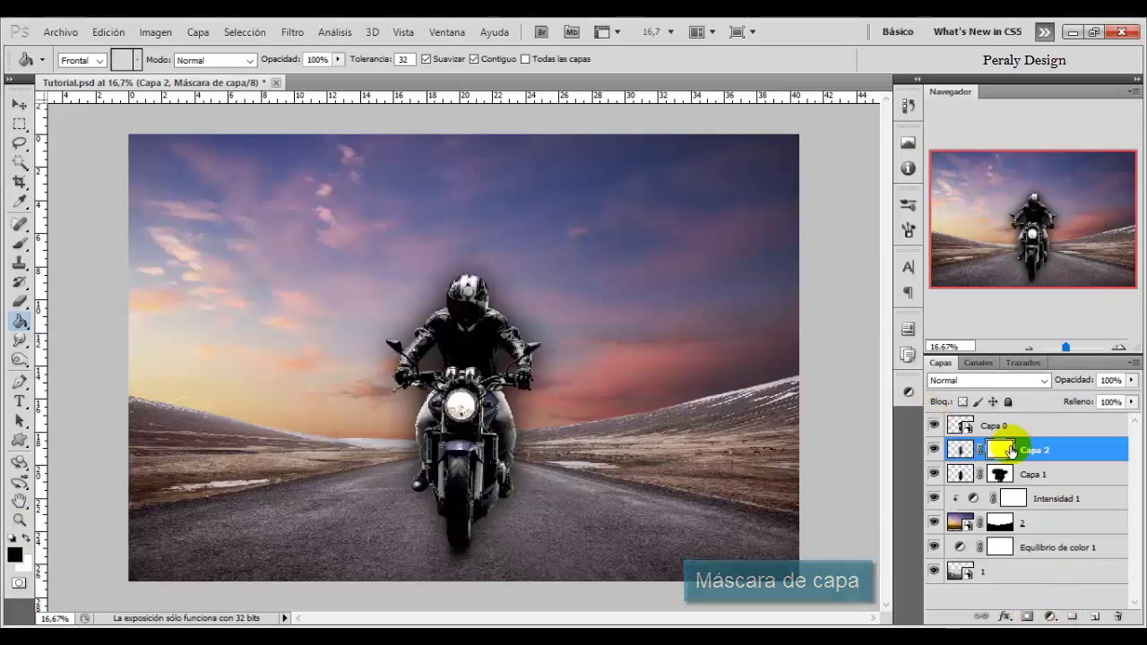
left_click(19, 104)
left_click(474, 278)
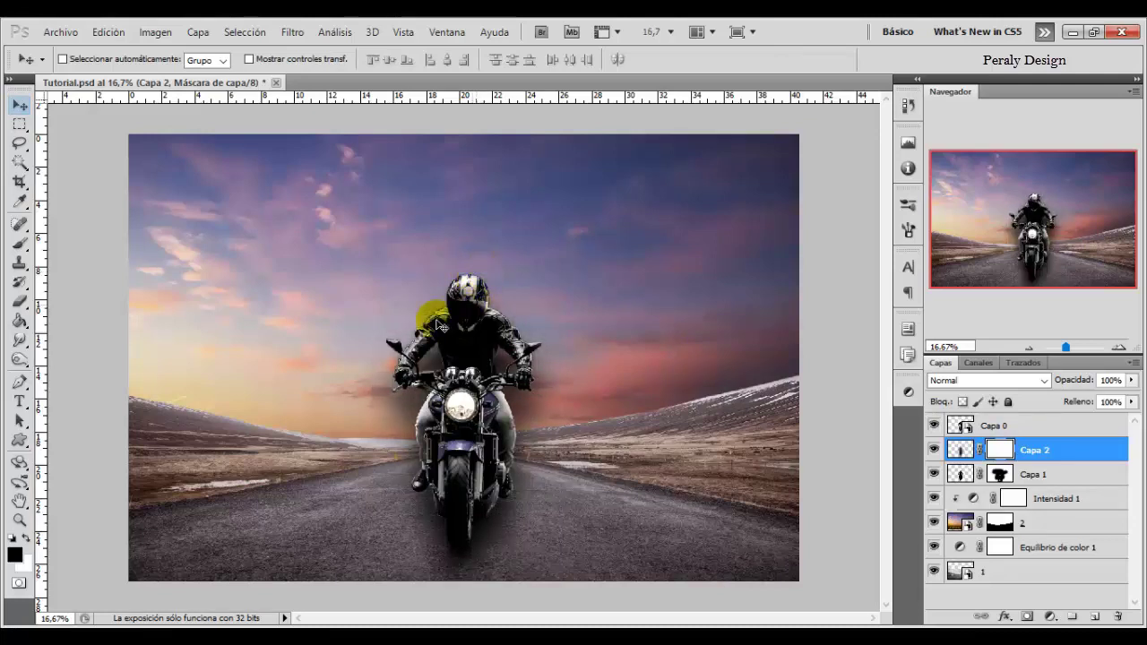
Paint black on Capa 2's mask to hide the halo around the rider and left of the bike
left_click(958, 456)
left_click(27, 539)
right_click(508, 365)
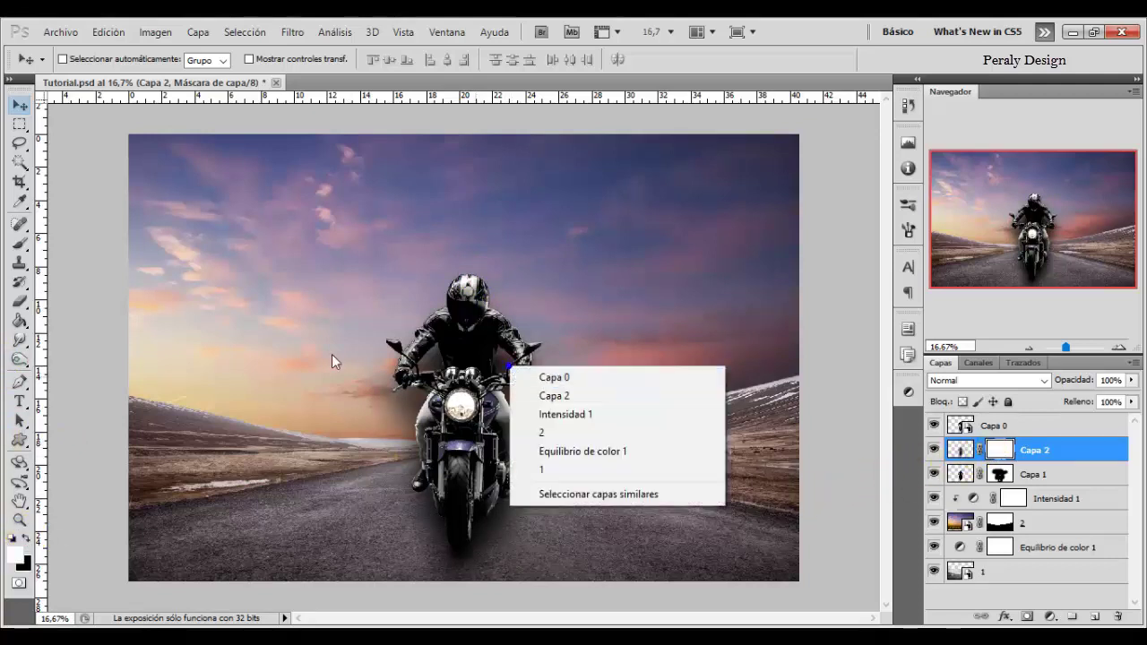
left_click(11, 242)
right_click(632, 335)
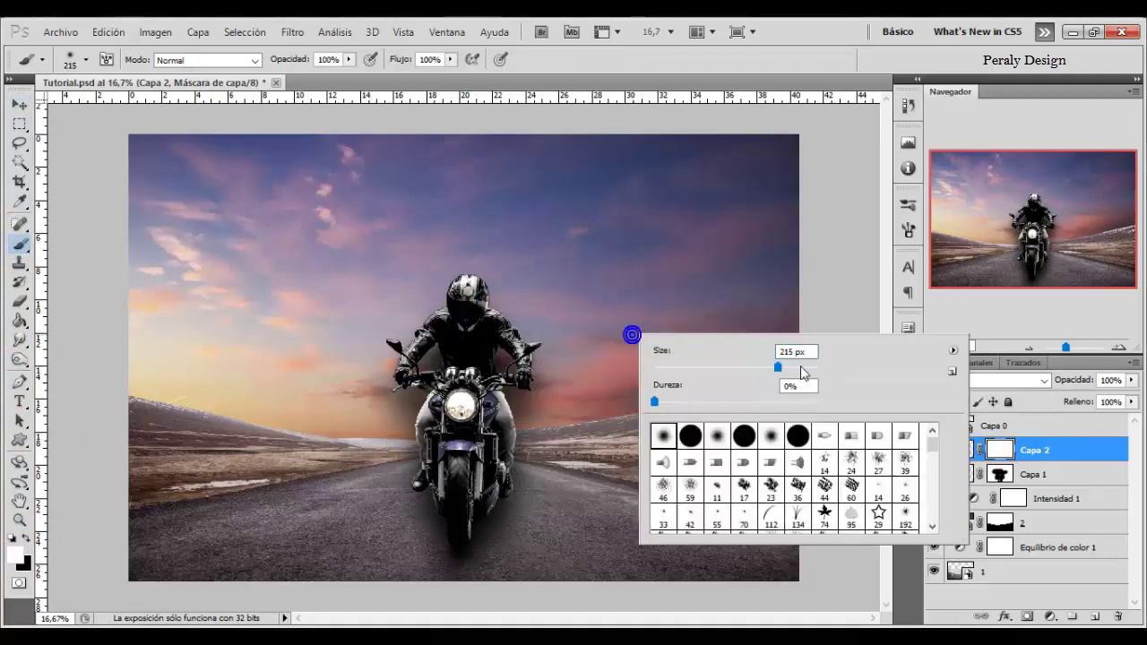
left_click(434, 316)
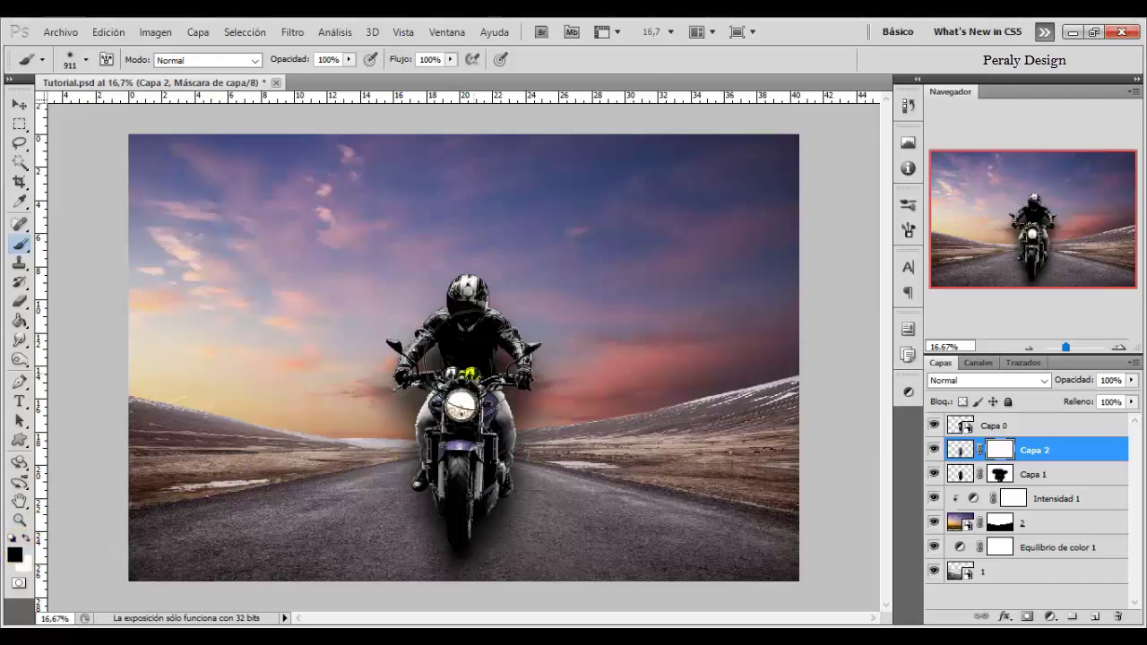
mouse_move(468, 371)
left_mouse_down()
mouse_move(421, 339)
mouse_move(375, 457)
left_mouse_up()
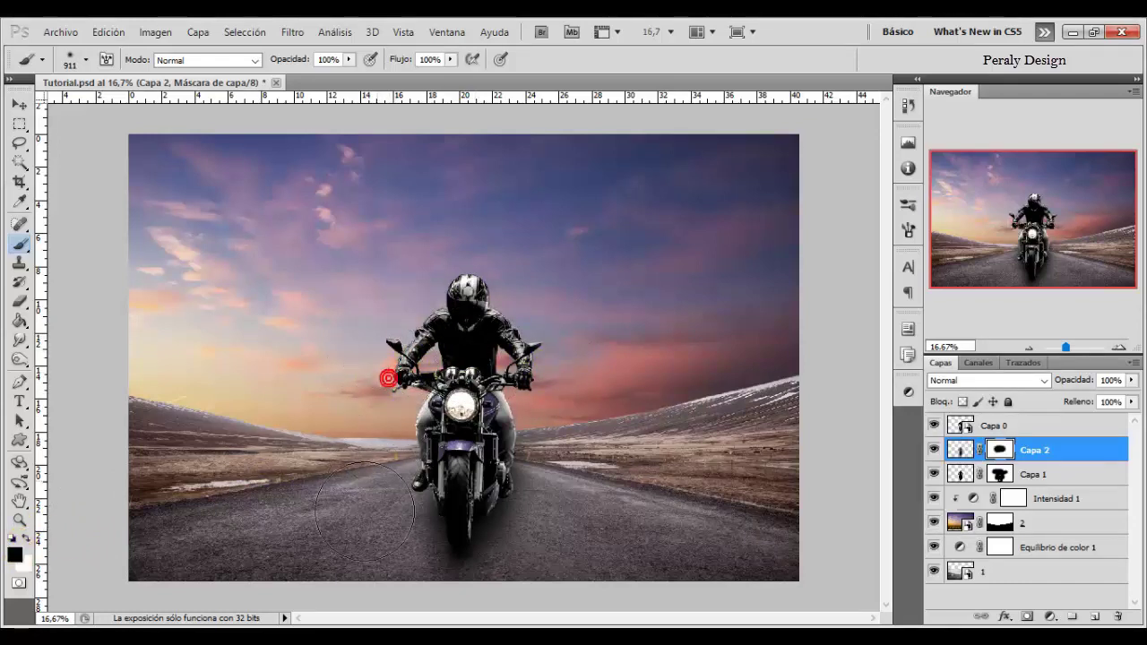
mouse_move(365, 511)
left_mouse_down()
mouse_move(393, 446)
mouse_move(421, 529)
left_mouse_up()
With brushes of about 450 and 715 px, mask the shadow on the road either side of the bike
right_click(764, 426)
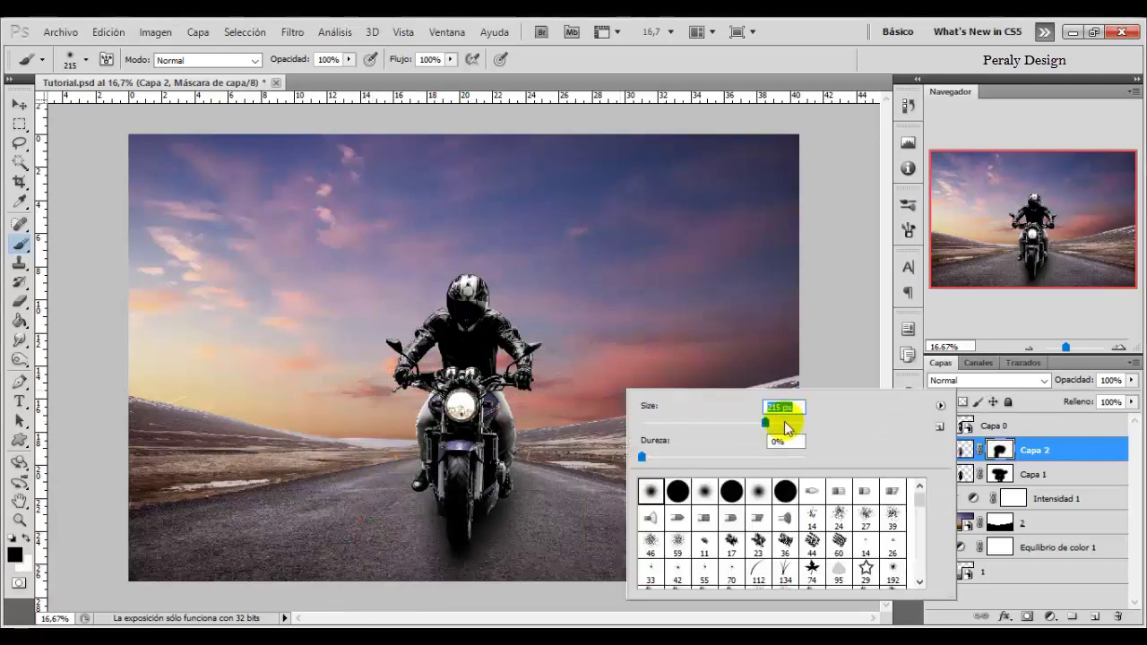
left_click_drag(786, 428, 779, 428)
left_click(459, 404)
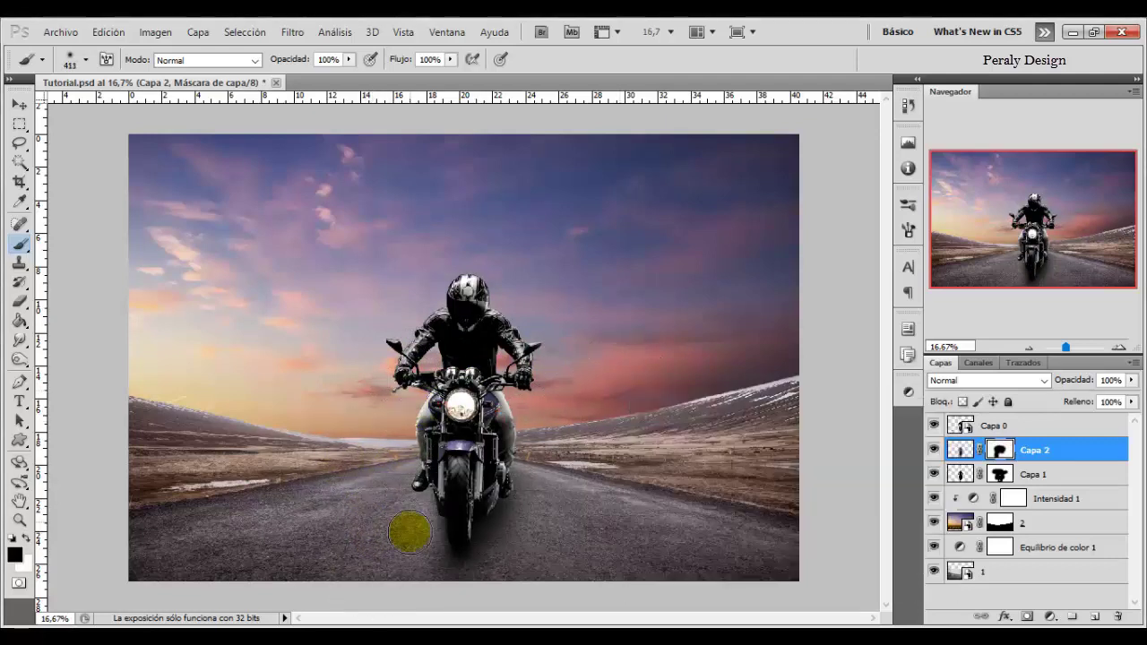
left_click_drag(425, 562, 412, 488)
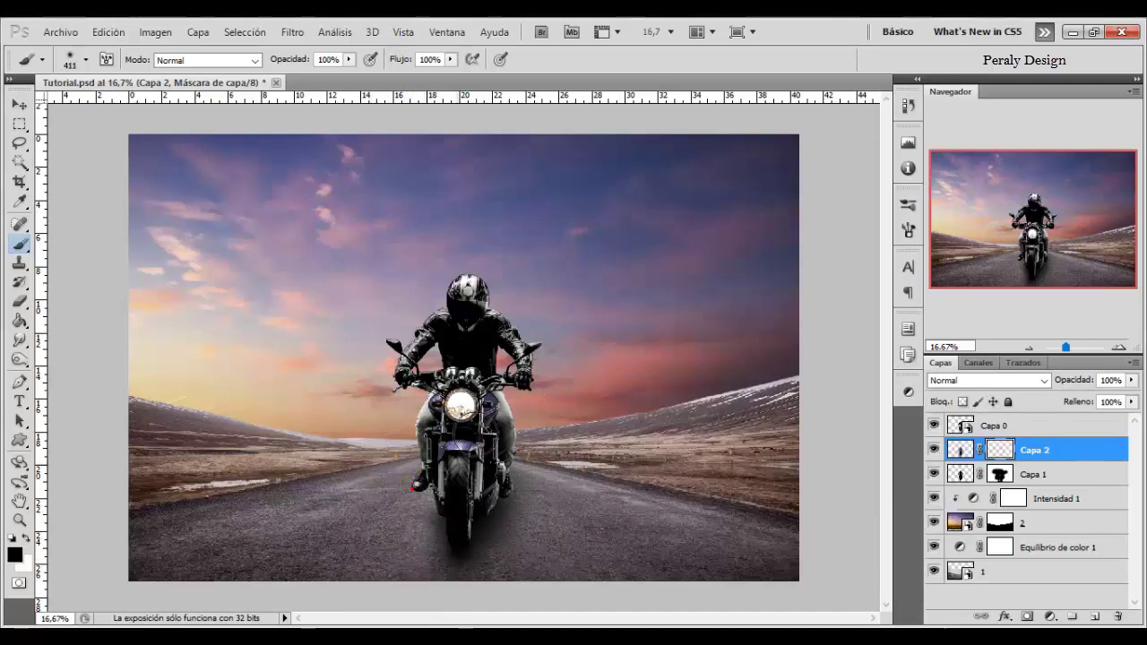
right_click(576, 406)
double_click(742, 436)
type("715")
left_click(511, 583)
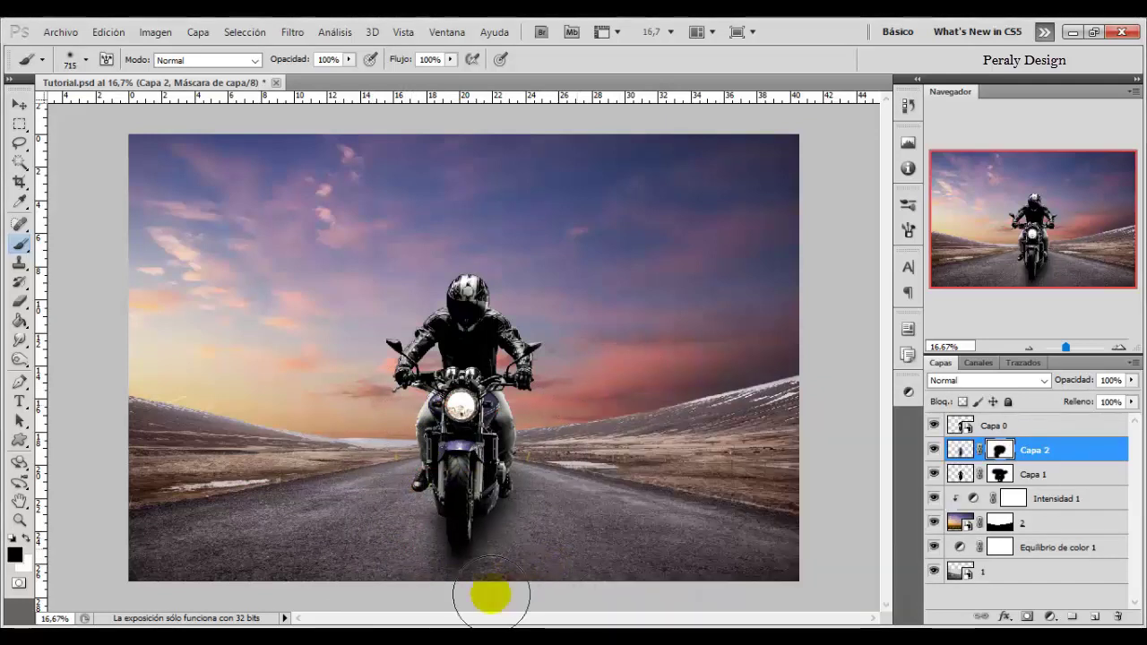
left_click_drag(564, 496, 464, 466)
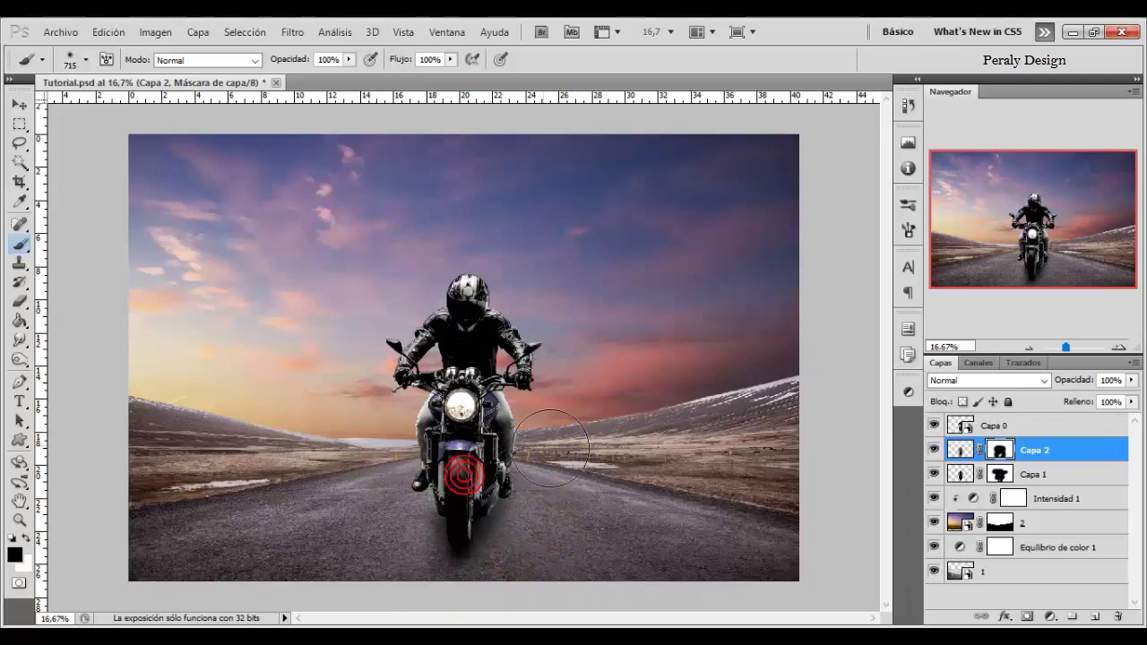
left_click_drag(583, 456, 416, 445)
left_click_drag(392, 521, 399, 485)
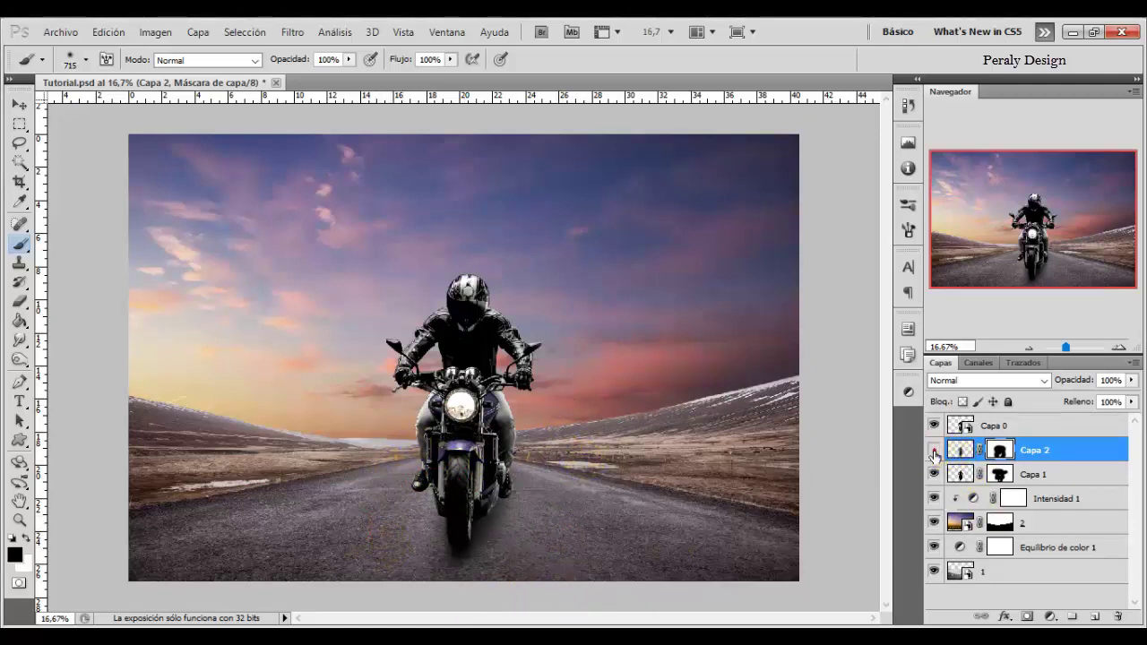
Finish masking with 164 px and 569 px brushes, then add new empty layer Capa 3
right_click(636, 409)
left_click_drag(759, 442, 699, 434)
key("Return")
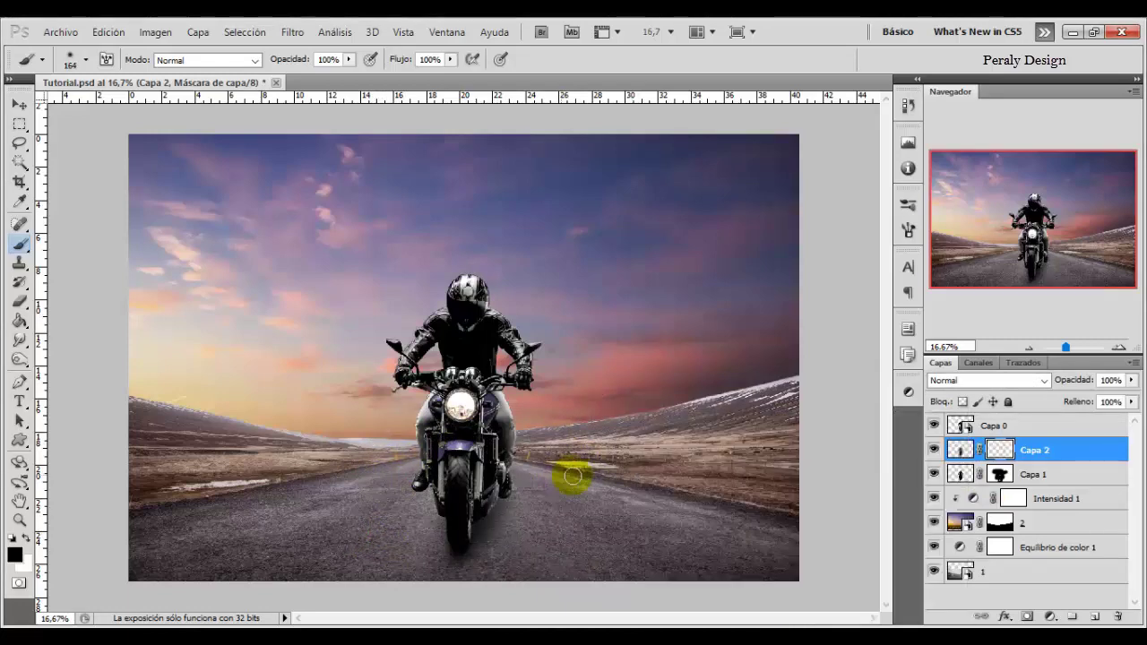
right_click(619, 480)
left_click(784, 448)
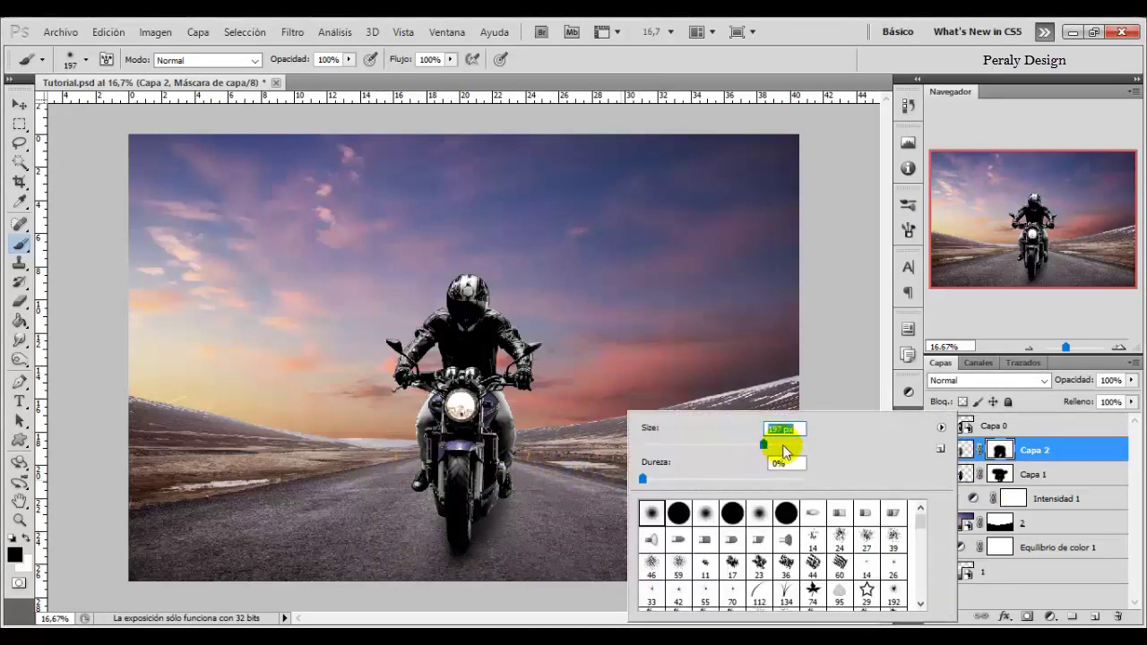
type("569")
key("Return")
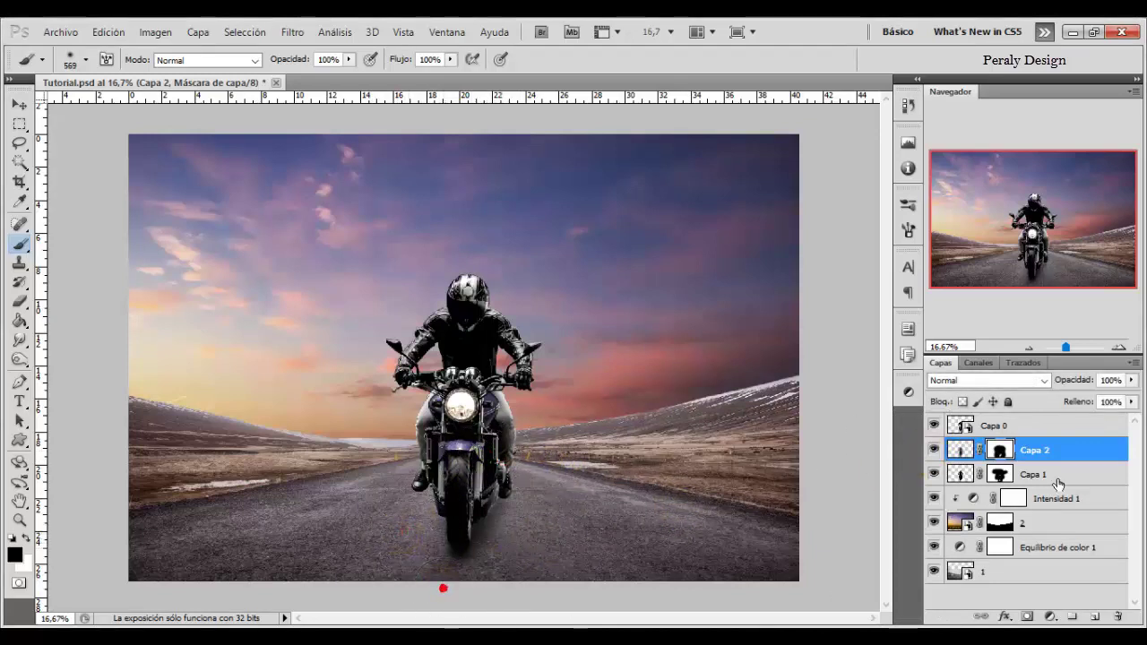
left_click(604, 533)
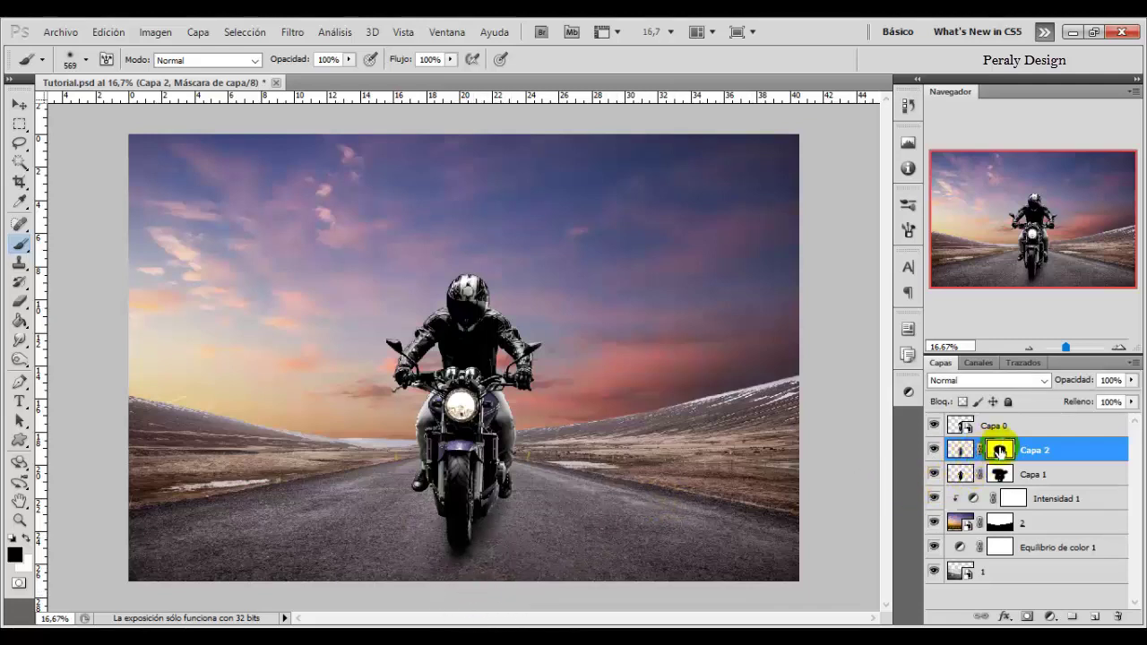
left_click_drag(999, 450, 1113, 619)
left_click(1095, 618)
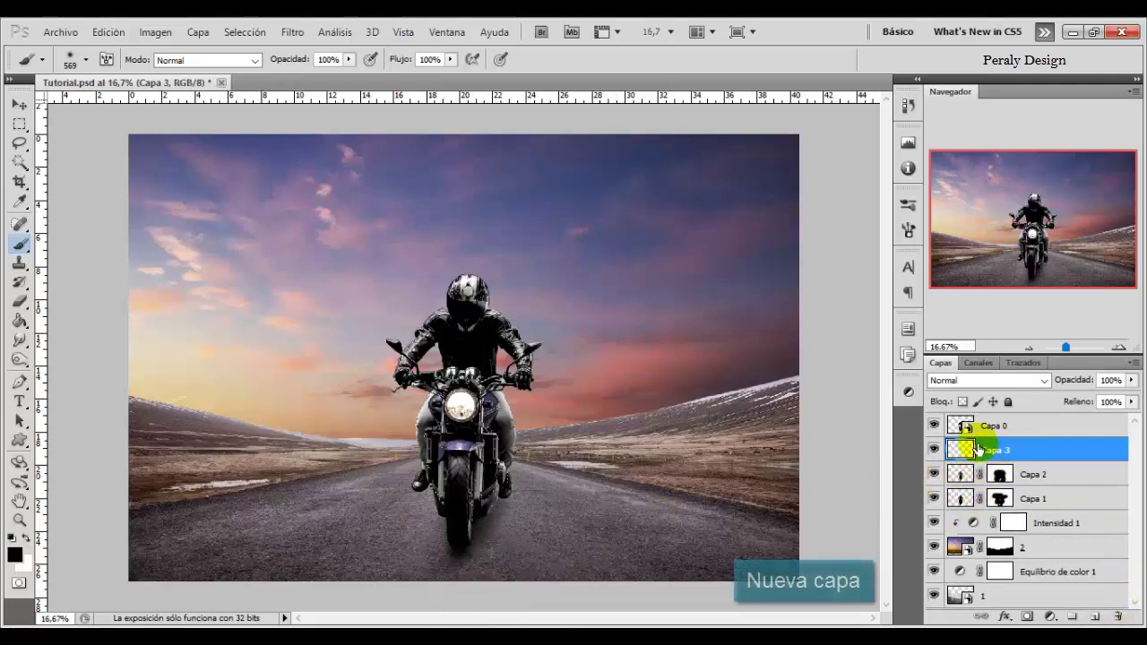
Fill the motorcycle outline loaded from Capa 0 with black on Capa 3
left_click(17, 315)
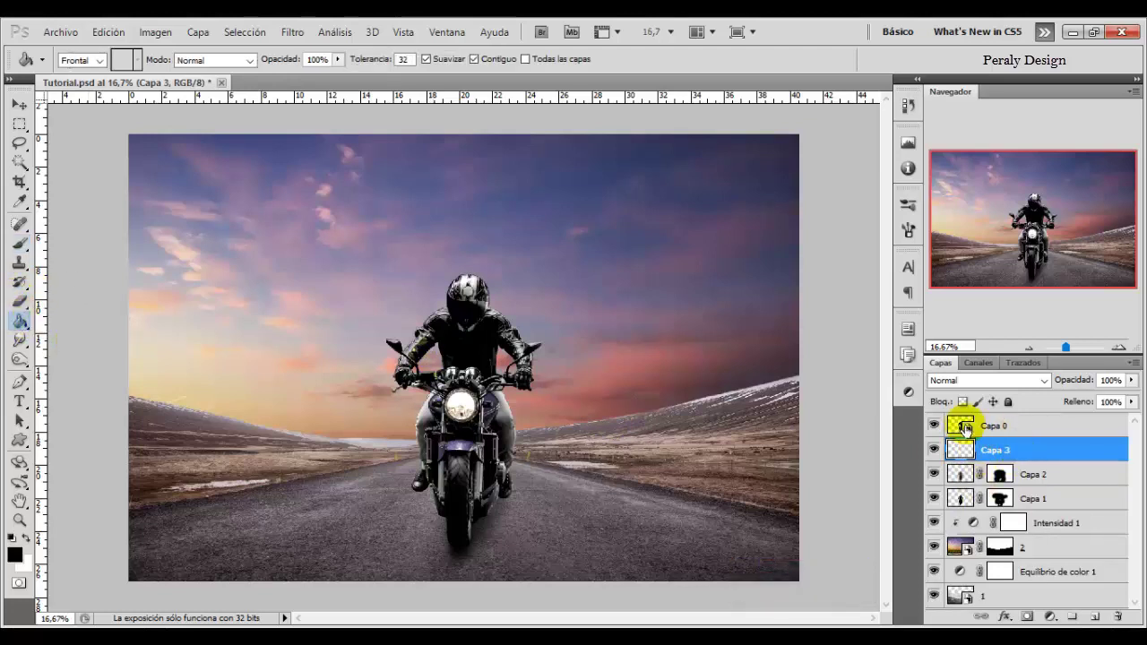
left_click(961, 427, "ctrl")
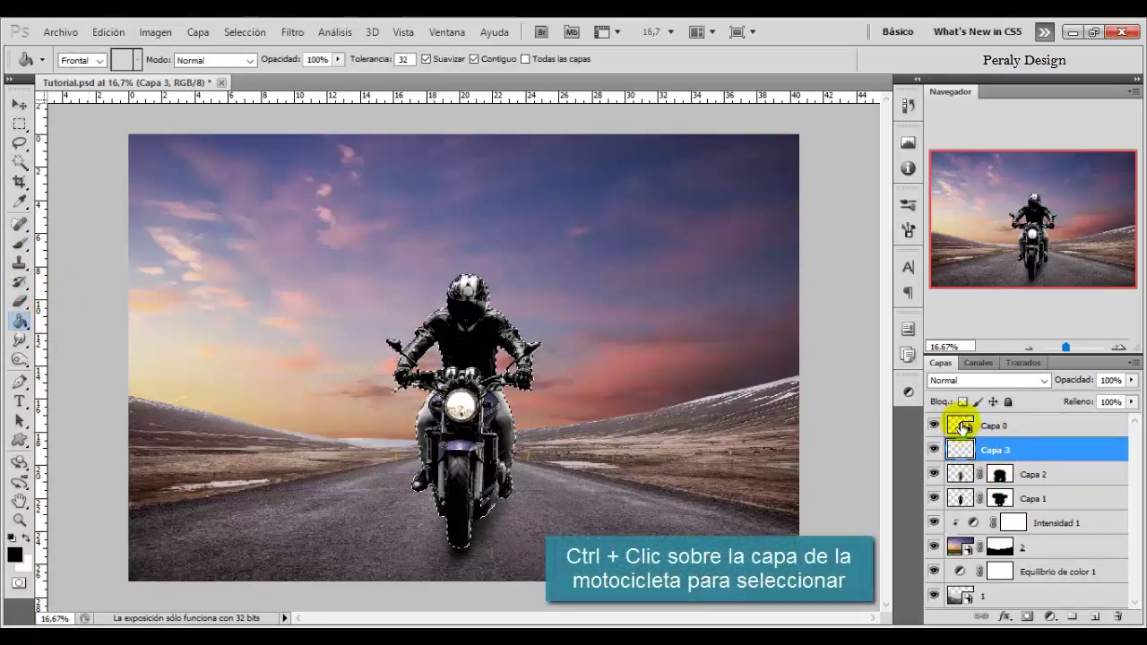
left_click(476, 343)
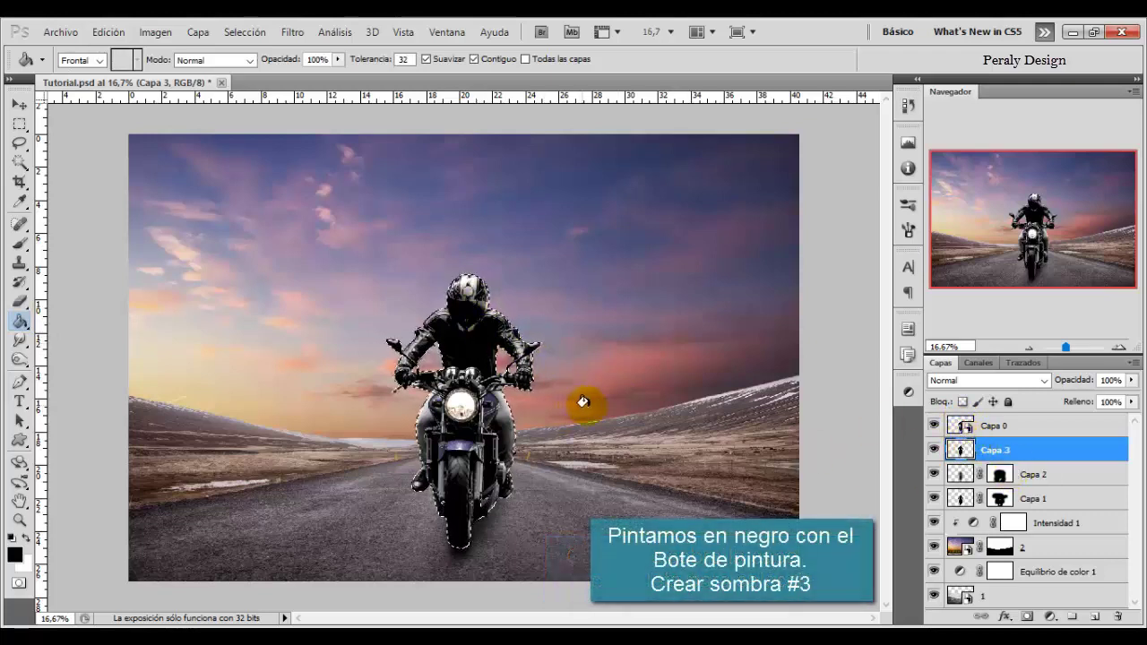
Deselect, then distort Capa 3's silhouette, pulling its top down onto the road as a flat shadow
key("ctrl+d")
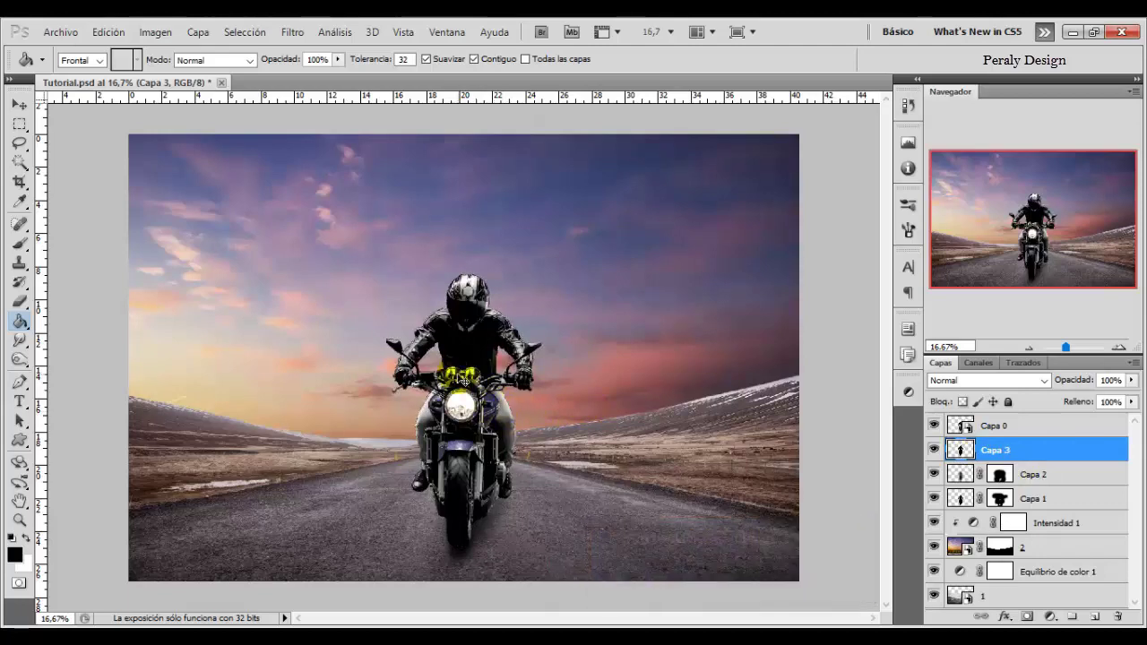
key("ctrl+t")
right_click(479, 345)
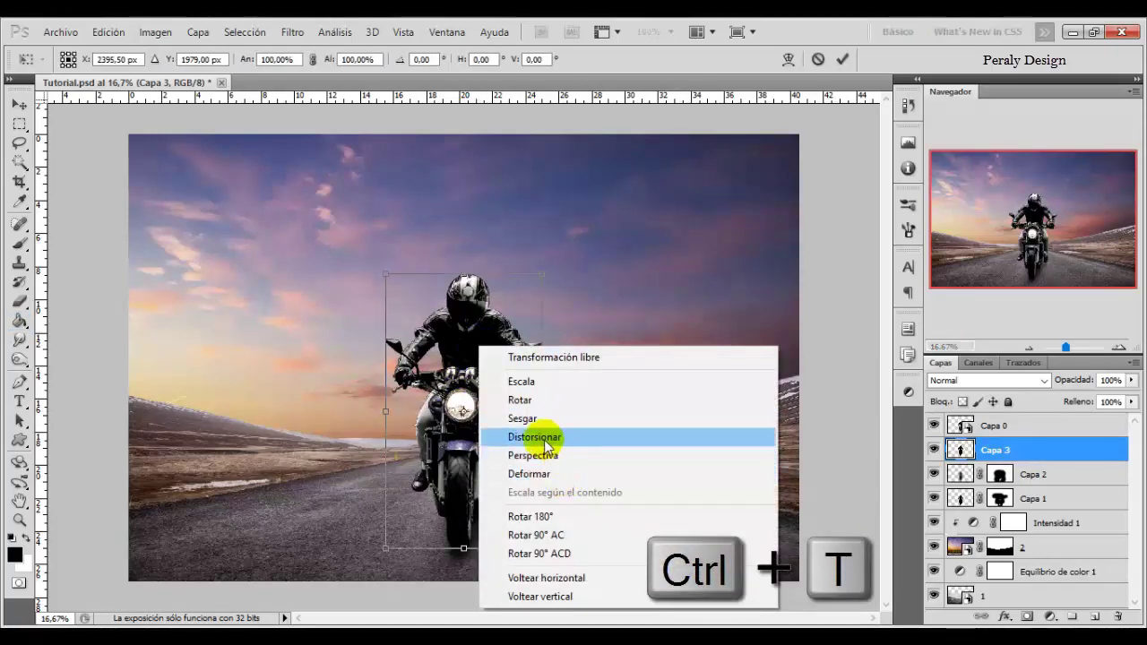
left_click(575, 438)
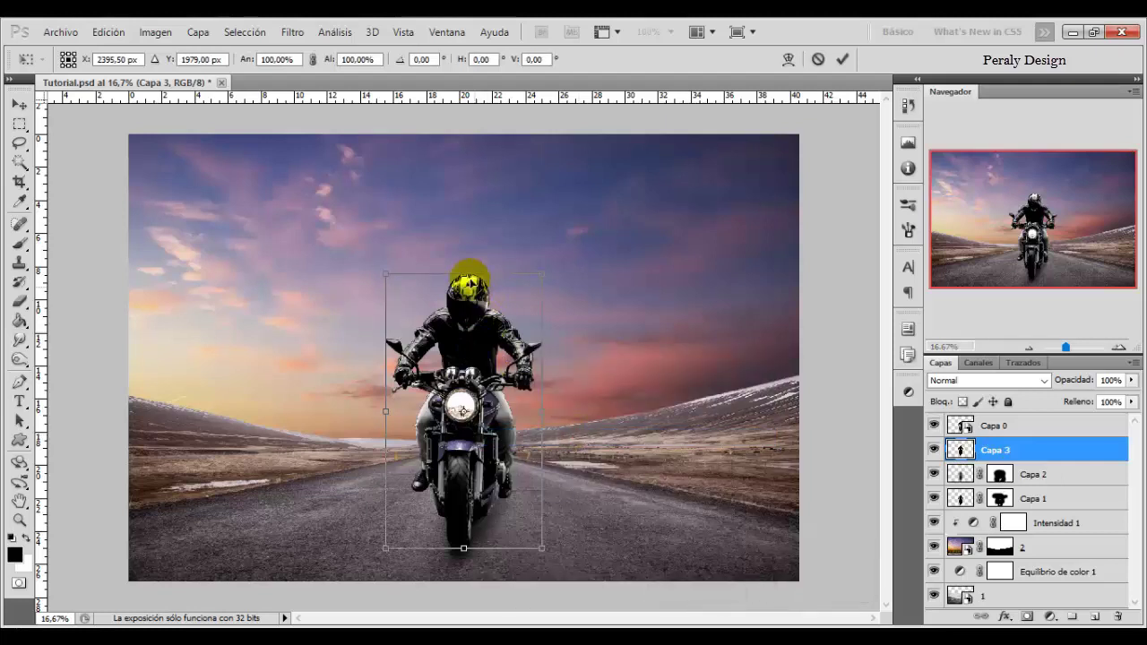
mouse_move(488, 276)
left_mouse_down()
mouse_move(533, 484)
mouse_move(520, 482)
mouse_move(530, 479)
left_mouse_up()
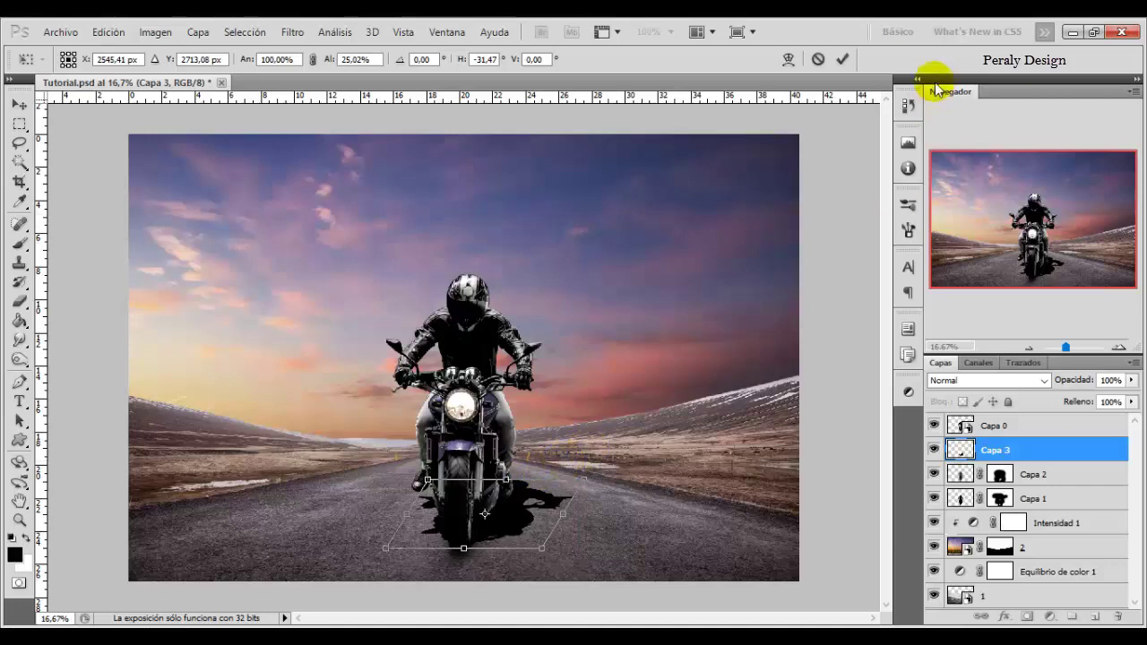
left_click(843, 59)
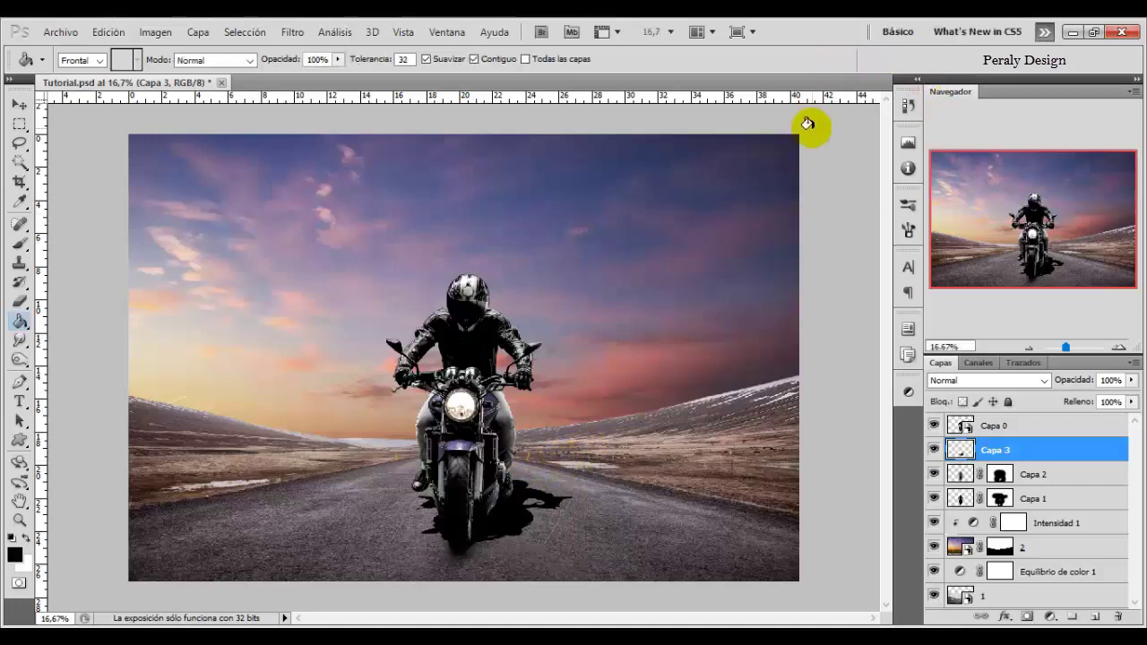
Soften the flattened road shadow with a Gaussian Blur of about 23 px
left_click(292, 31)
mouse_move(318, 201)
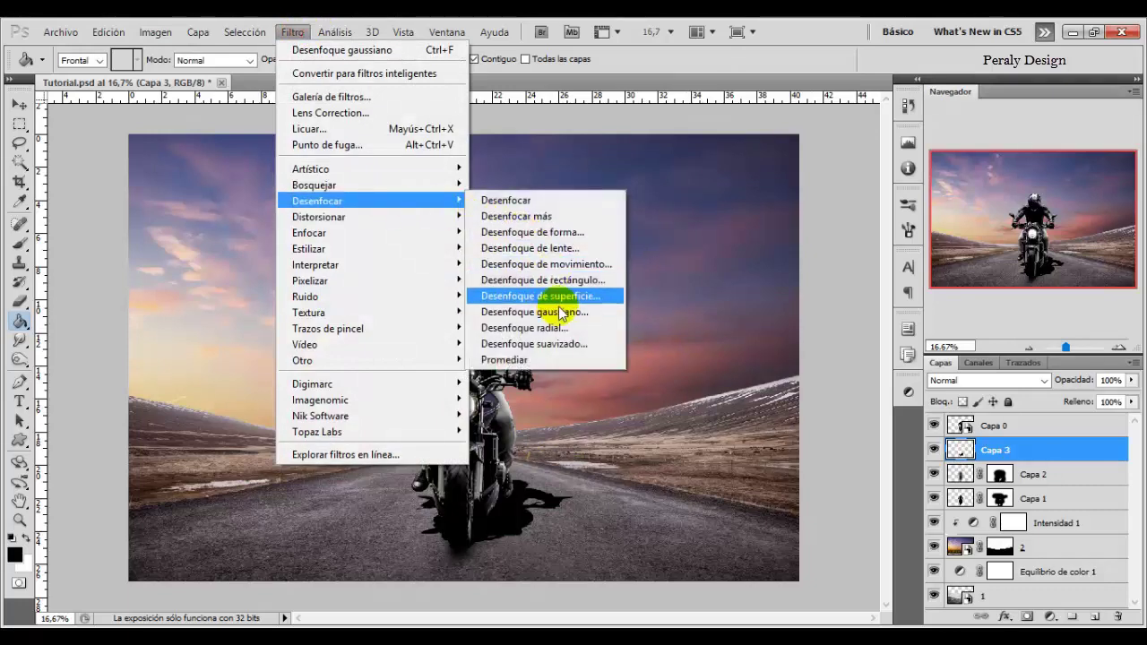
left_click(538, 311)
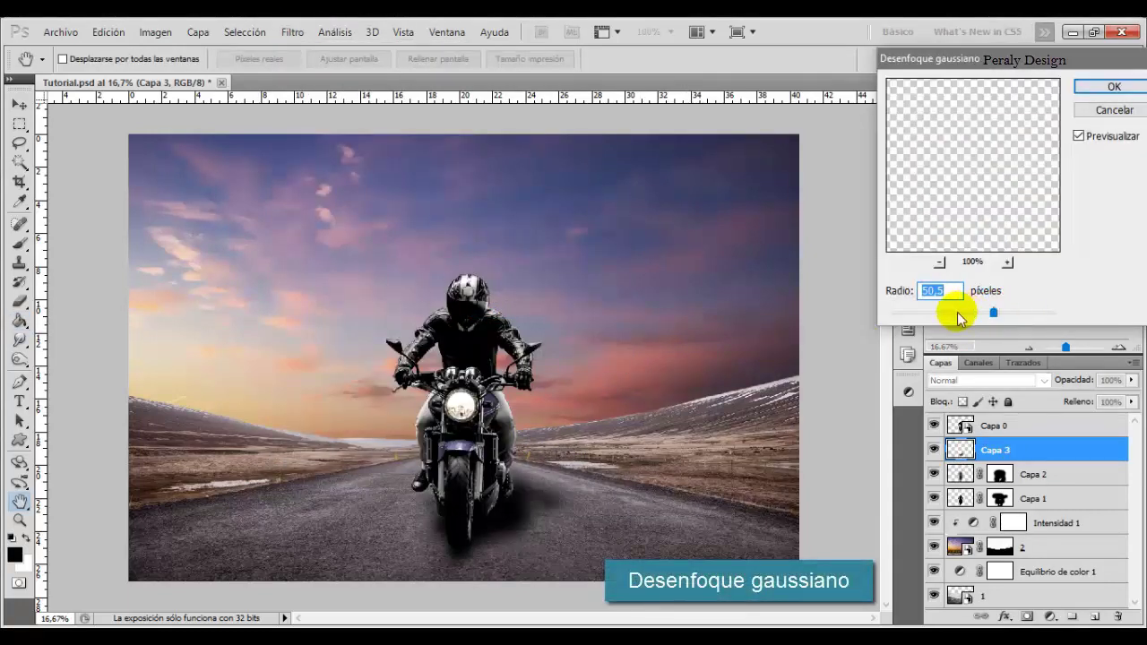
left_click_drag(960, 319, 966, 315)
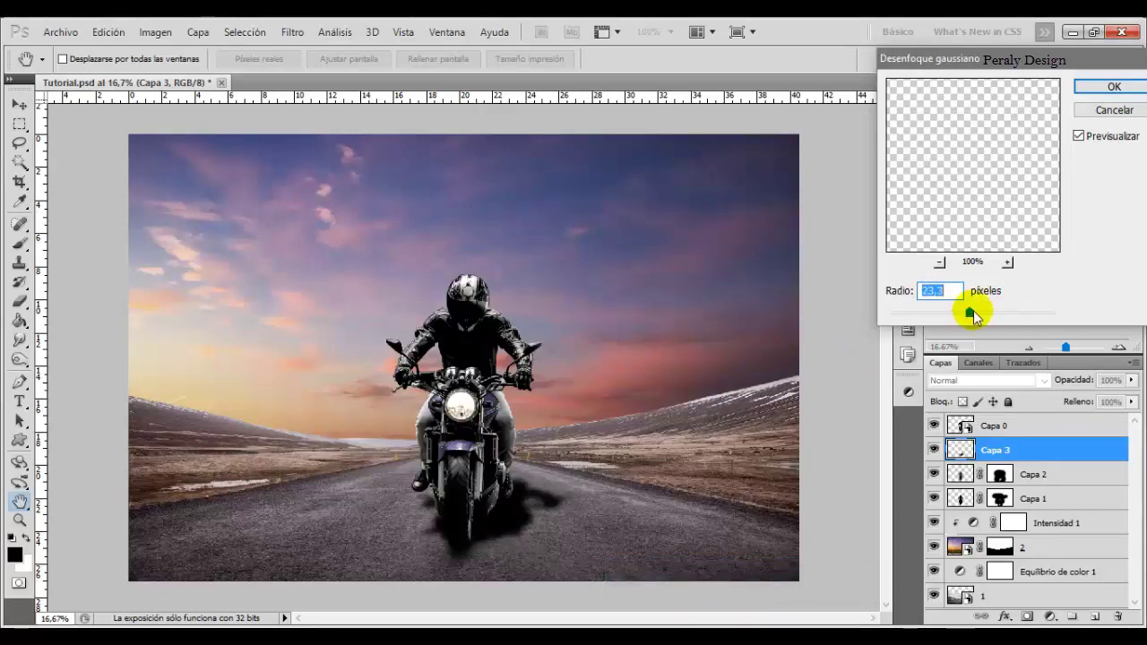
left_click(1114, 87)
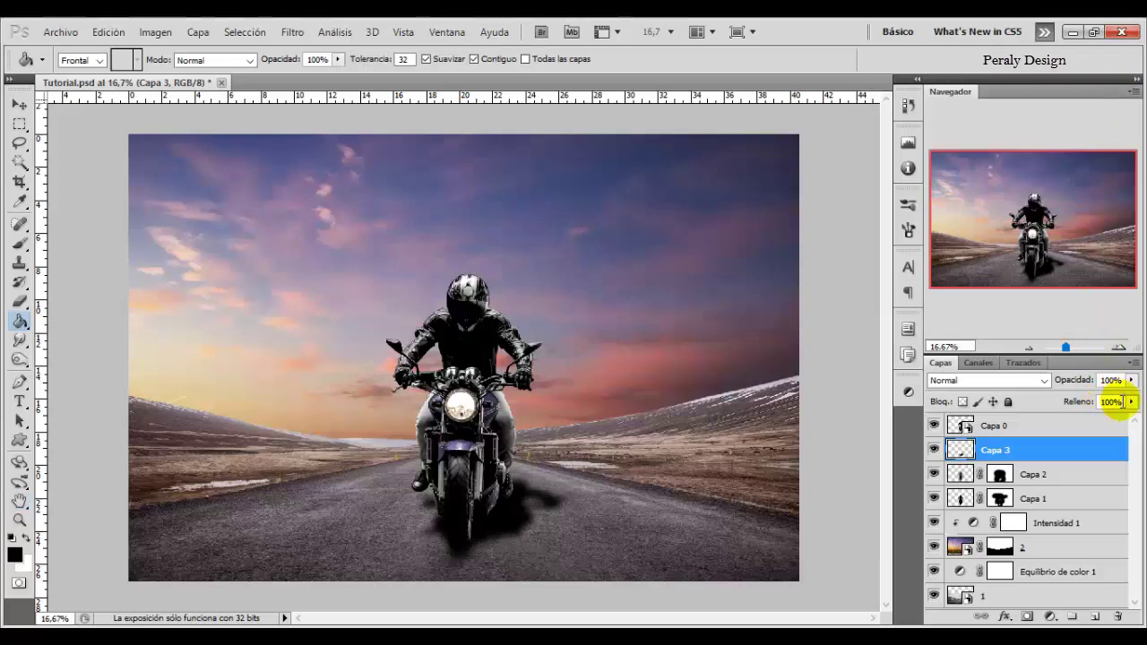
Set Capa 3's opacity to 30% and toggle its visibility to compare
type("30")
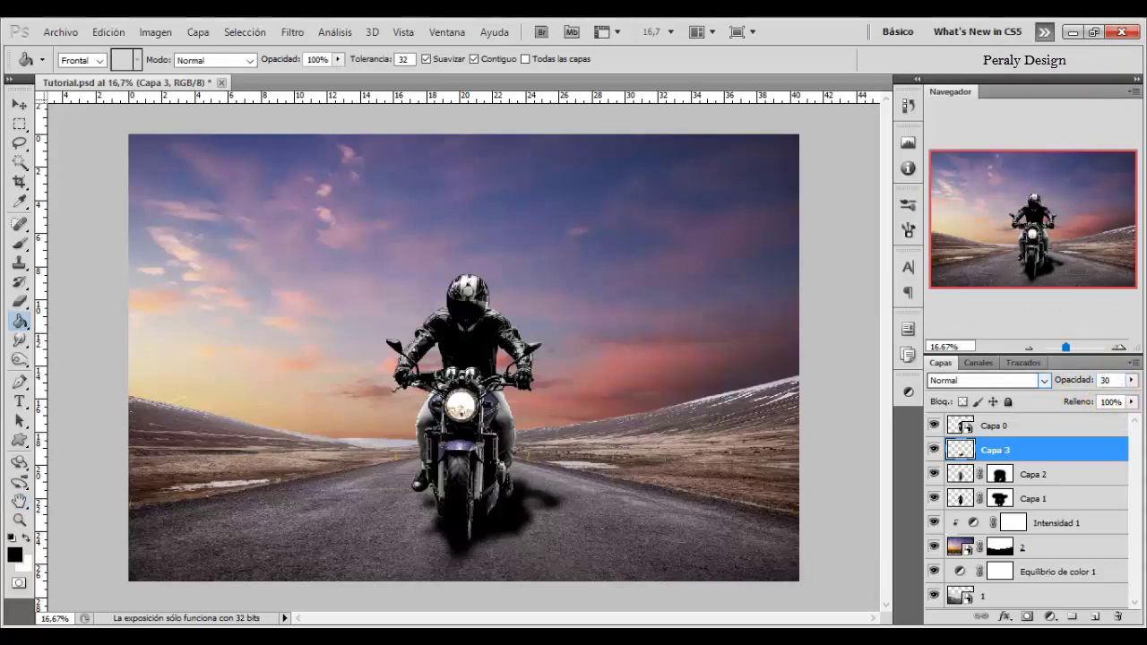
left_click(934, 450)
left_click(934, 449)
Distort the shadow's corners so it stretches down and right from the bike
key("ctrl+t")
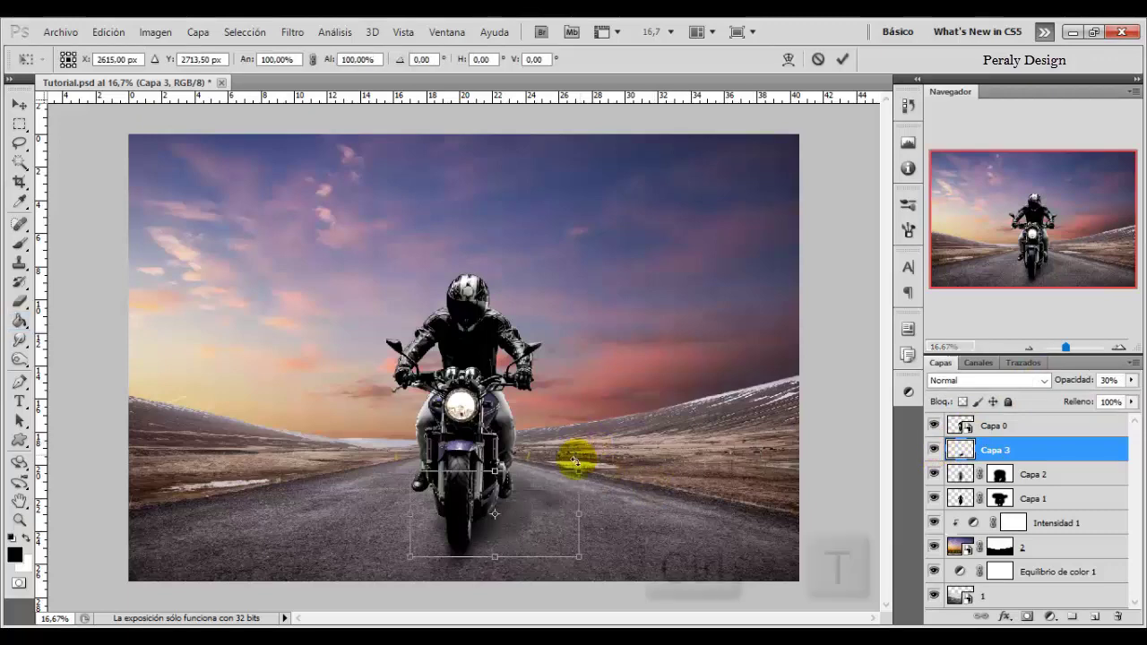
right_click(553, 487)
left_click(627, 315)
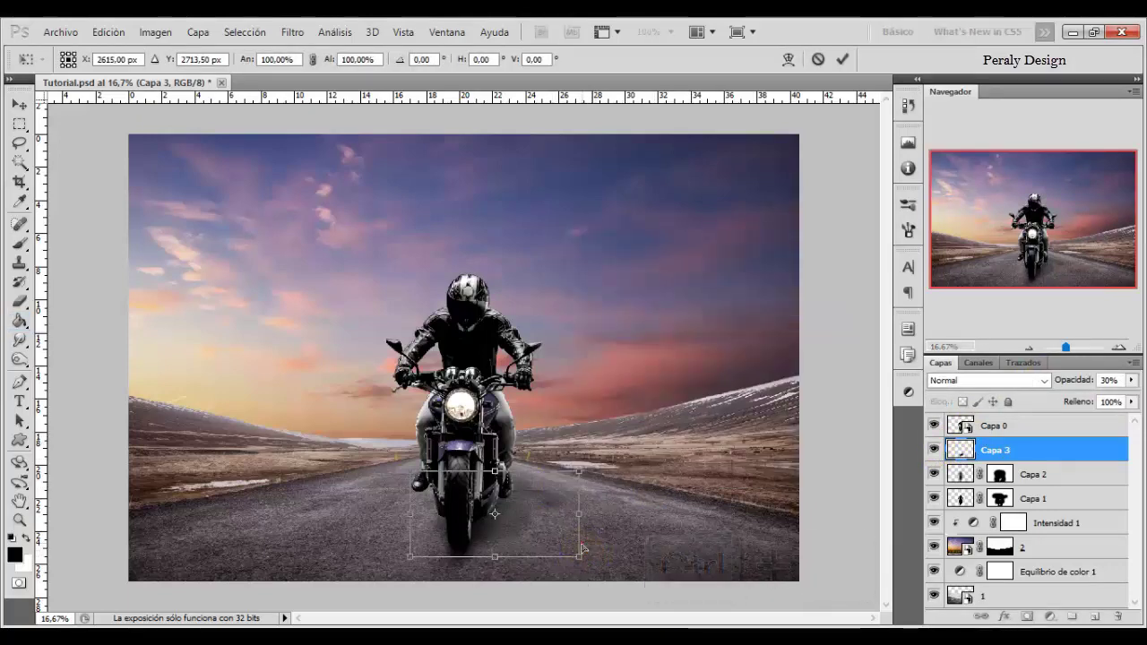
left_click_drag(581, 549, 576, 569)
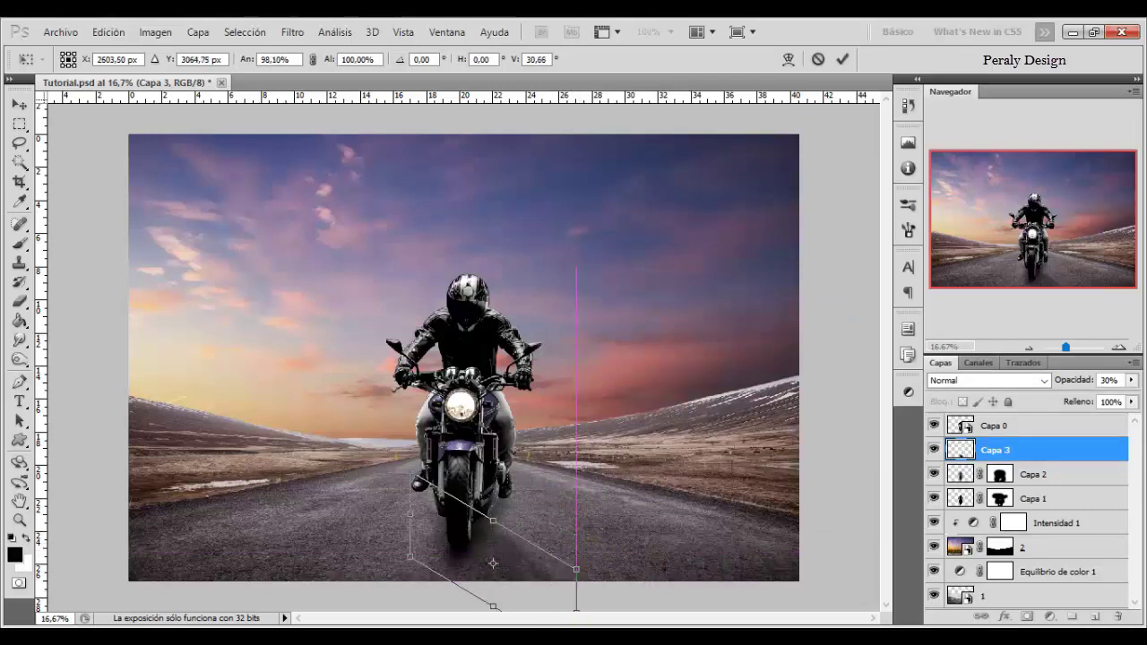
left_click_drag(574, 616, 589, 611)
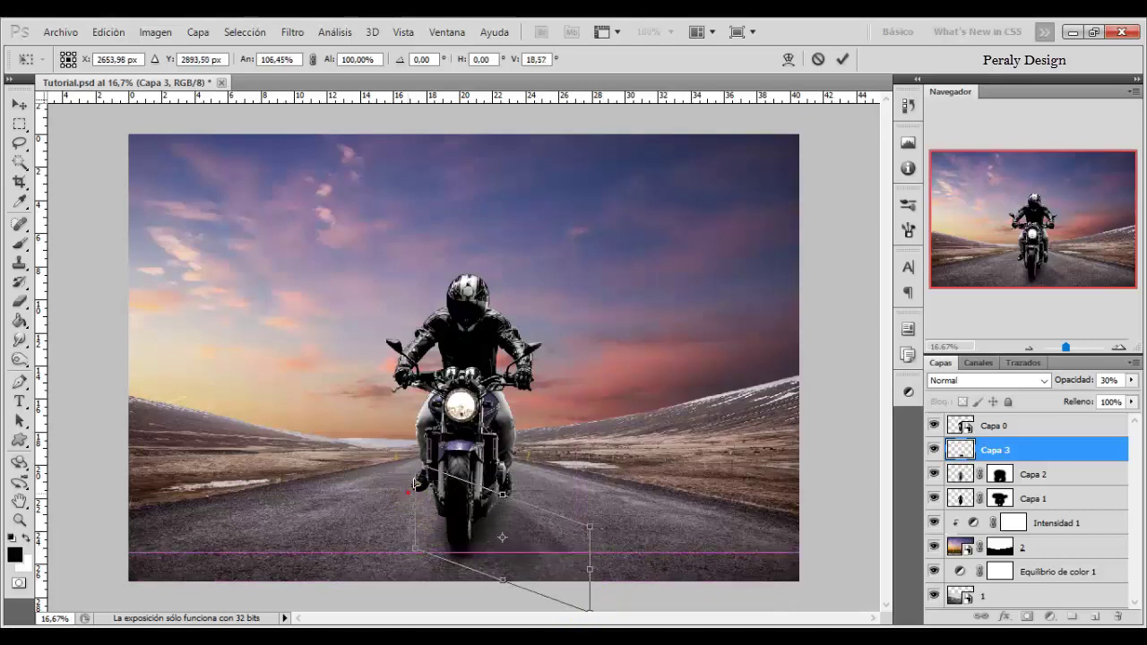
left_click_drag(416, 482, 423, 463)
left_click_drag(607, 584, 594, 579)
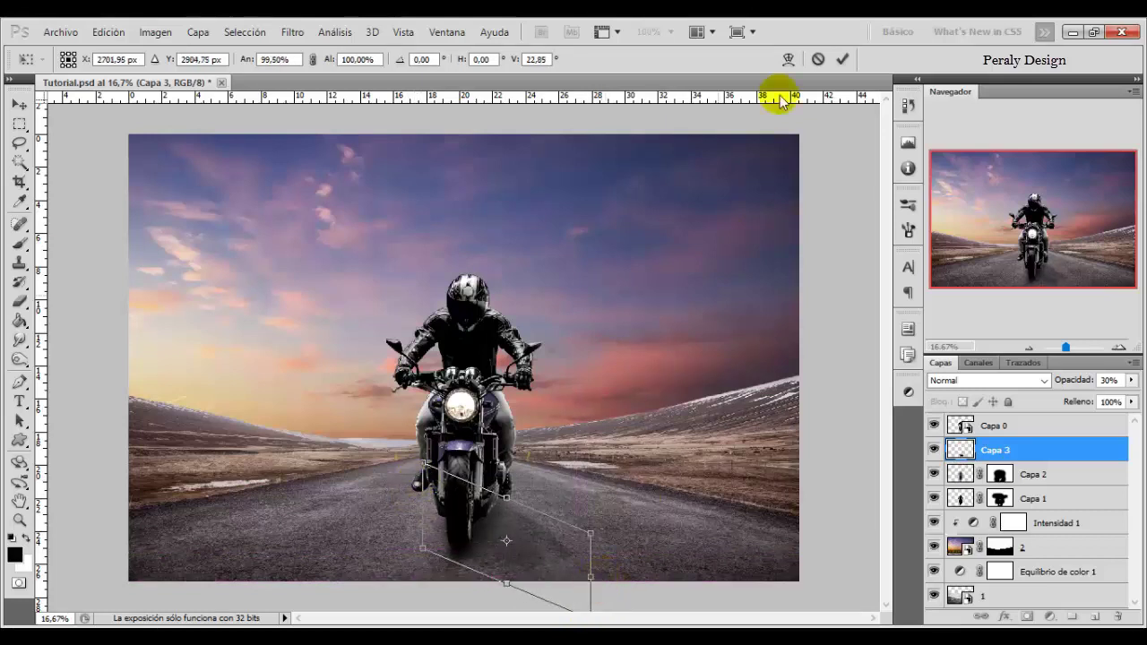
left_click(843, 59)
key("g")
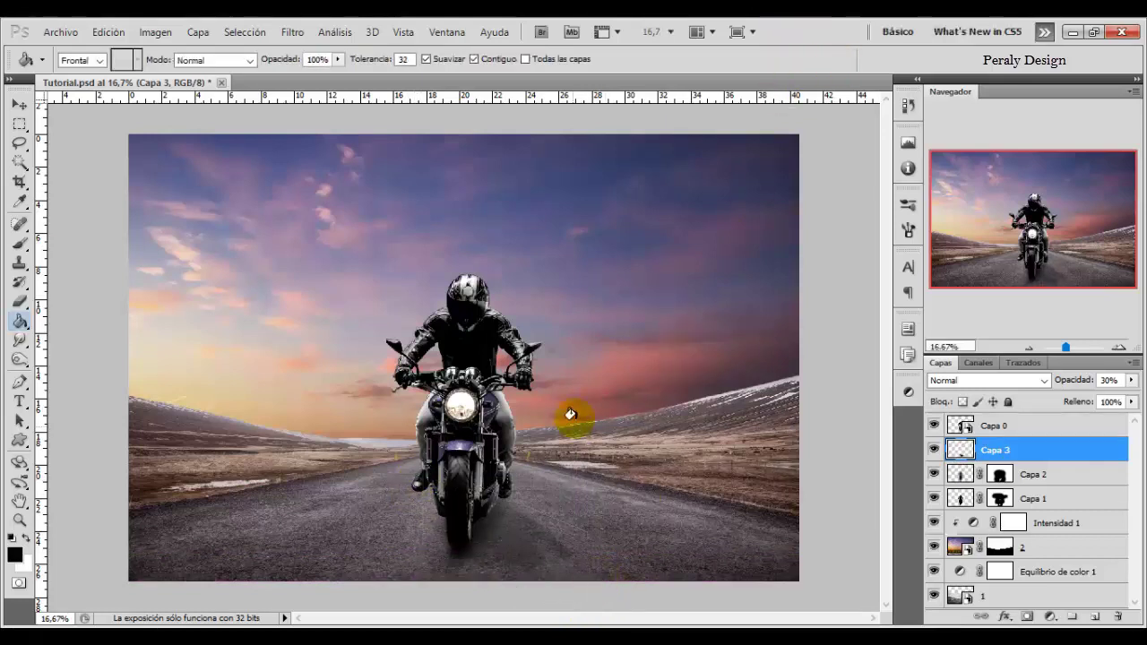
Zoom out and distort Capa 3's shadow so it stretches past the photo's lower-right edge
left_click(19, 520)
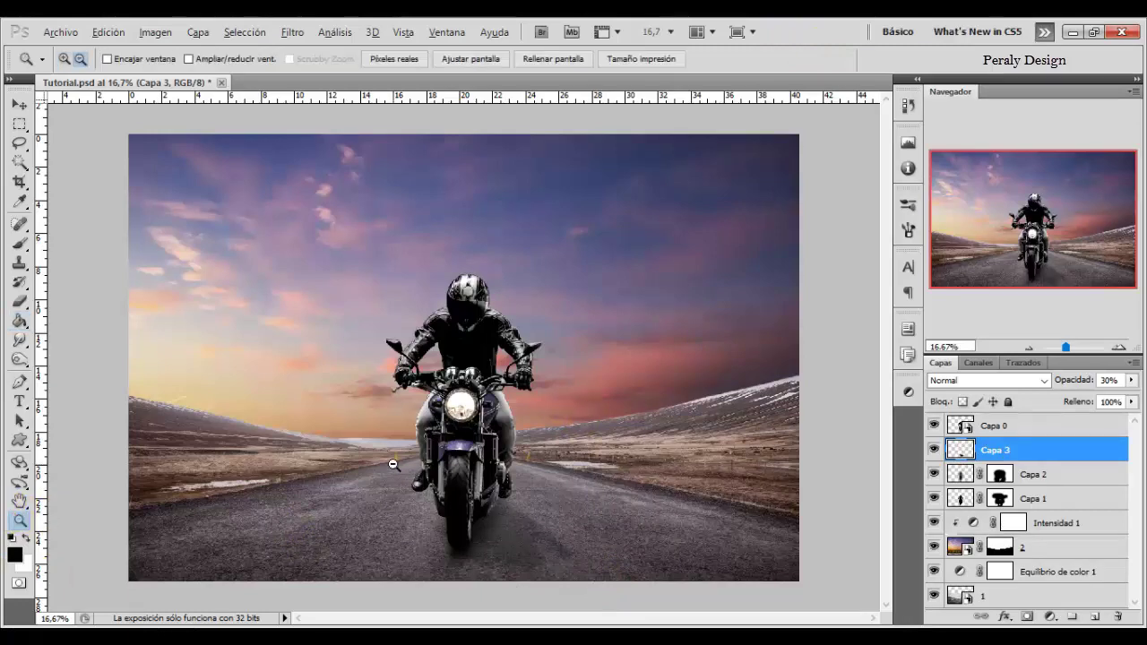
left_click(392, 463, "alt")
left_click(560, 410, "alt")
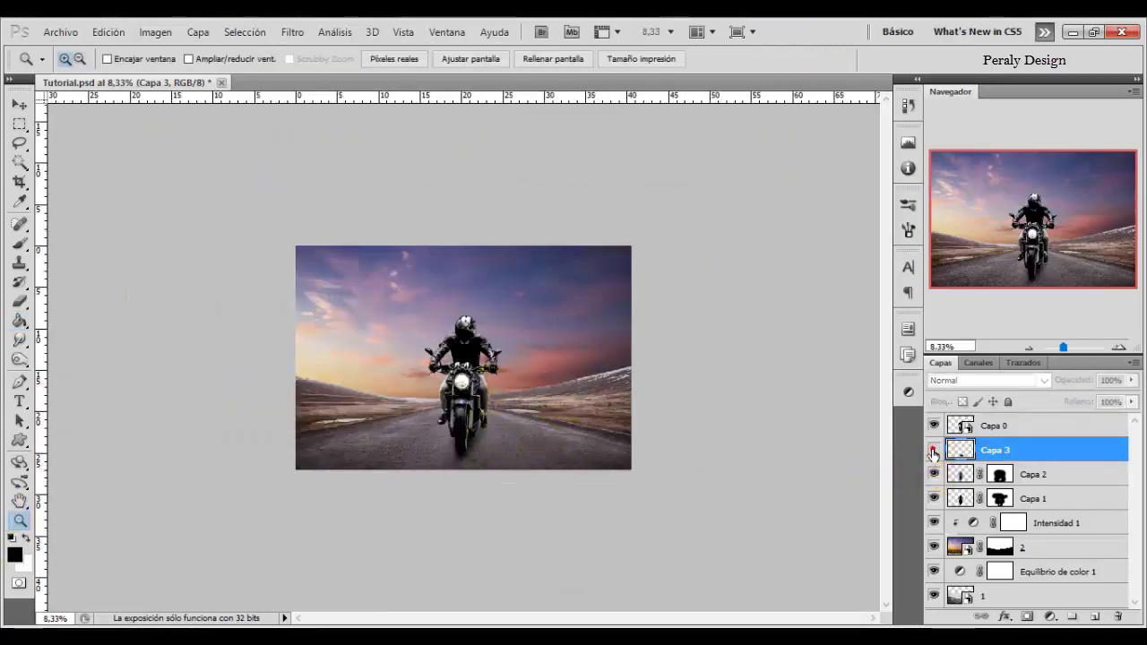
key("ctrl+t")
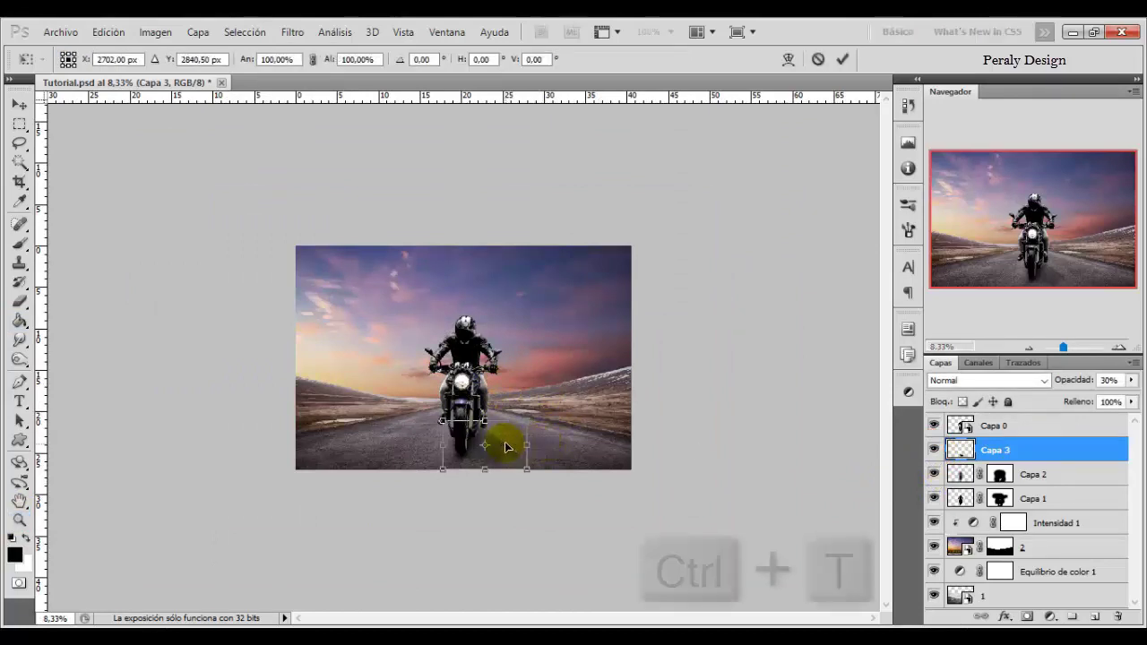
right_click(528, 448)
left_click(583, 269)
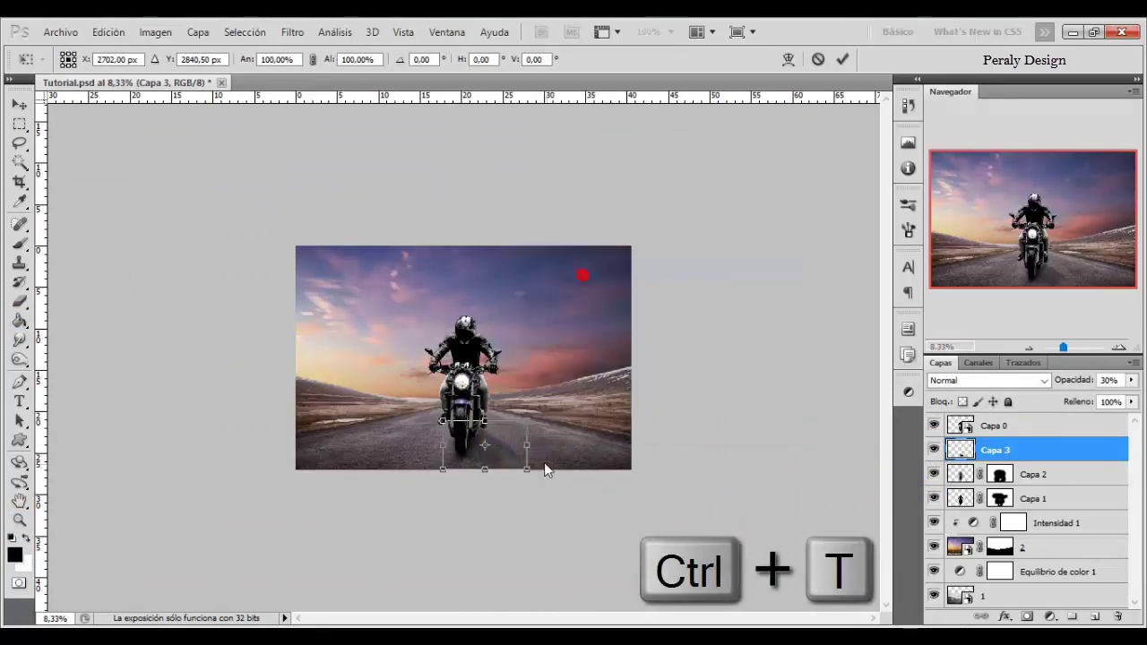
left_click_drag(526, 469, 563, 503)
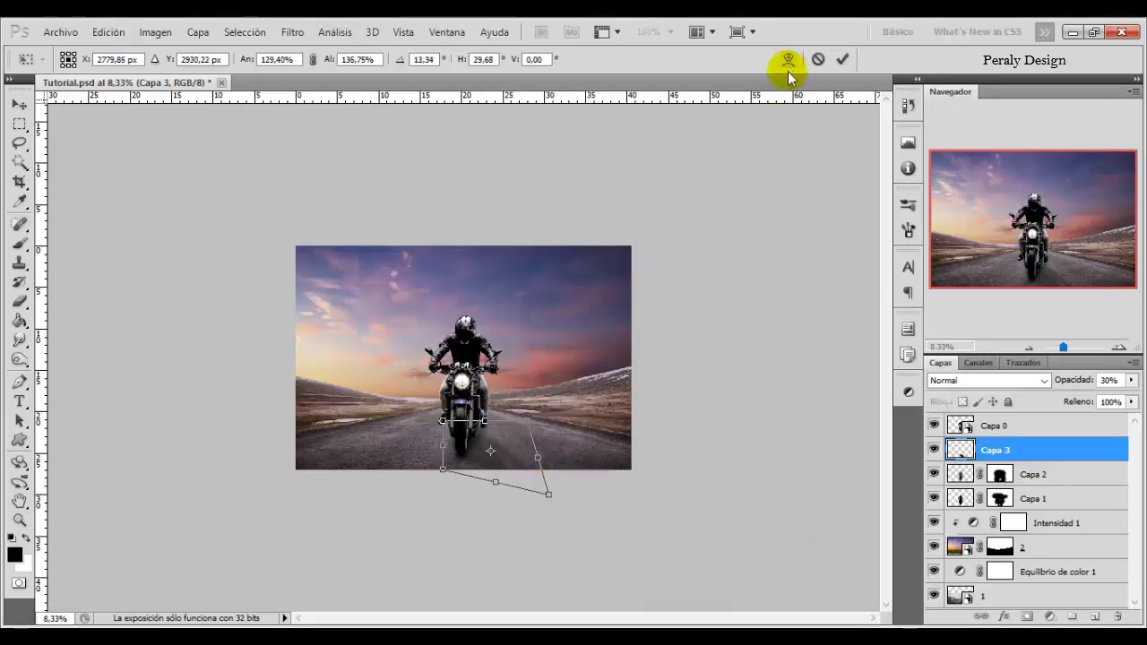
left_click(843, 59)
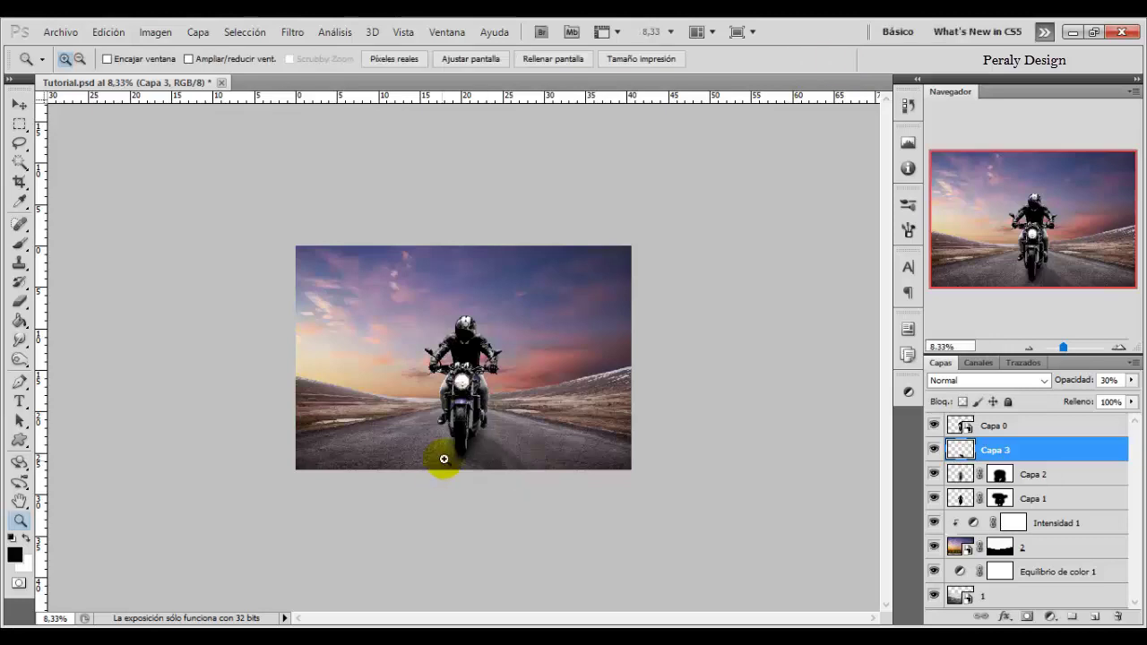
Zoom back in and toggle the shadow layer on and off to compare
left_click(512, 418)
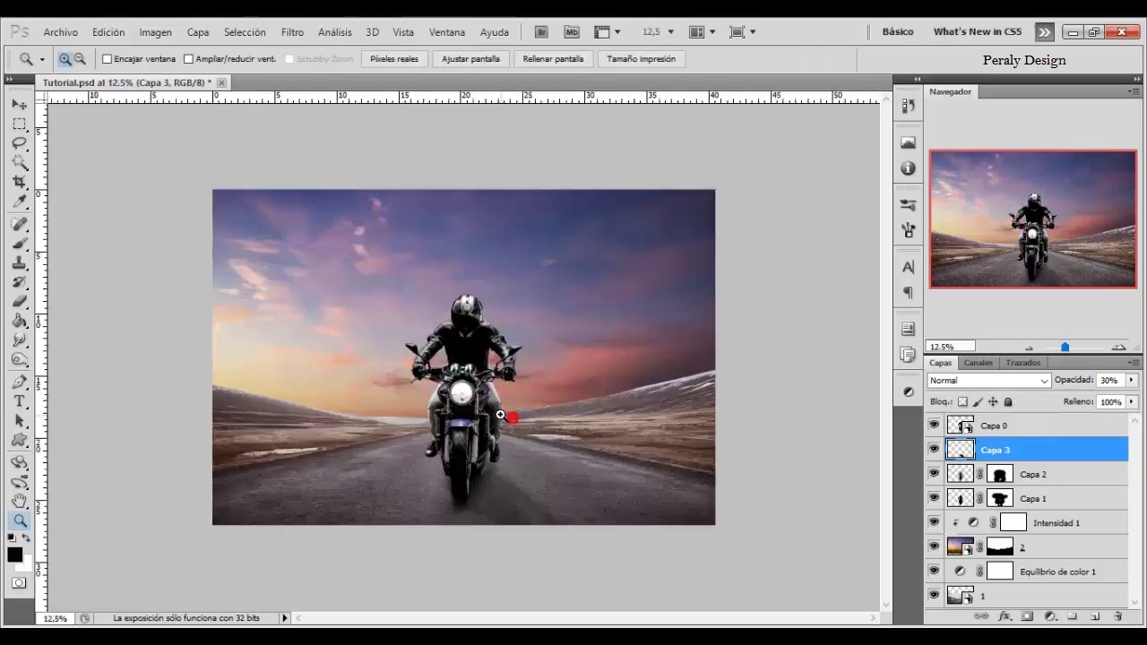
left_click(934, 457)
left_click(933, 457)
left_click(934, 457)
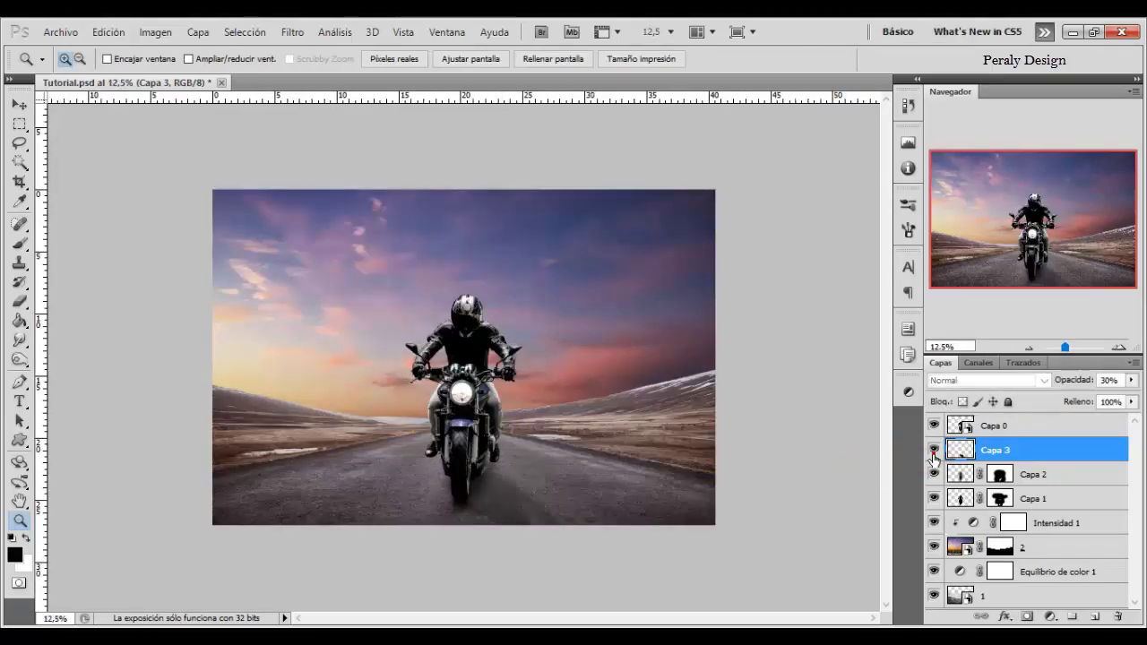
Mask Capa 3 and paint out the shadow over the bike's lower part with a soft 195 px brush
left_click(1027, 618)
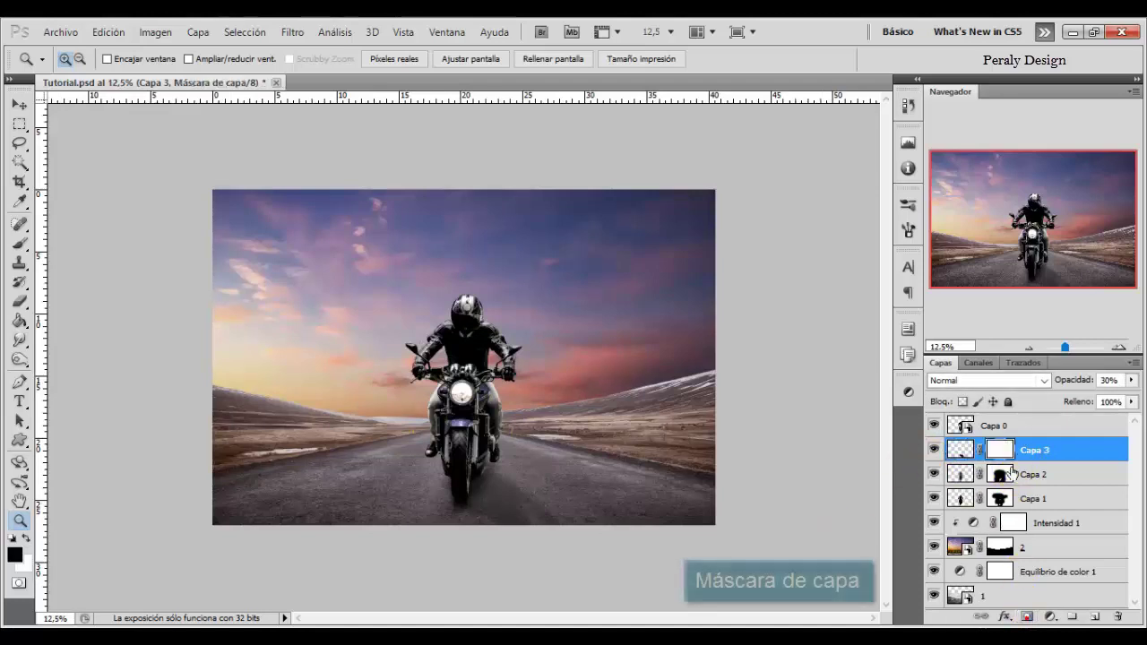
left_click(20, 244)
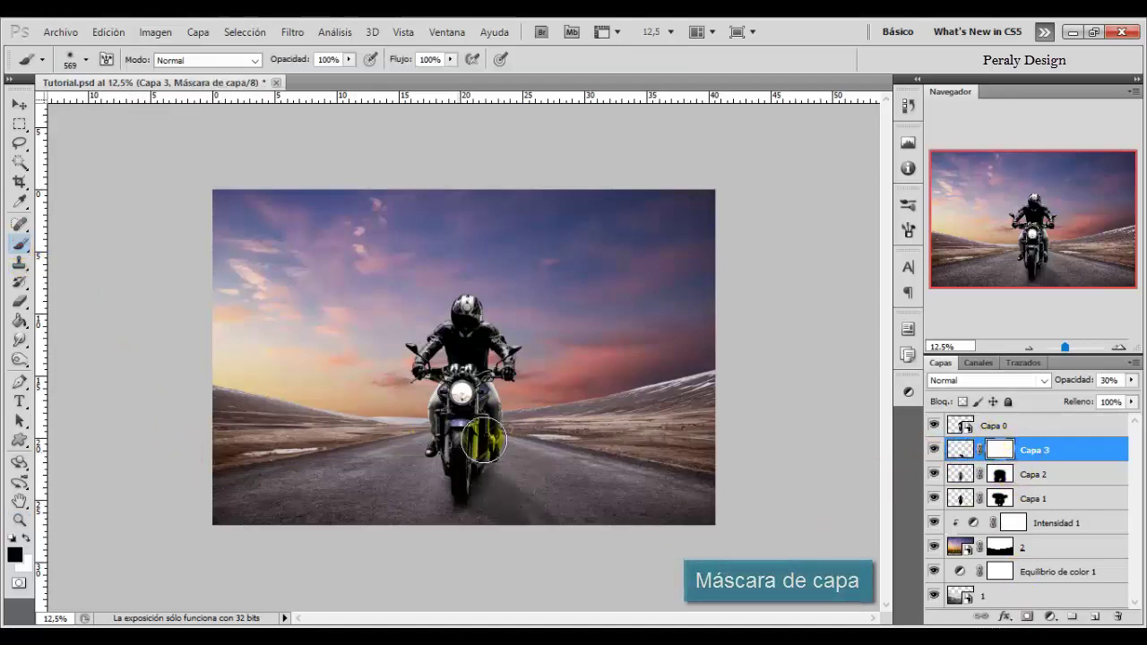
left_click_drag(461, 452, 430, 473)
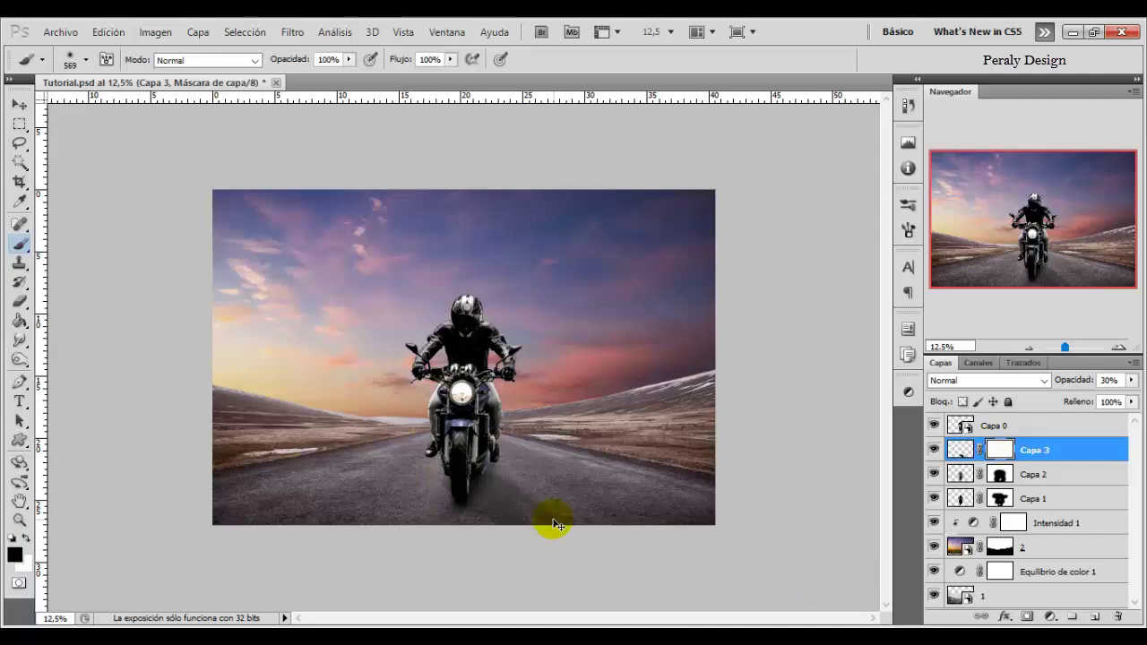
right_click(555, 411)
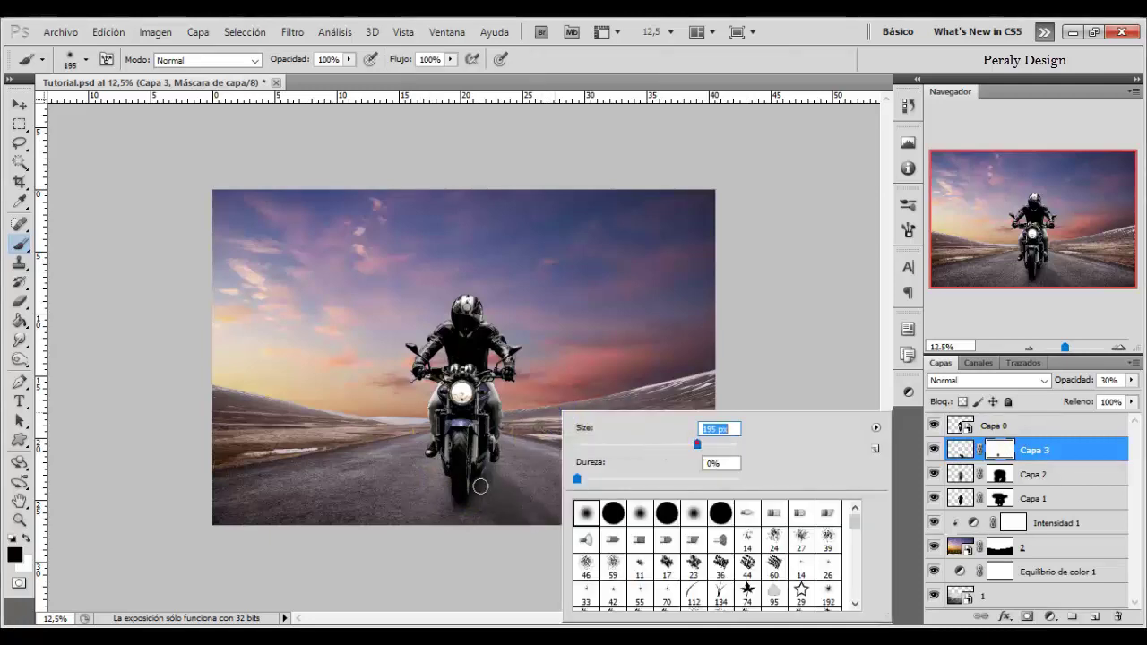
key("Return")
left_click_drag(419, 507, 427, 476)
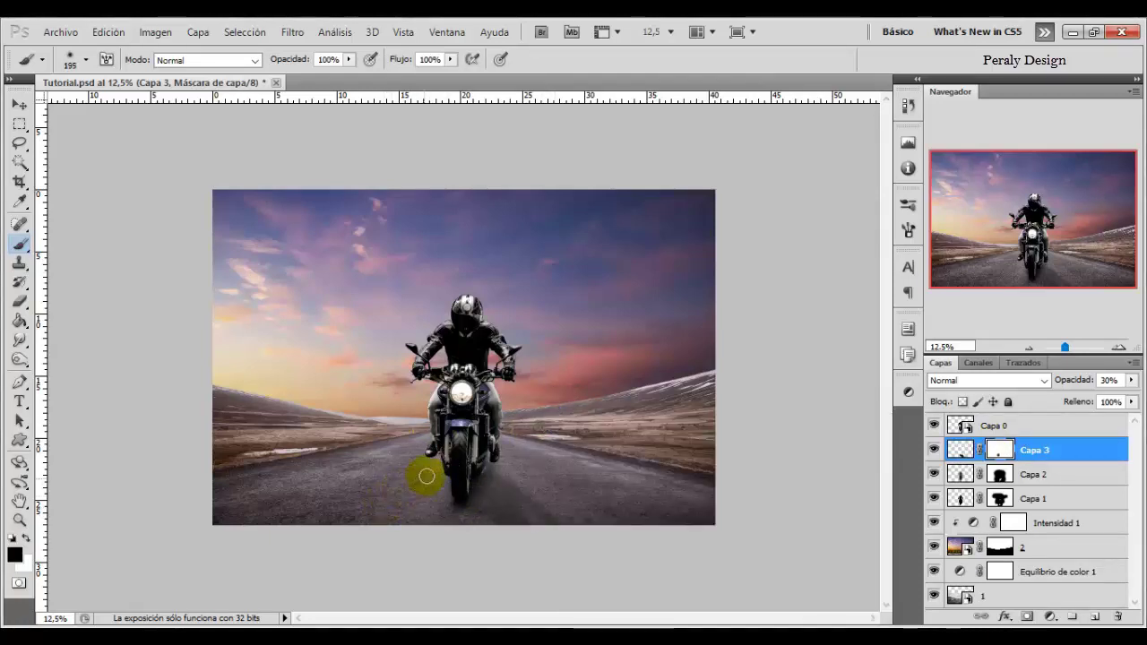
Select the rider layer Capa 0
left_click(861, 501)
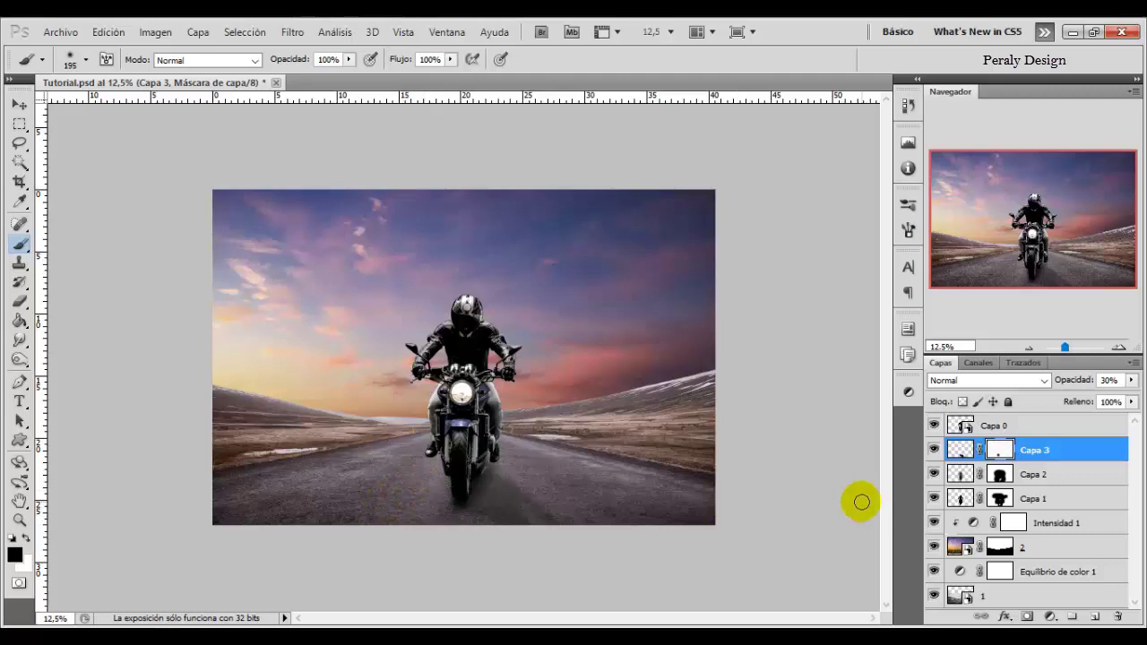
left_click(1001, 449)
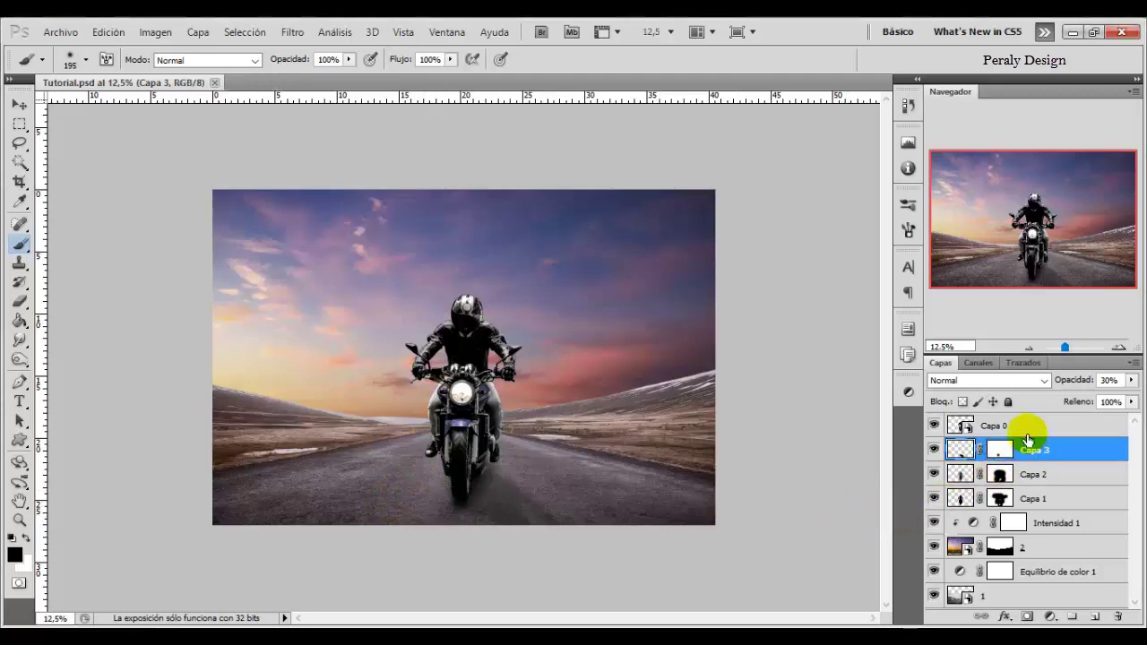
left_click(1016, 429)
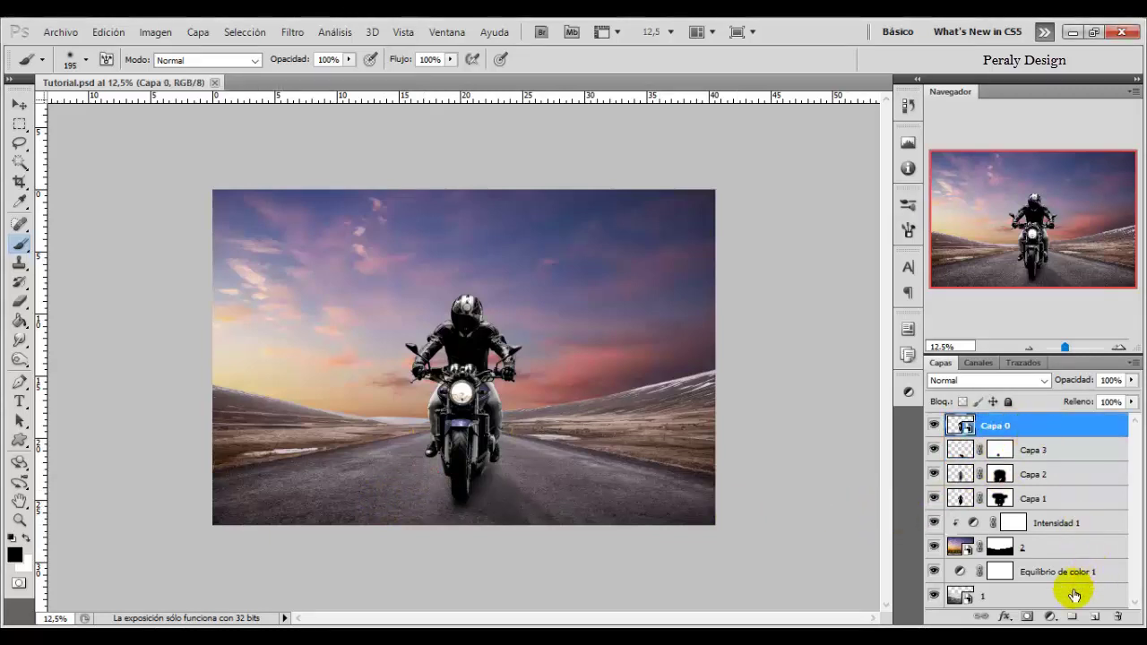
Add a Brightness/Contrast layer at Contrast -50 clipped to Capa 0, and toggle it to compare
left_click(1049, 617)
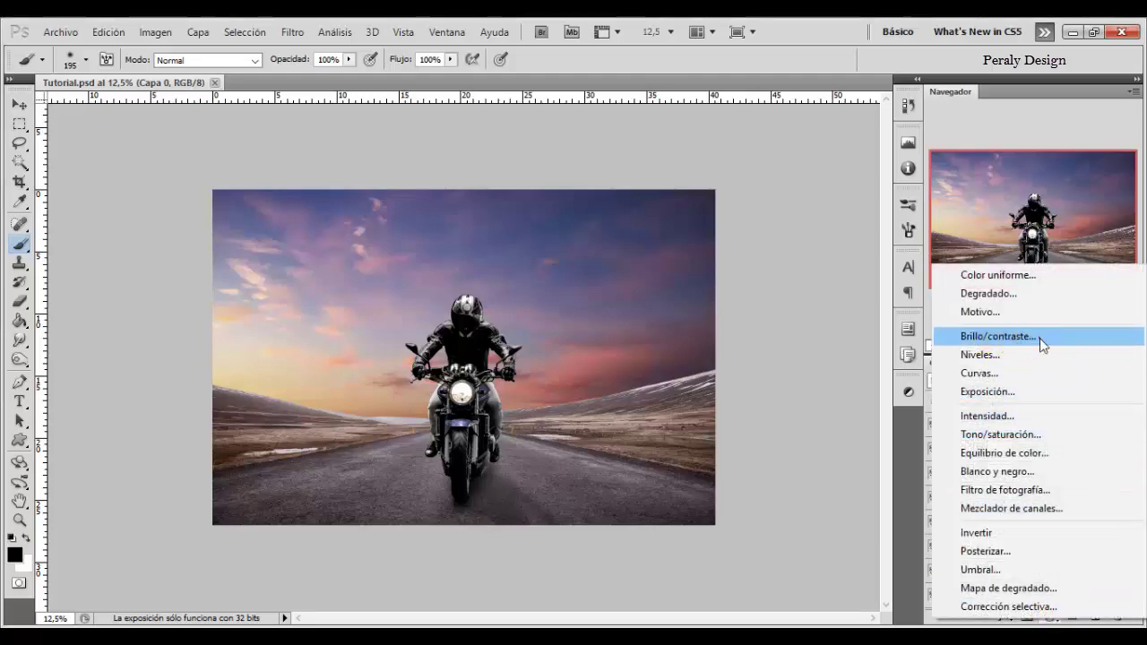
left_click(1042, 345)
right_click(1045, 428)
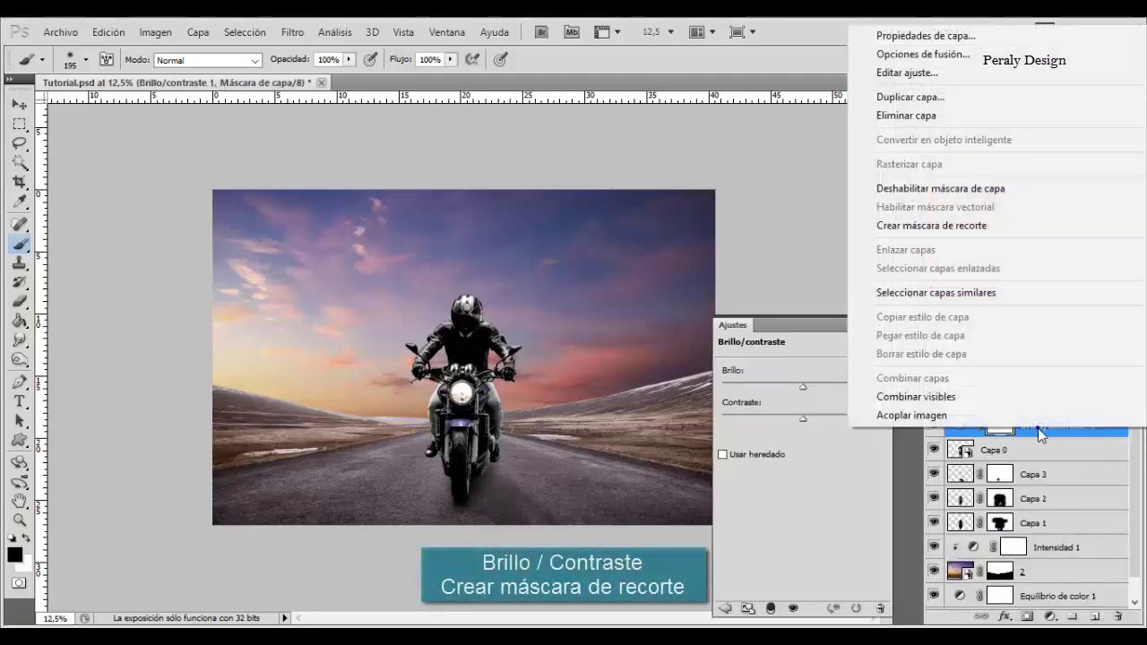
left_click(979, 228)
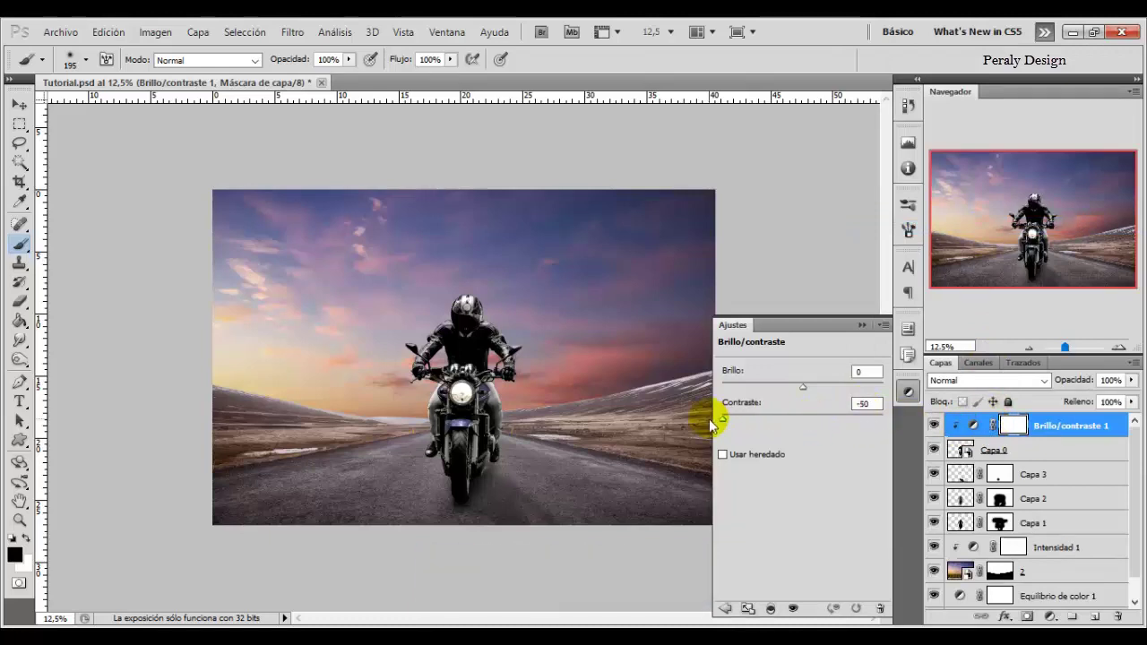
left_click(934, 427)
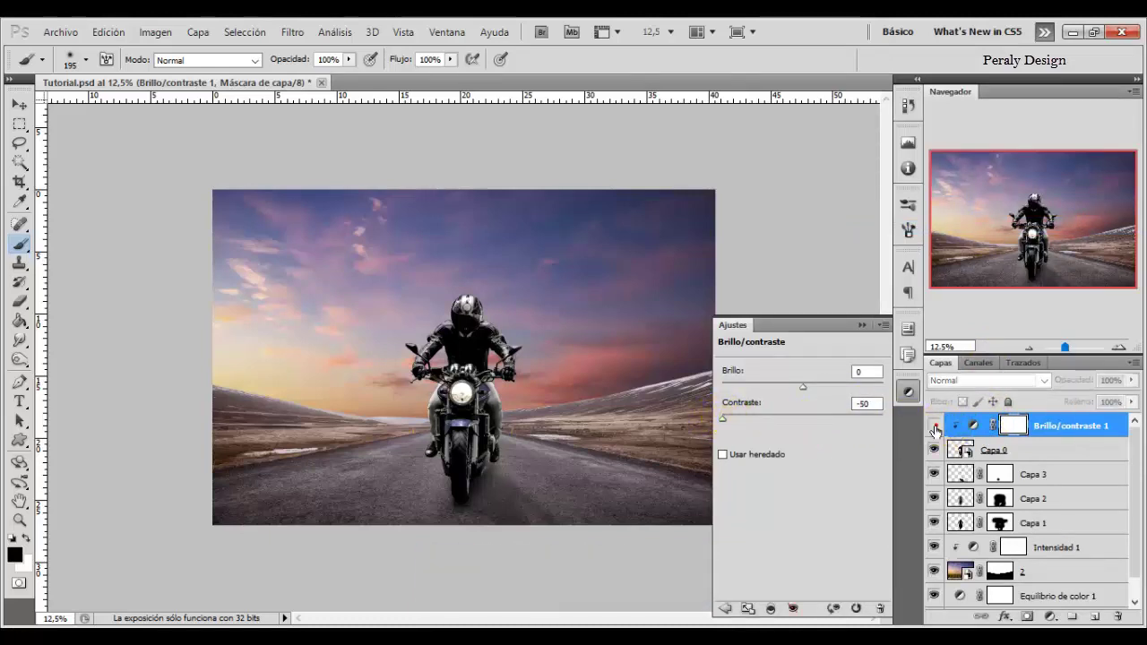
left_click(934, 427)
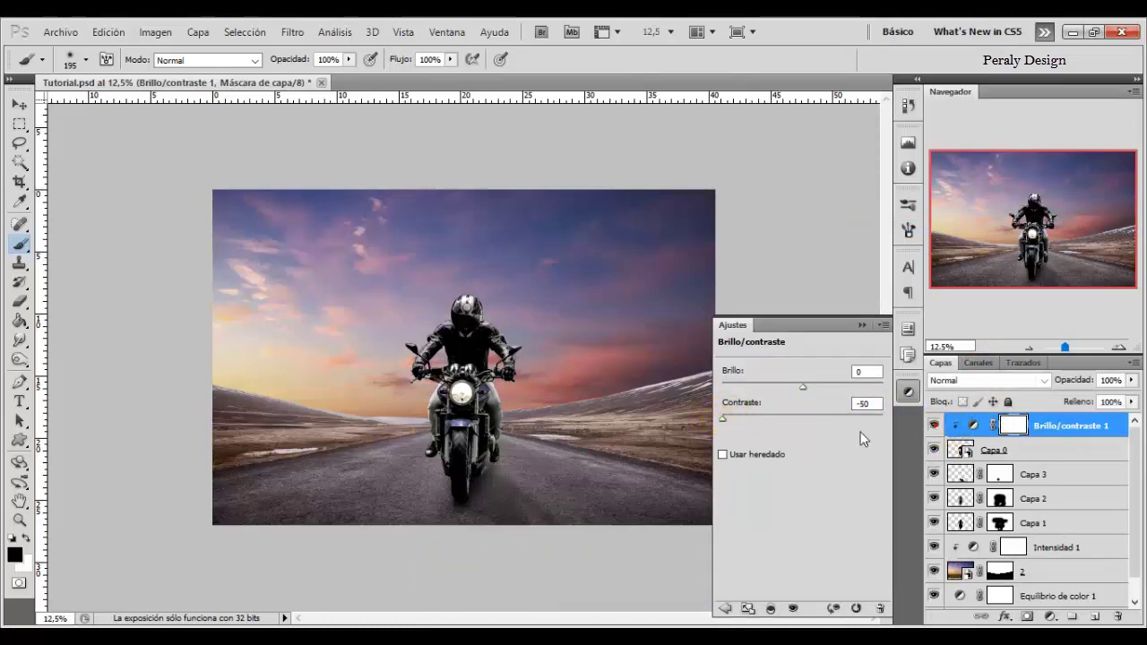
left_click(934, 427)
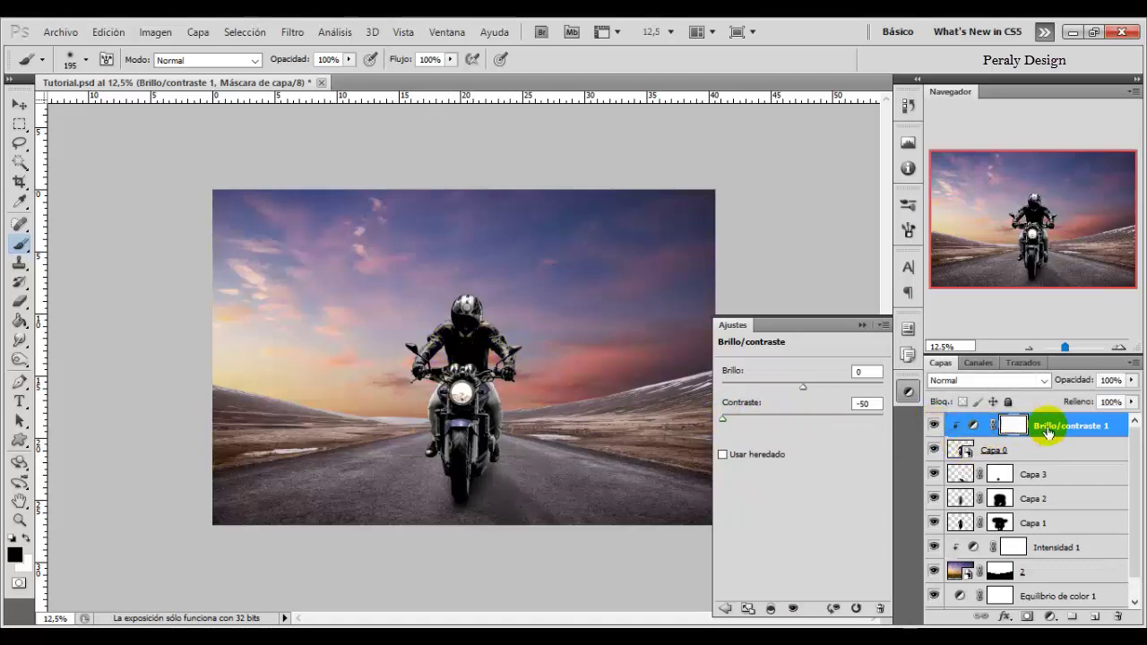
Duplicate the Brightness/Contrast layer and clip the copy as well
key("ctrl+j")
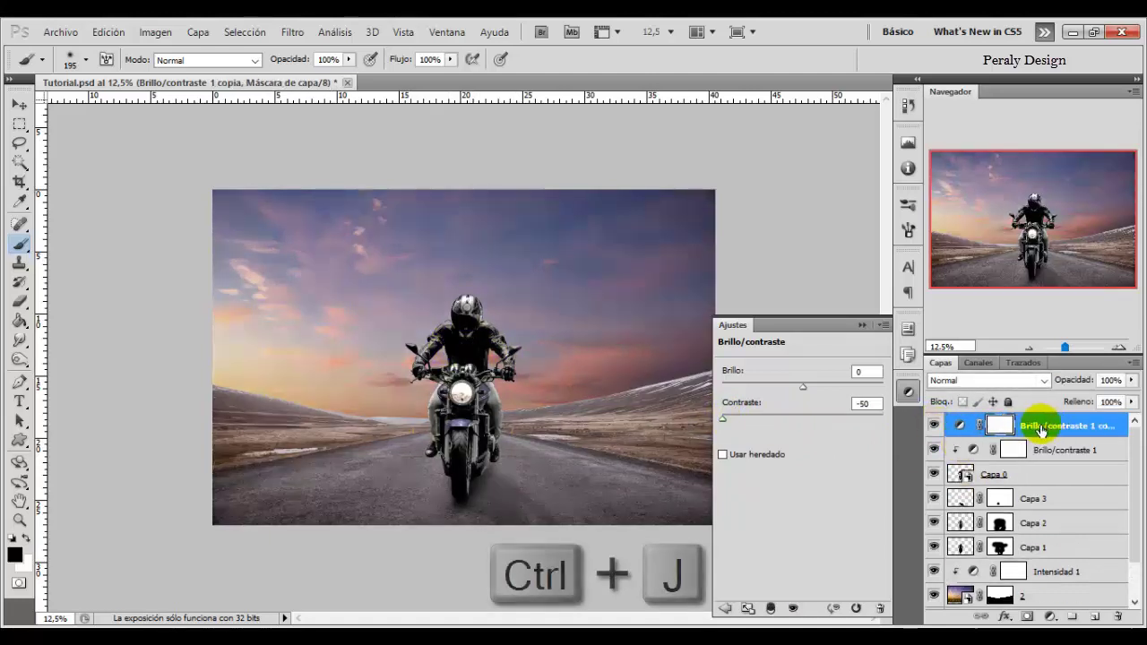
right_click(1050, 427)
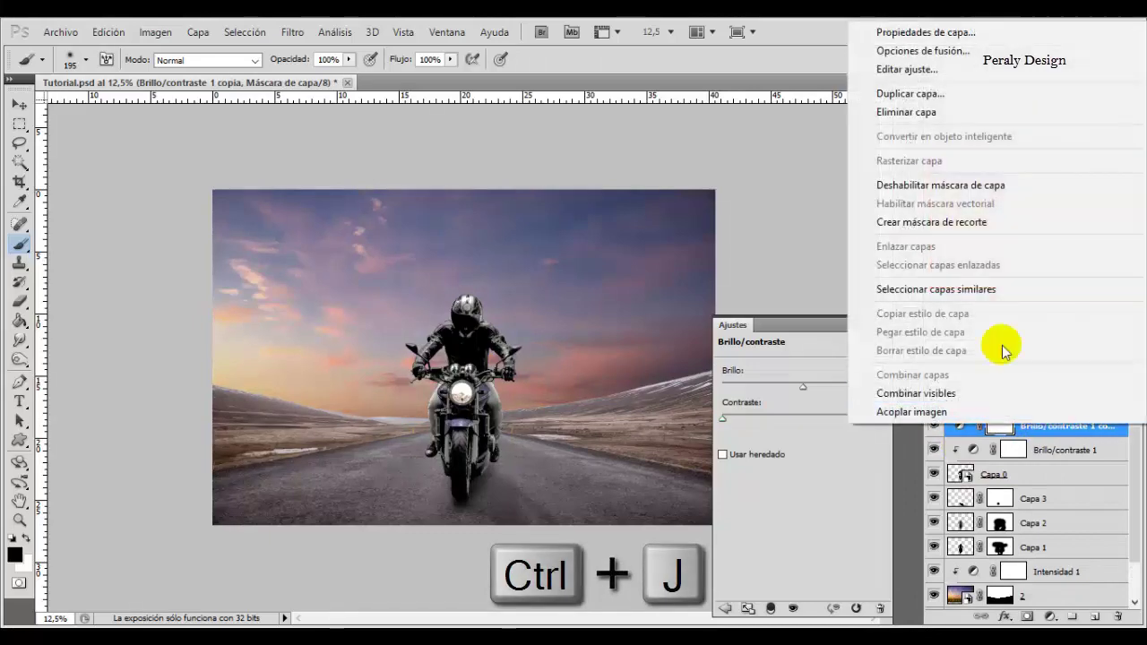
left_click(991, 221)
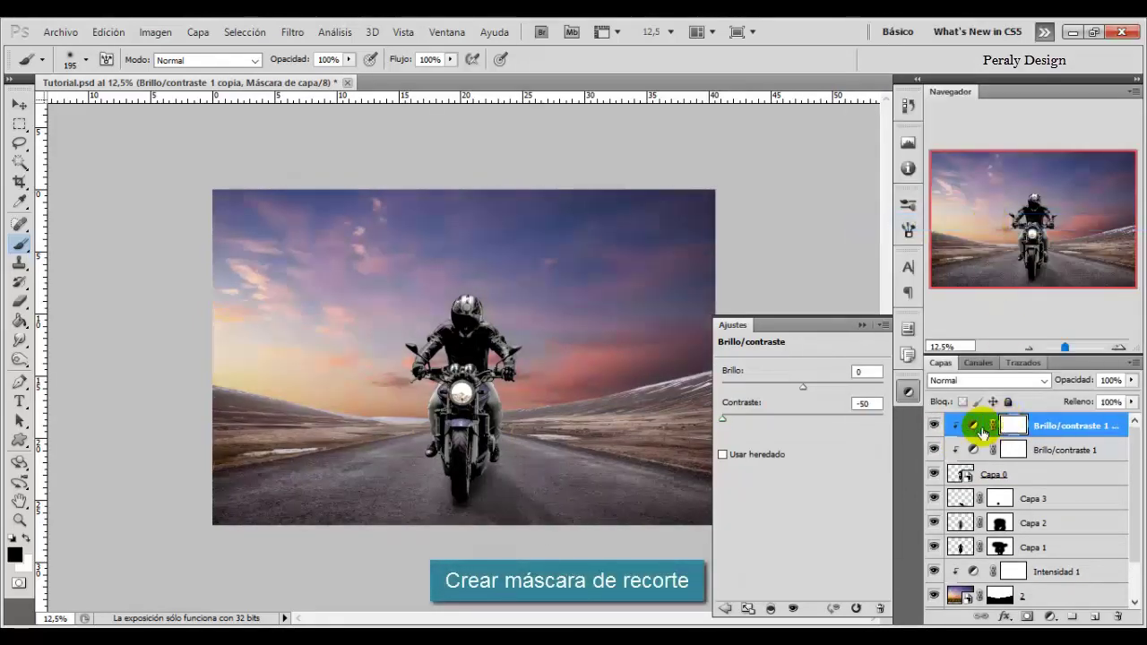
left_click(934, 425)
left_click(934, 425)
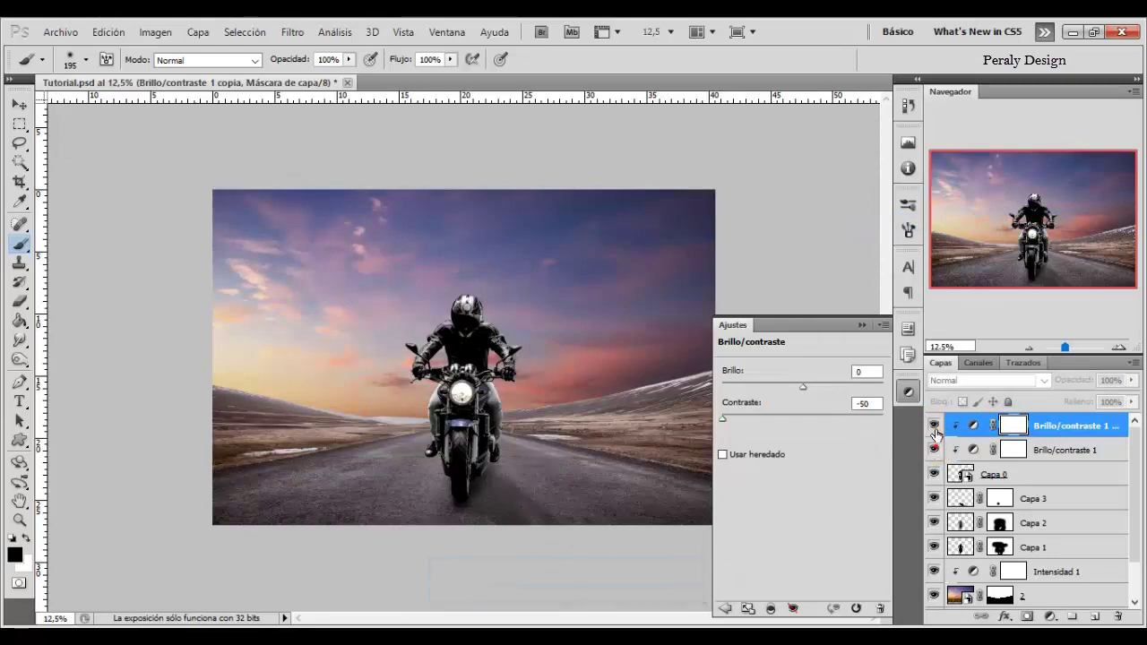
left_click(1014, 430)
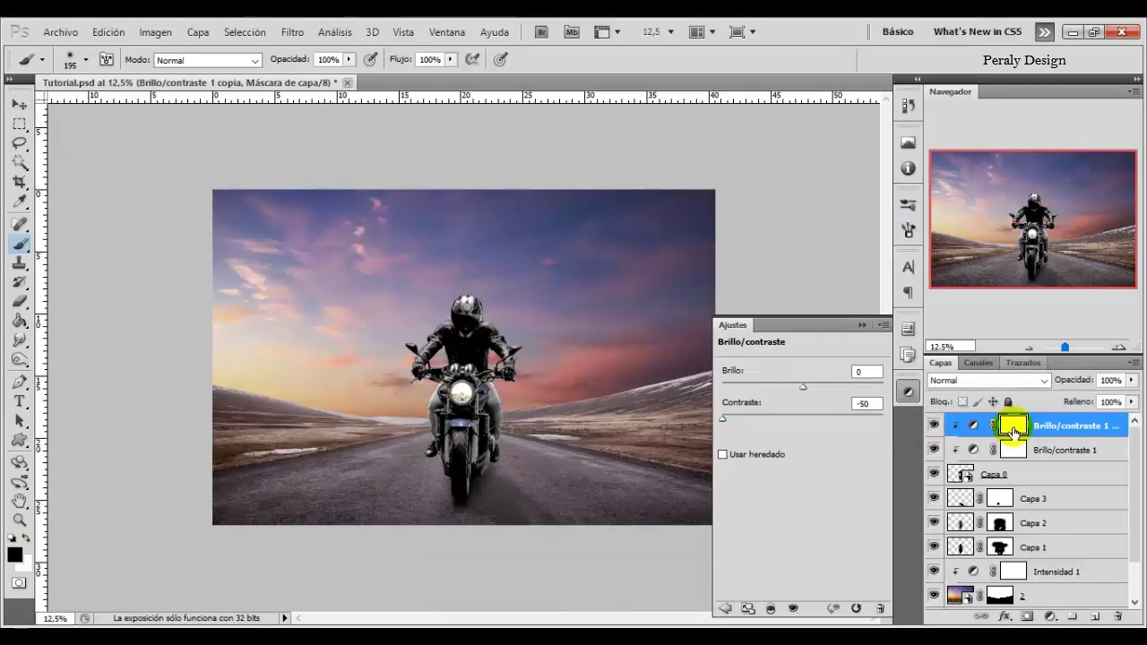
Add a clipped Levels layer, Niveles 1, with the output black level raised to 10
left_click(1050, 617)
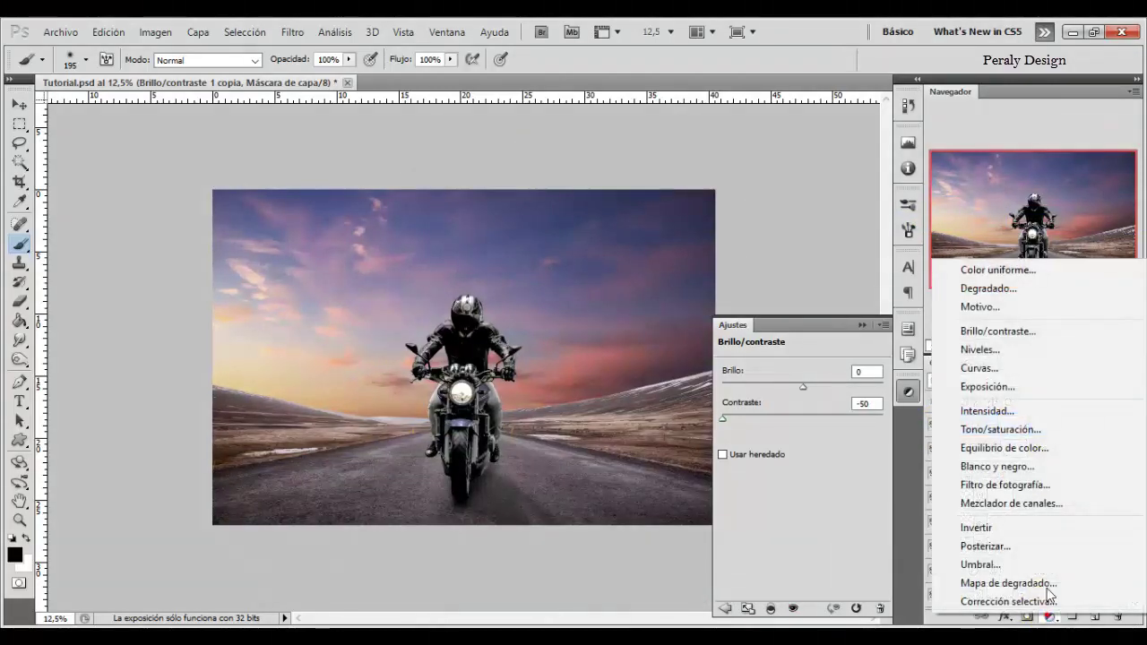
left_click(1018, 355)
right_click(1025, 398)
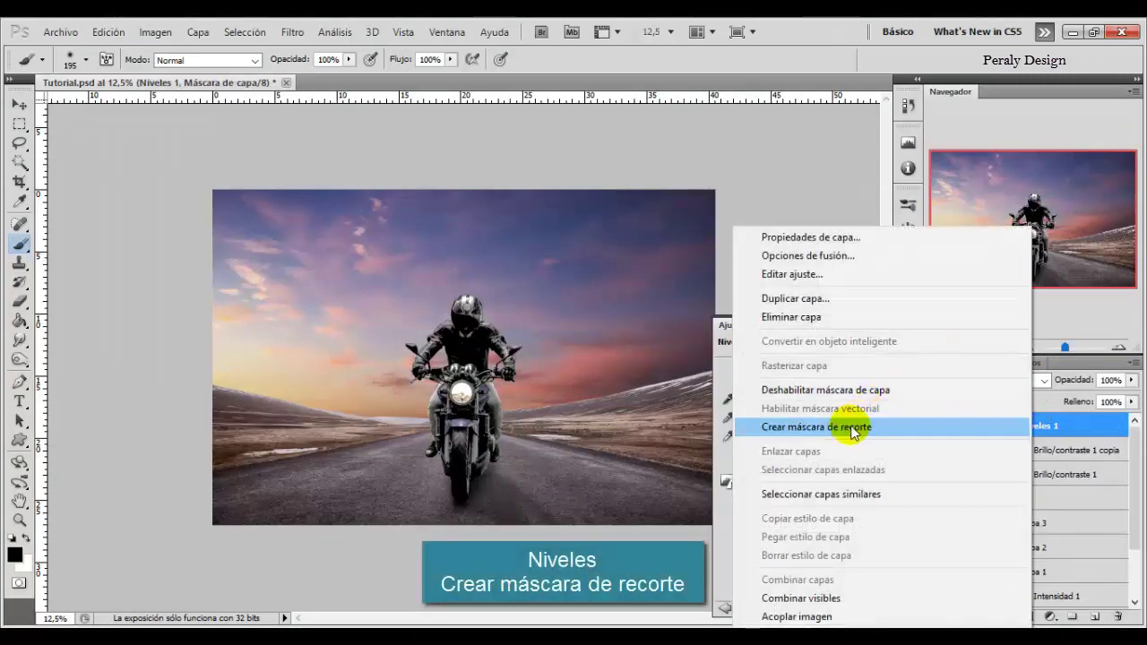
left_click(907, 428)
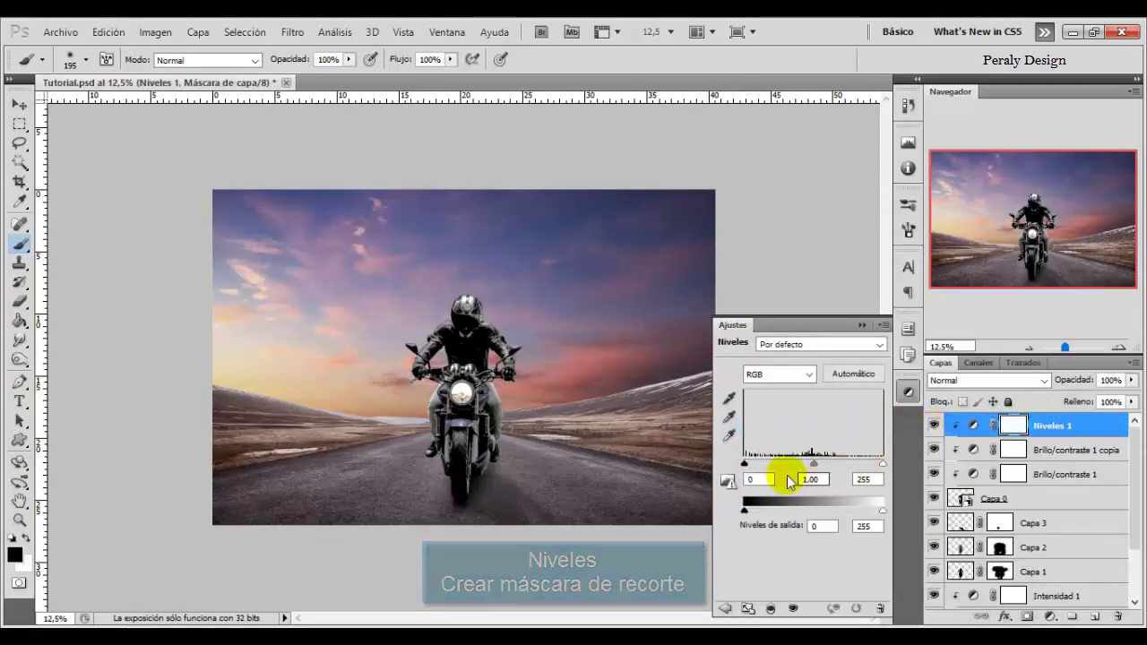
left_click_drag(743, 511, 751, 512)
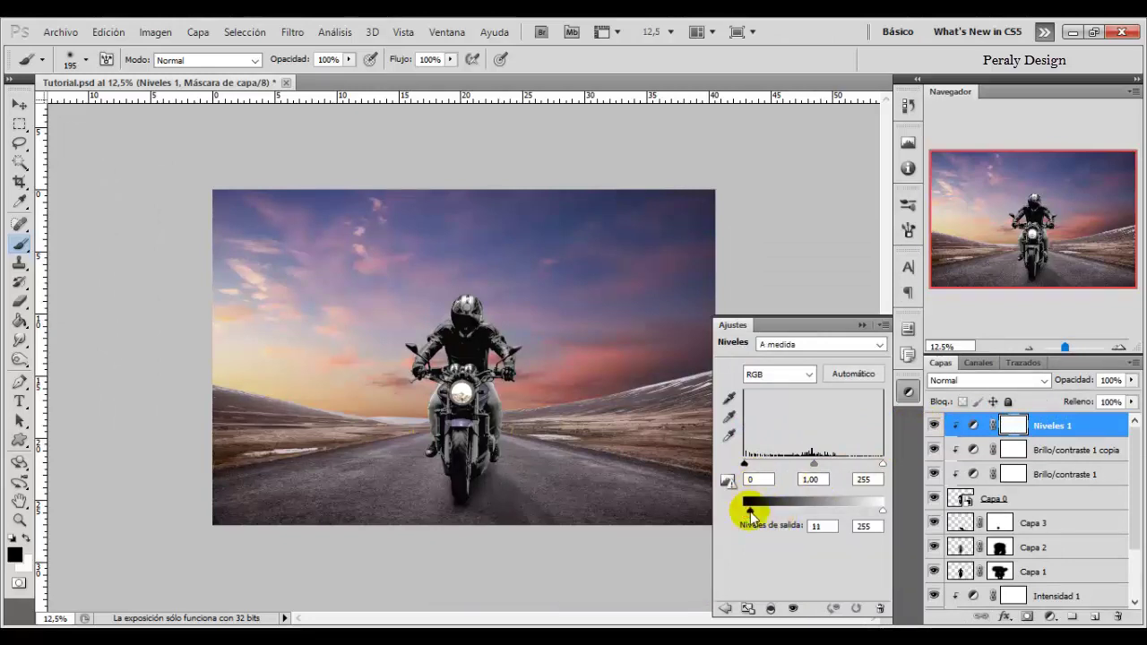
double_click(820, 527)
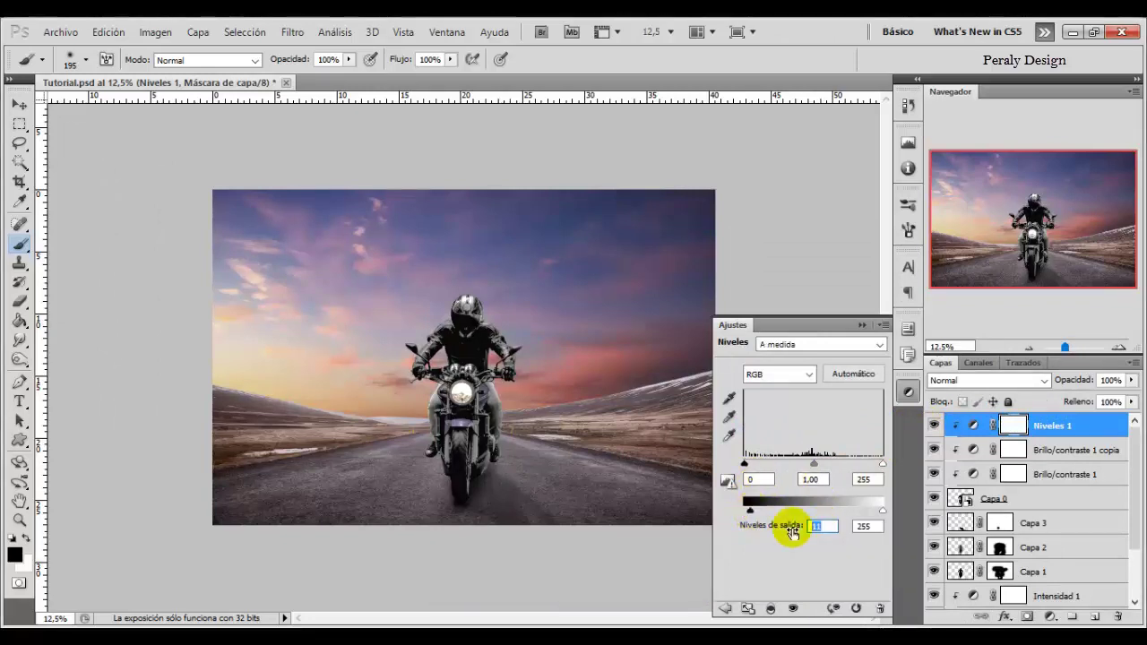
type("10")
key("Return")
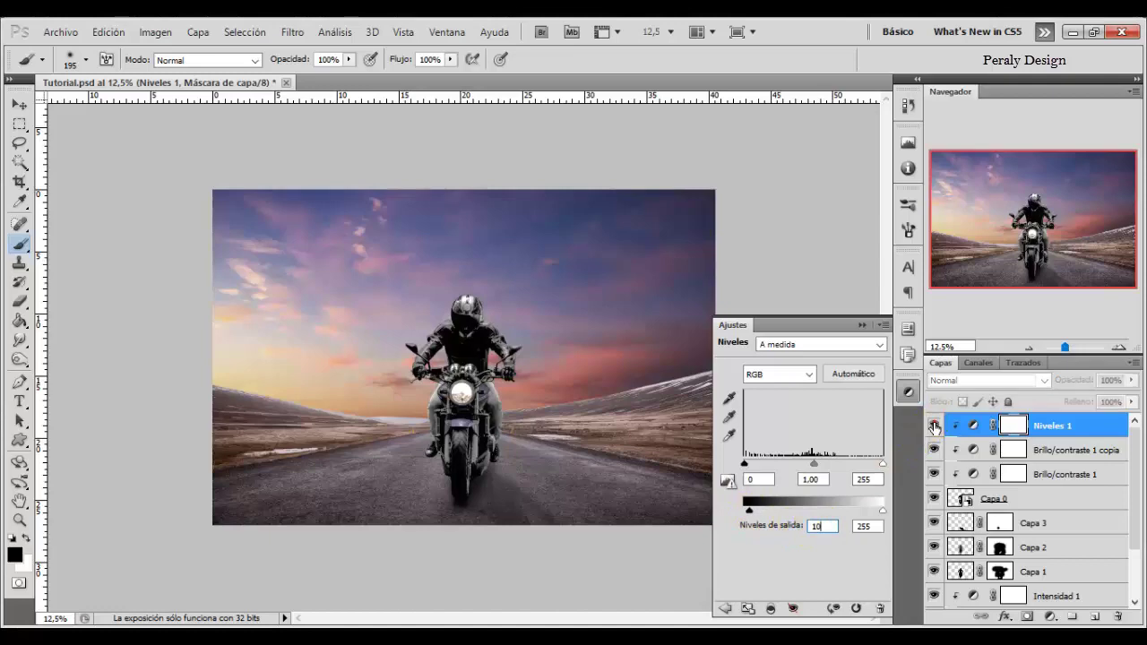
left_click(934, 426)
left_click(1050, 616)
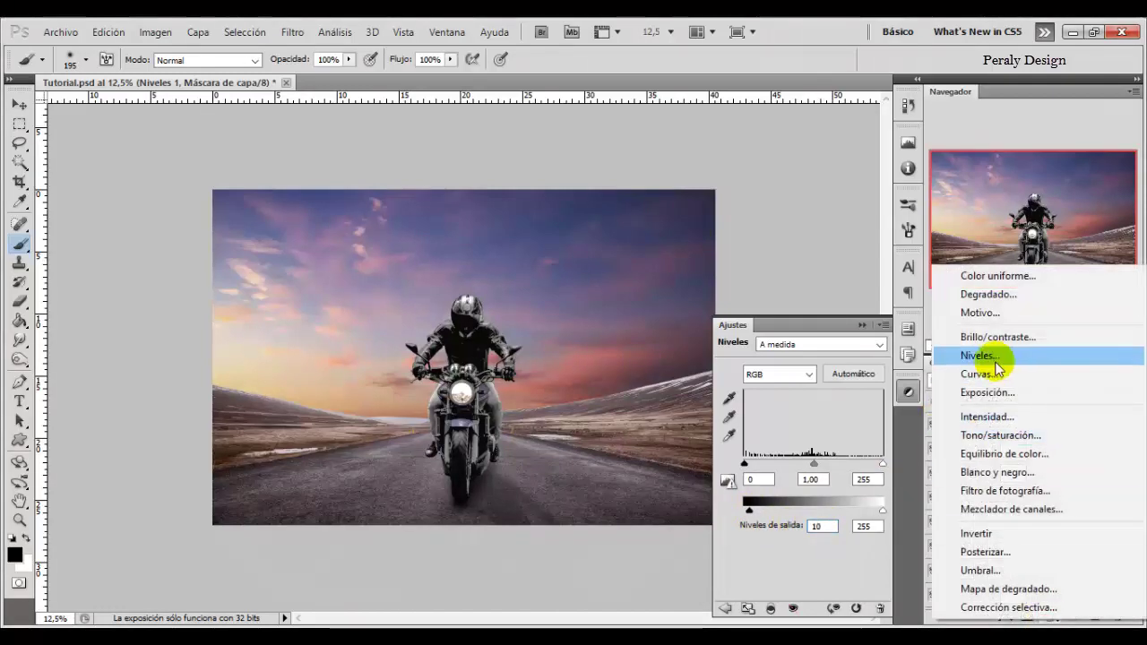
Add a clipped Color Balance layer with midtones Cyan-Red +22 and Yellow-Blue -5
left_click(1002, 453)
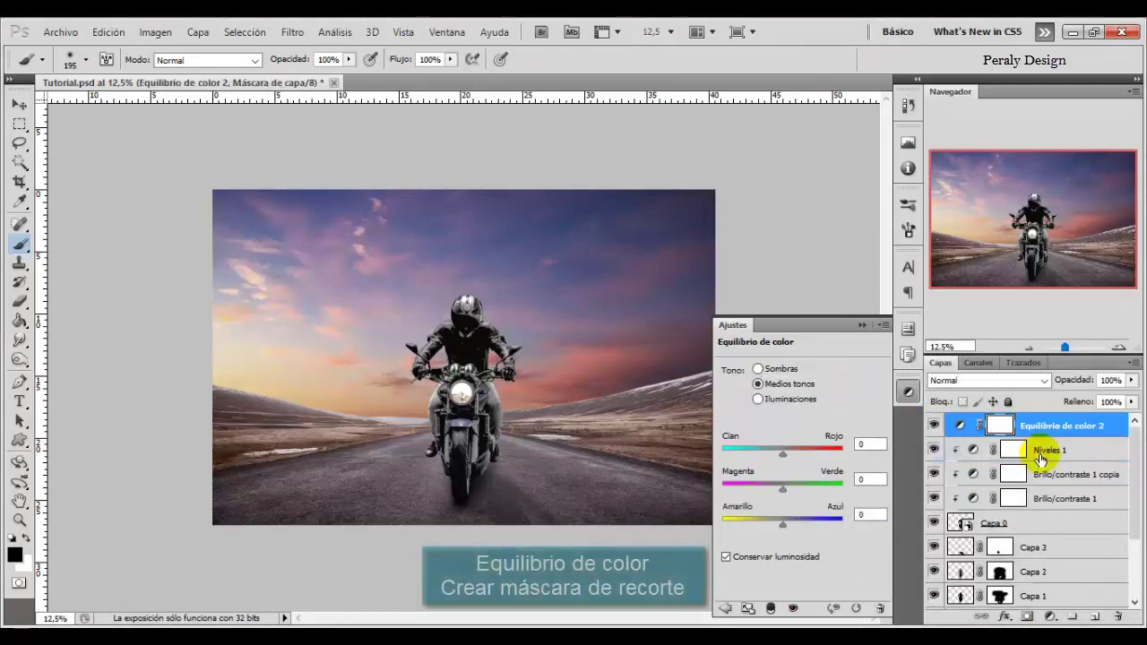
right_click(1045, 426)
left_click(979, 224)
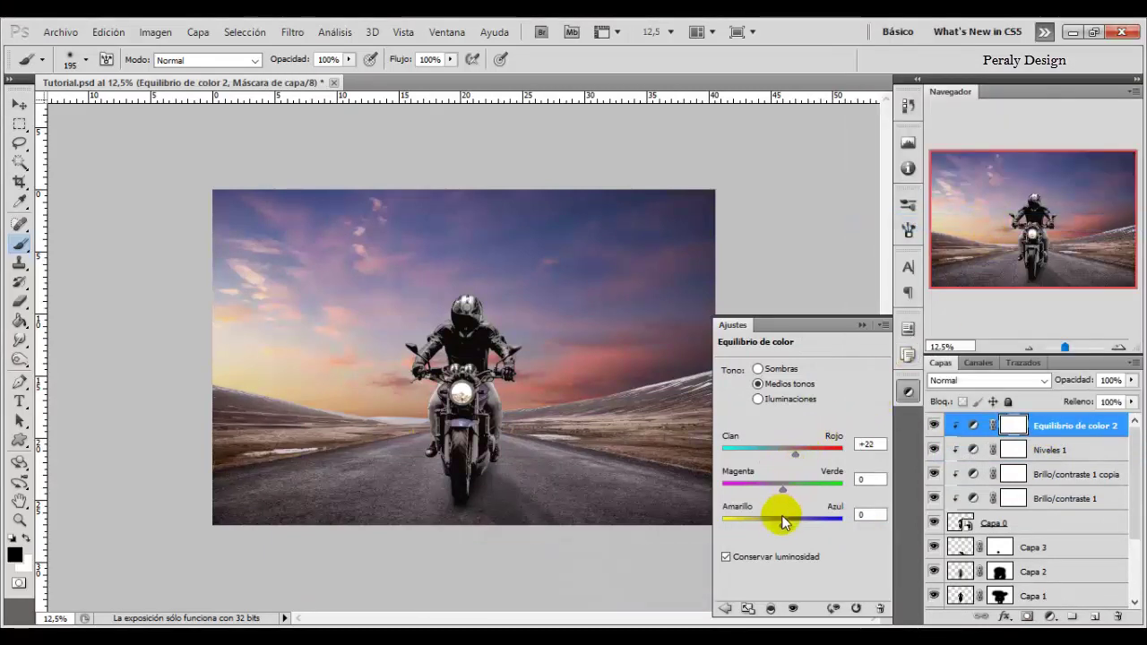
left_click_drag(782, 524, 778, 525)
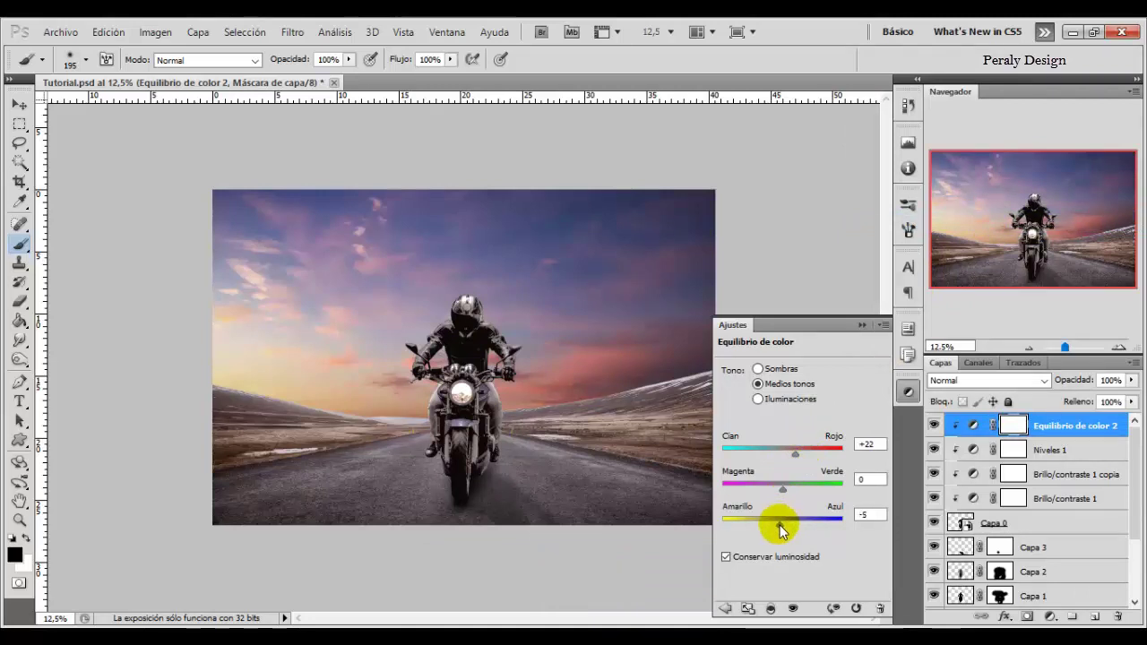
left_click(934, 426)
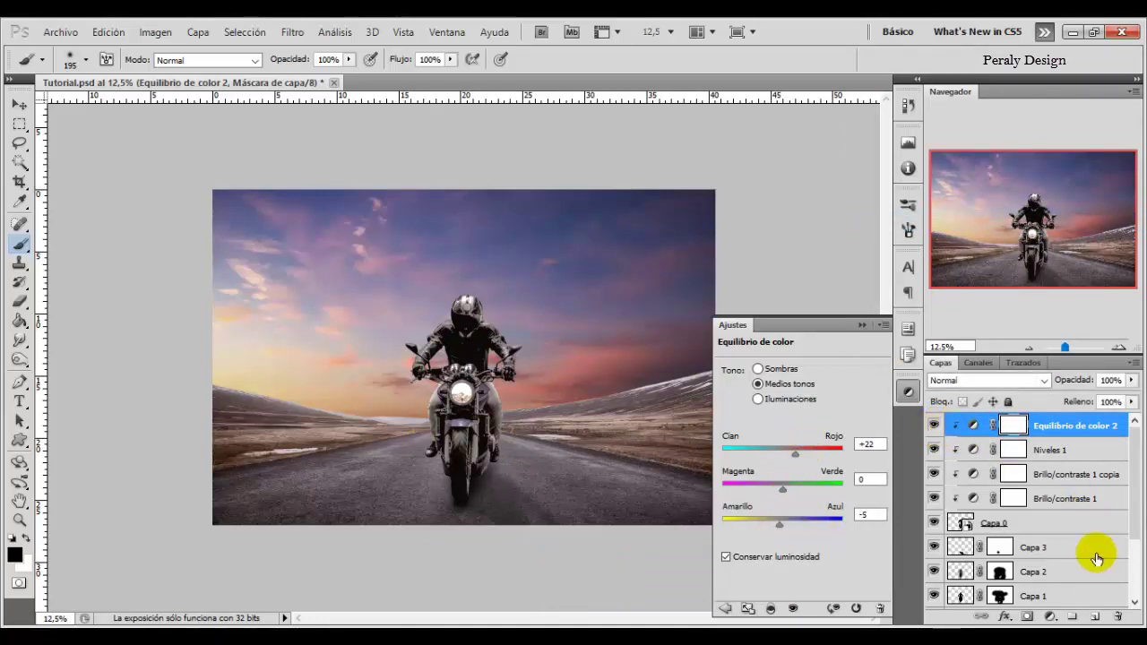
Add a new layer, Capa 4, clipped to the layers below
left_click(1095, 618)
right_click(1020, 418)
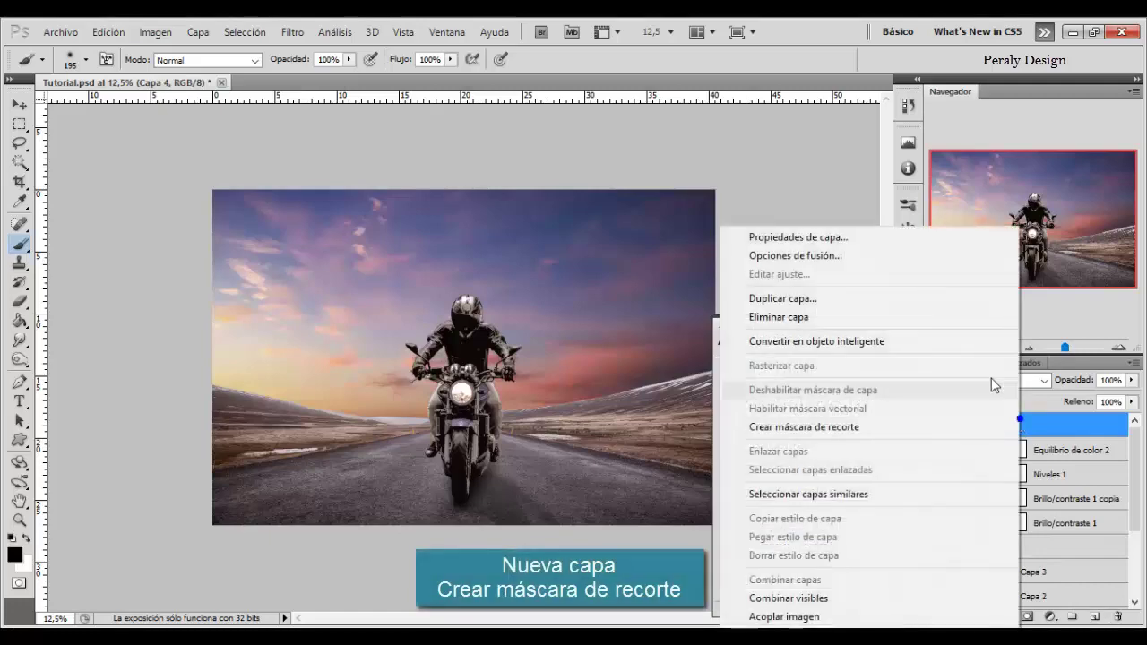
left_click(892, 435)
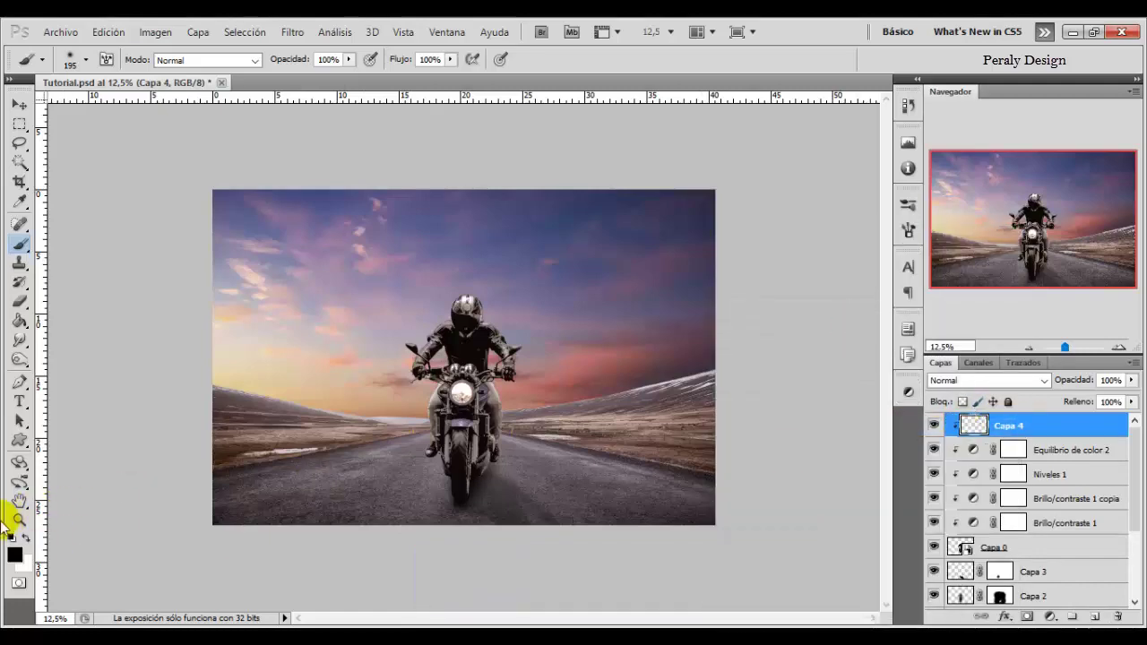
Zoom in to 25% on the rider and reselect Capa 4 with the Brush tool
left_click(19, 519)
left_click(465, 360)
left_click(467, 367)
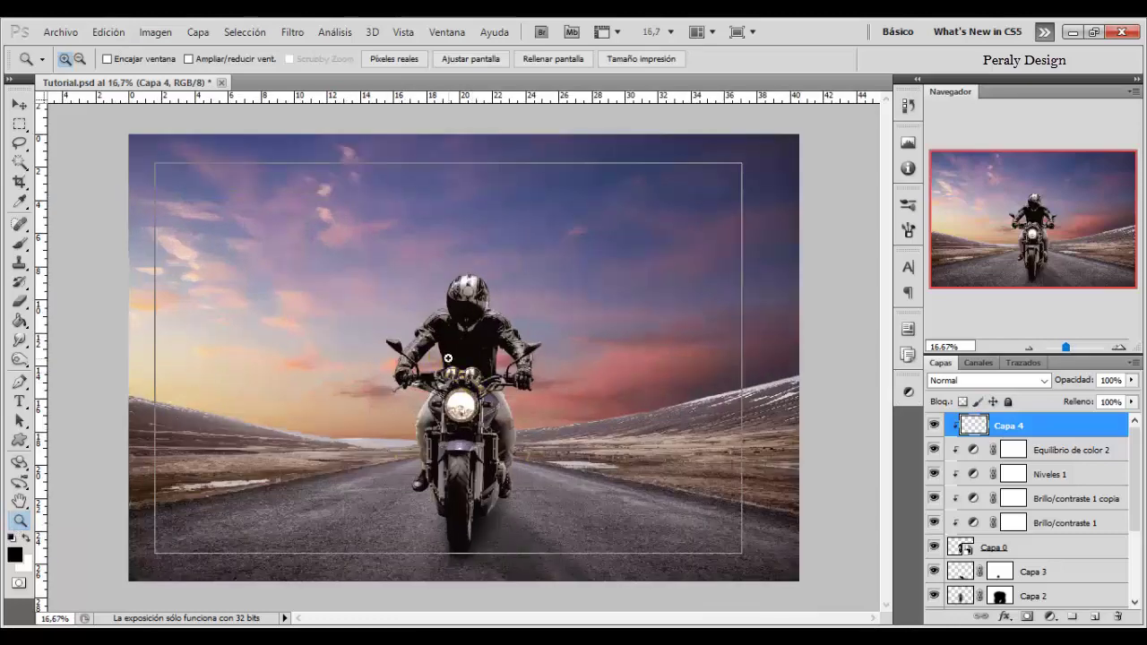
left_click_drag(454, 344, 454, 303)
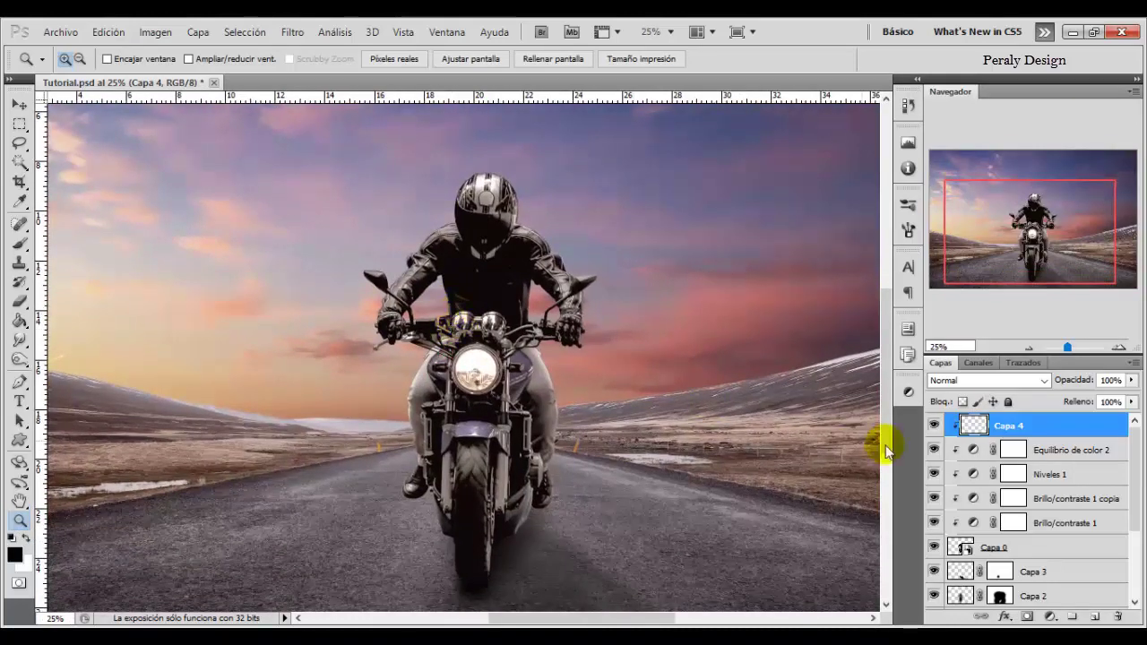
left_click(969, 422)
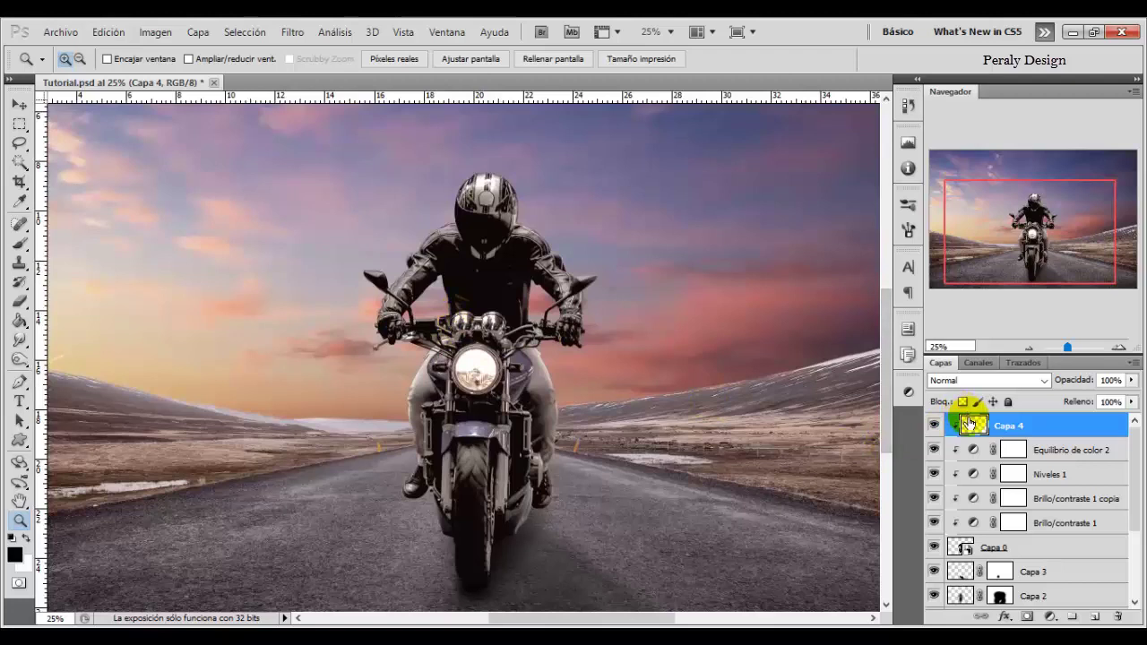
left_click(19, 242)
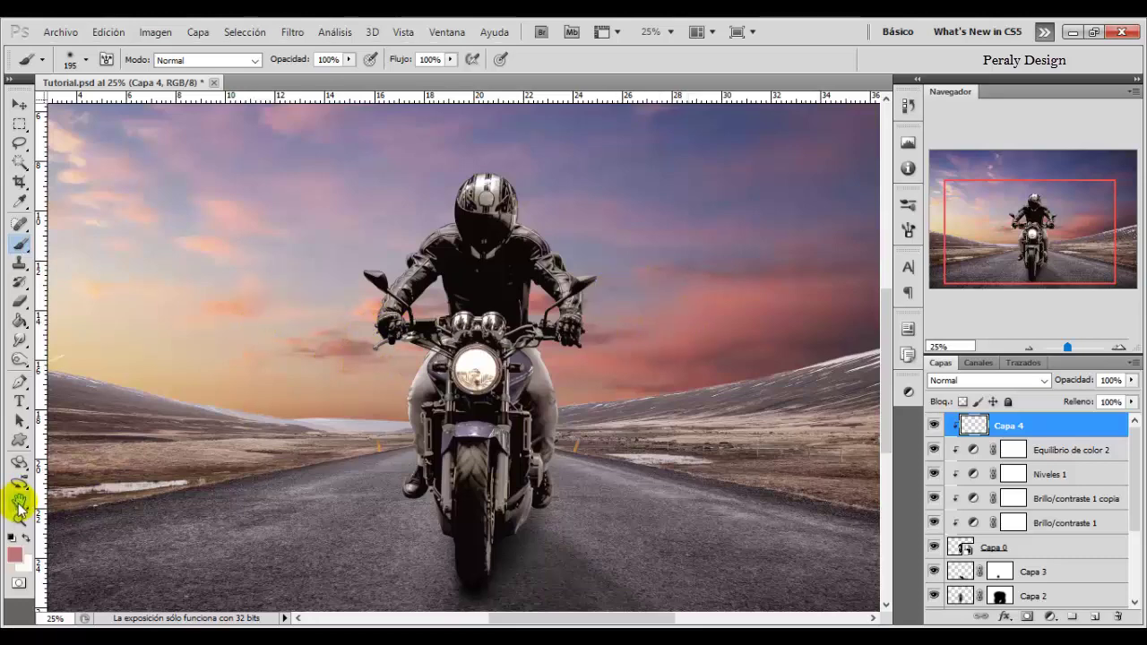
Set the foreground colour to a bright saturated orange (ff8a00)
left_click(14, 554)
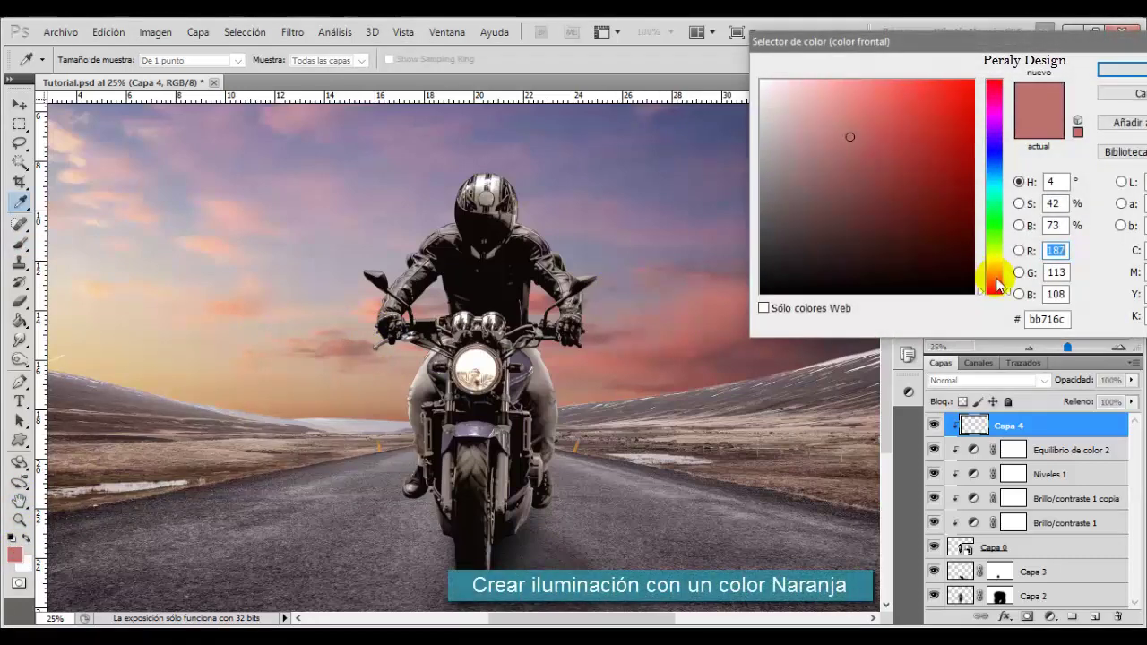
left_click_drag(995, 292, 997, 278)
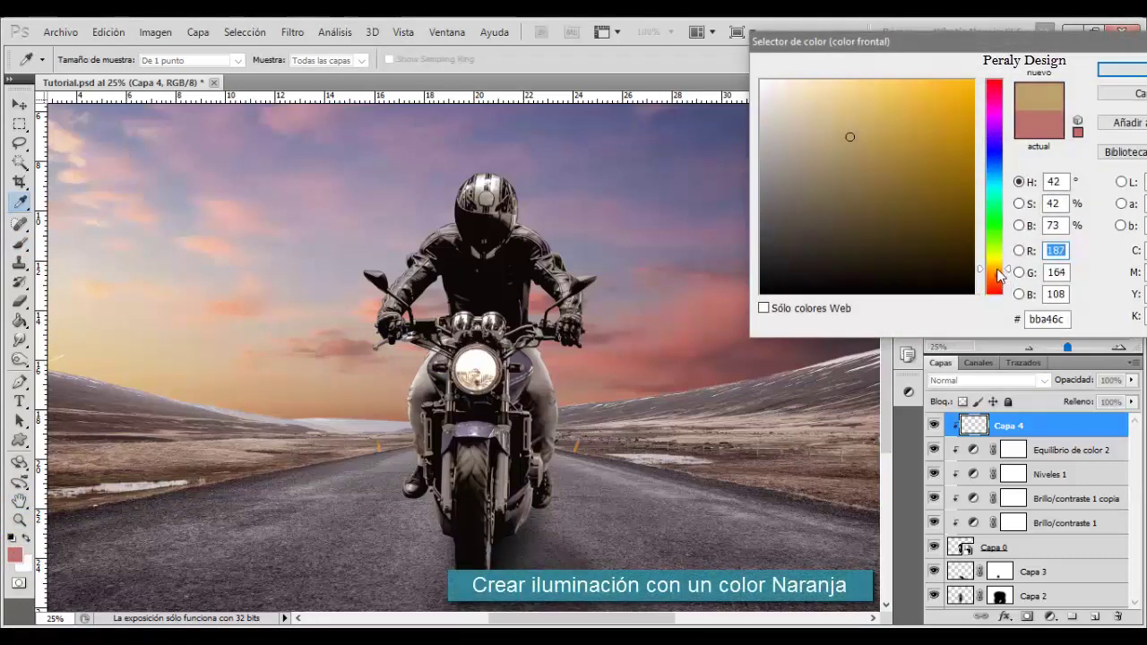
left_click(884, 95)
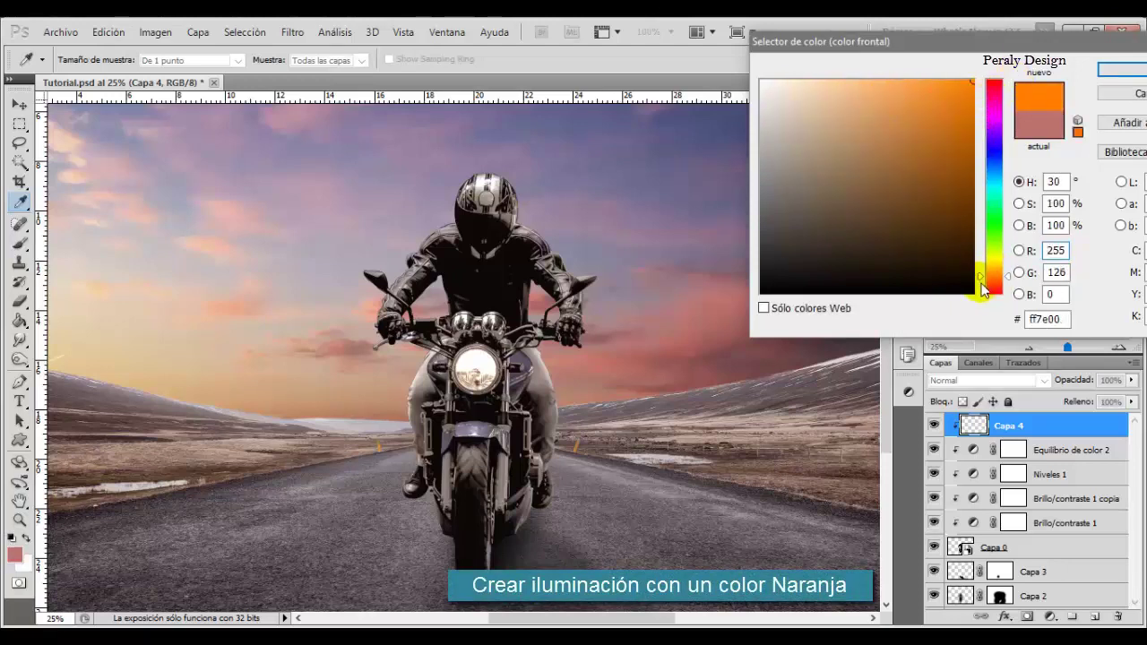
left_click_drag(993, 277, 995, 277)
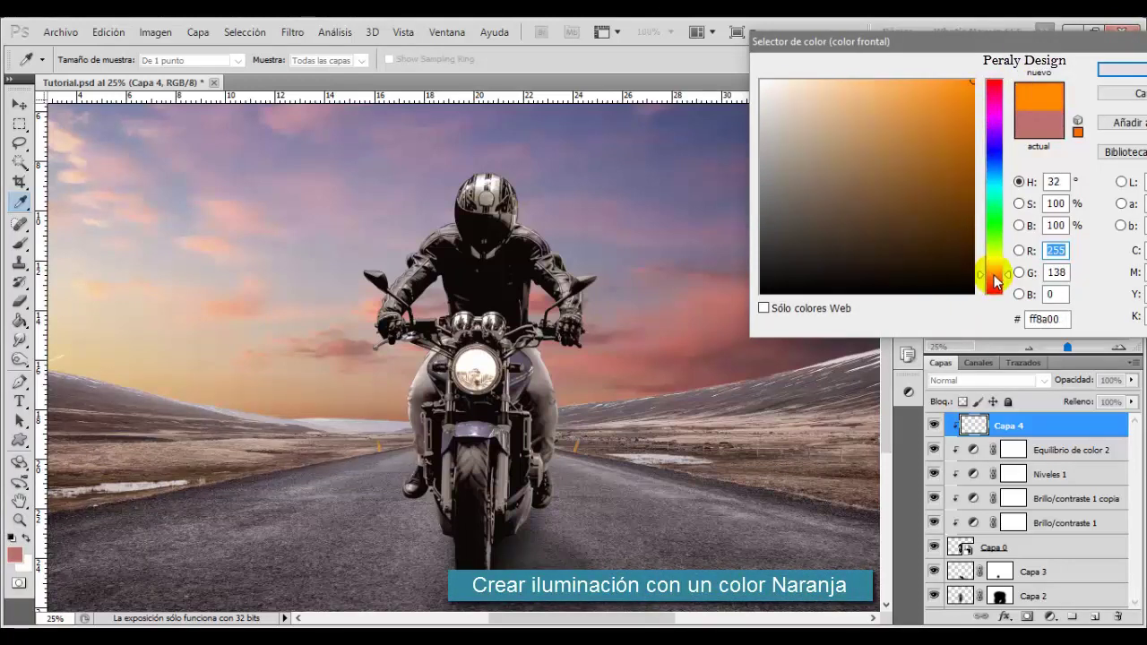
left_click(1120, 69)
Paint orange rim light on Capa 4 along the helmet, left arm and headlight area
key("b")
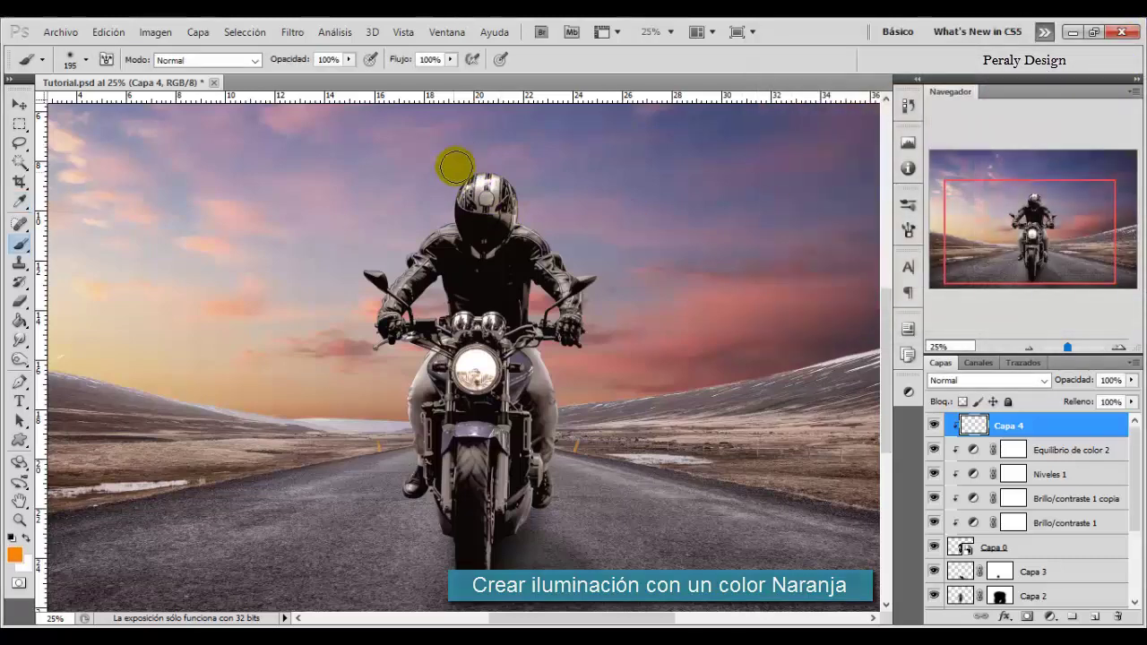
right_click(184, 217)
left_click(630, 61)
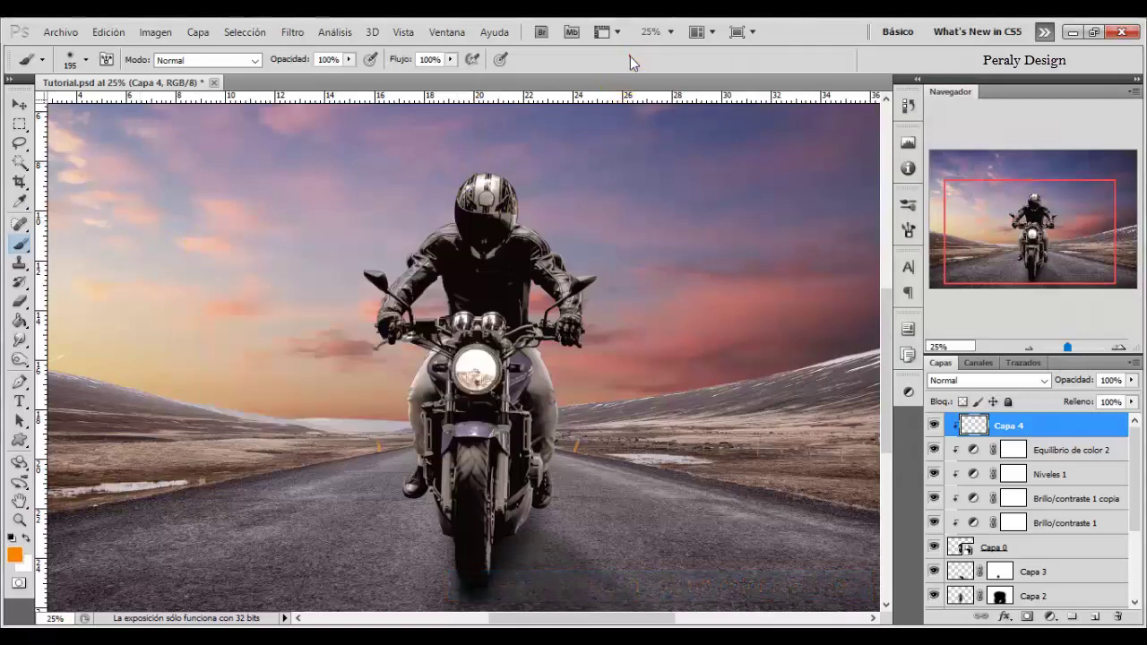
mouse_move(509, 157)
left_mouse_down()
mouse_move(439, 183)
mouse_move(439, 202)
left_mouse_up()
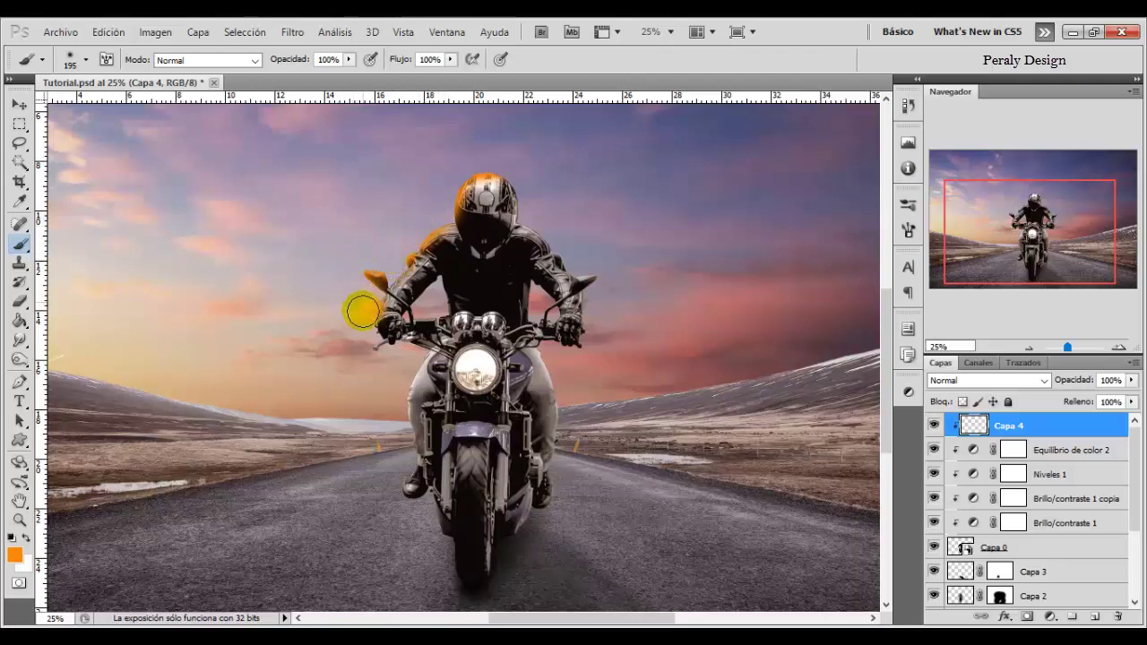
mouse_move(362, 311)
left_mouse_down()
mouse_move(411, 370)
mouse_move(397, 462)
left_mouse_up()
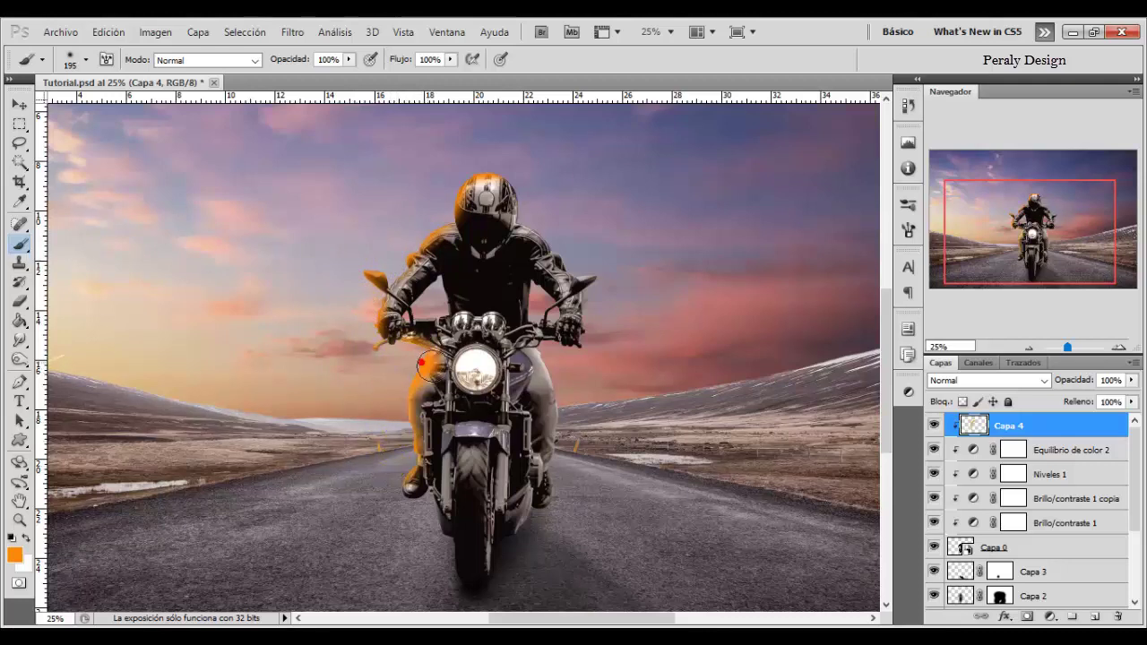
left_click_drag(425, 366, 486, 371)
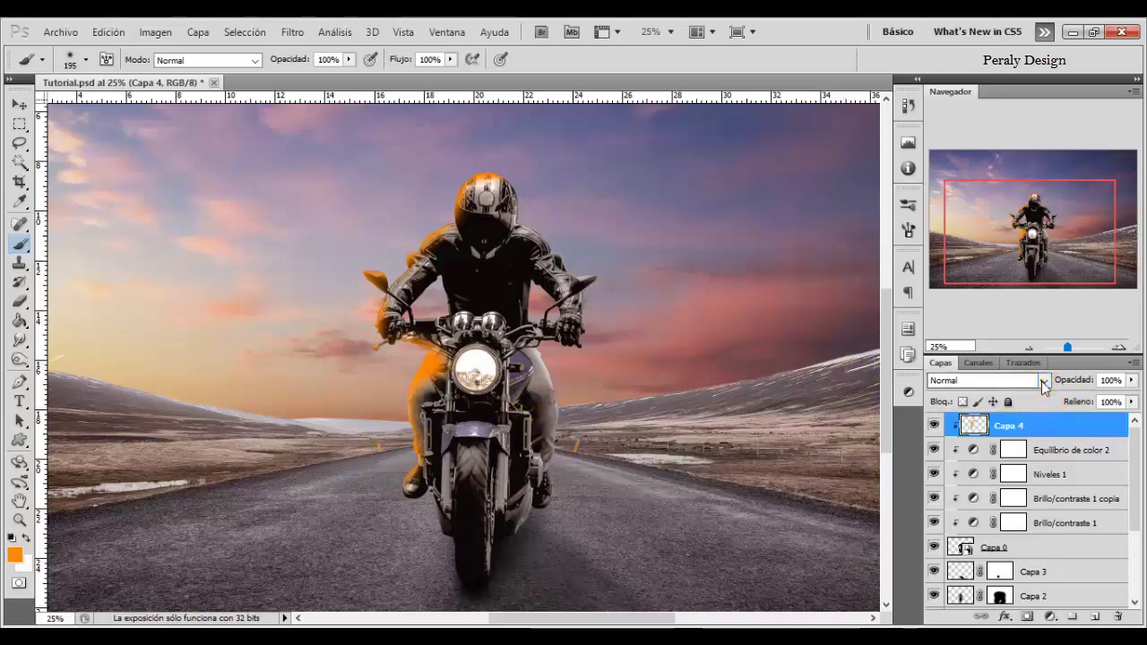
Set Capa 4 to Trama (Screen) blending at 50% fill and add a layer mask
left_click(1030, 380)
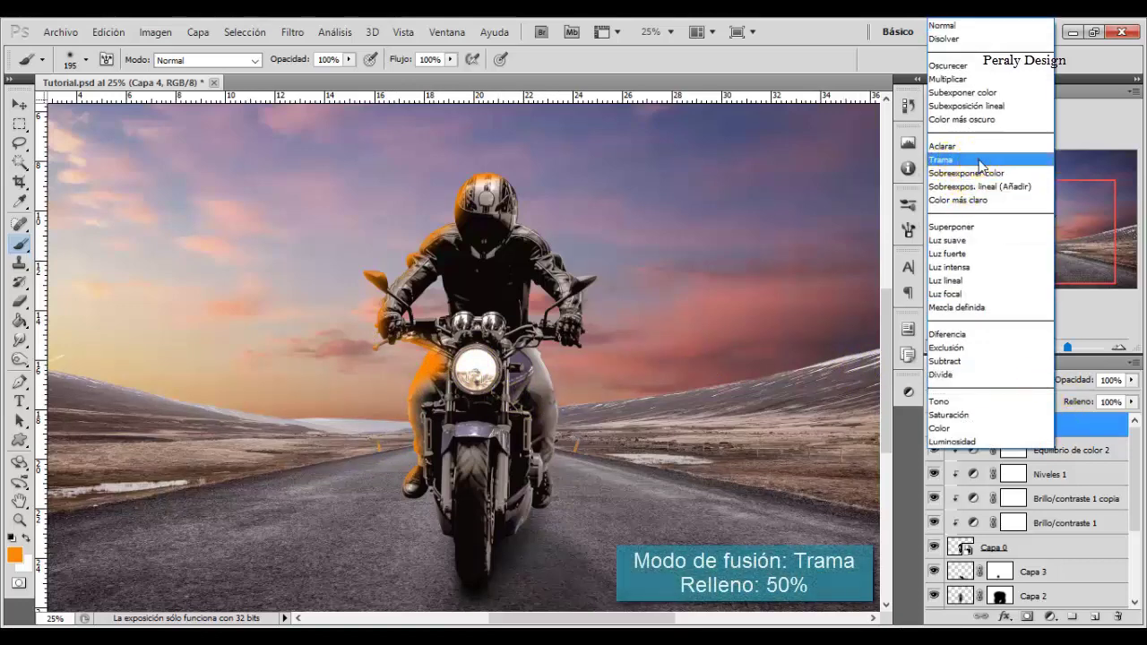
left_click(948, 159)
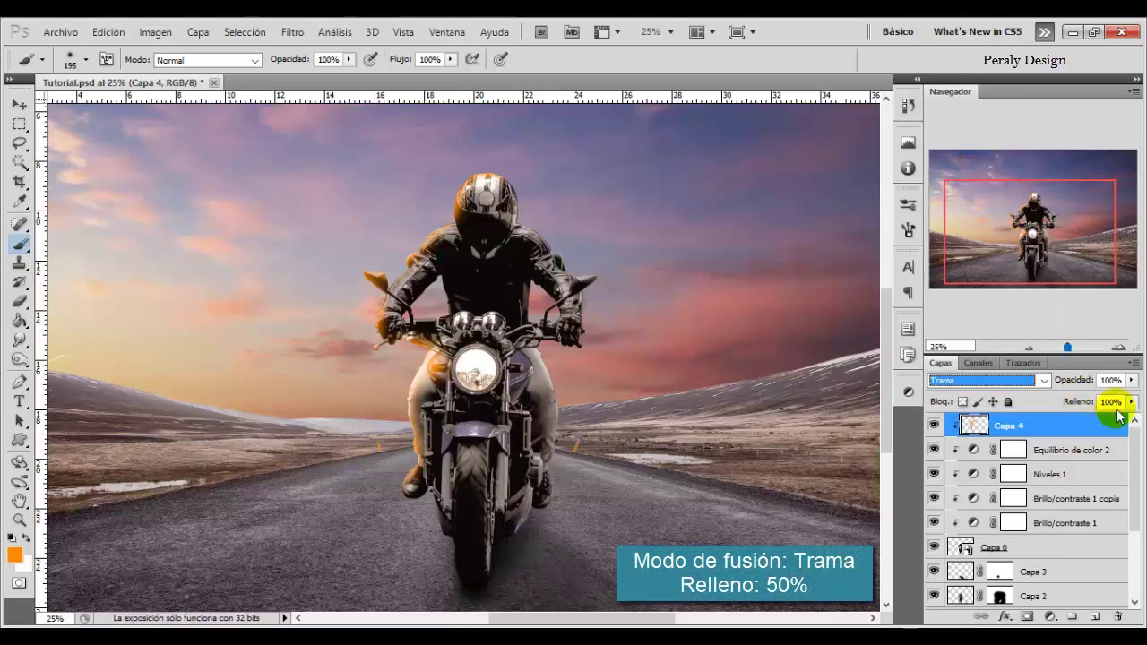
left_click(1112, 401)
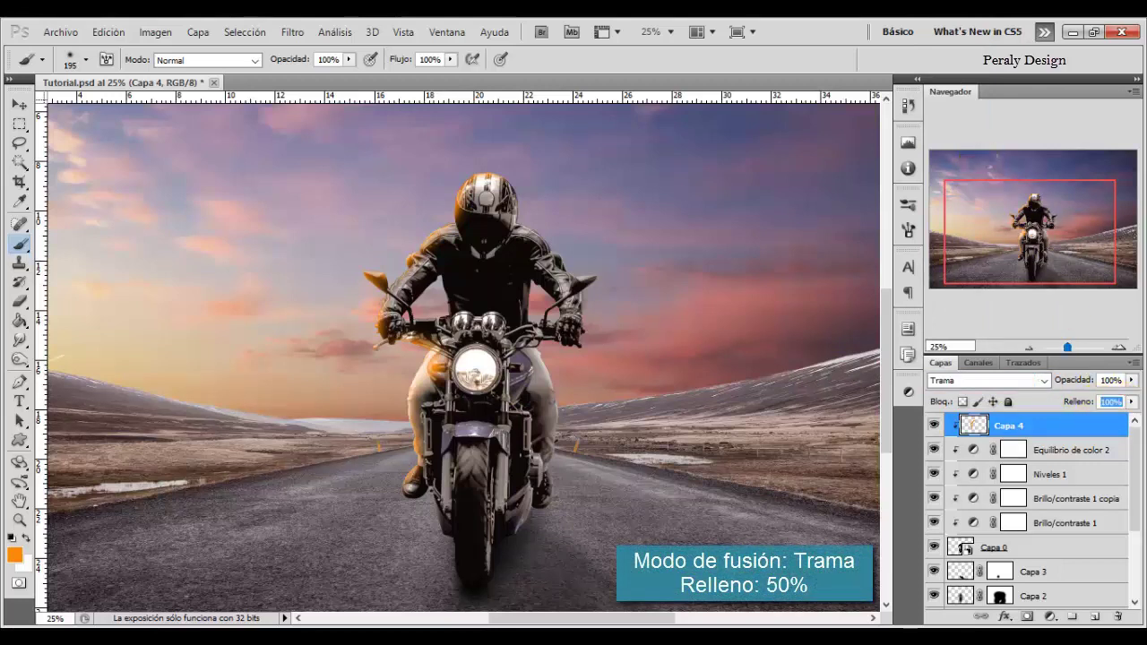
type("50")
key("Return")
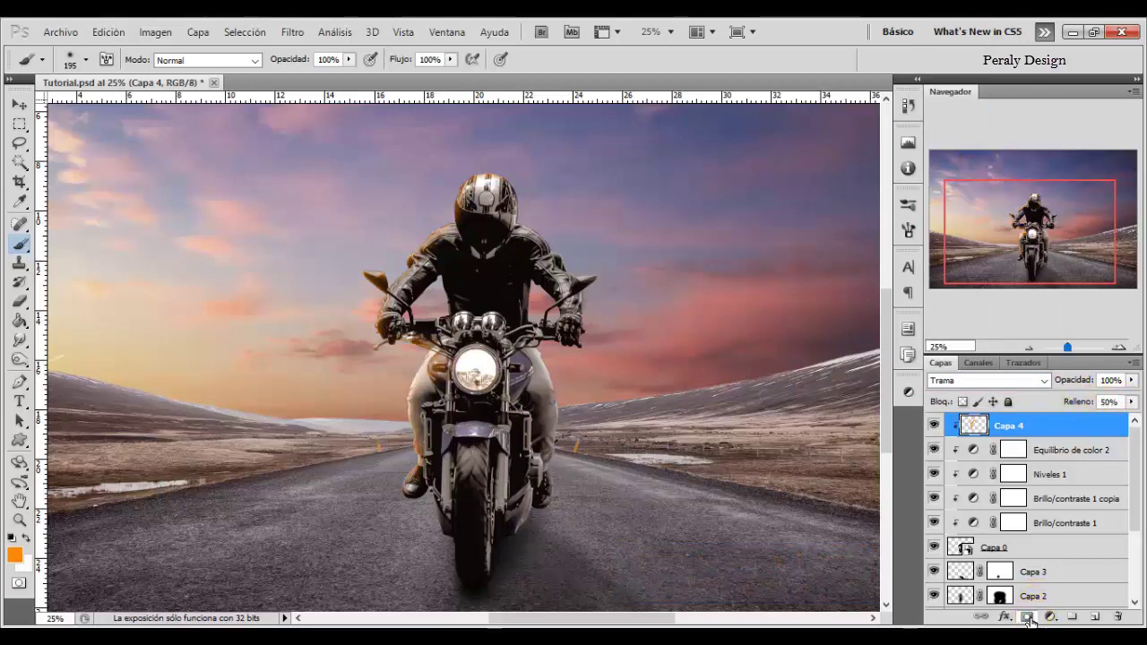
left_click(1027, 618)
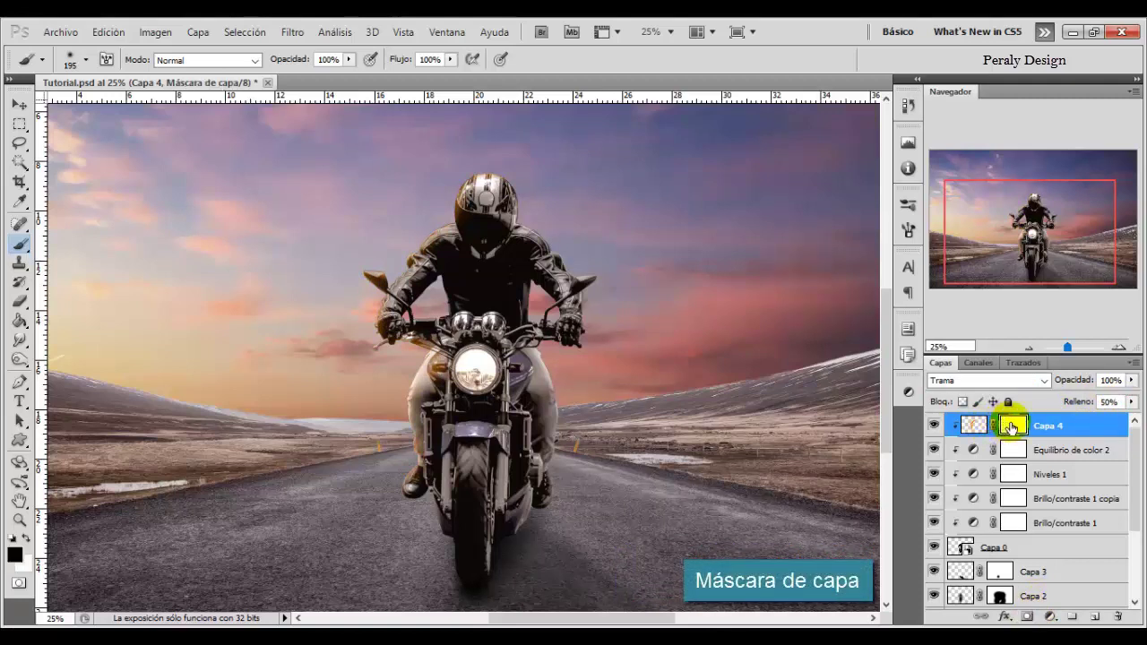
On Capa 4's mask, paint out the orange tint over the rider and headlight
left_click(12, 243)
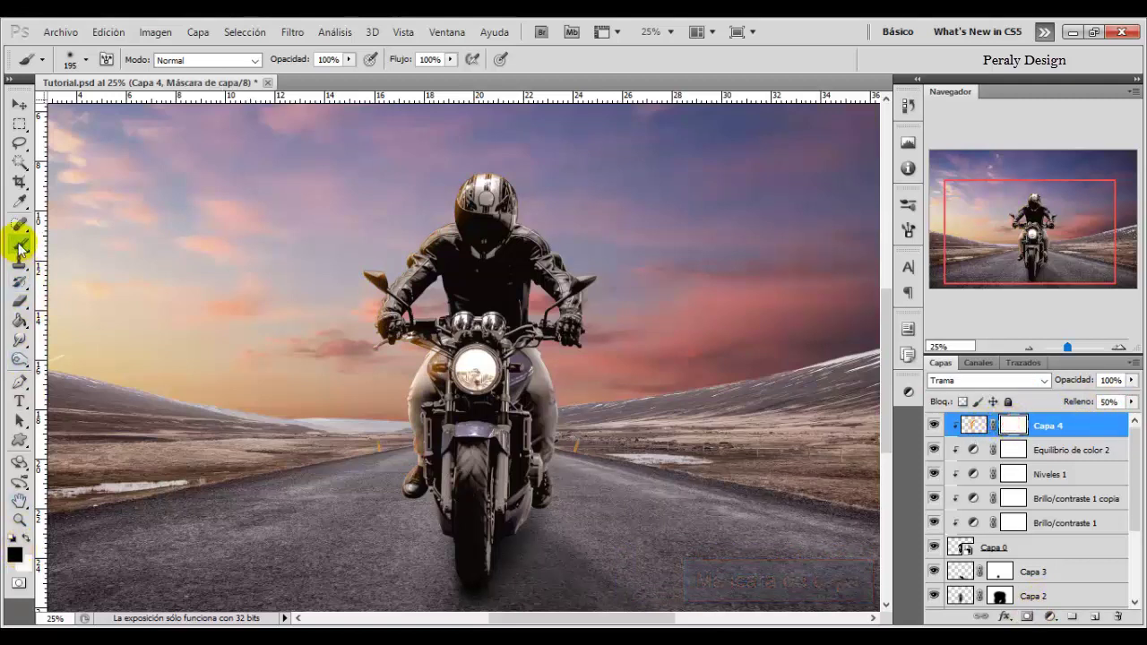
left_click(332, 320)
left_click(495, 303)
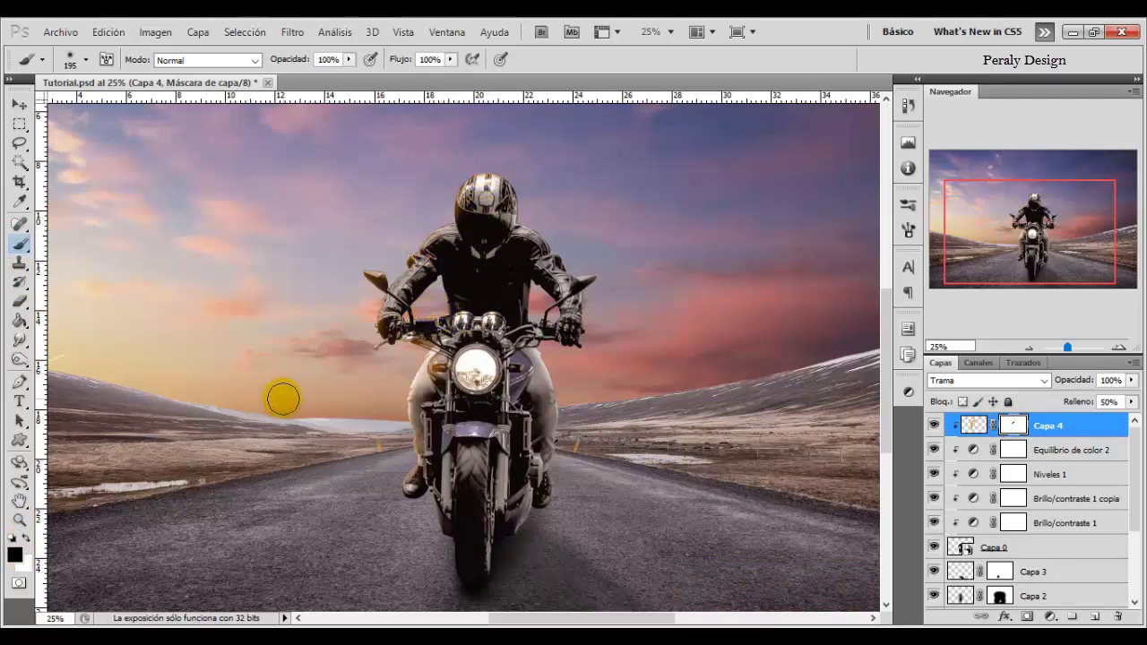
left_click_drag(445, 365, 473, 372)
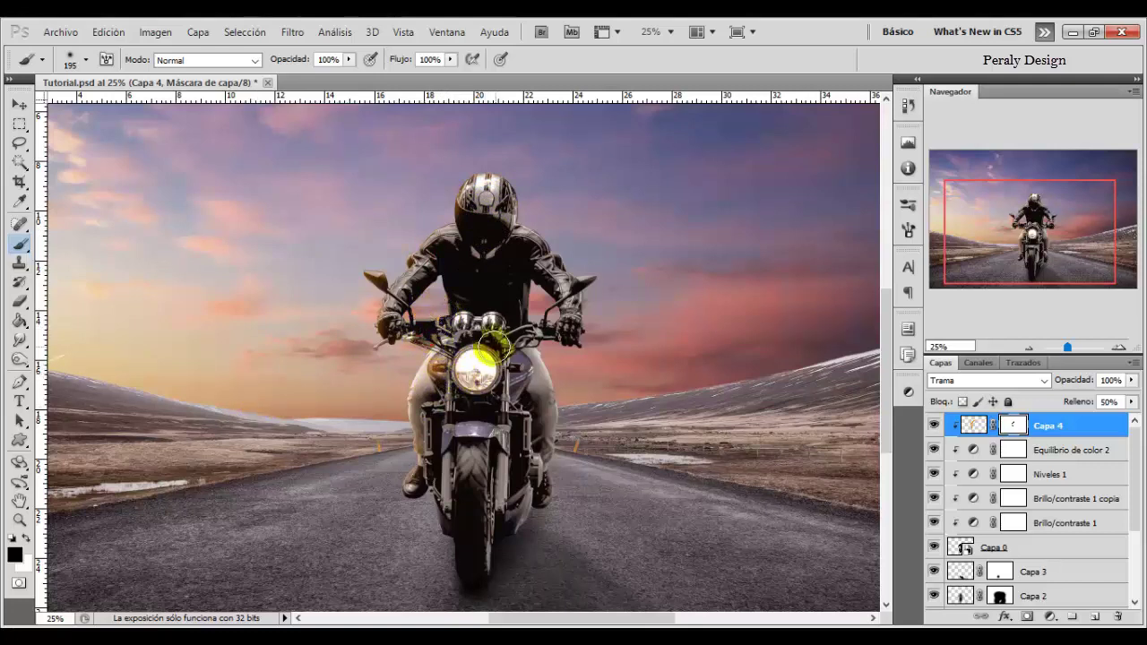
right_click(487, 345)
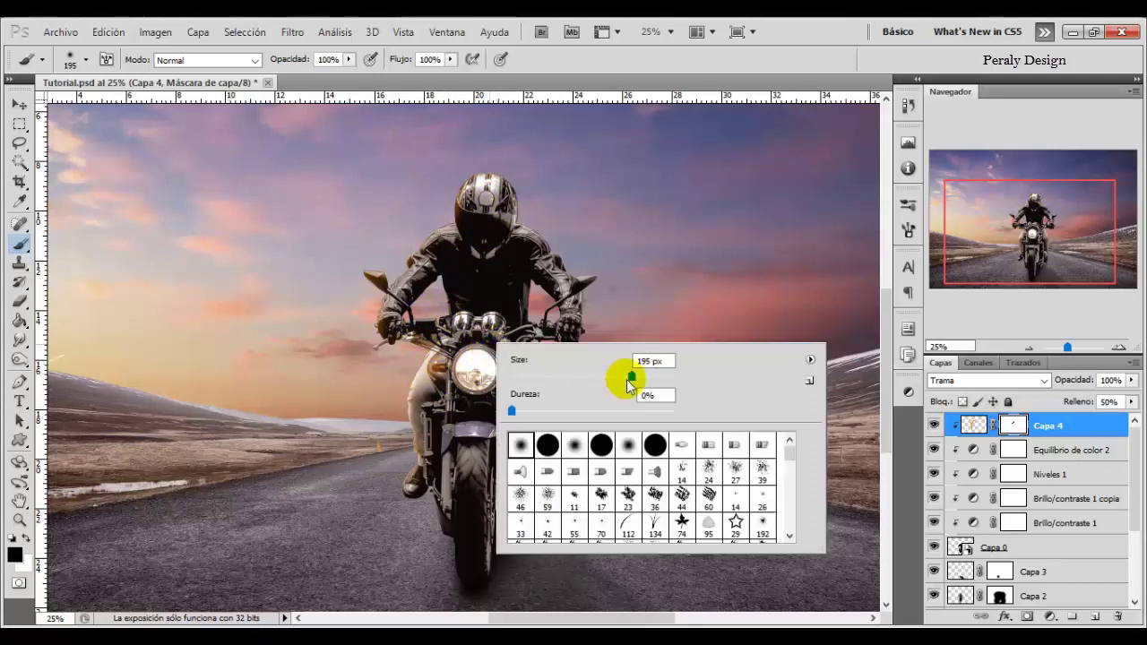
left_click_drag(629, 376, 593, 377)
key("Return")
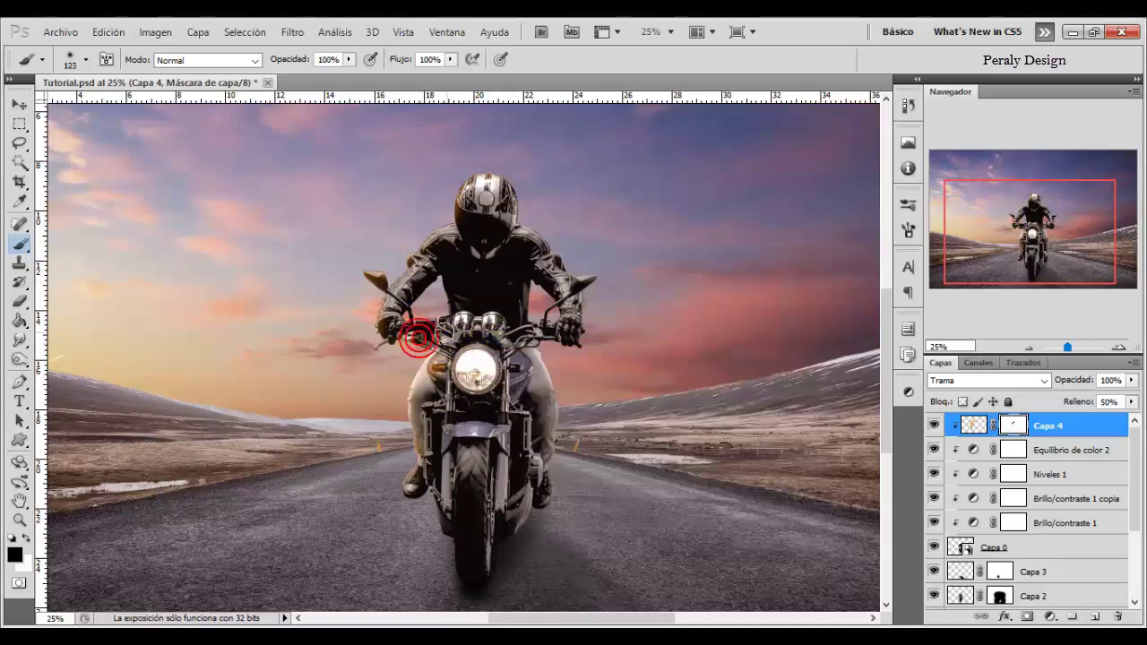
Adjust the masking brush through 53, 98 and 147 px sizes
right_click(432, 294)
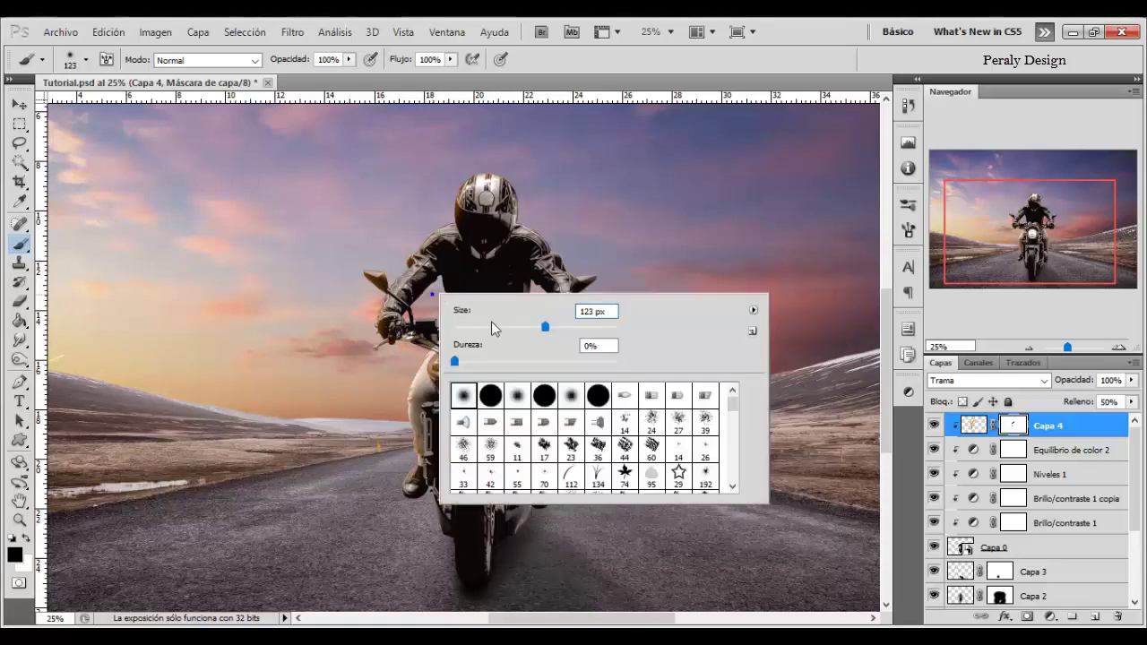
left_click(370, 276)
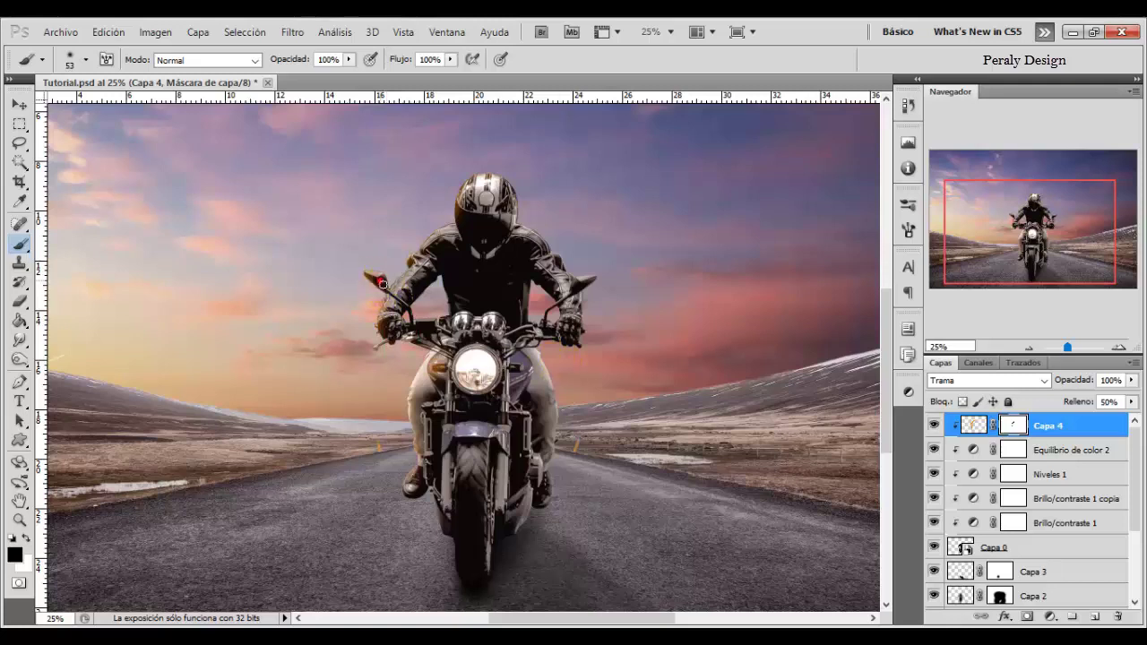
right_click(419, 419)
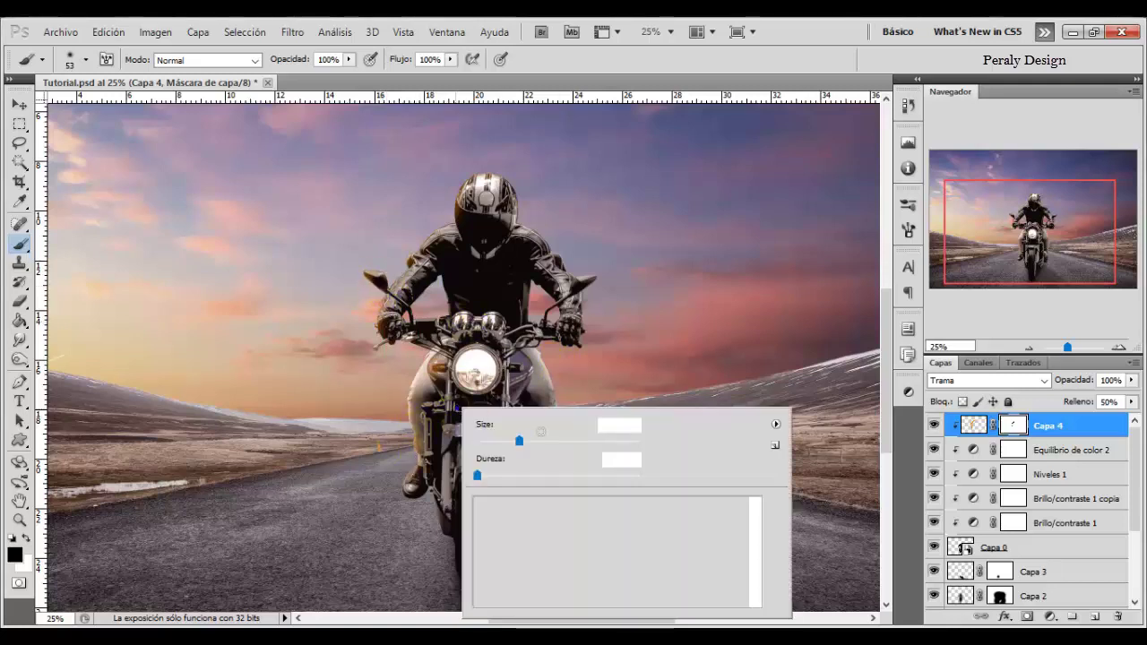
left_click_drag(559, 440, 581, 441)
key("Return")
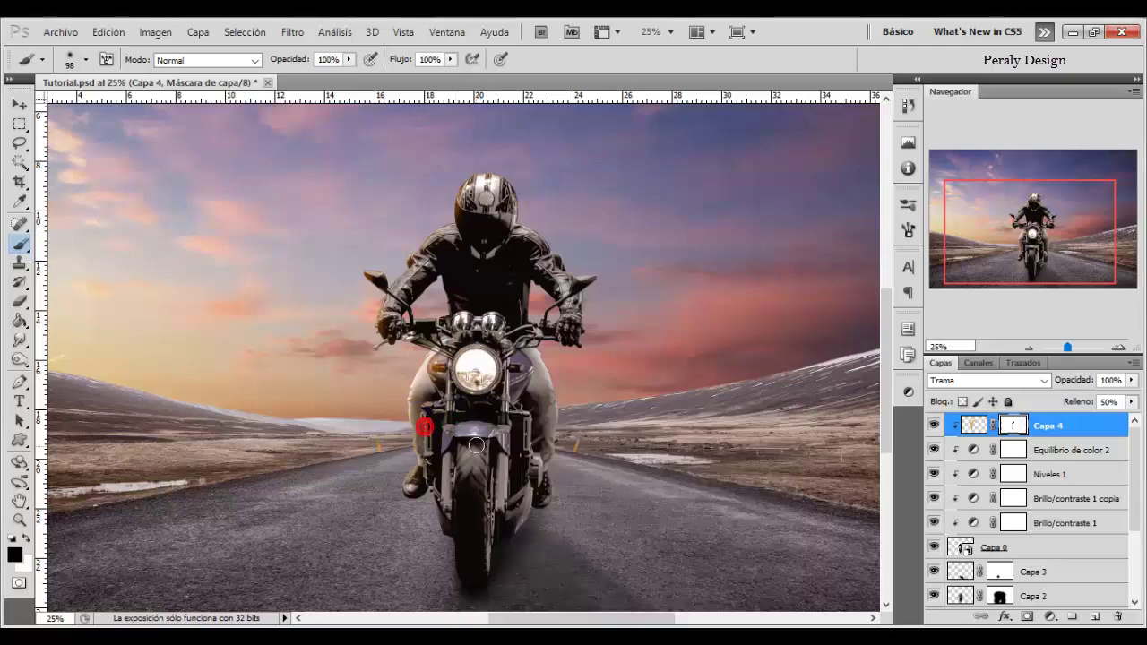
right_click(476, 446)
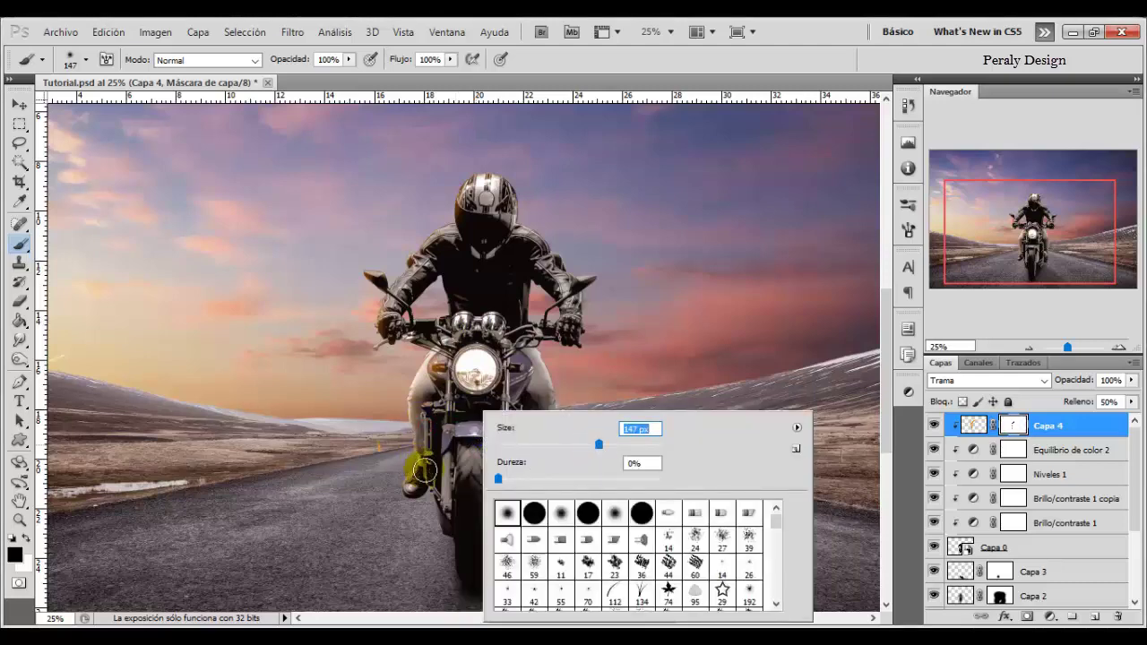
key("Return")
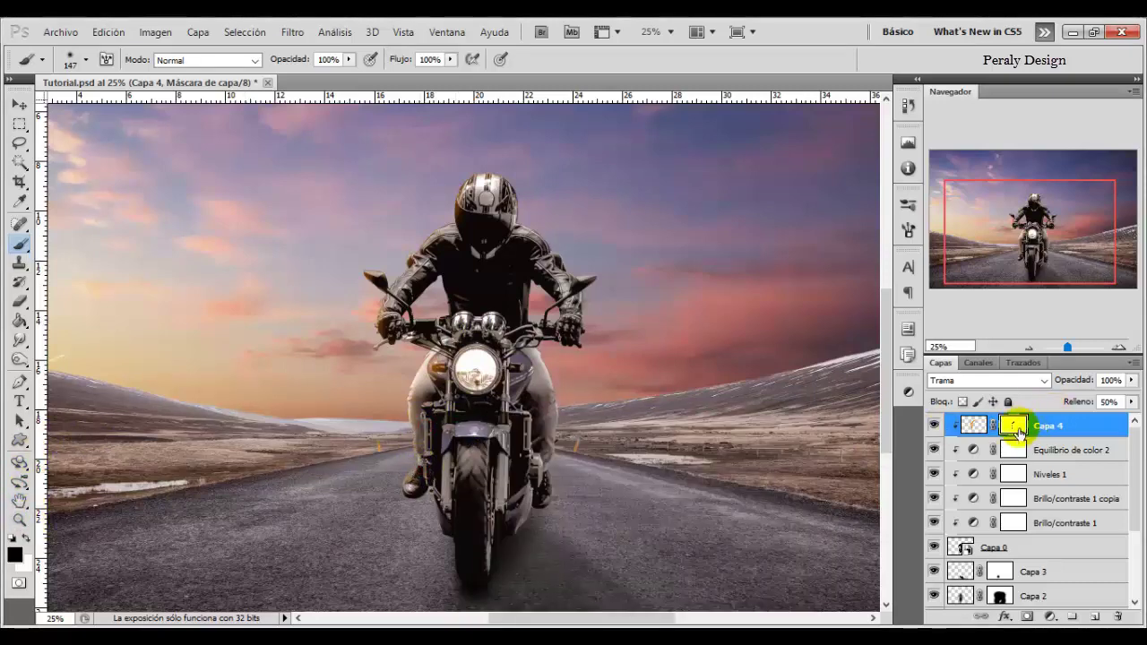
On Capa 4's pixels, paint a small orange touch near the left handlebar with a 25 px brush
left_click(970, 429)
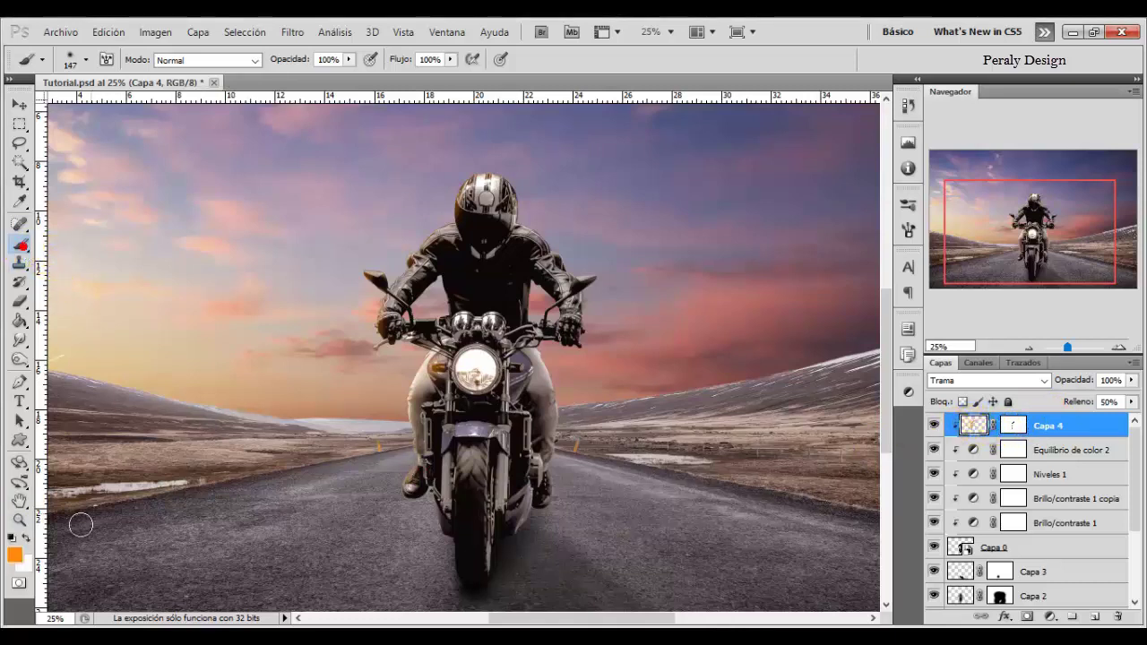
right_click(566, 413)
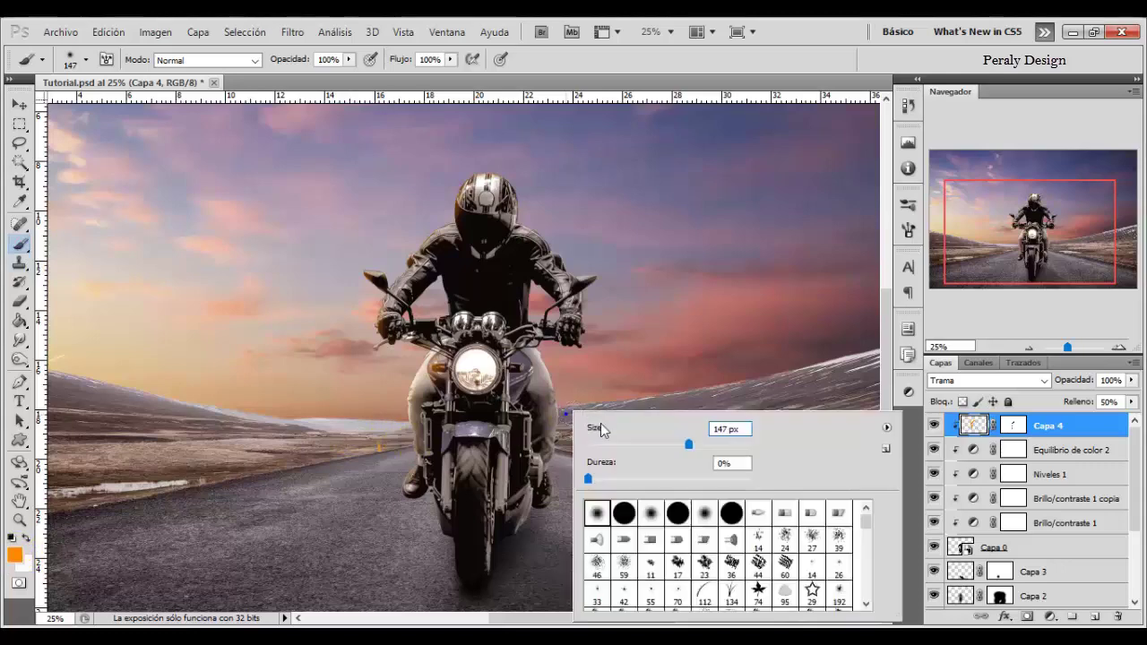
left_click_drag(634, 445, 621, 446)
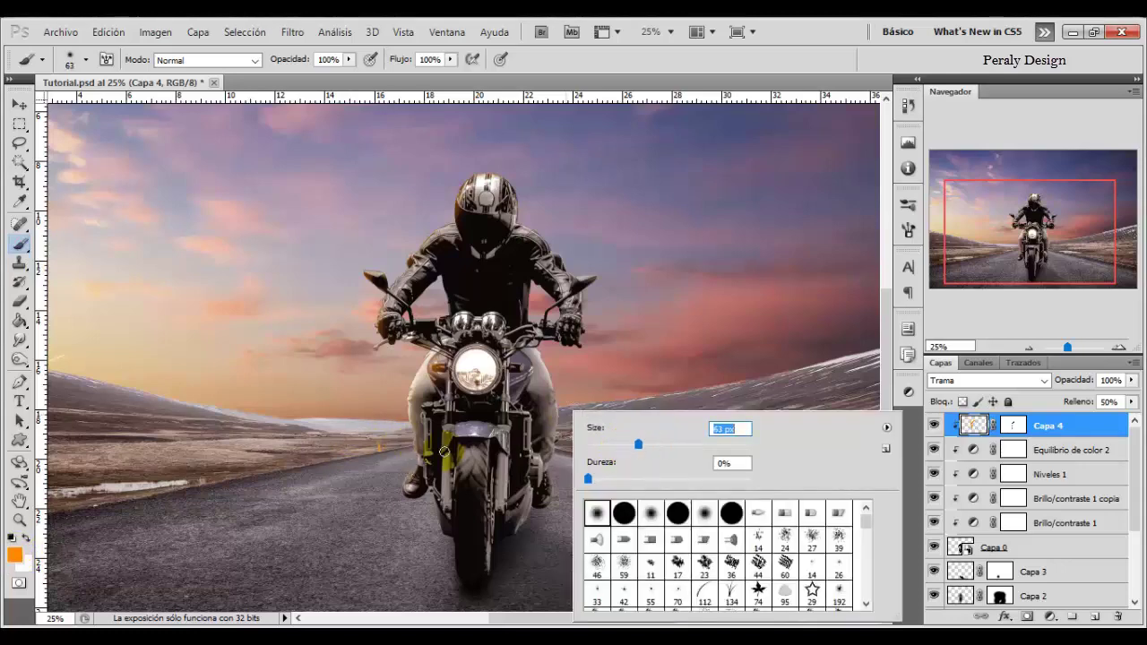
key("Return")
right_click(504, 484)
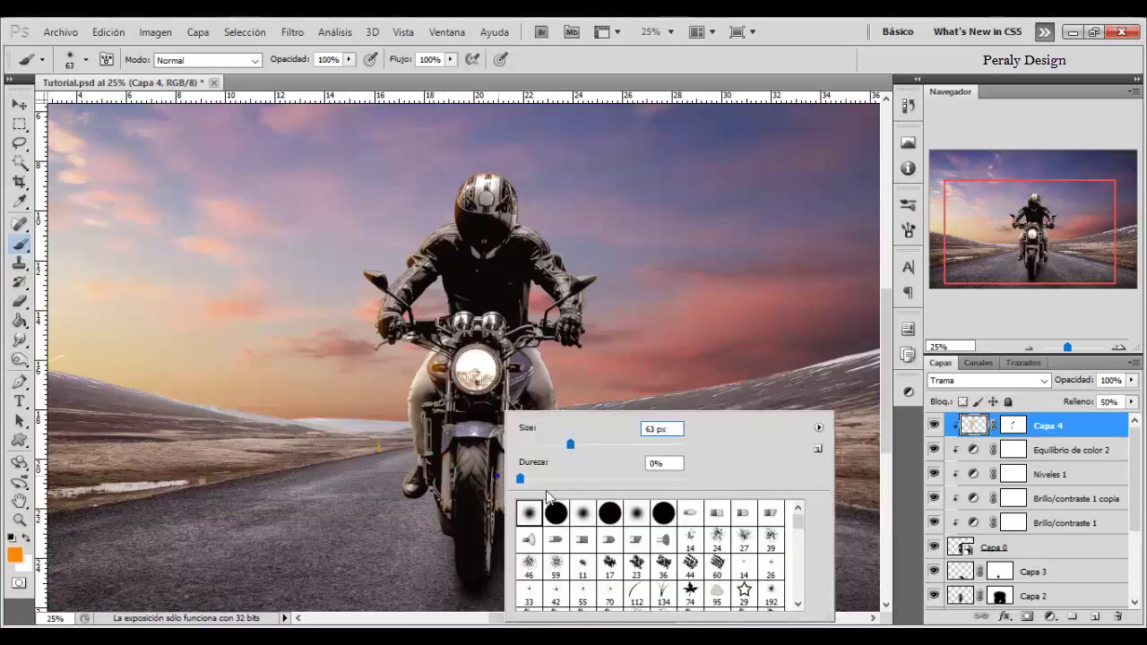
type("25")
key("Return")
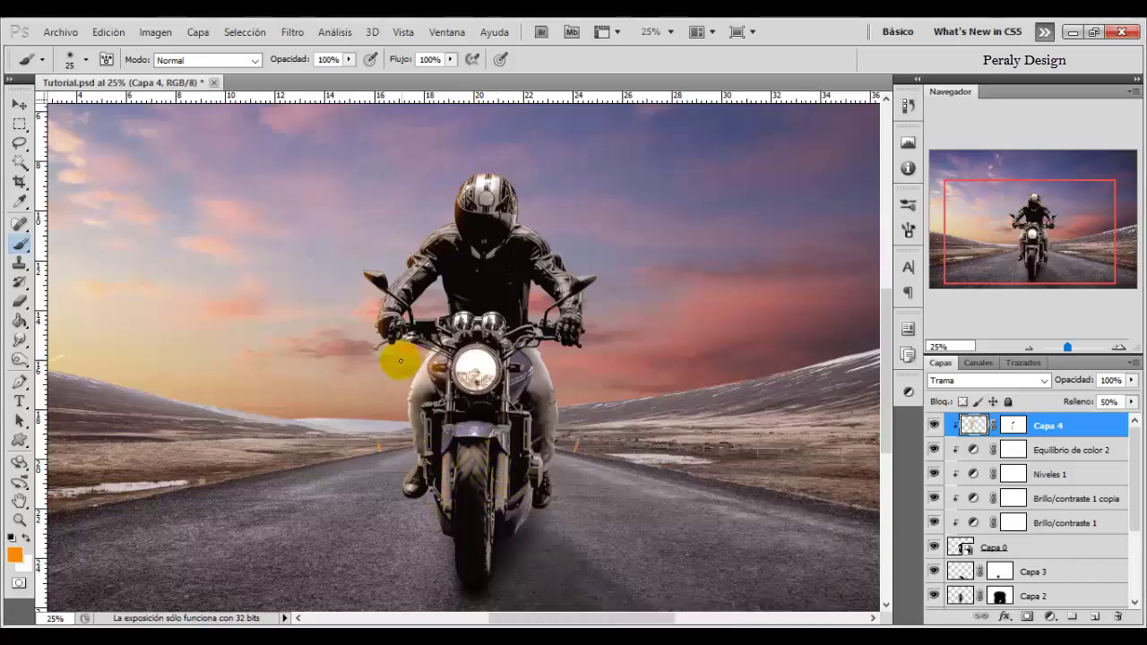
left_click_drag(400, 361, 412, 385)
Paint soft orange into the sky above the helmet with a 473 px brush
right_click(549, 200)
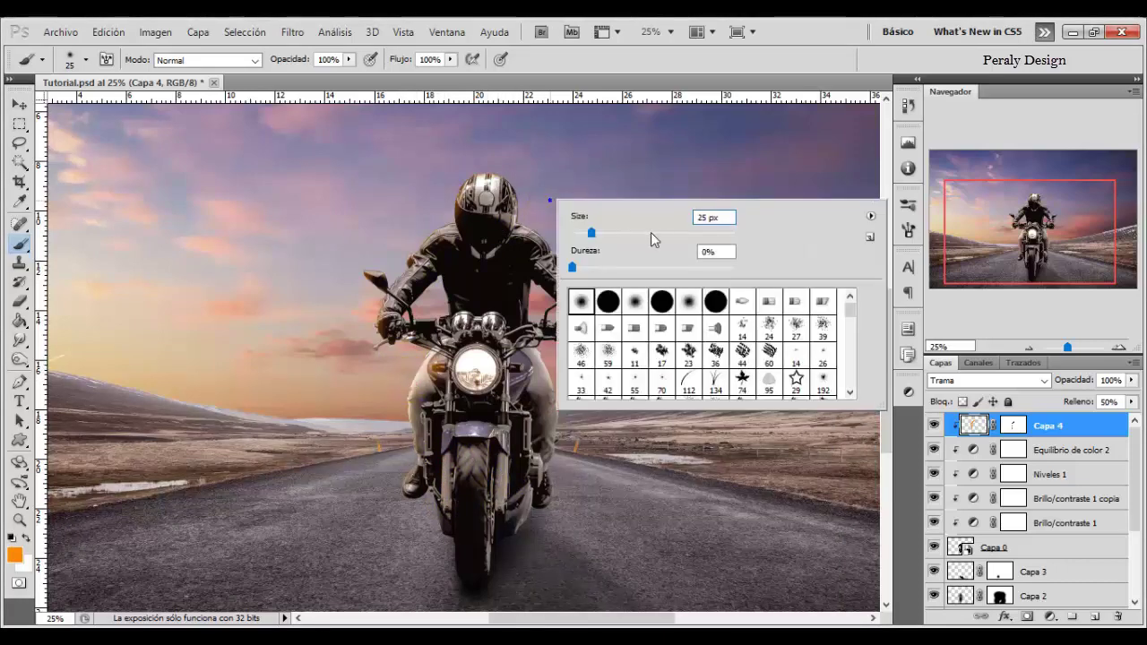
left_click(443, 146)
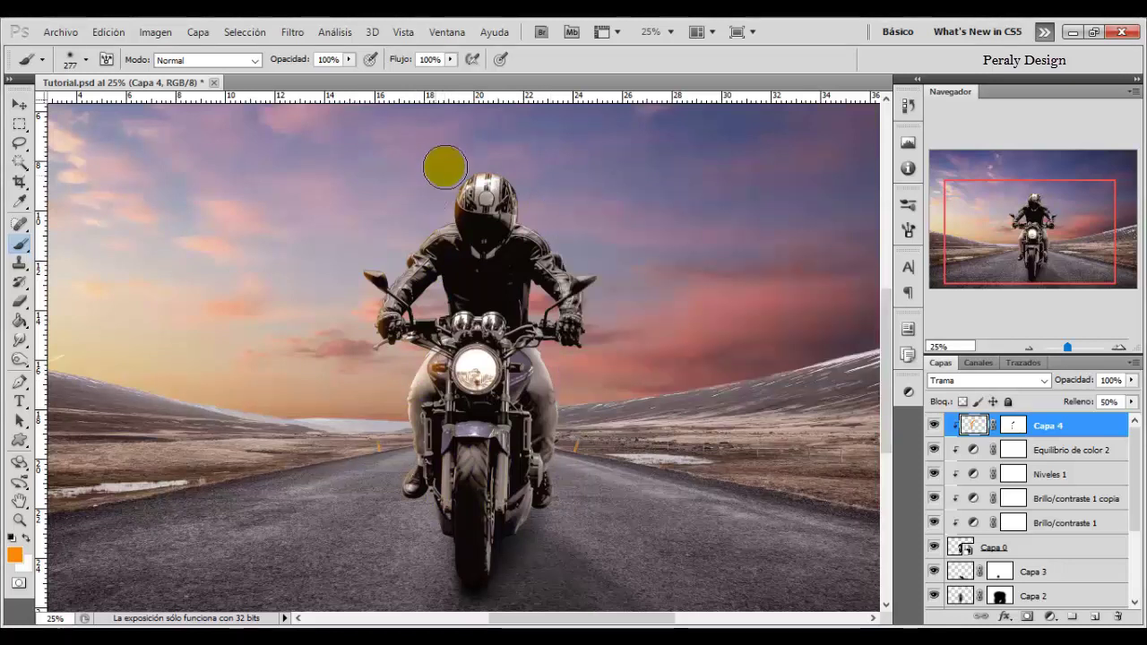
right_click(530, 181)
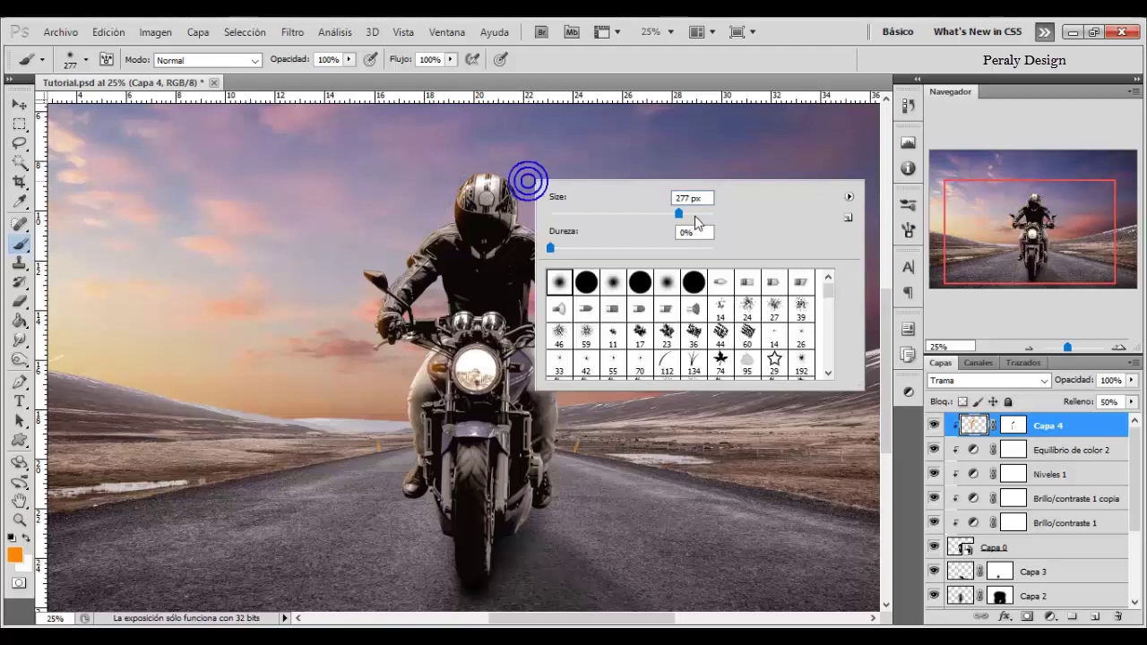
key("Return")
left_click_drag(486, 128, 424, 180)
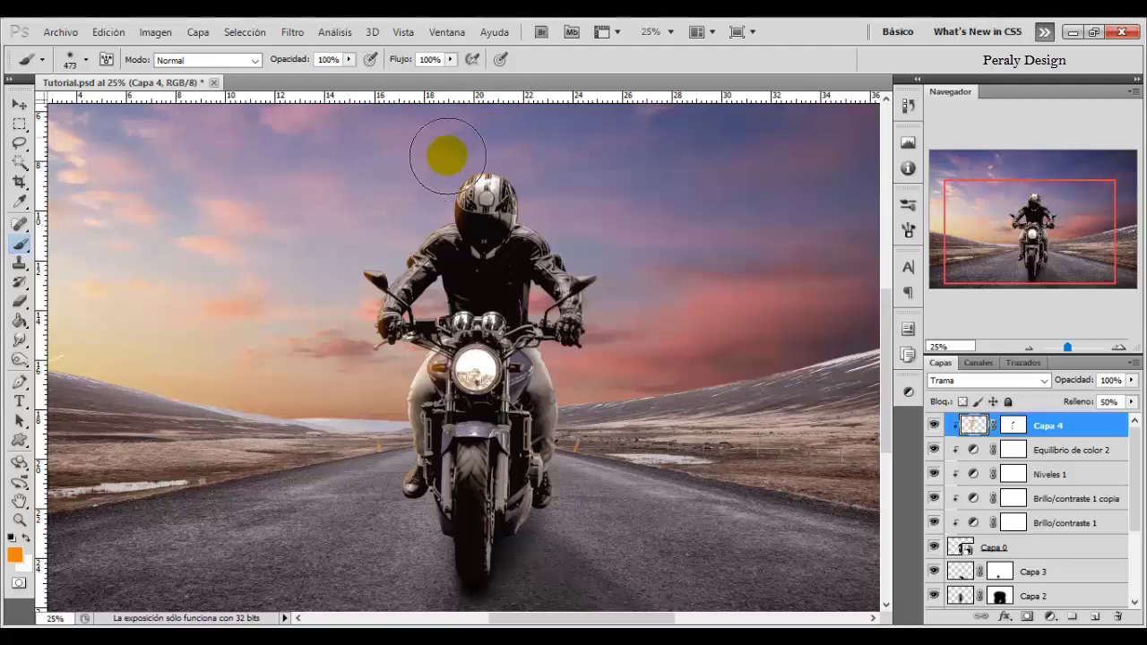
left_click(295, 249)
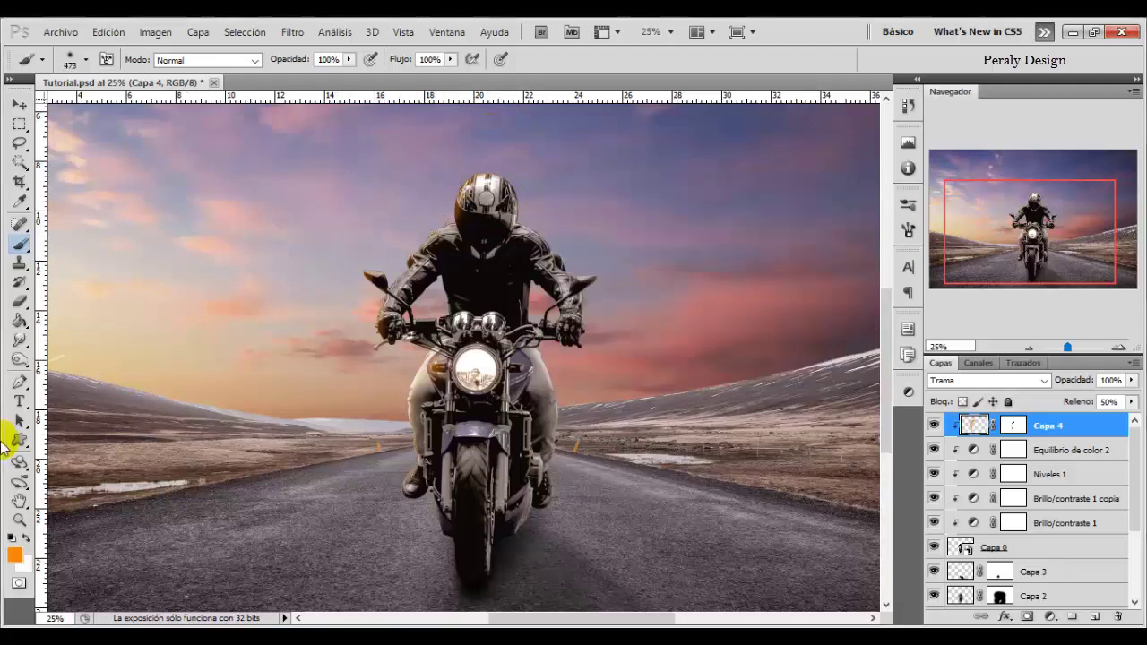
Zoom out to the whole image, toggle Capa 4 to compare, and add a new layer Capa 5 on top
left_click(19, 520)
left_click(481, 389, "alt")
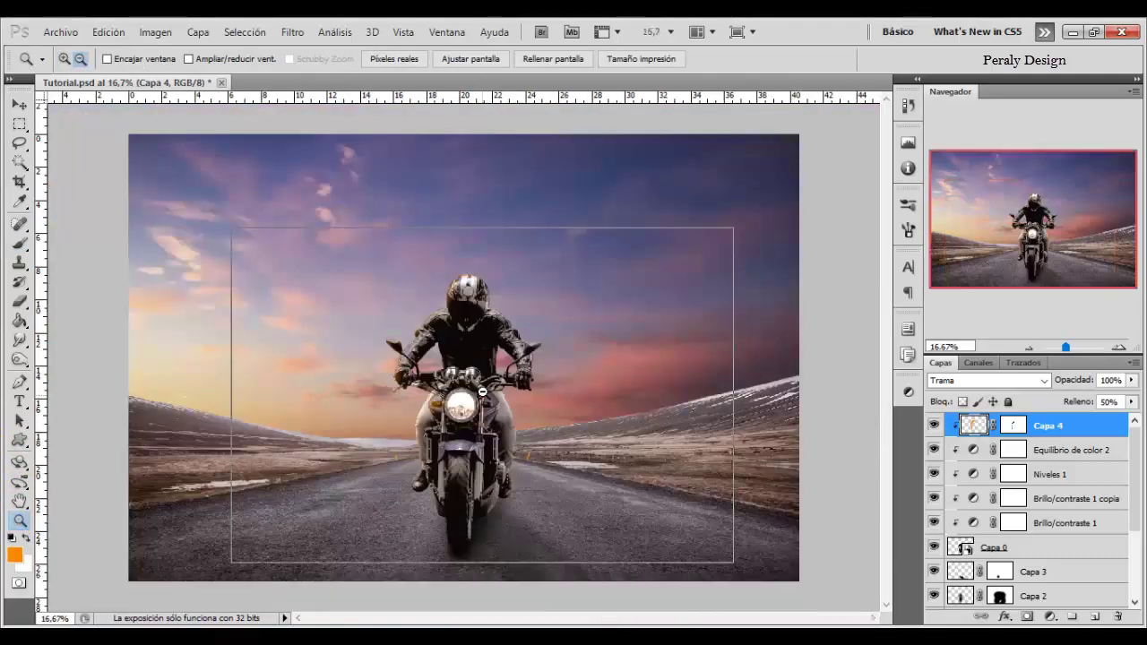
left_click(481, 389, "alt")
left_click(933, 426)
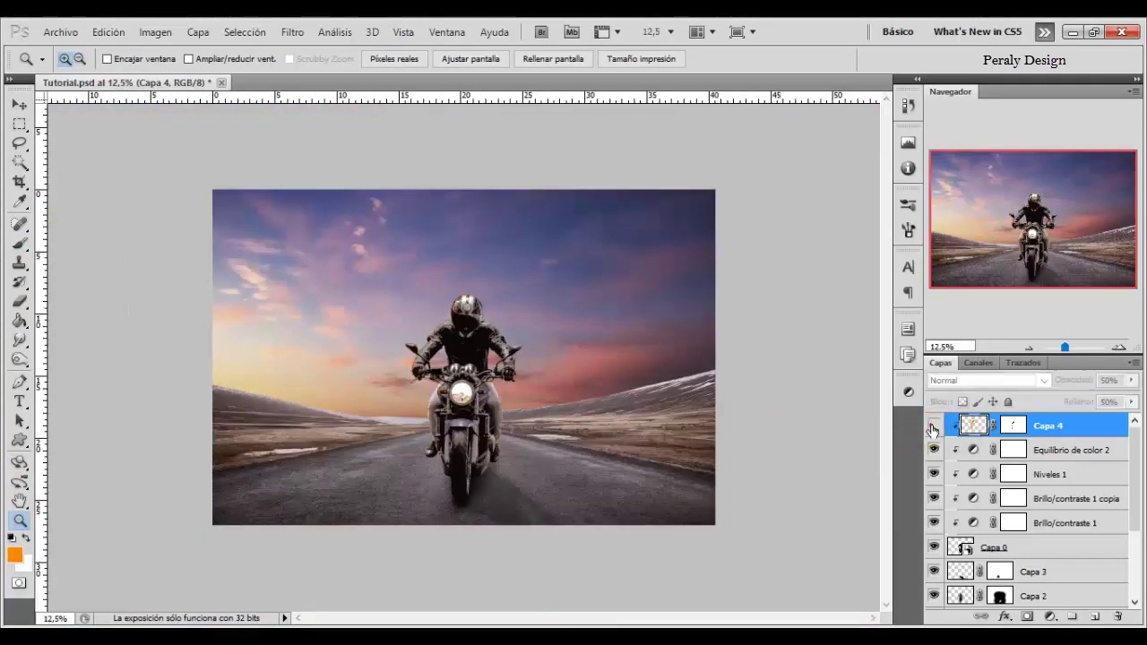
left_click(933, 426)
left_click_drag(973, 426, 1047, 429)
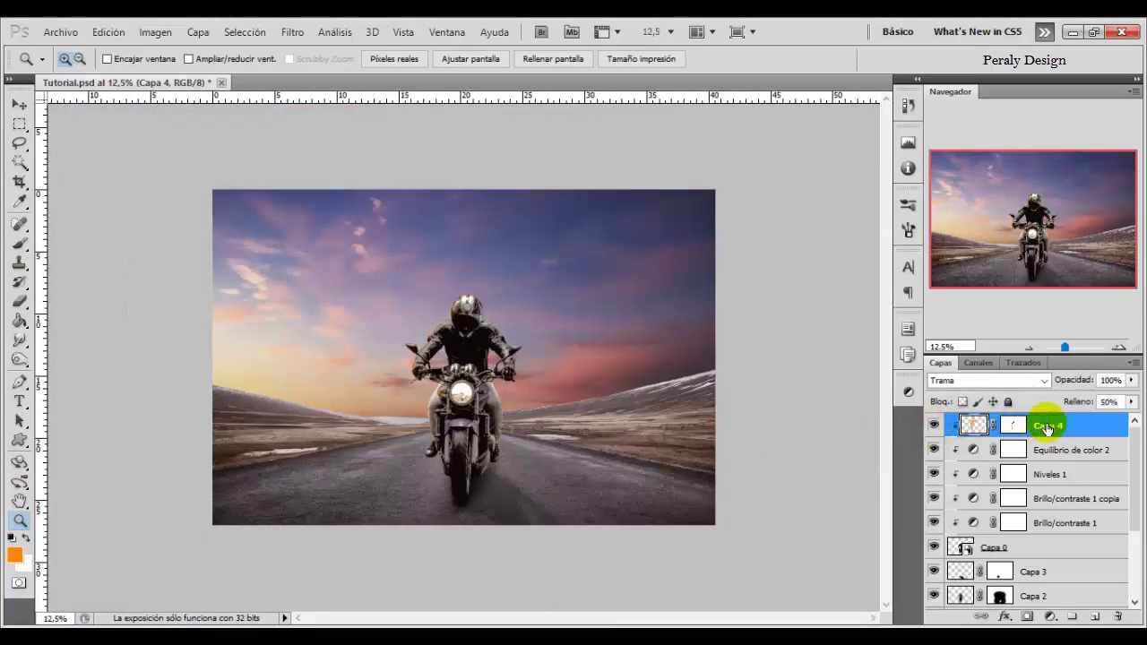
left_click(1095, 617)
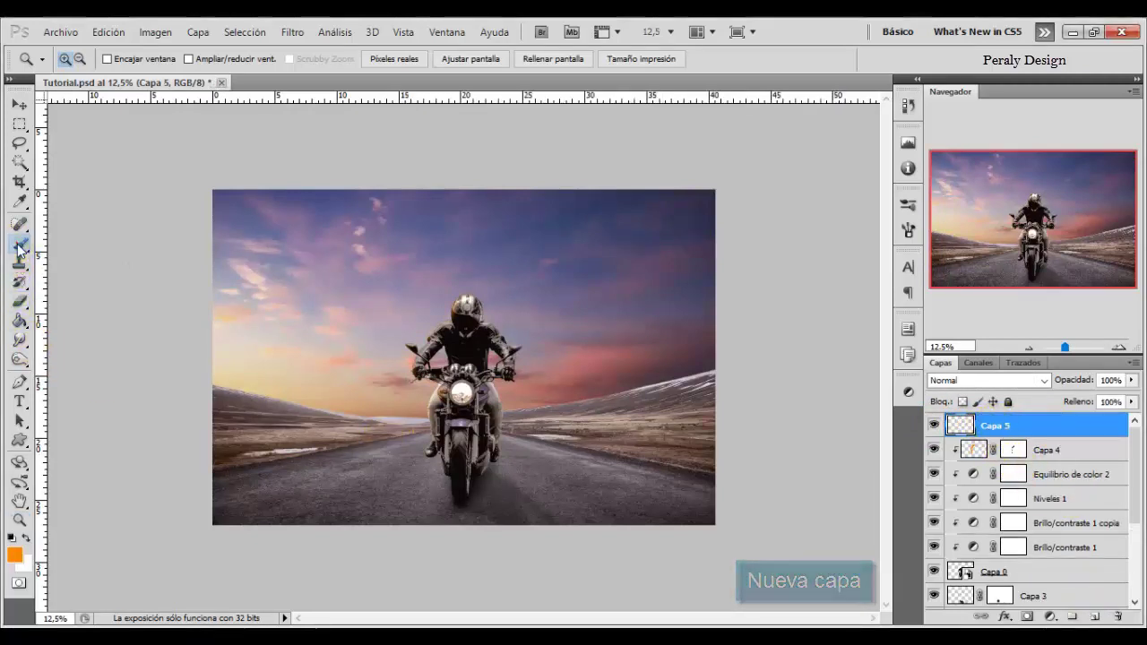
Select the Brush tool and set the foreground colour to pure white
left_click(18, 244)
left_click(14, 555)
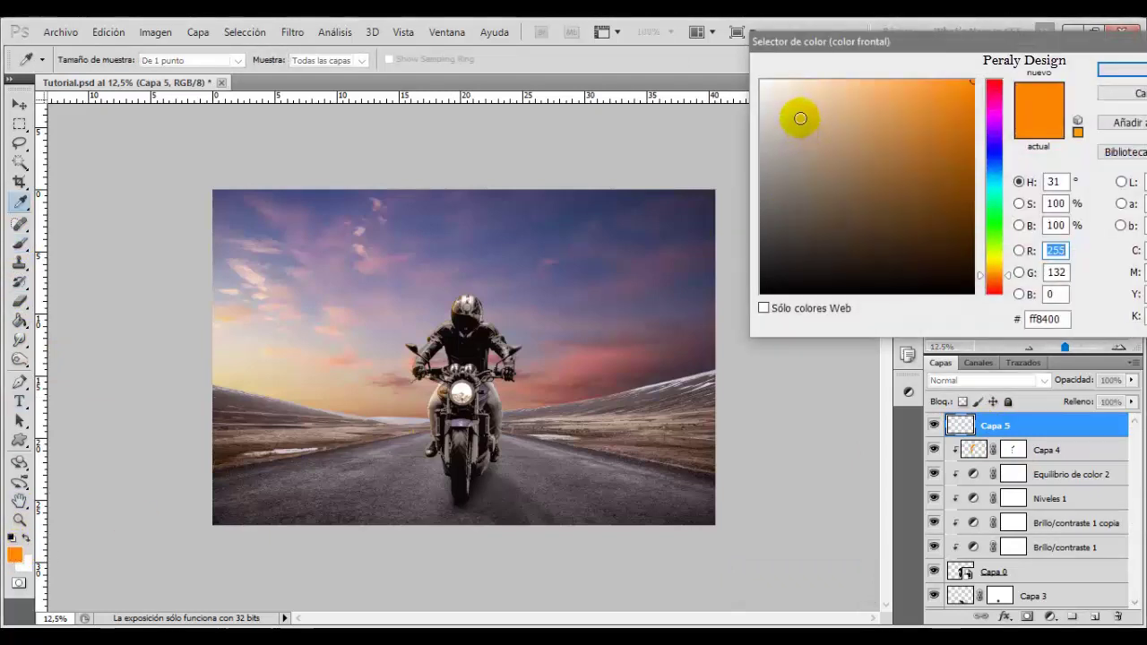
left_click_drag(996, 276, 996, 279)
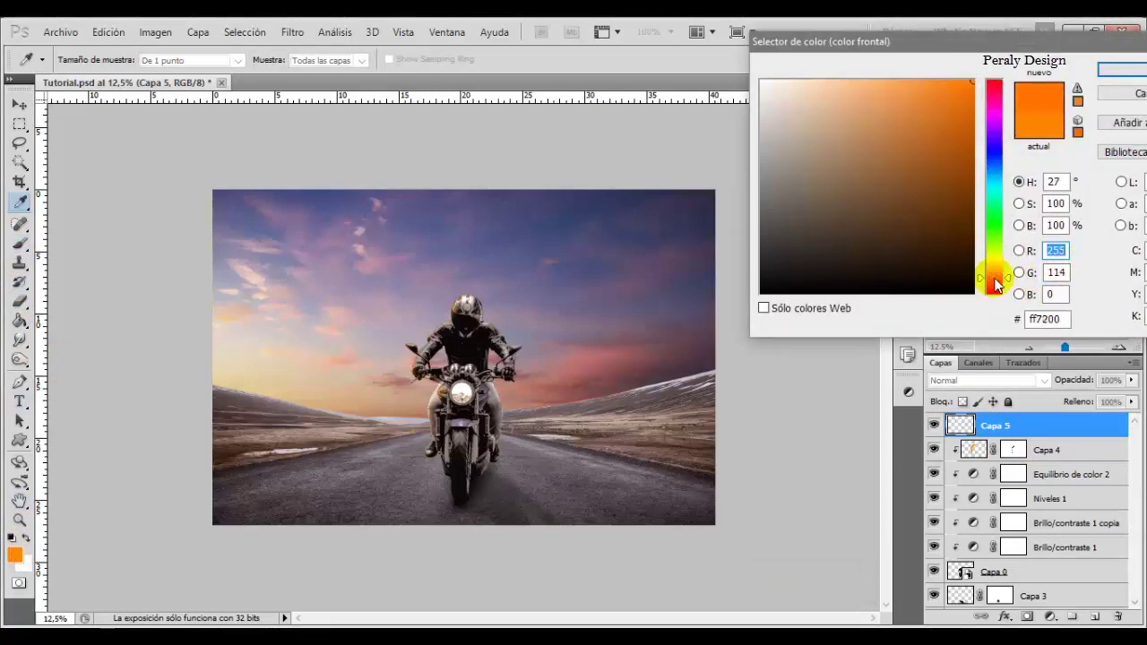
left_click(825, 102)
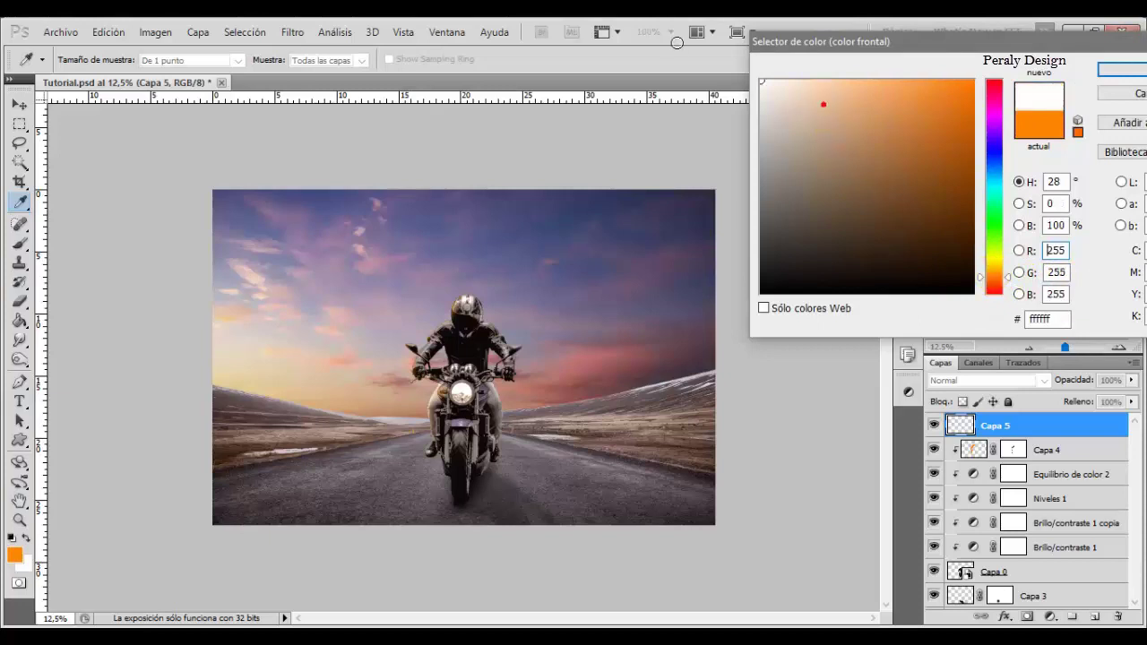
left_click(761, 80)
left_click(1121, 69)
key("b")
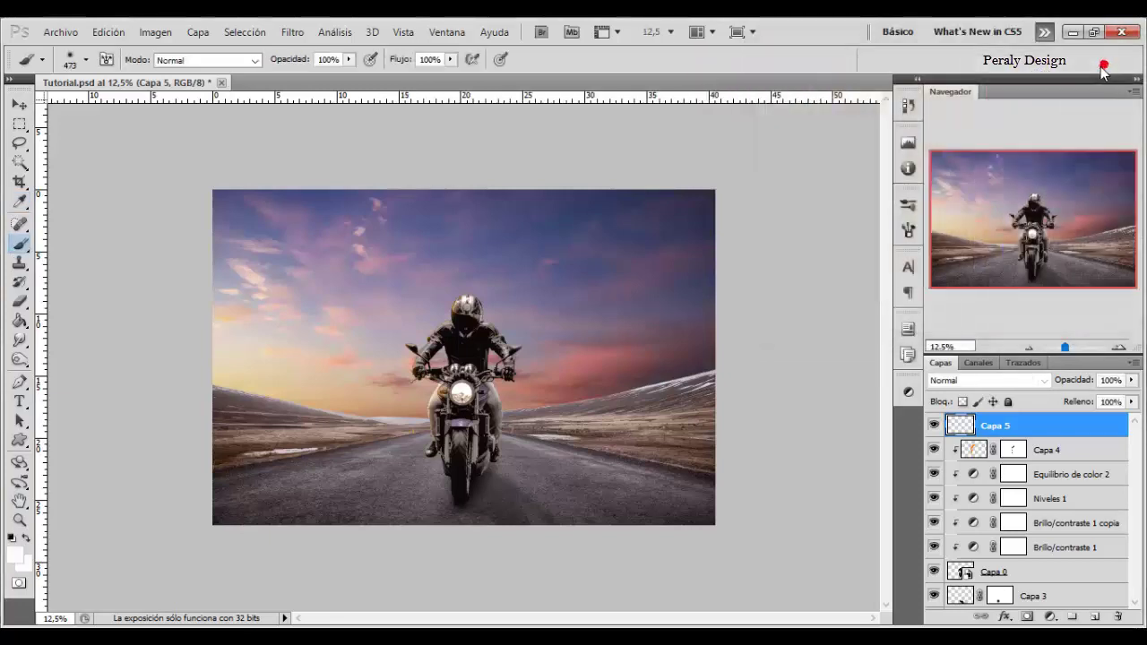
Paint a soft white glow left of the rider with a 1714 px, 0% hardness brush
right_click(481, 324)
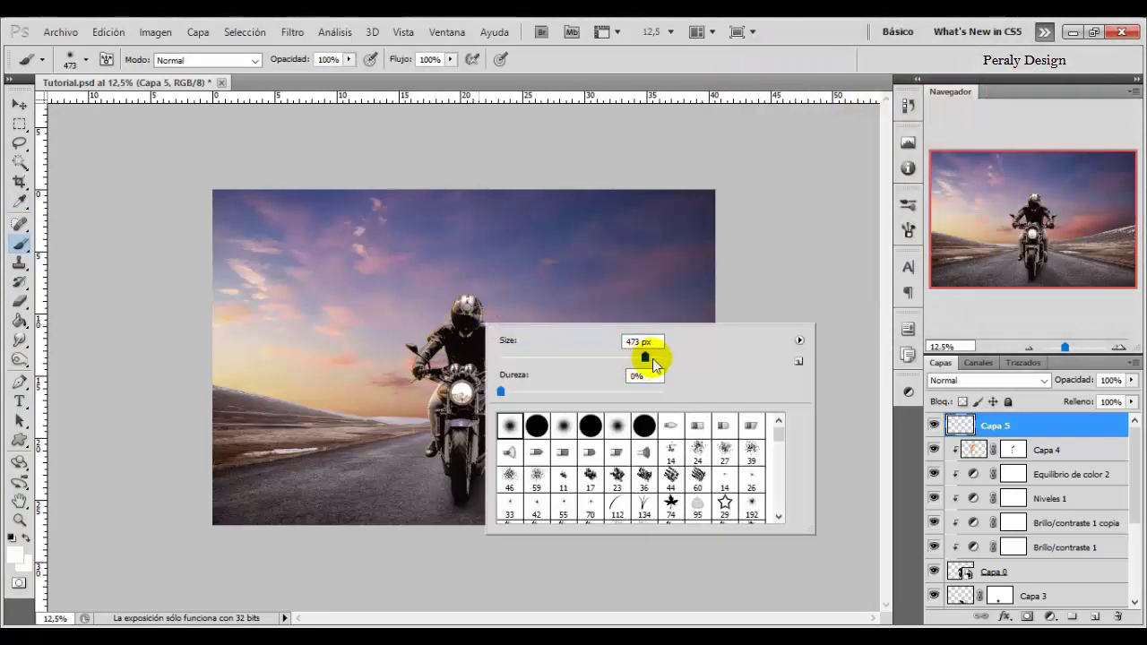
left_click_drag(653, 358, 655, 359)
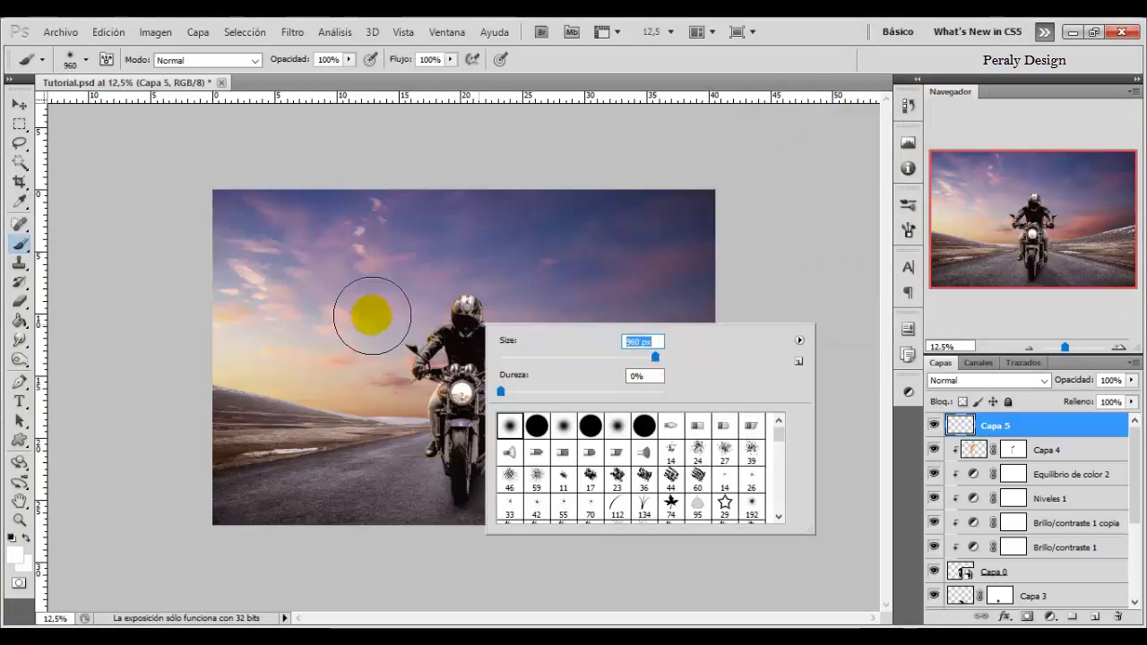
left_click_drag(657, 357, 660, 357)
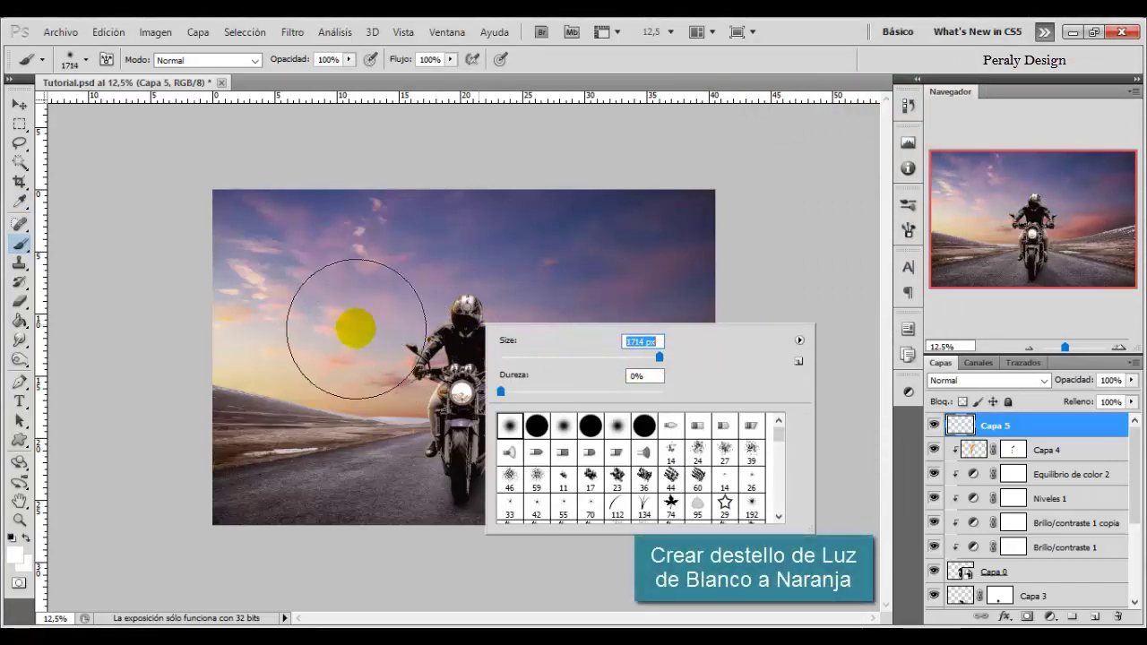
left_click(356, 329)
left_click(361, 325)
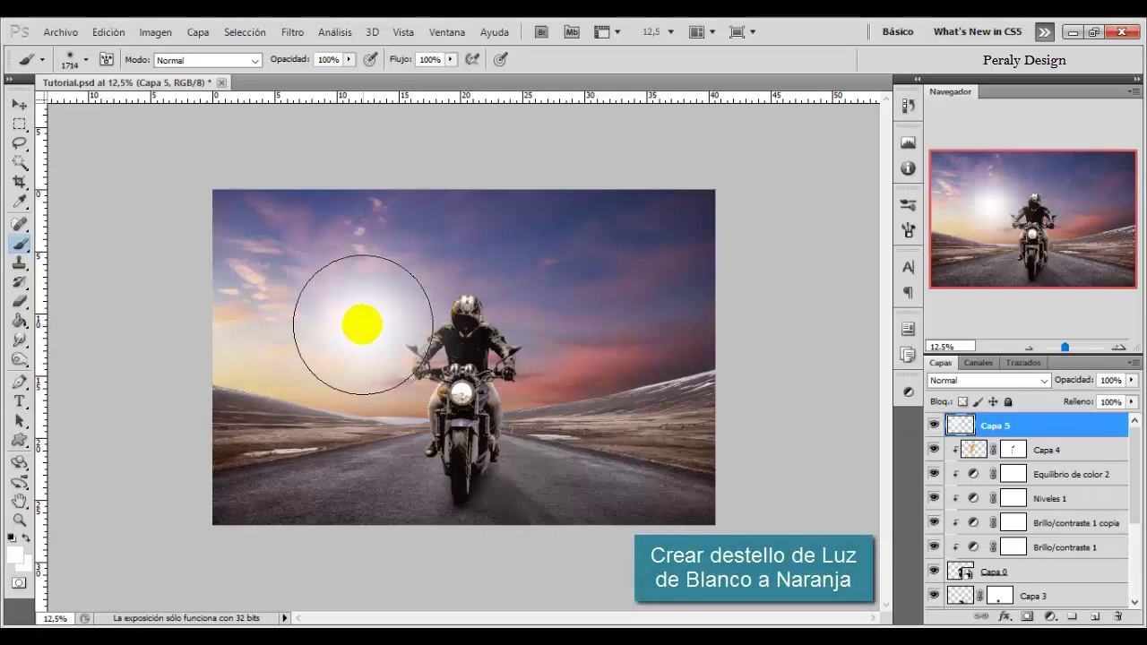
right_click(362, 324)
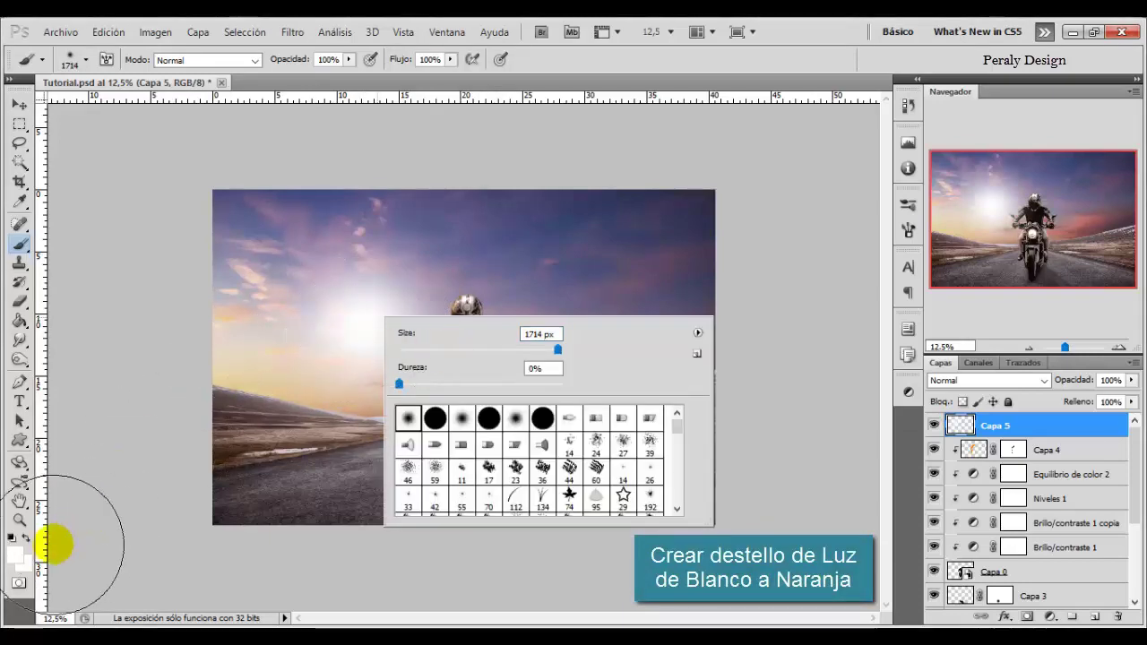
left_click(13, 538)
Paint a pale peach ffcea3 halo over the glow with a 1399 px brush
left_click(13, 538)
left_click_drag(806, 82, 837, 70)
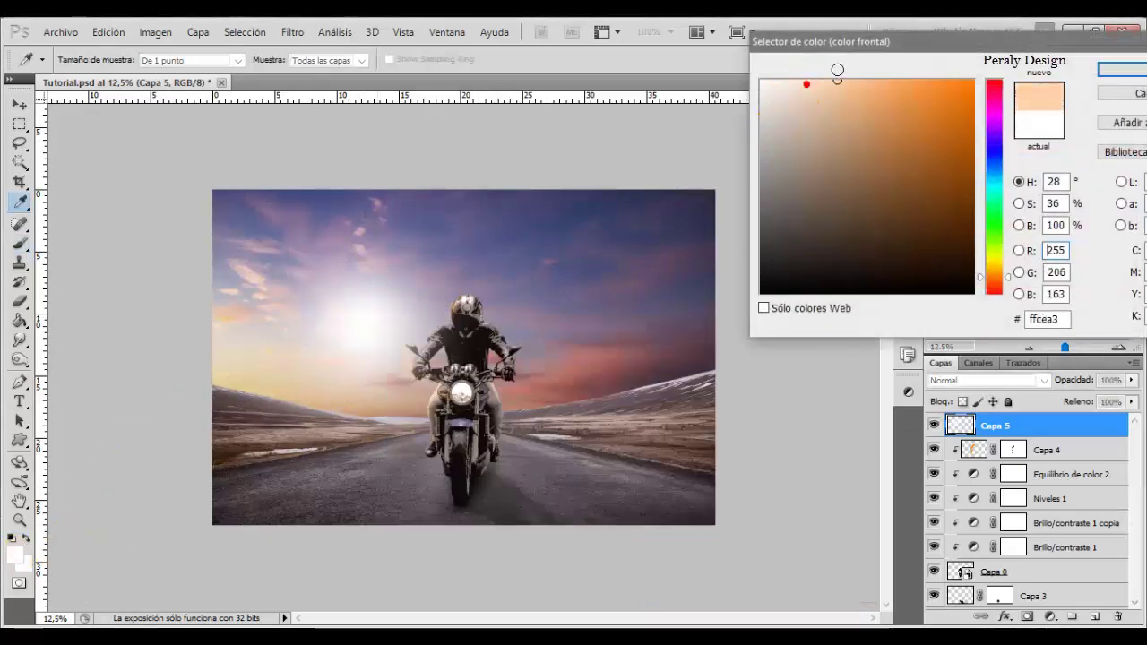
left_click(1111, 70)
right_click(354, 327)
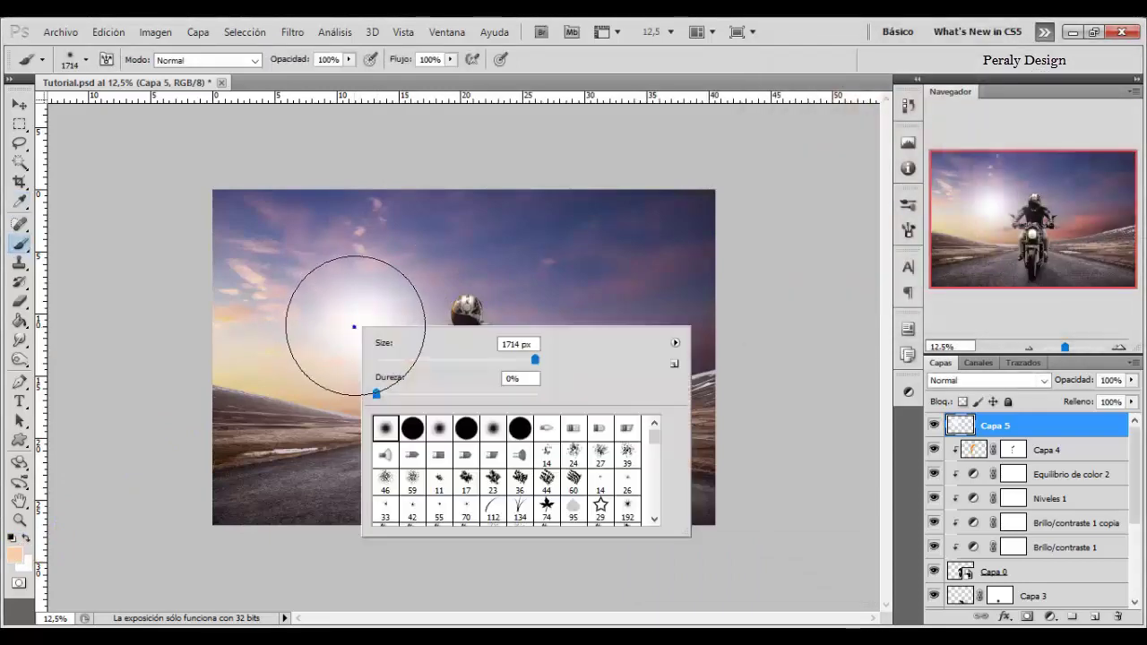
left_click_drag(534, 360, 534, 359)
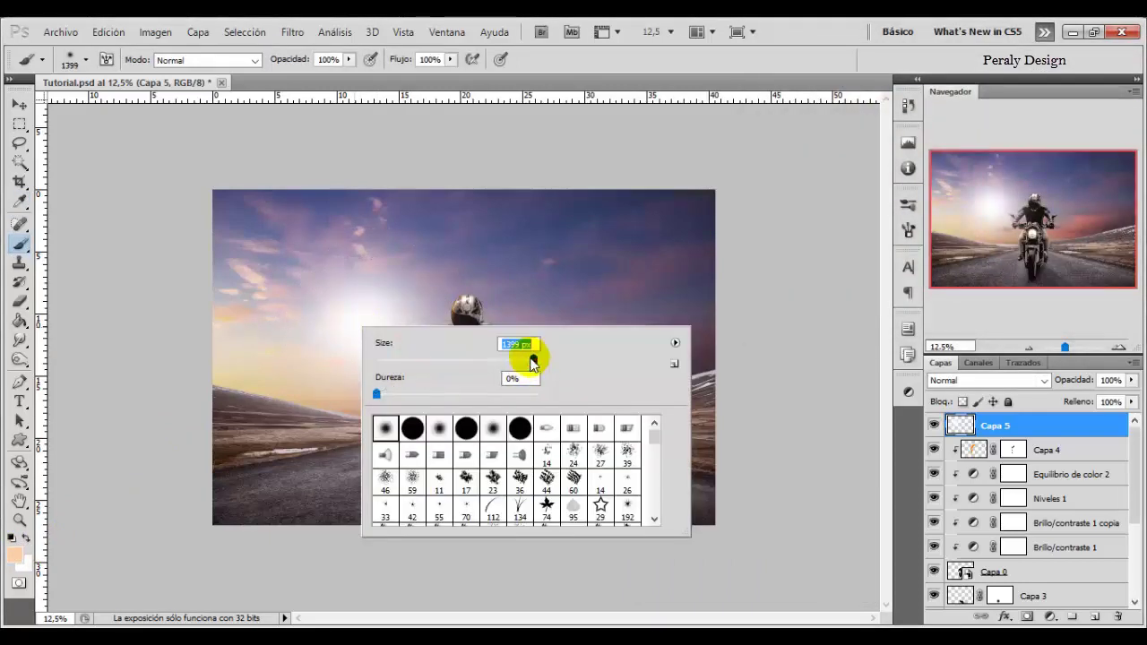
key("Return")
left_click(362, 327)
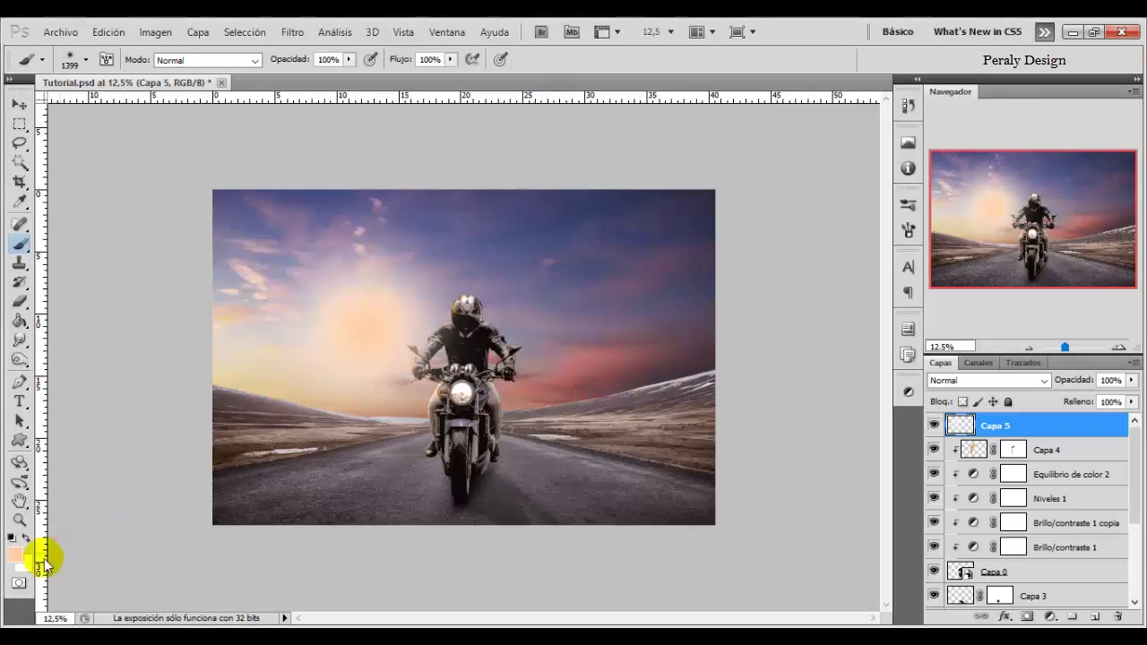
Paint a stronger orange ffa555 core into the sun with an 862 px brush
left_click(14, 555)
left_click(901, 78)
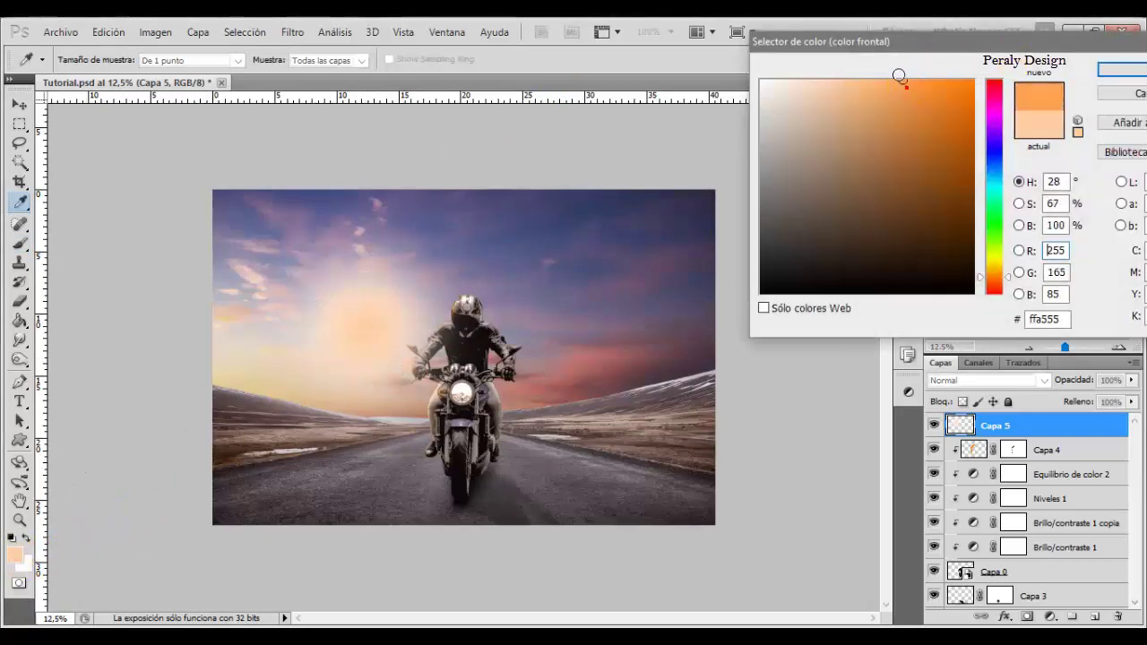
left_click(1111, 68)
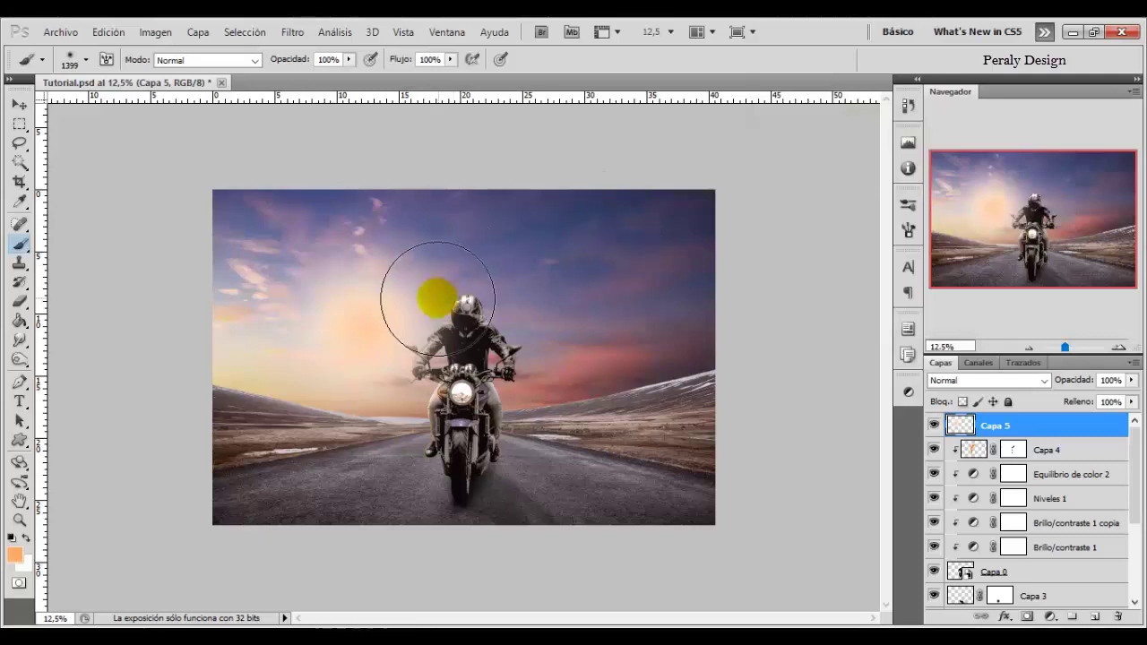
right_click(445, 297)
left_click_drag(618, 330, 612, 332)
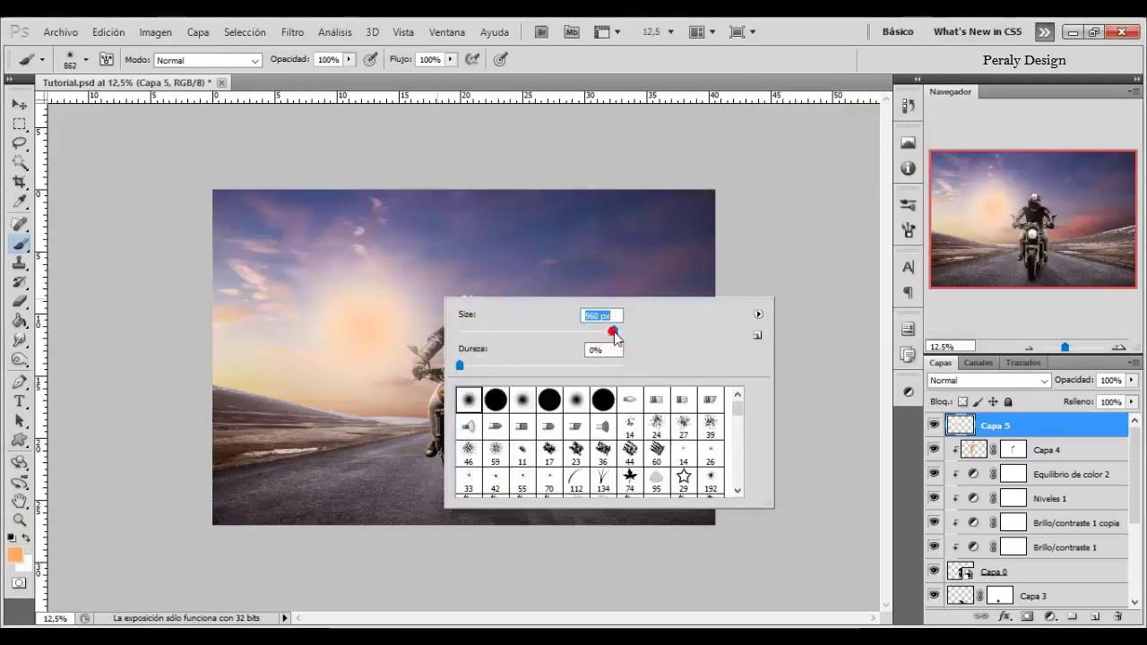
left_click(364, 326)
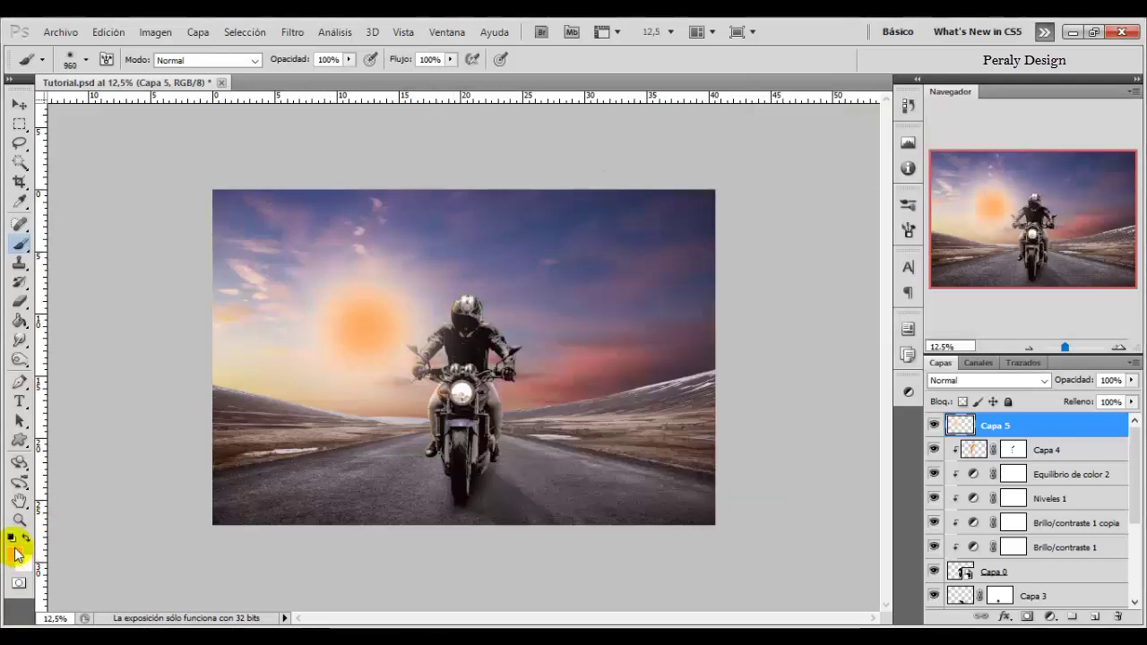
Switch to a more saturated orange, resize the brush and dab the sun core
left_click(15, 555)
left_click_drag(938, 79, 941, 78)
left_click(1121, 69)
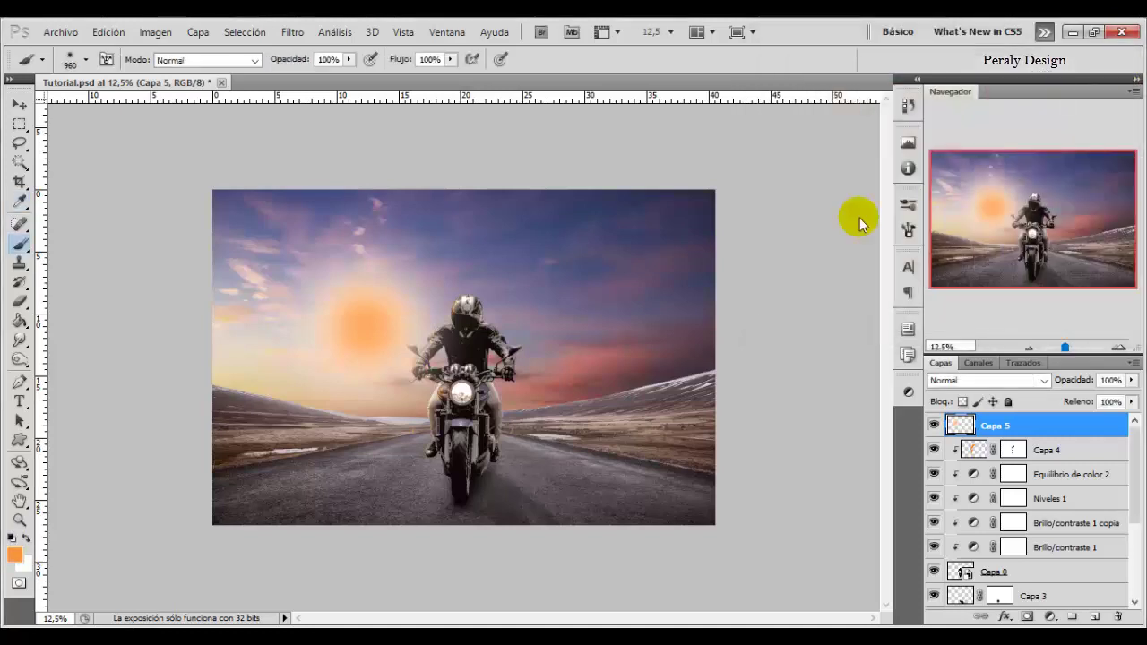
right_click(425, 362)
left_click_drag(592, 394, 593, 399)
left_click(364, 330)
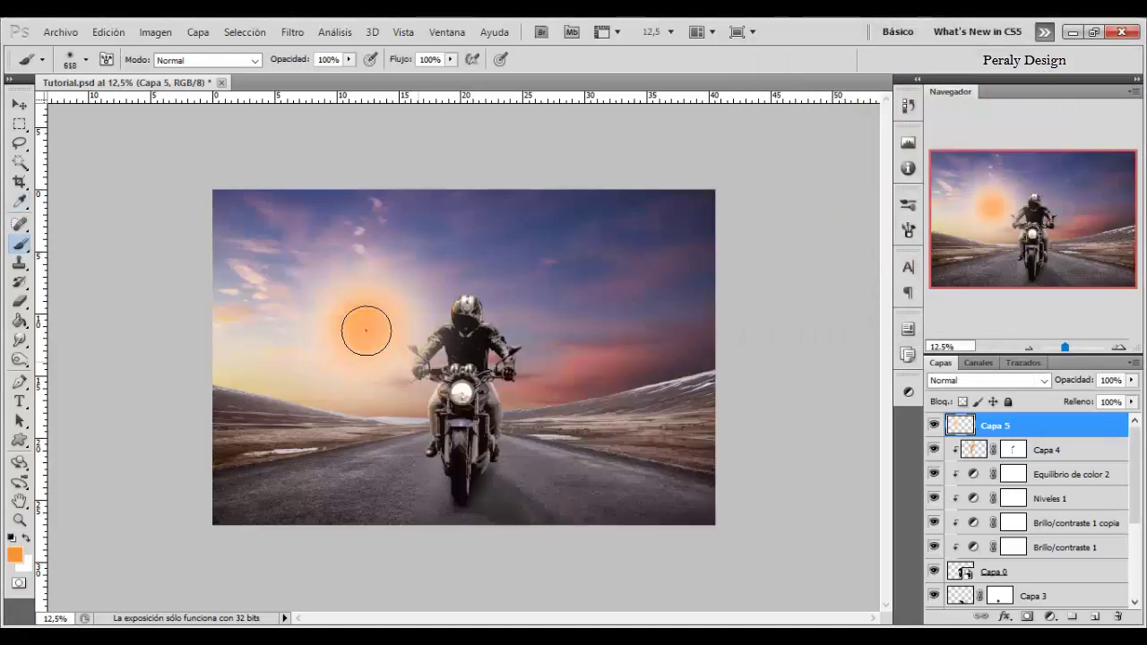
Nudge the orange hue and paint a bright centre into the sun with a smaller brush
left_click(15, 555)
left_click(915, 120)
left_click(1121, 69)
right_click(500, 318)
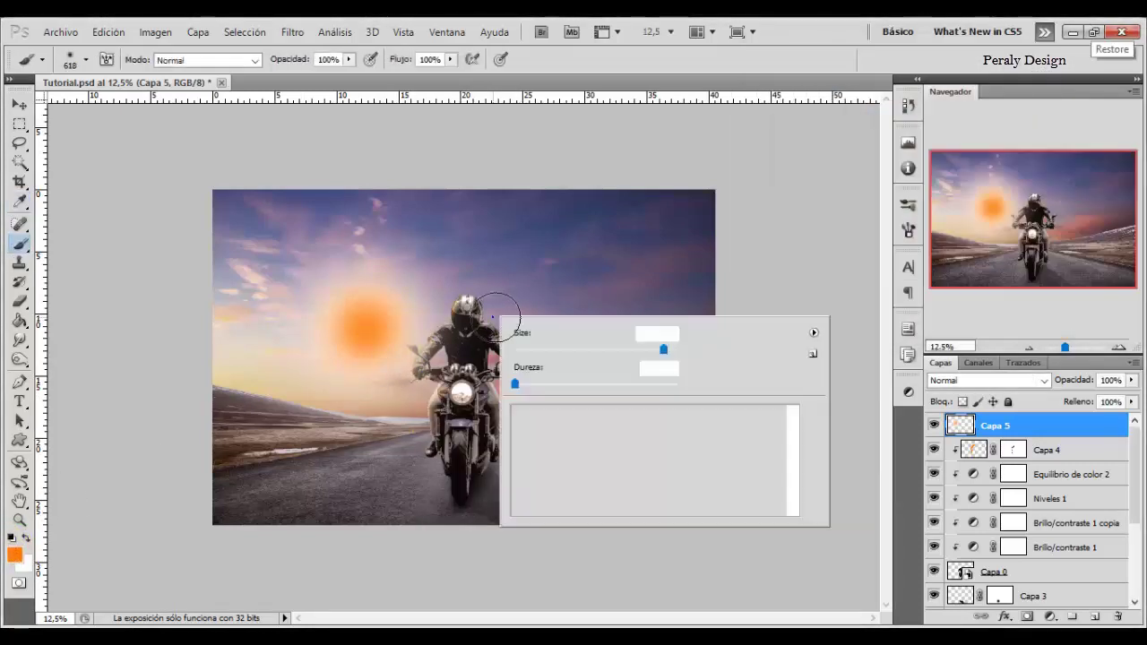
left_click_drag(661, 349, 664, 349)
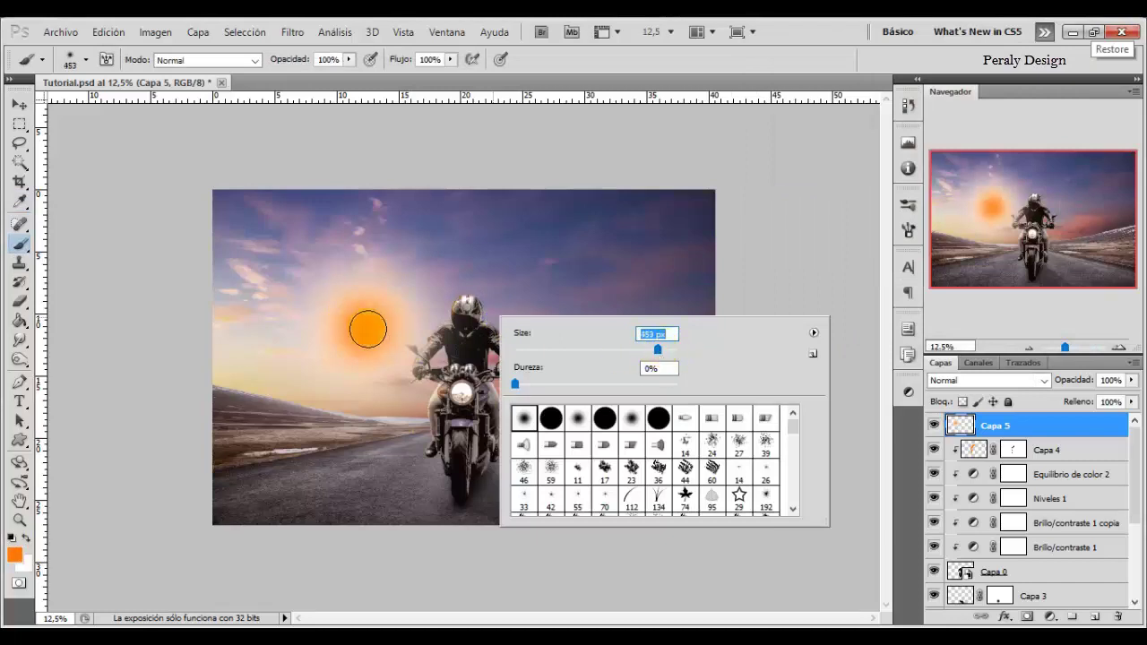
left_click(365, 330)
Zoom out with the Zoom tool to leave room around the image
left_click(19, 520)
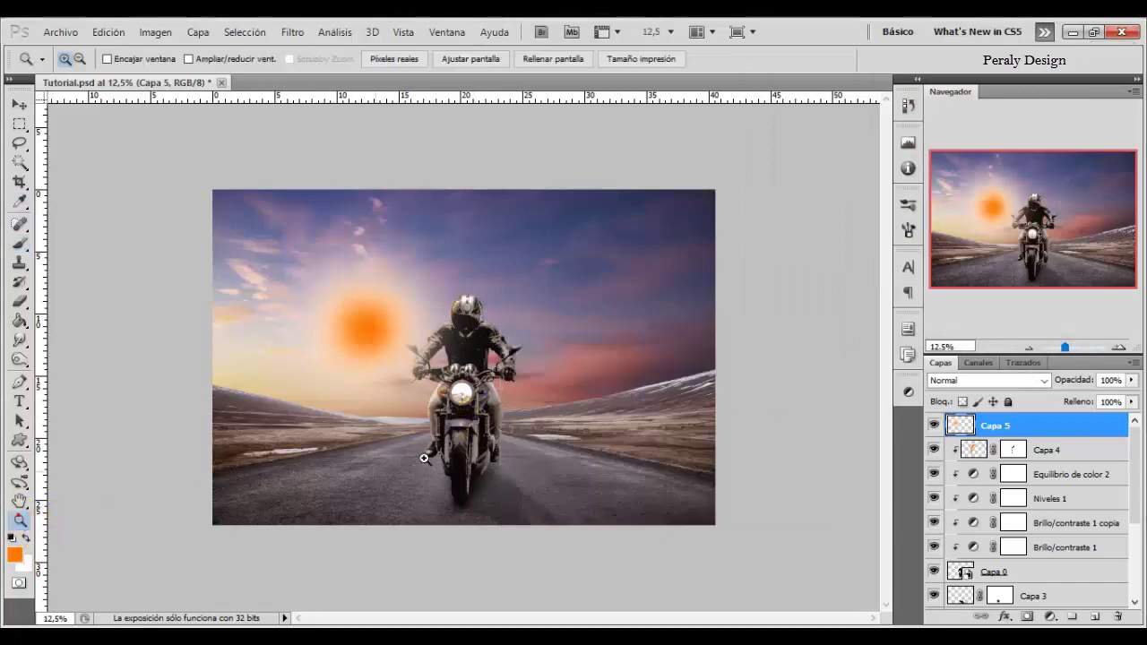
left_click(423, 393)
left_click(423, 393, "alt")
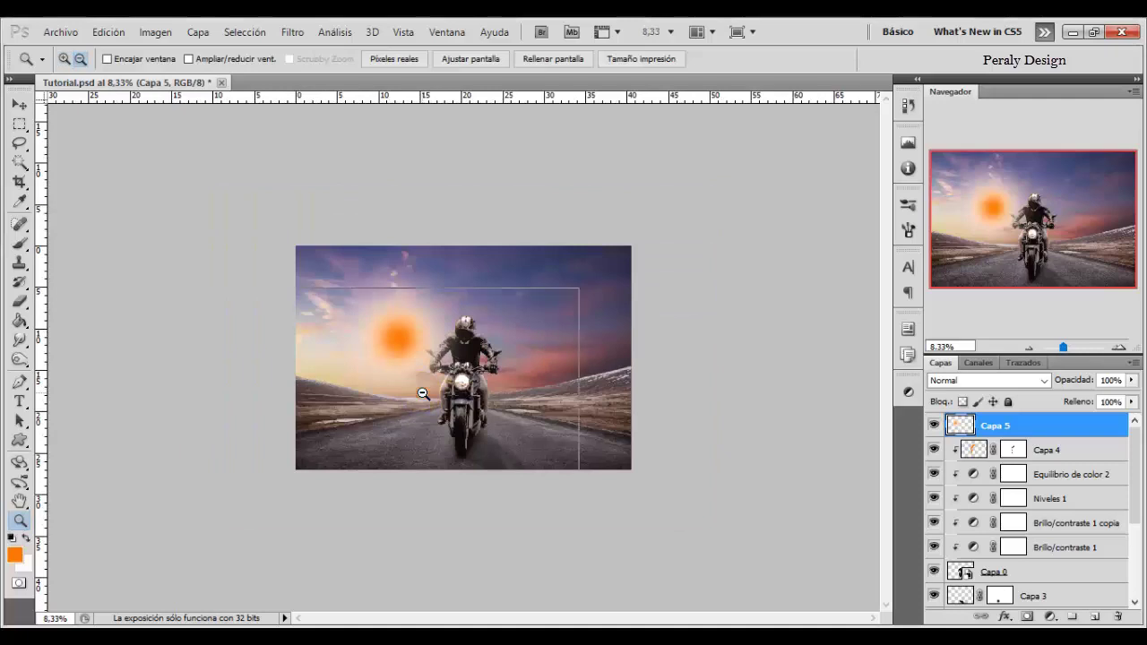
left_click(419, 392, "alt")
Free-transform Capa 5 to about 488% and move the sun glow to the upper left
key("ctrl+t")
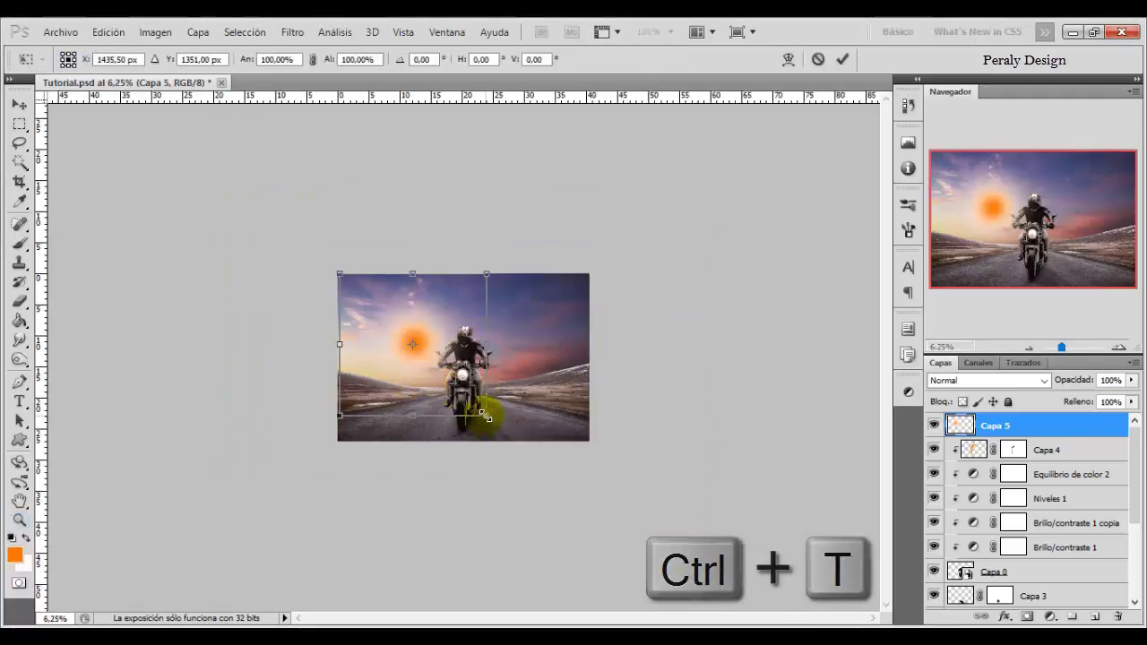
left_click_drag(484, 417, 733, 574)
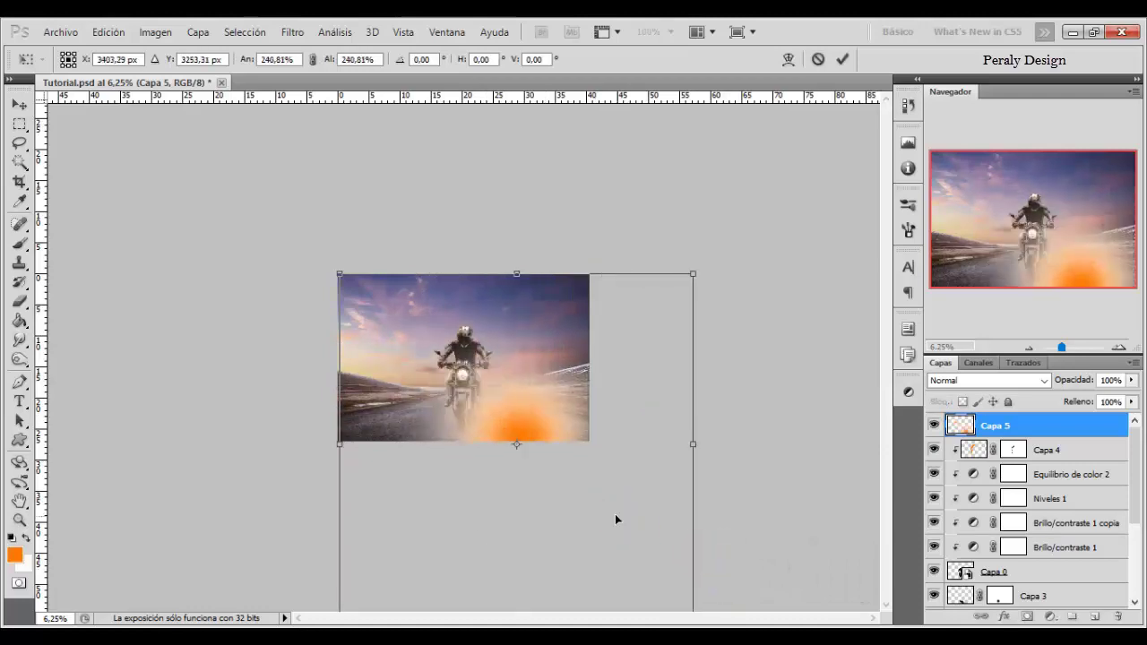
left_click_drag(614, 513, 358, 295)
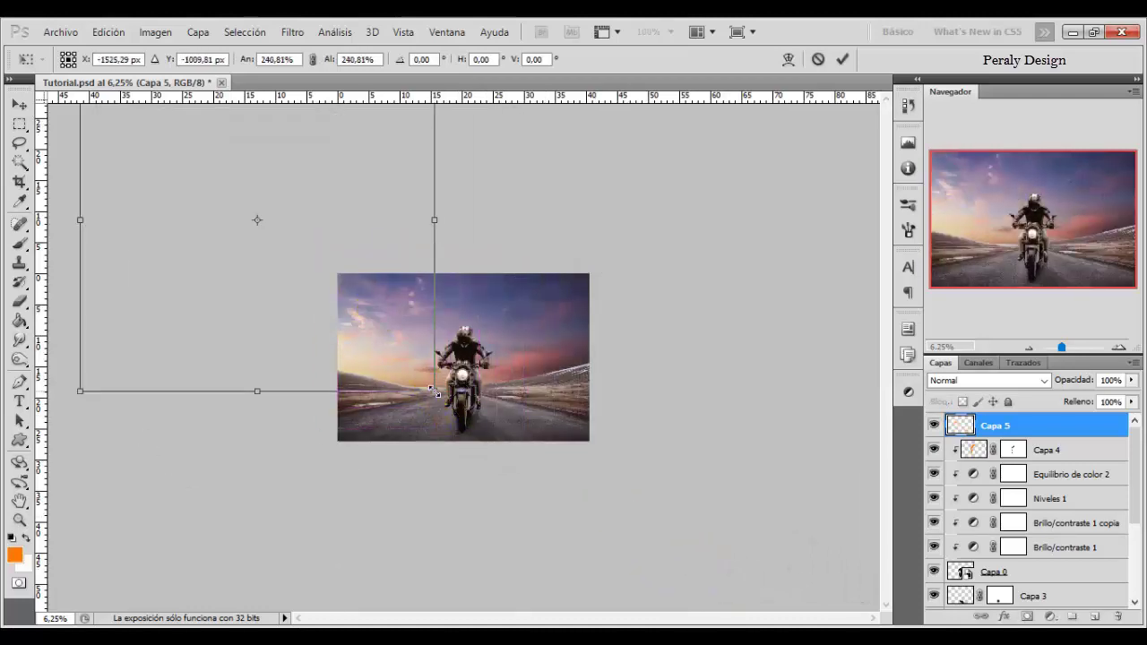
mouse_move(434, 391)
left_mouse_down()
mouse_move(661, 558)
mouse_move(529, 452)
mouse_move(599, 553)
mouse_move(699, 618)
mouse_move(515, 461)
left_mouse_up()
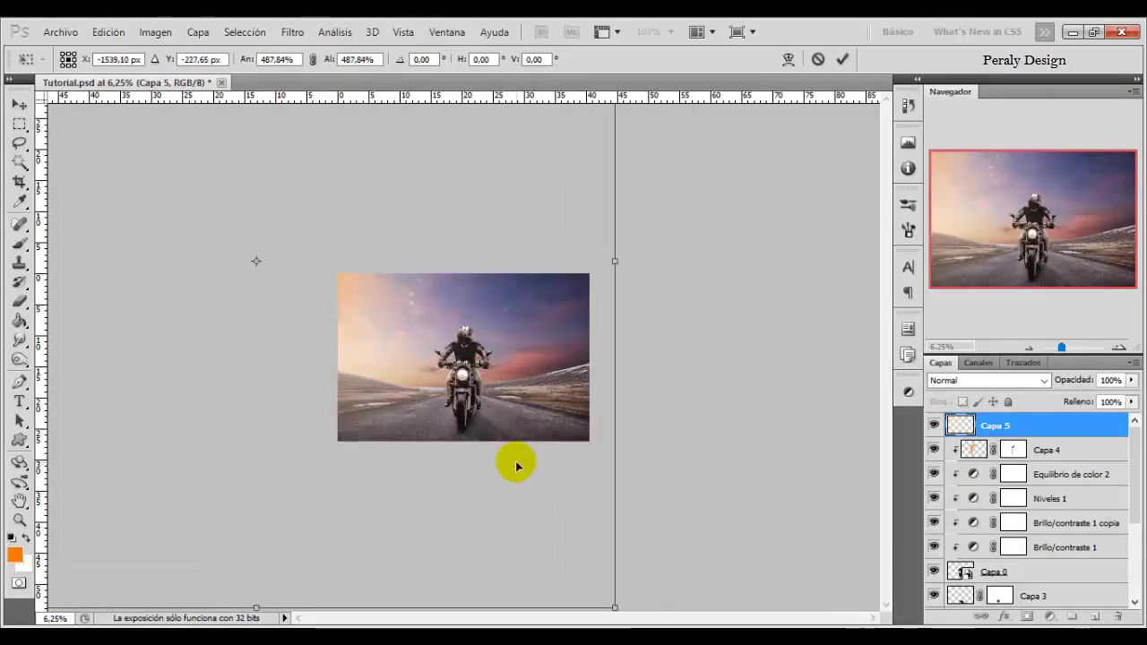
left_click(840, 60)
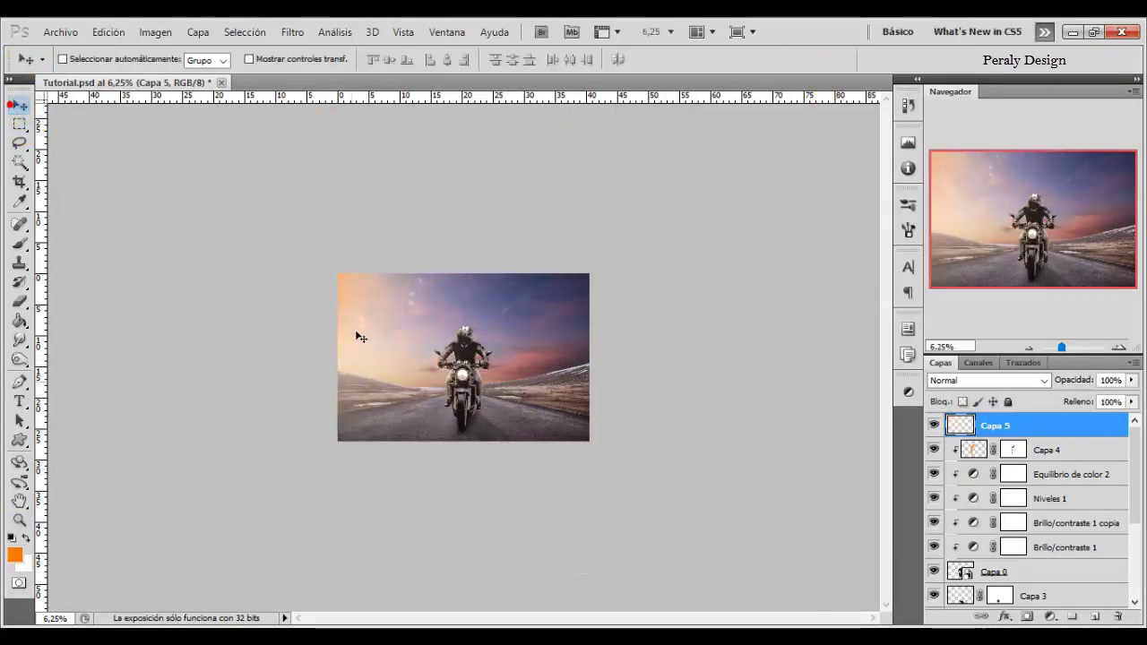
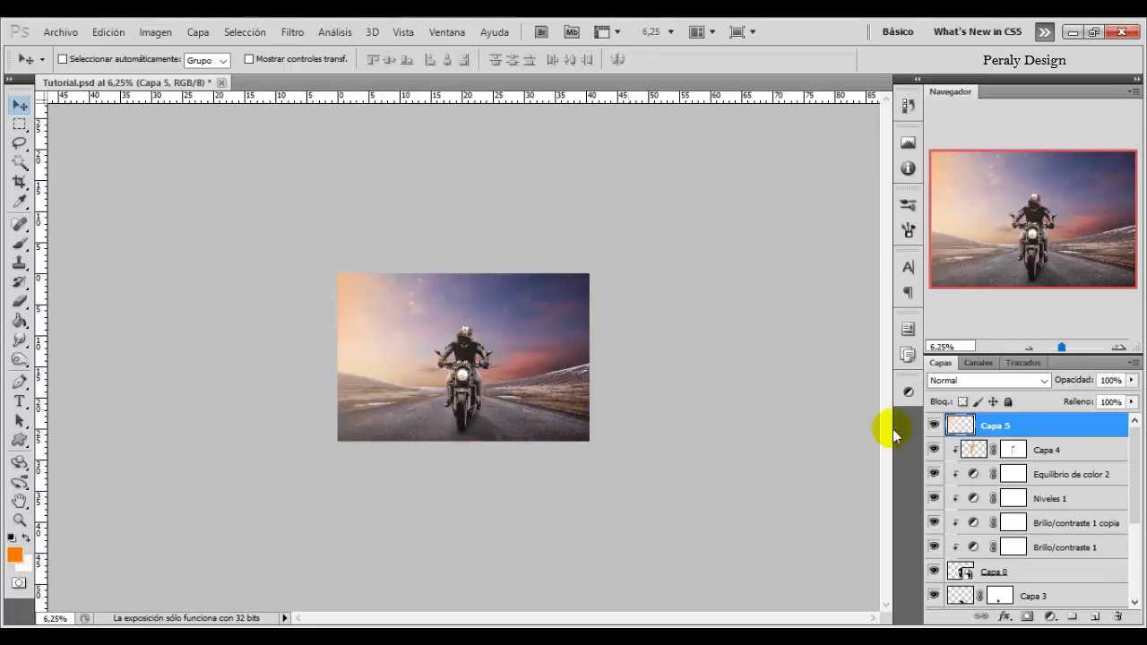
Blend Capa 5 in Trama mode at 50% fill, toggling it off and on to compare
left_click(1038, 381)
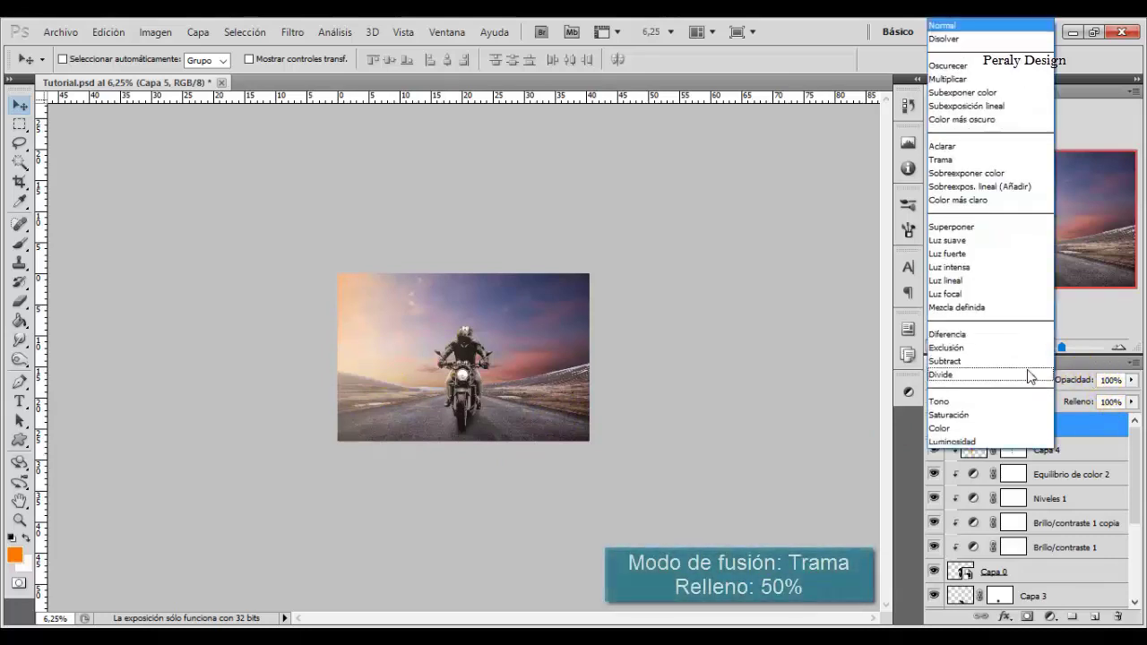
left_click(987, 159)
left_click(1111, 402)
type("50")
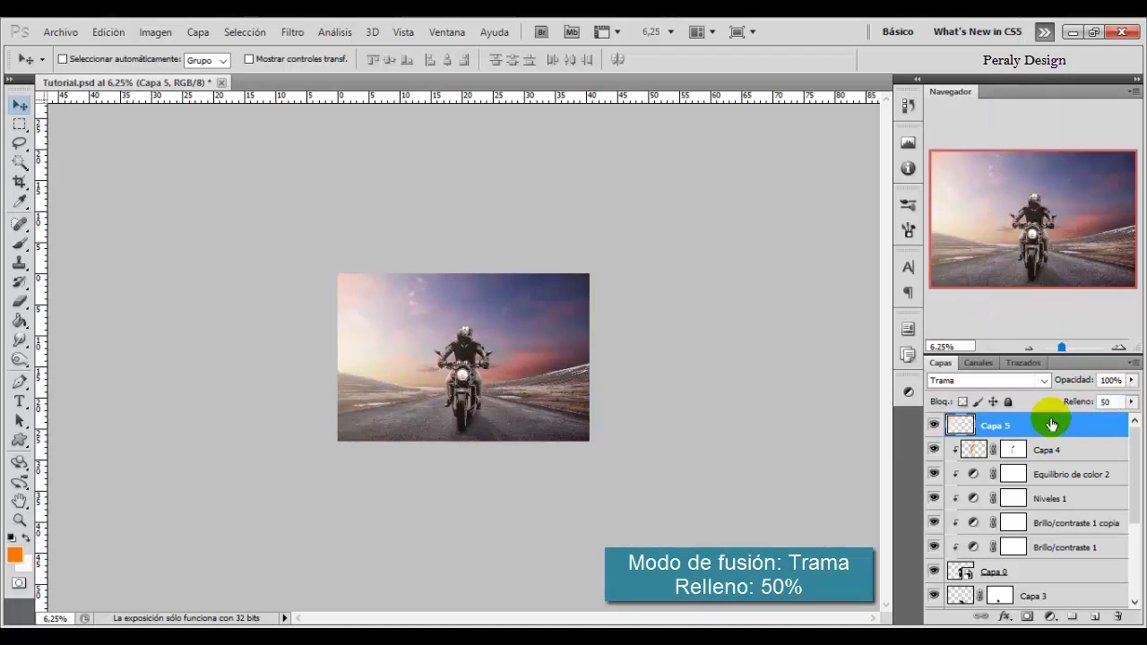
left_click(934, 426)
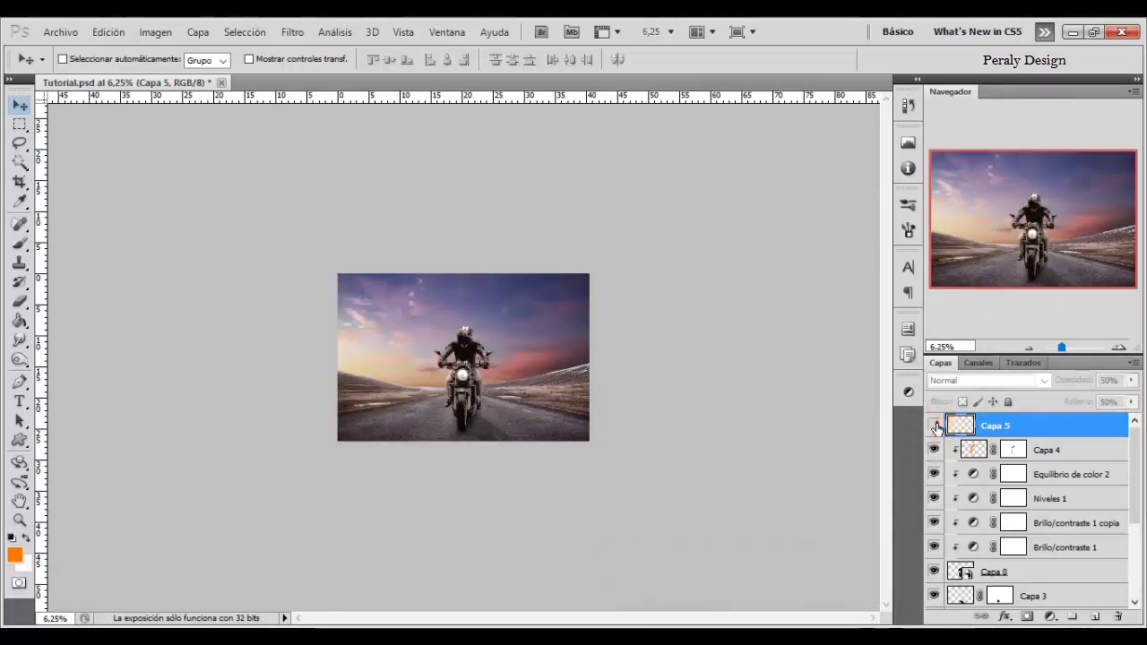
left_click(935, 426)
left_click(1051, 616)
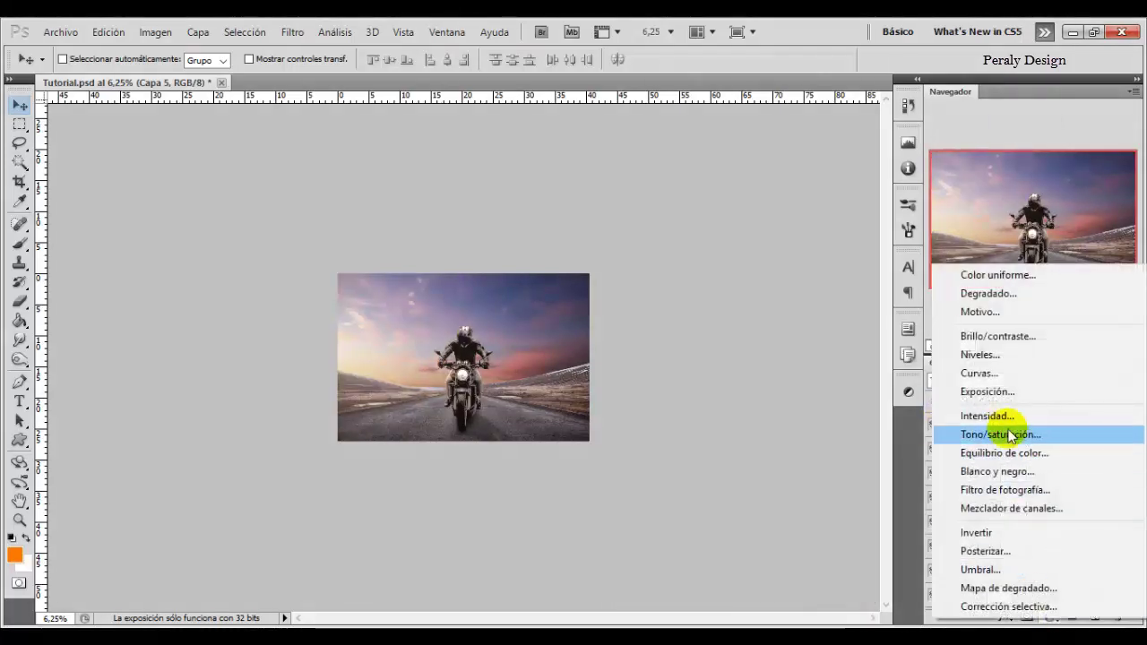
Add Equilibrio de color 3 with midtones Cian–Rojo +38, Magenta–Verde +33, Amarillo–Azul -15
left_click(1050, 454)
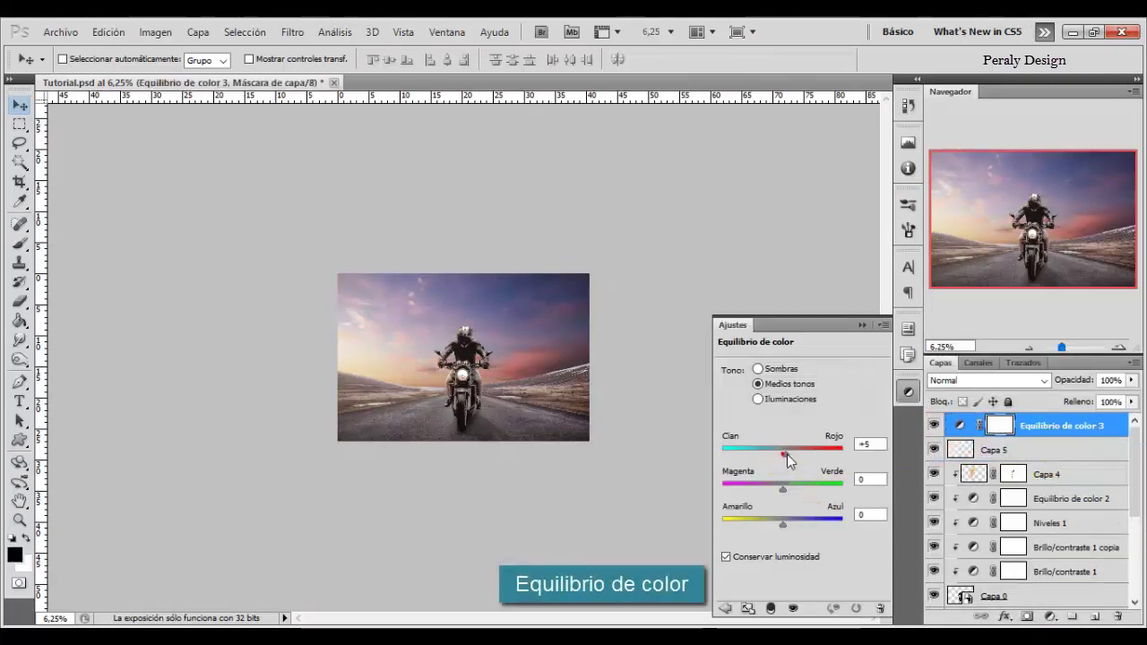
mouse_move(787, 455)
left_mouse_down()
mouse_move(805, 456)
mouse_move(793, 490)
mouse_move(803, 492)
left_mouse_up()
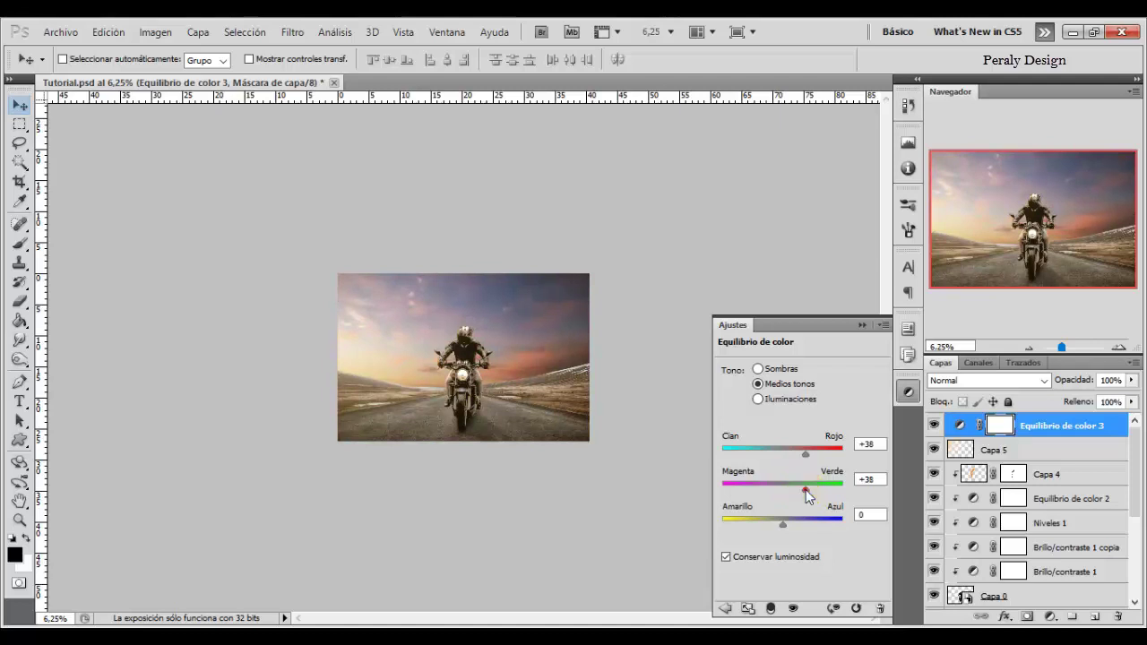
left_click_drag(806, 489, 773, 529)
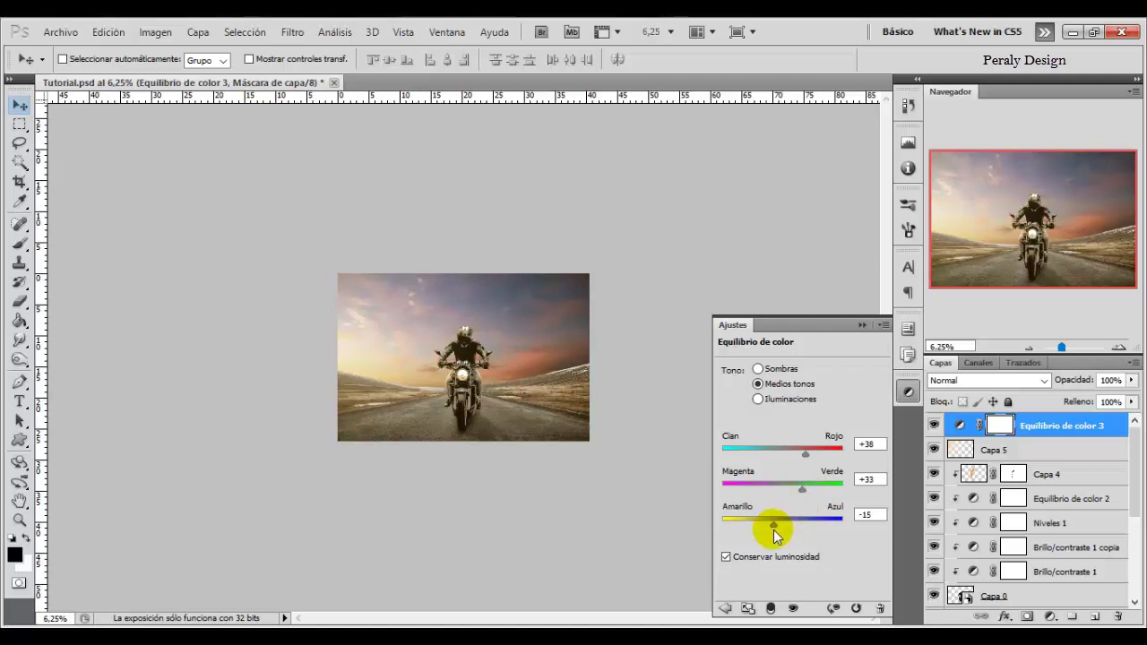
left_click(933, 426)
left_click(933, 427)
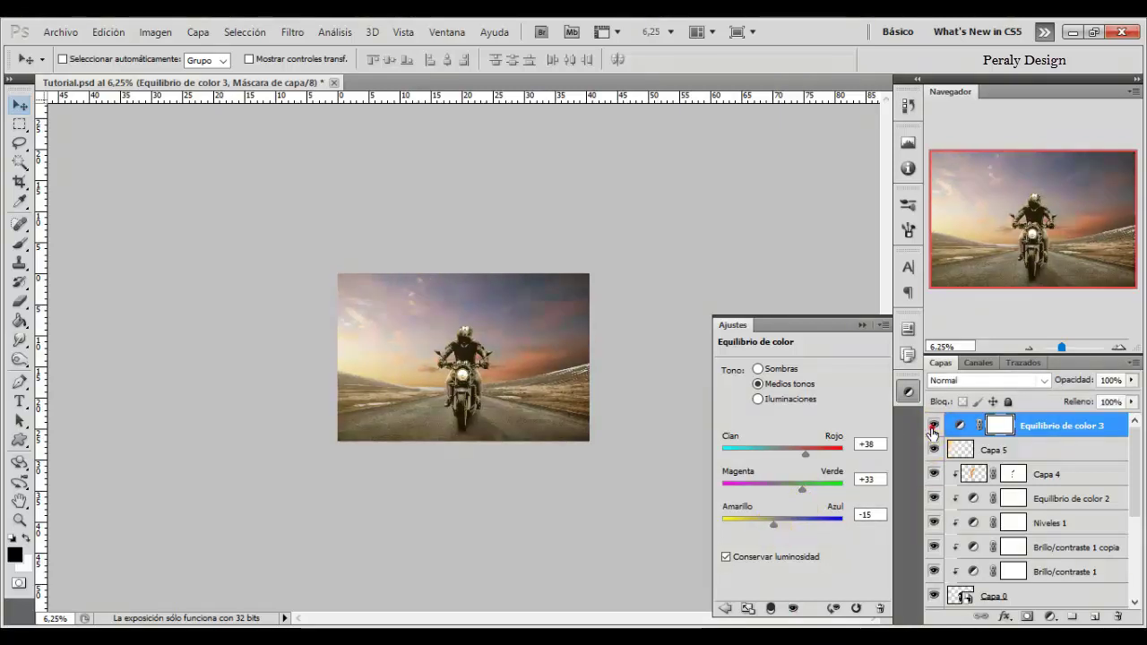
left_click(1050, 617)
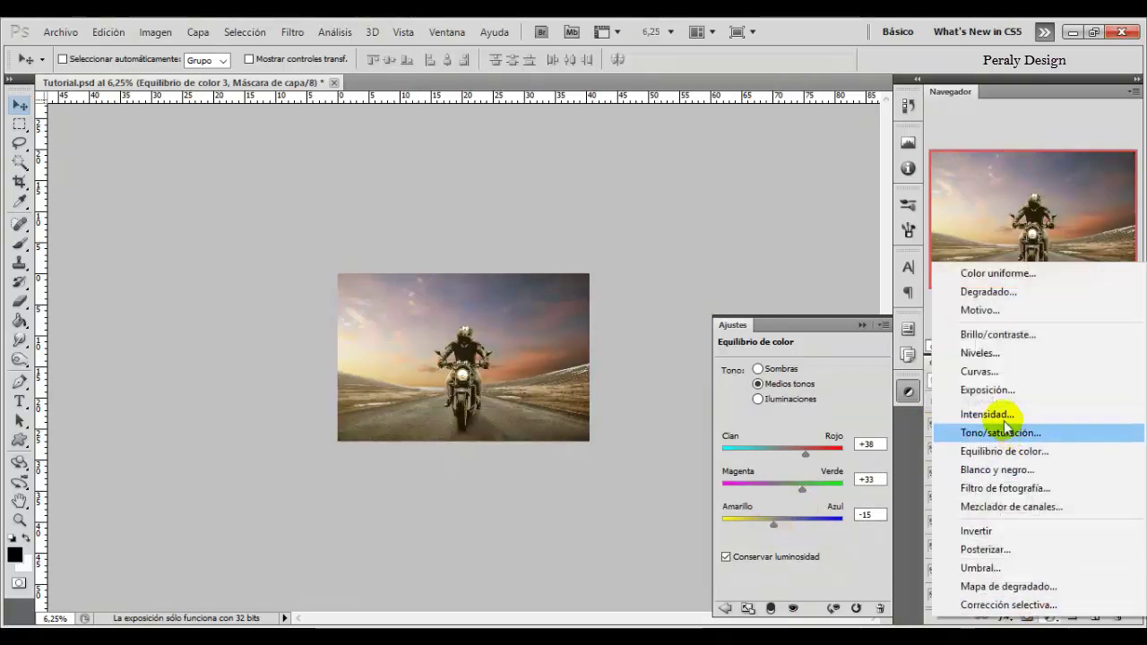
Add a Niveles 2 layer with the black input raised to 5
left_click(1026, 354)
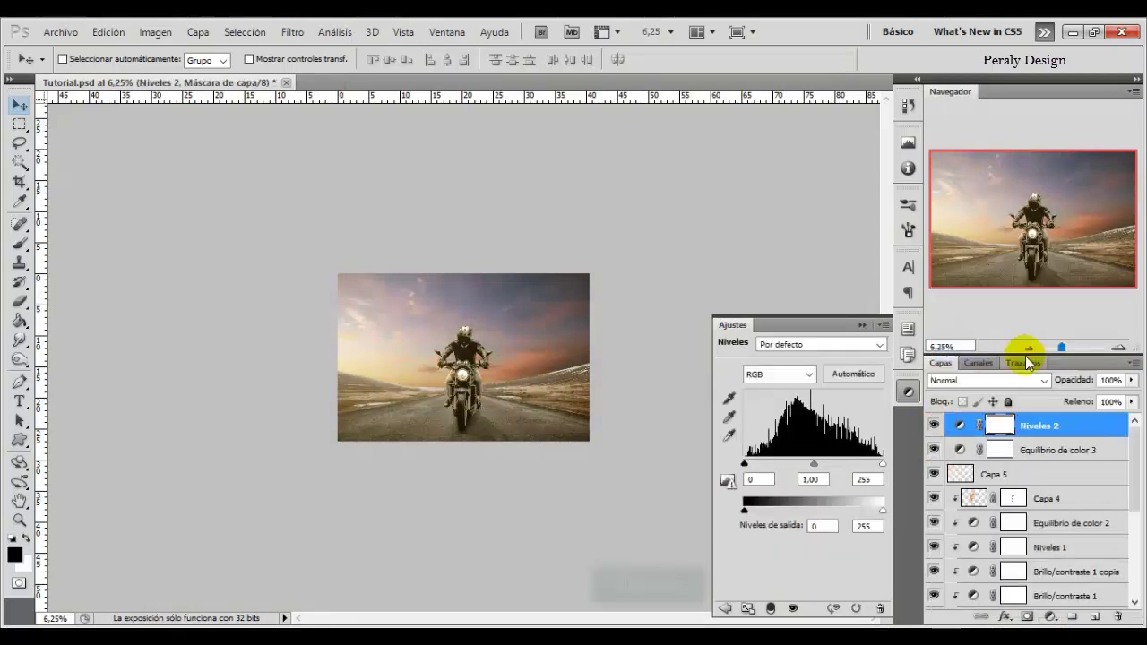
left_click_drag(744, 464, 746, 462)
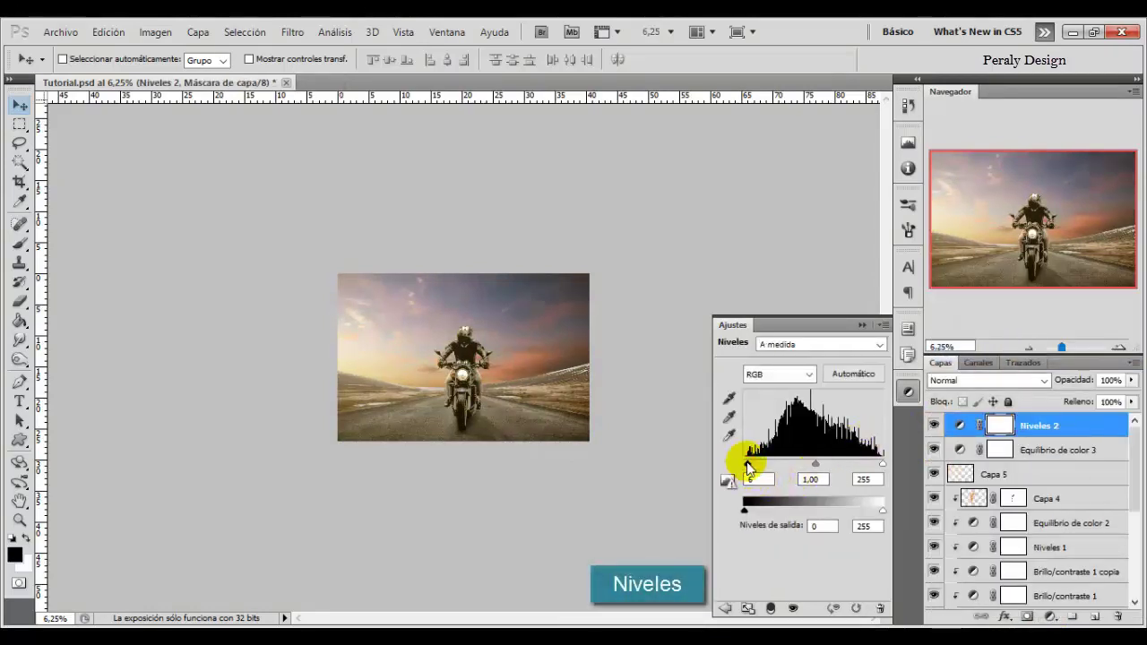
left_click(933, 426)
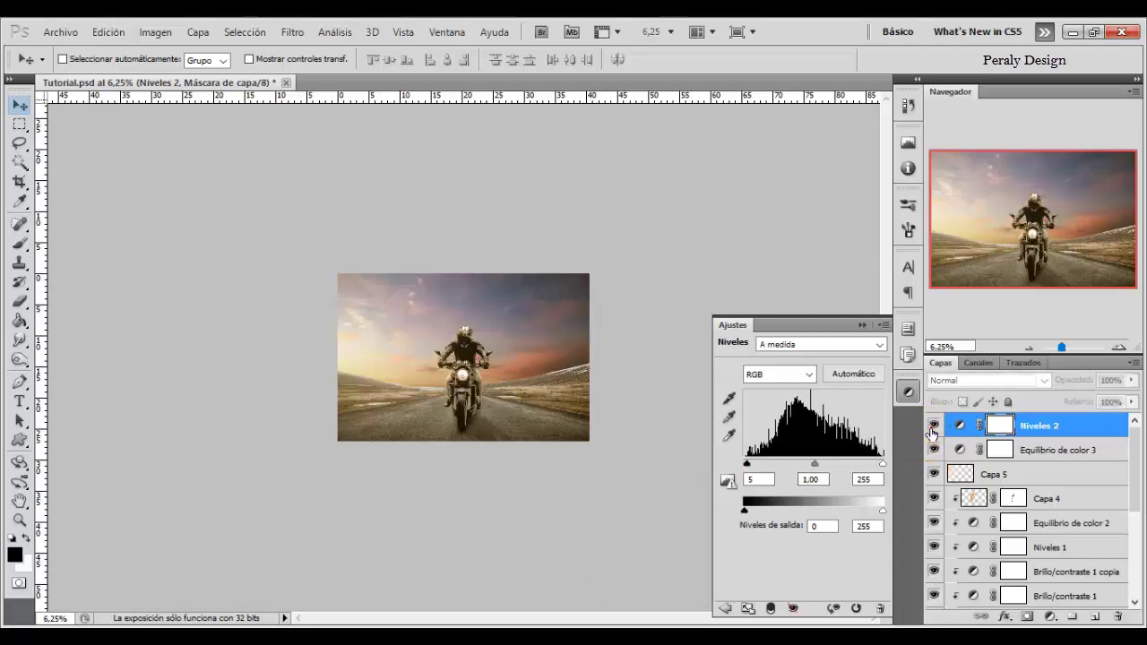
Add a Brillo/contraste 2 layer with brightness lowered to -9
left_click(1050, 617)
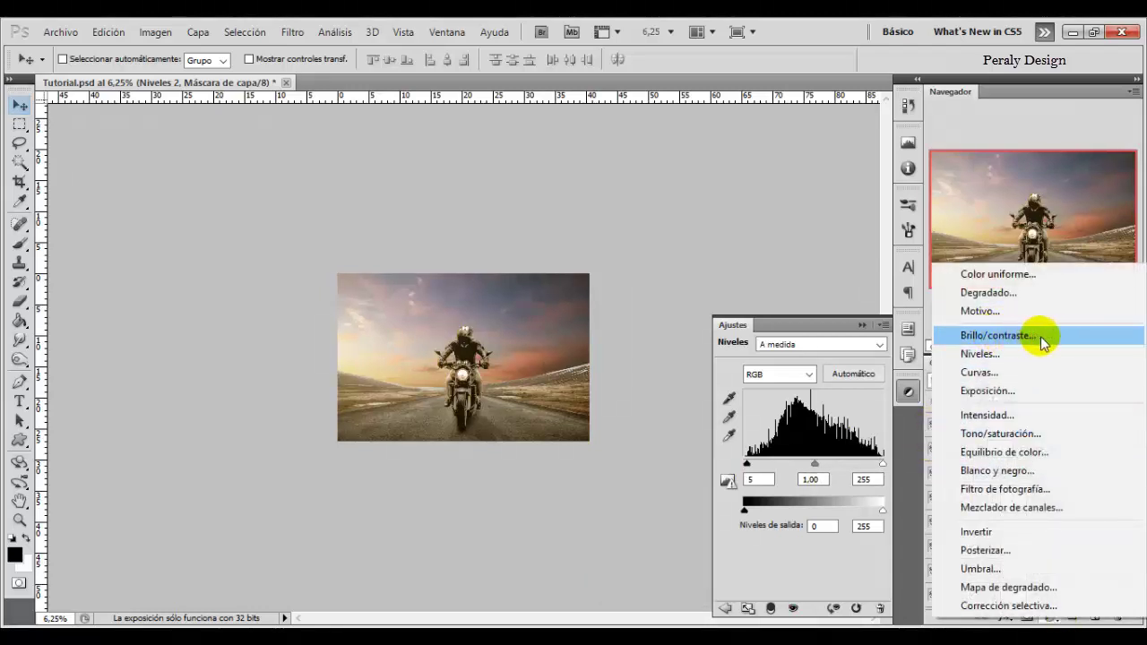
left_click(1041, 336)
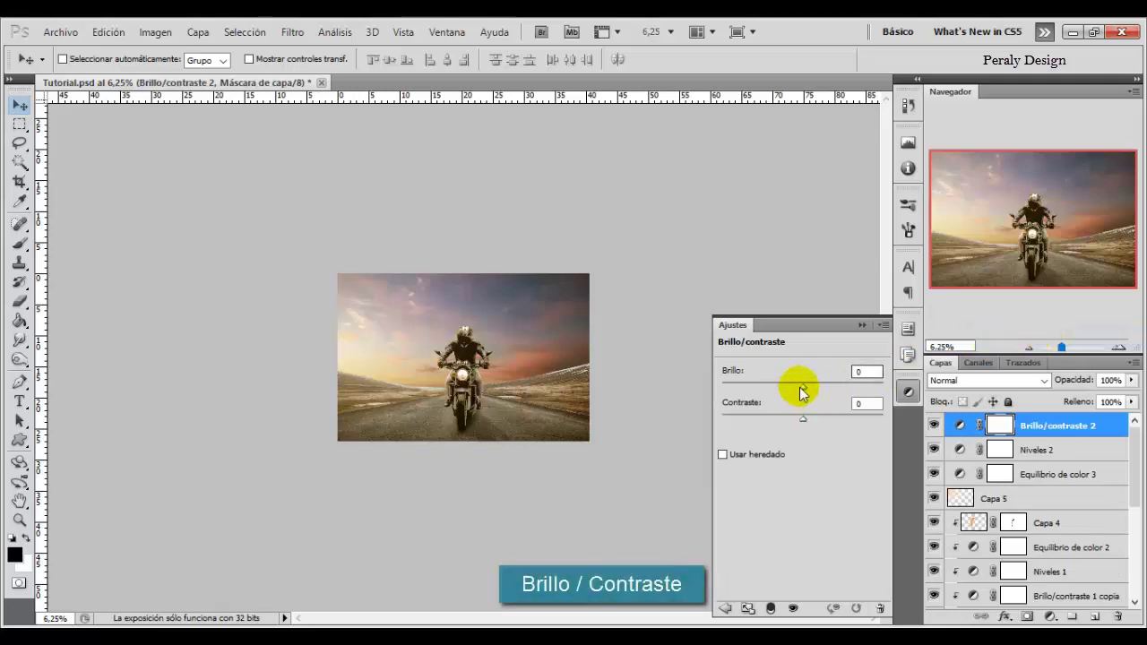
left_click_drag(802, 392, 800, 395)
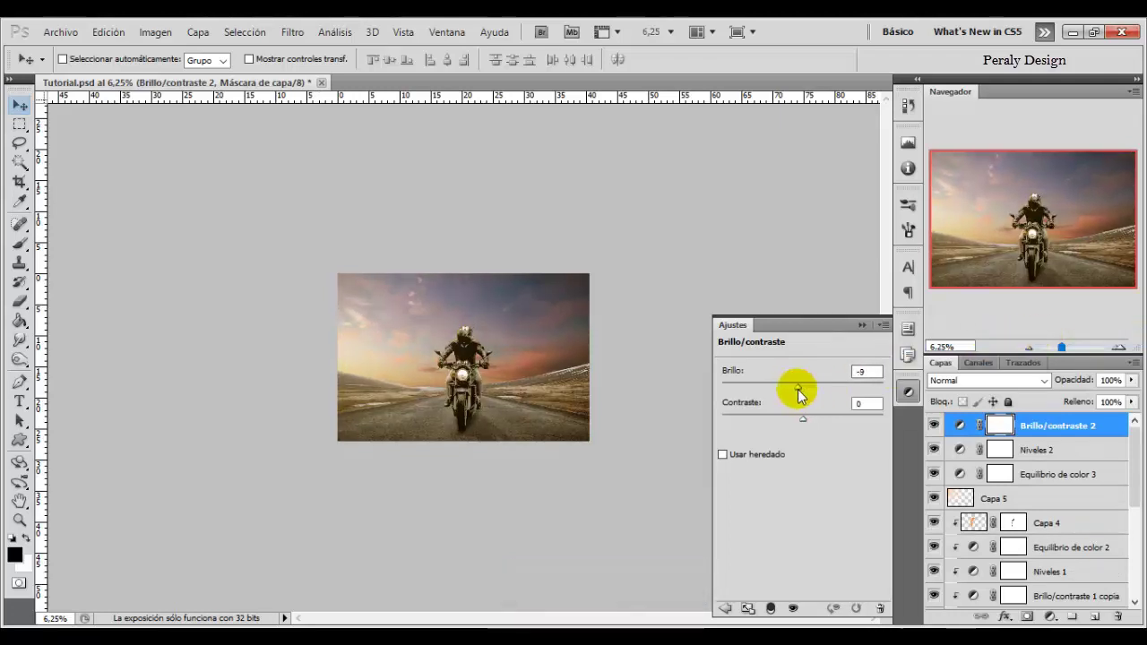
left_click(864, 326)
left_click(1032, 430)
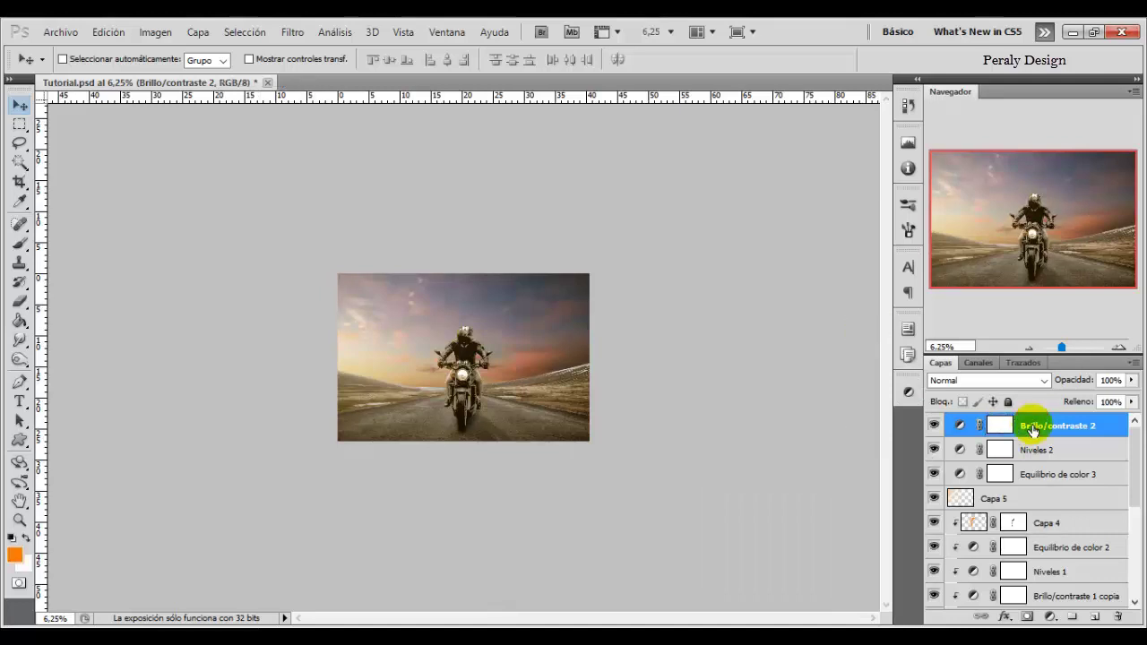
Stamp all visible layers into Capa 6 and launch Color Efex Pro 4 on it
key("ctrl+shift+alt+e")
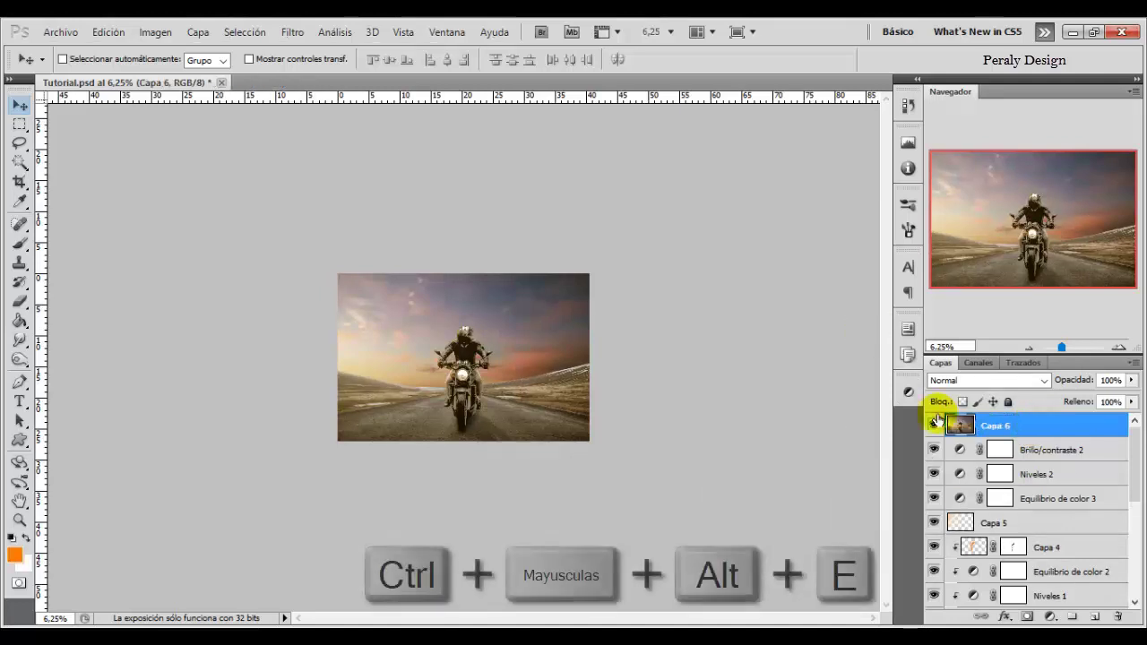
left_click(285, 30)
mouse_move(320, 416)
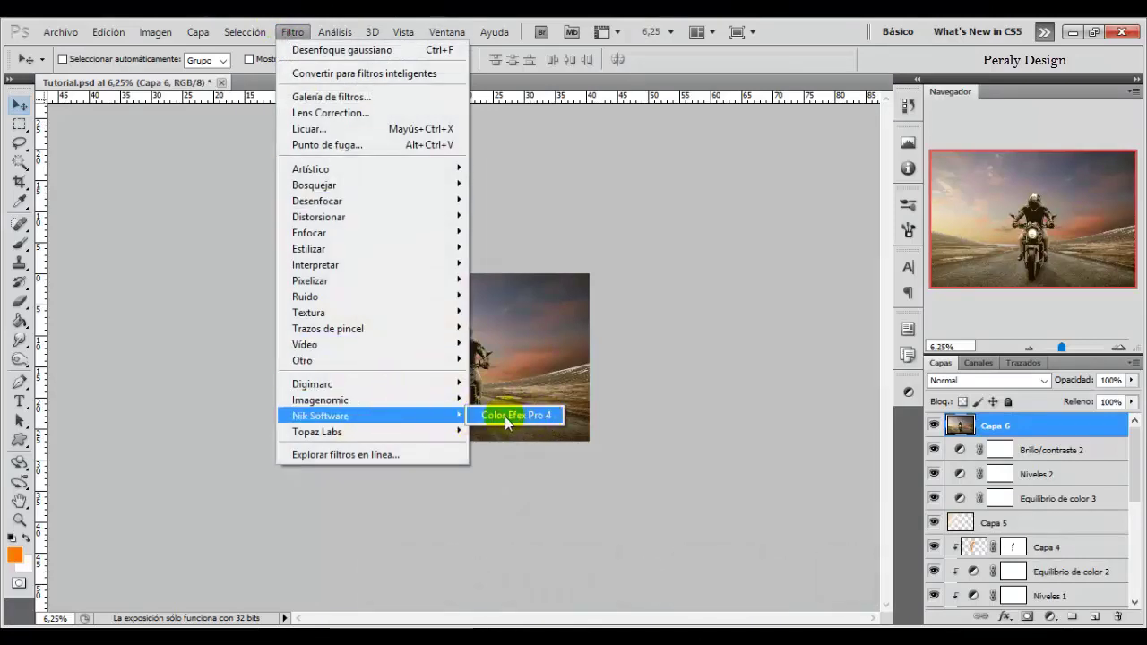
left_click(529, 417)
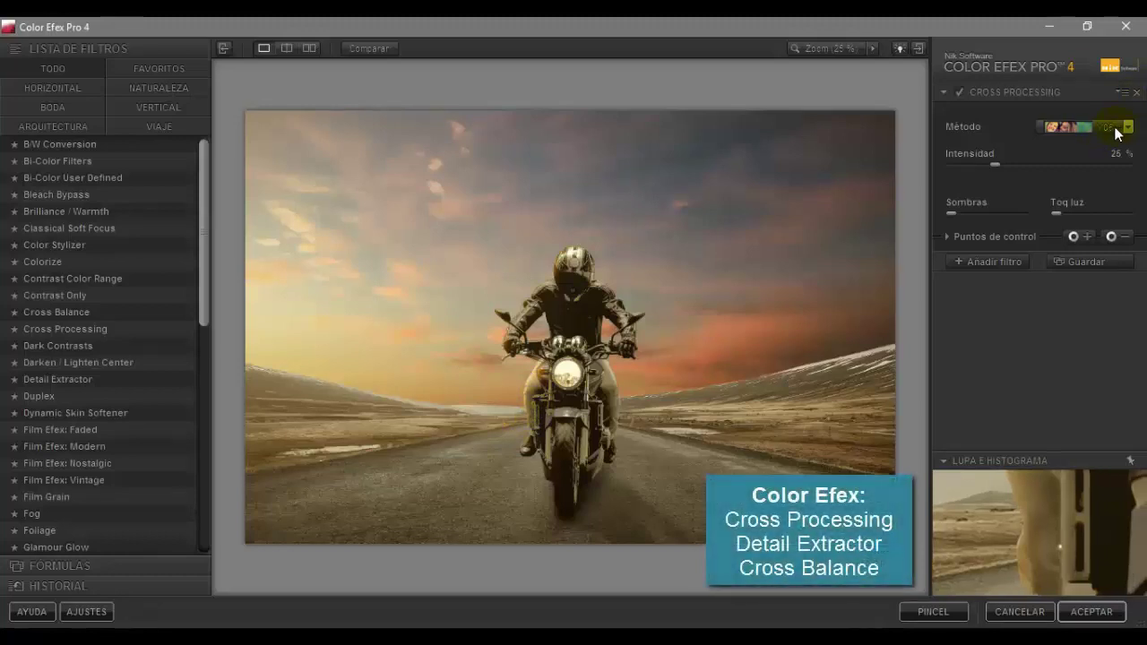
Add a Detail Extractor filter with its amount set to 5
left_click(997, 267)
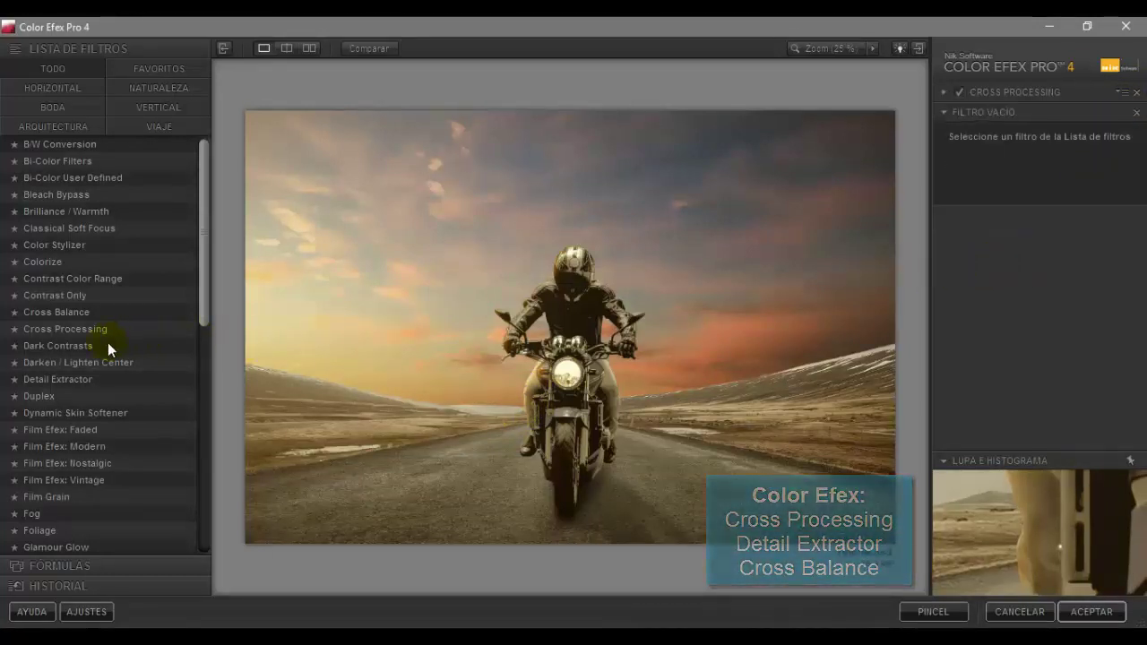
left_click(90, 379)
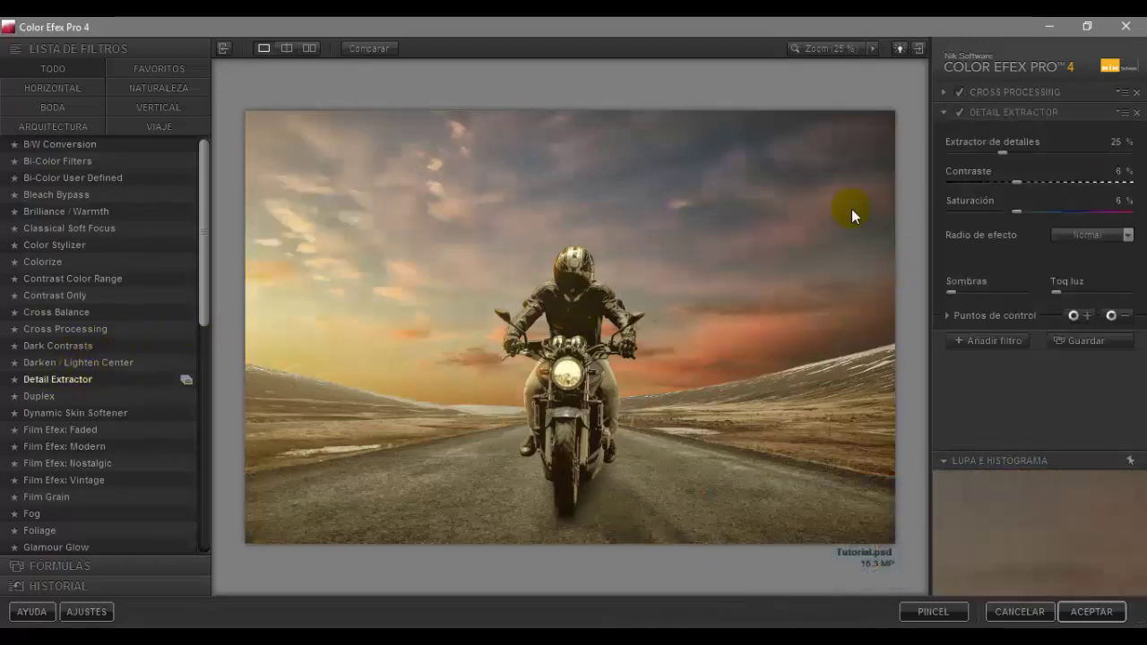
left_click(1118, 144)
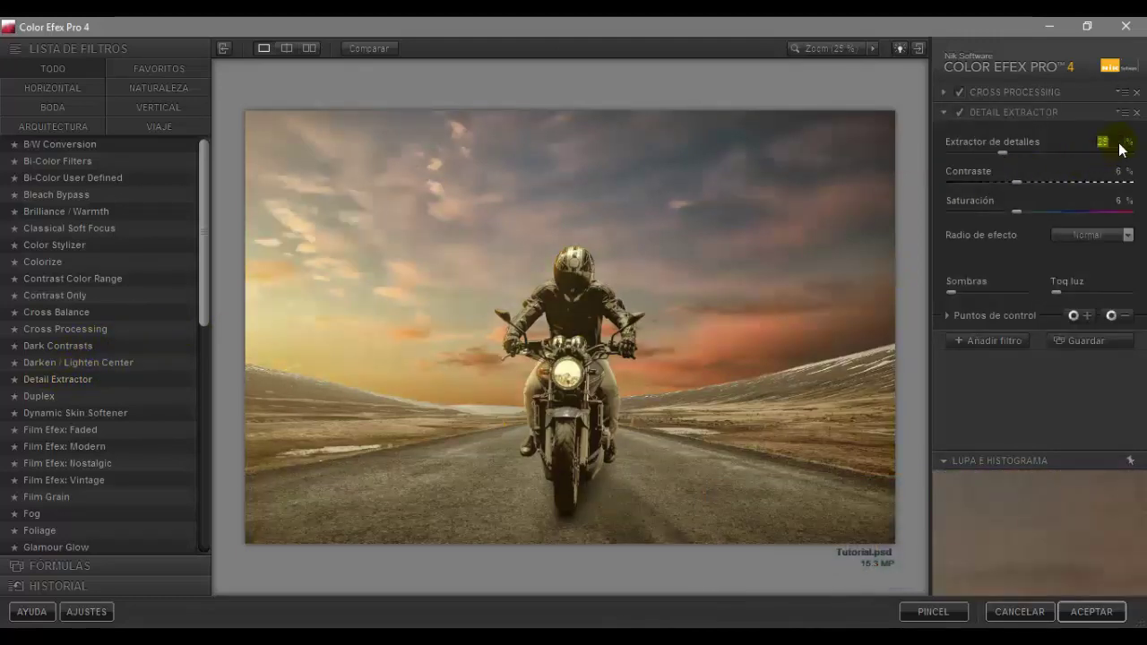
type("5")
key("Return")
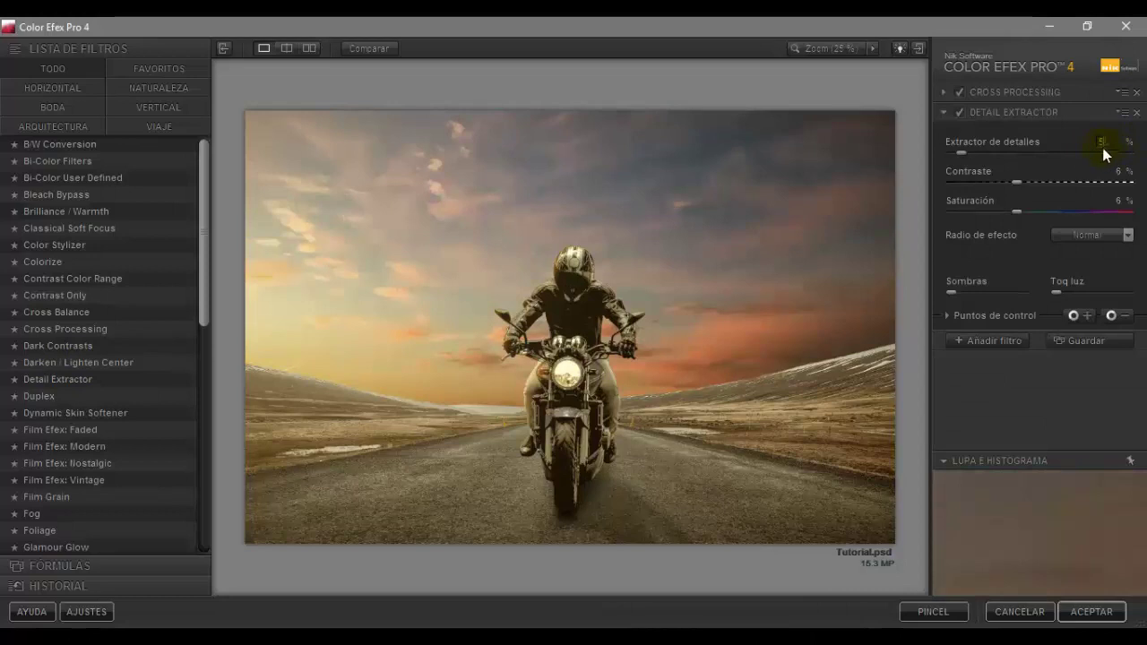
Add Cross Balance with the tungsten-to-natural-light (1) preset at 40%, then apply the filters
left_click(1008, 340)
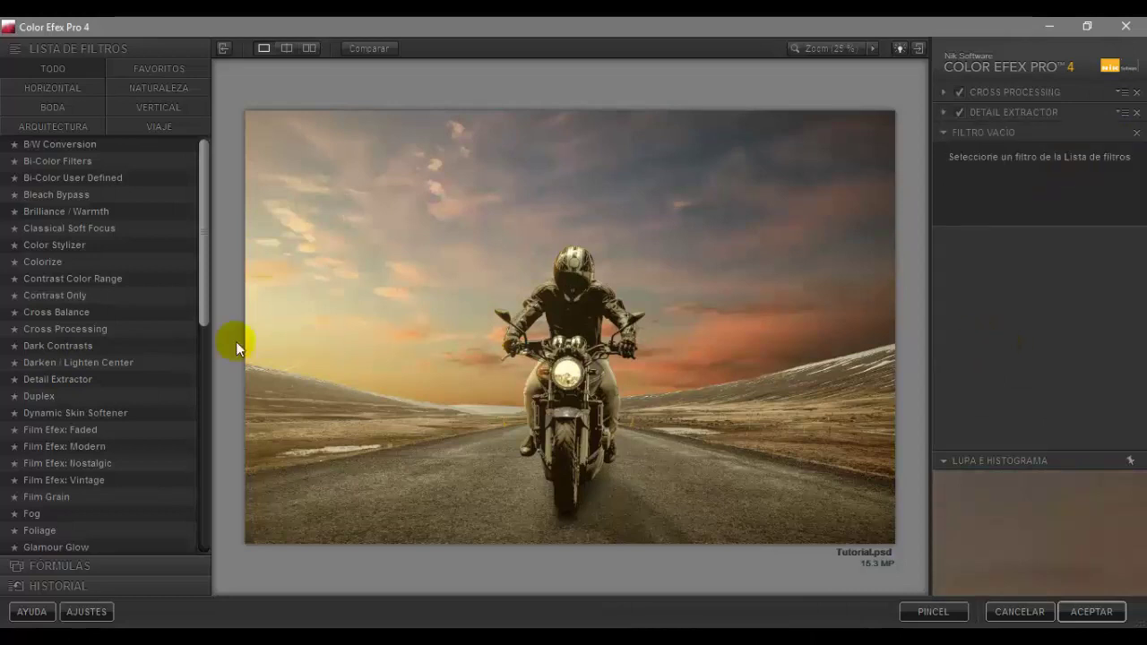
left_click(96, 311)
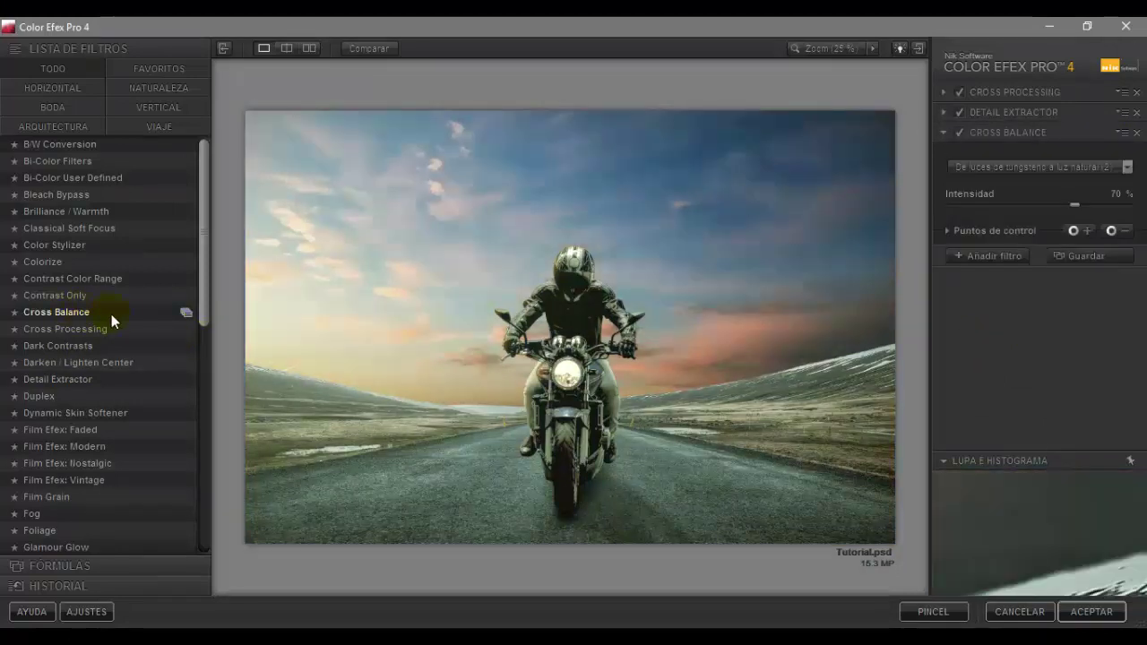
left_click(1131, 168)
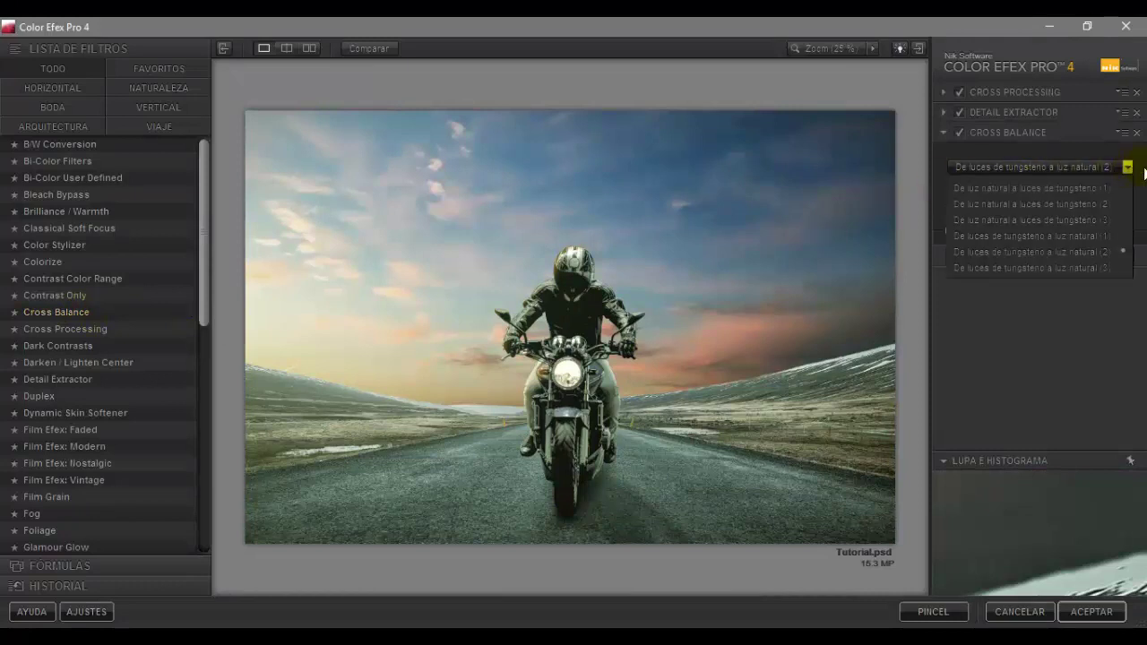
left_click(1098, 236)
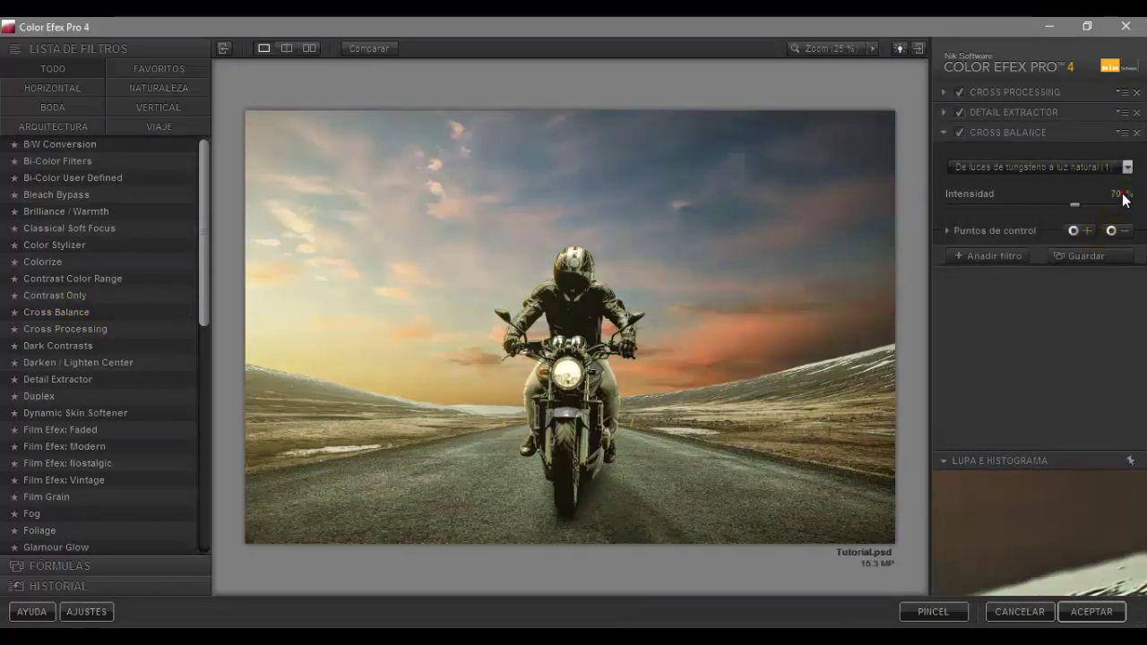
type("40")
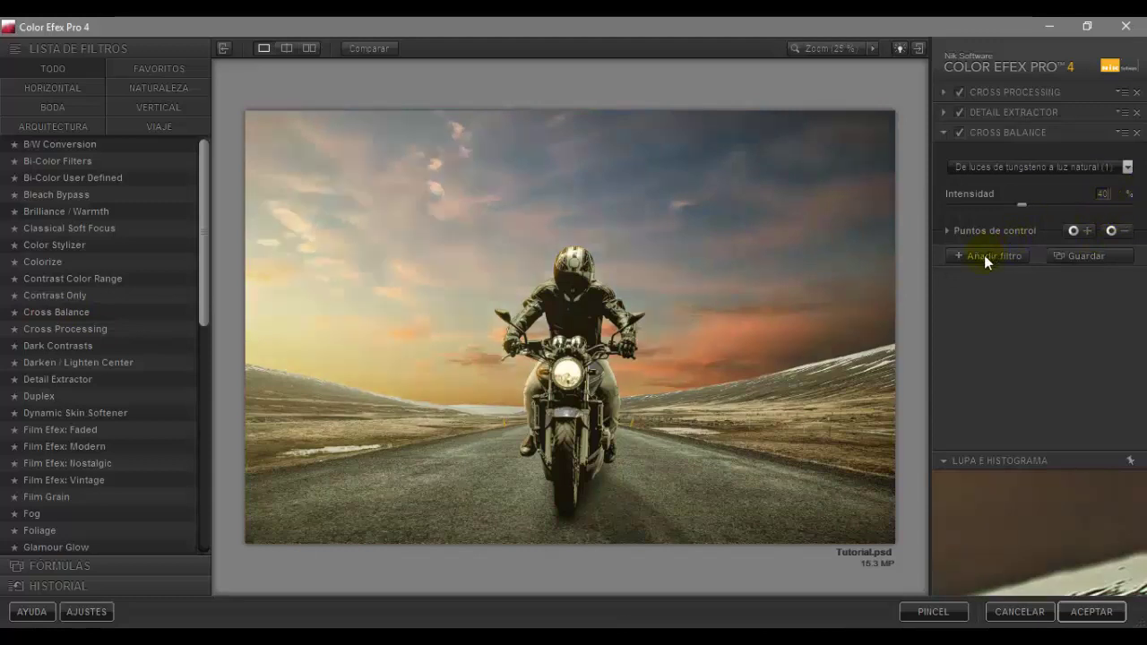
left_click(1011, 258)
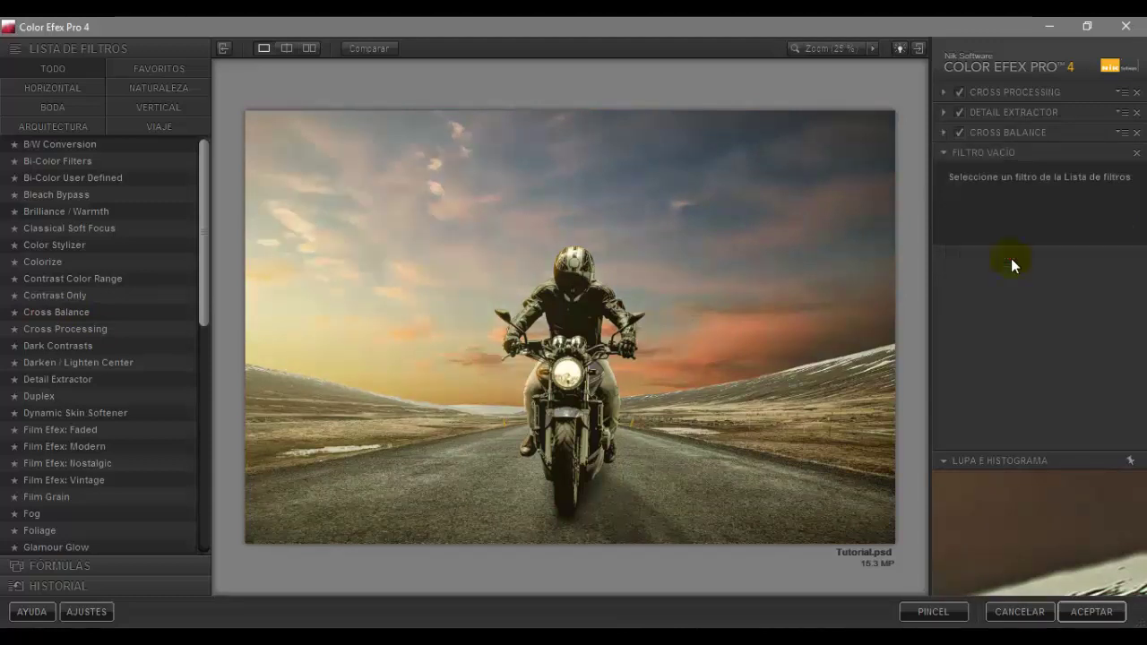
left_click(1101, 613)
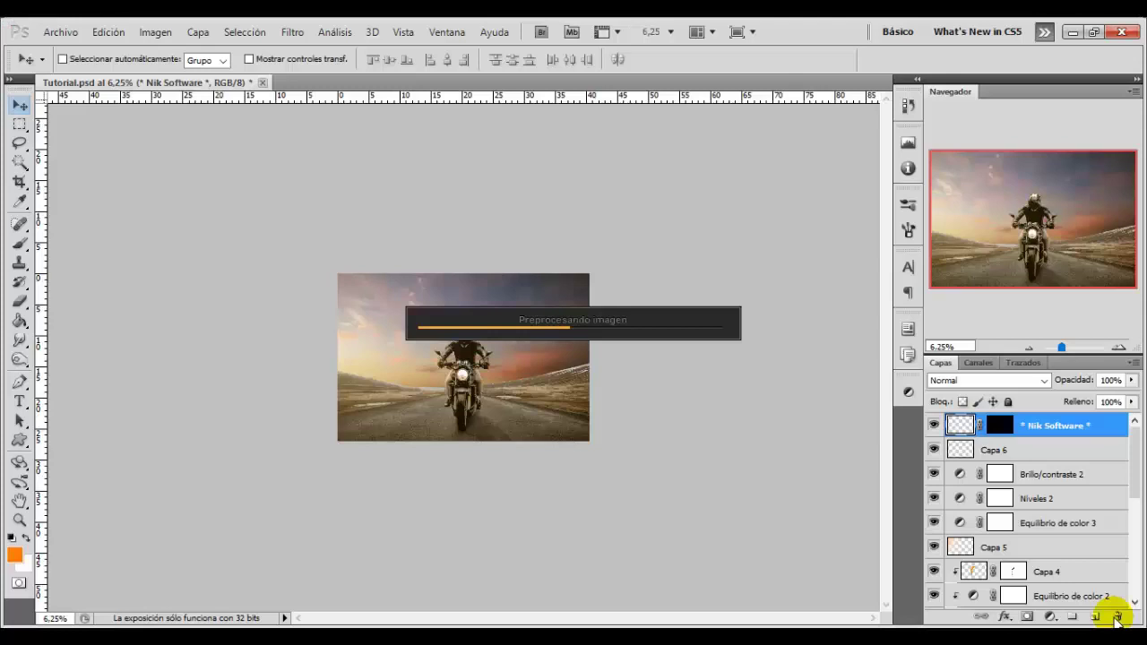
Add Blanco y negro 1: Reds -80, Yellows 148, Greens -187, Cyans -72, Blues -116, Magentas -77
left_click(935, 425)
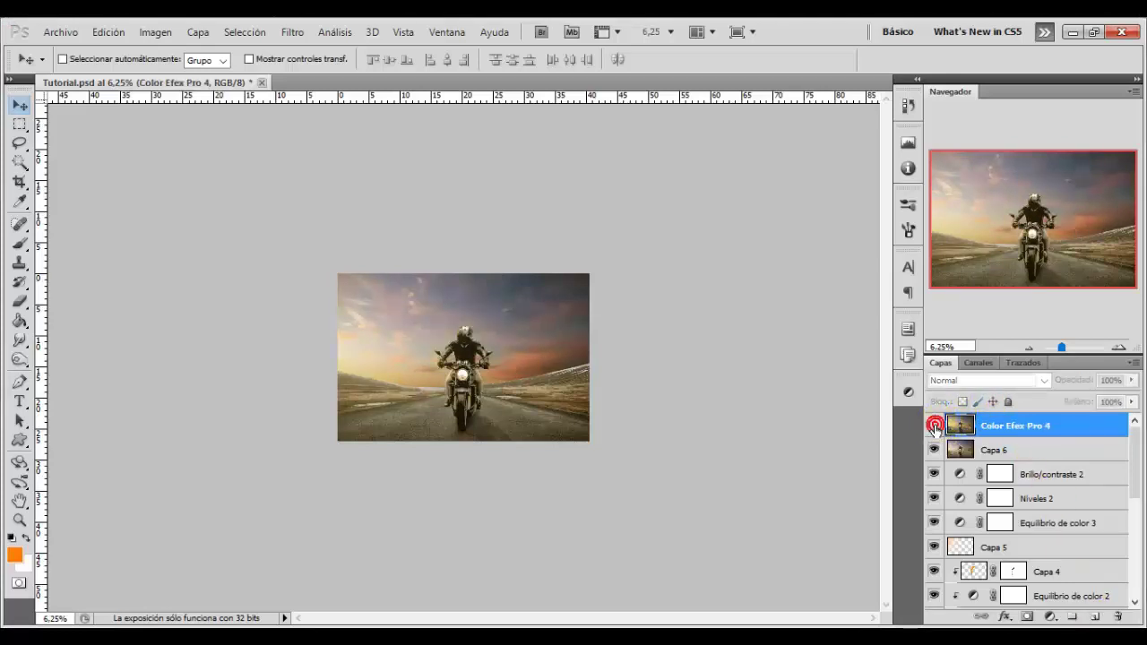
left_click(1051, 617)
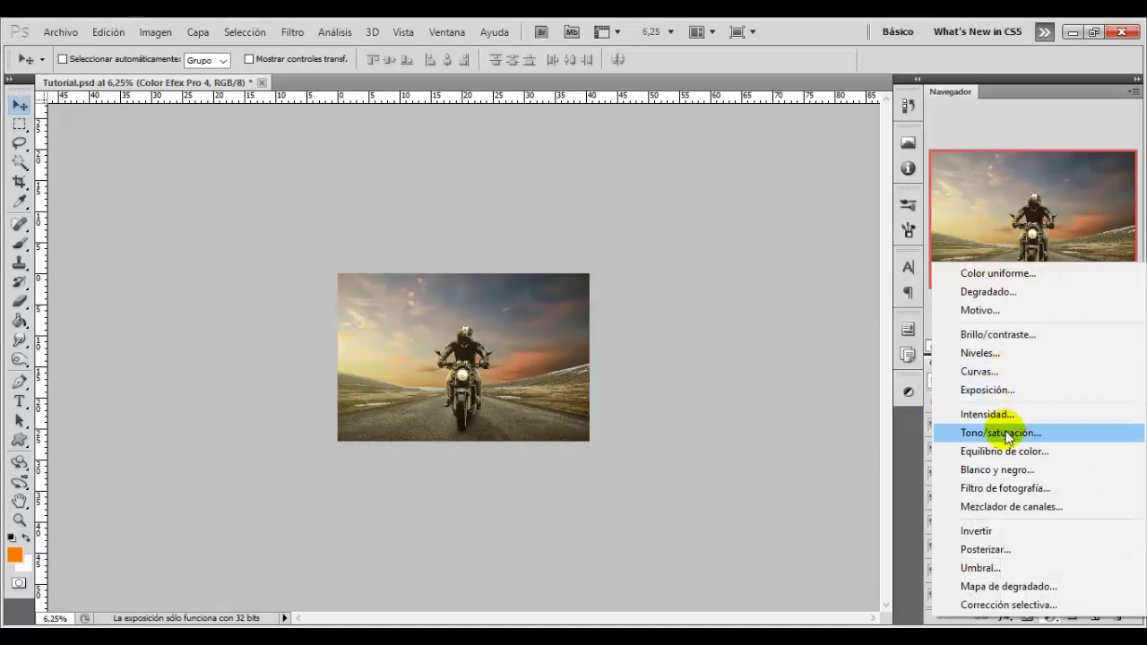
left_click(1043, 471)
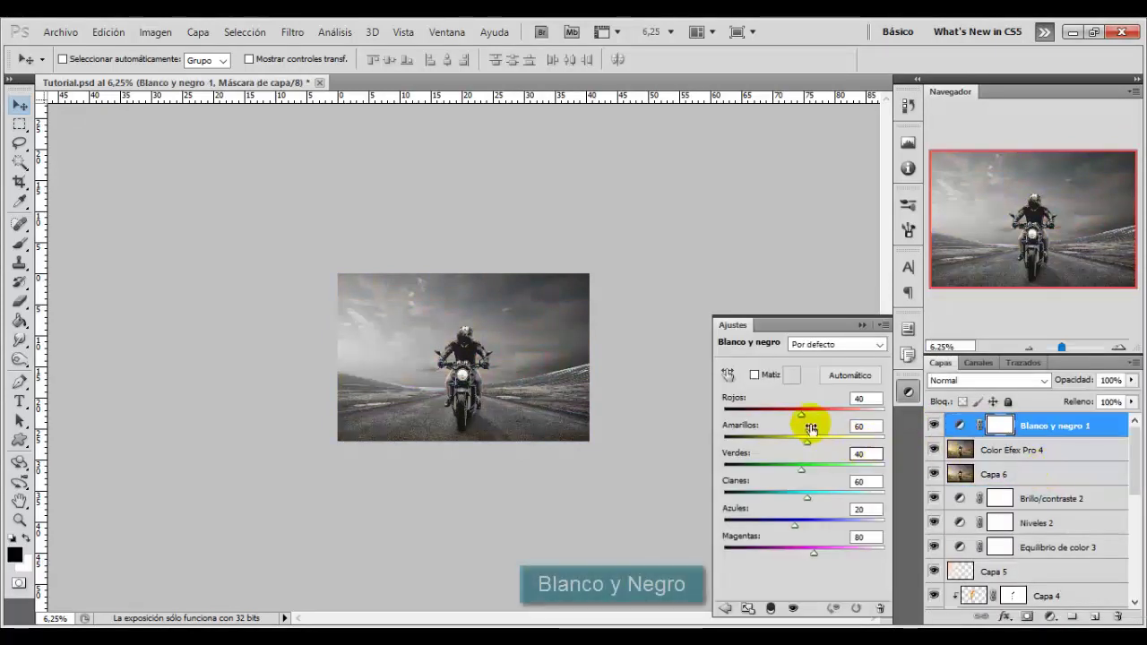
left_click_drag(803, 414, 766, 422)
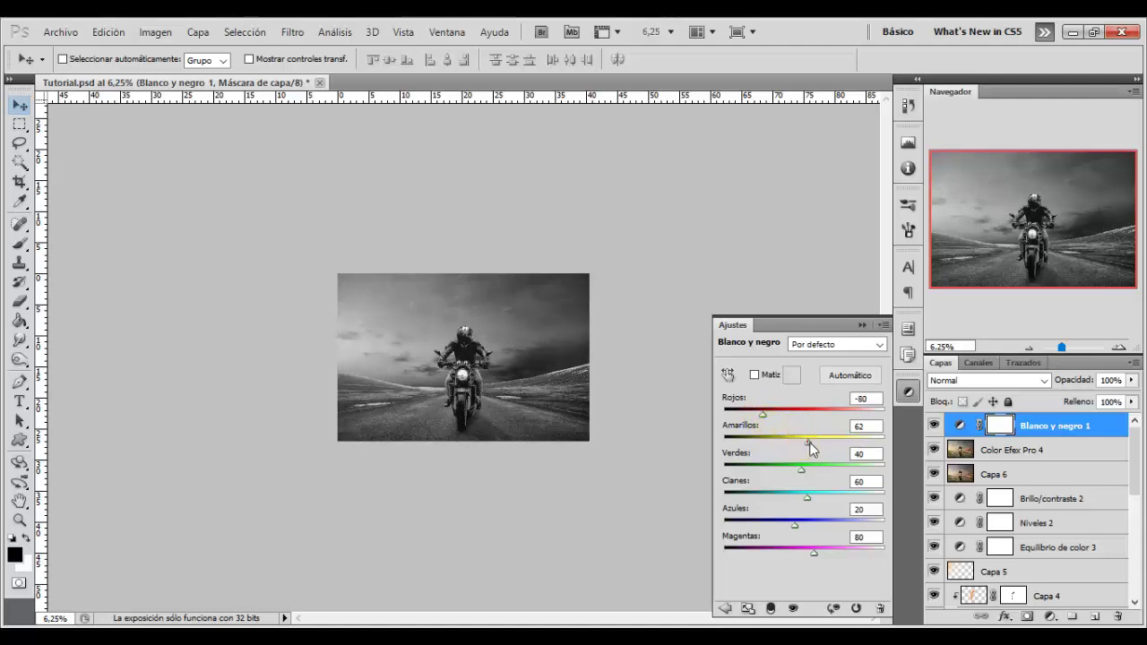
left_click_drag(806, 441, 836, 442)
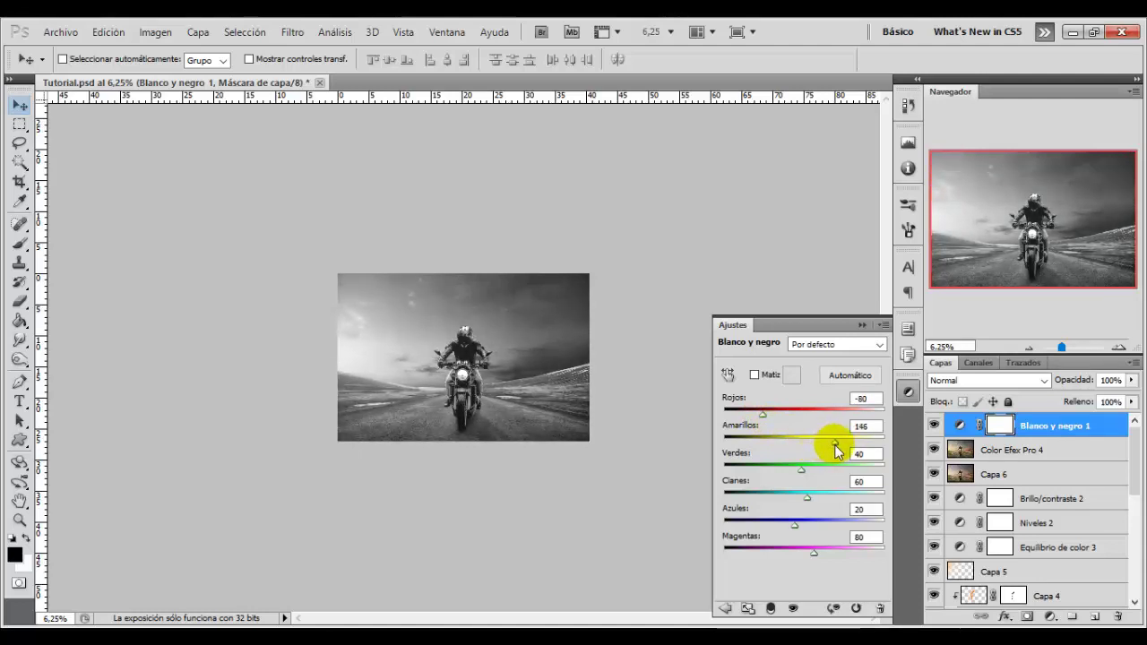
mouse_move(835, 443)
left_mouse_down()
mouse_move(794, 470)
mouse_move(741, 472)
left_mouse_up()
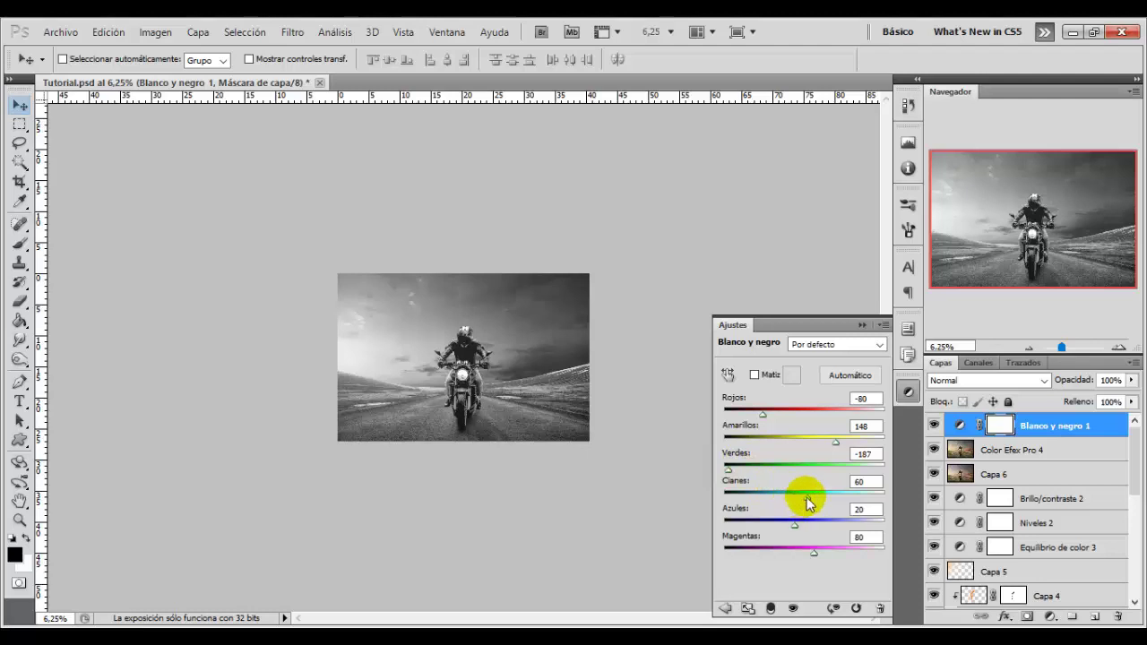
mouse_move(806, 496)
left_mouse_down()
mouse_move(760, 497)
mouse_move(775, 527)
mouse_move(752, 527)
left_mouse_up()
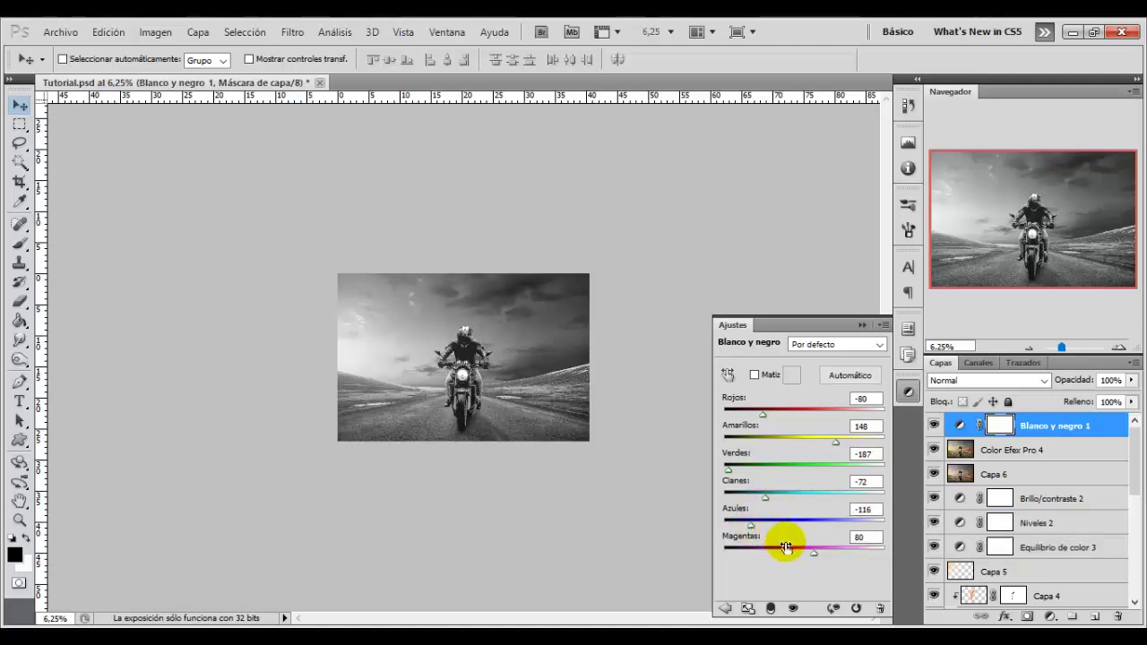
left_click_drag(814, 553, 777, 553)
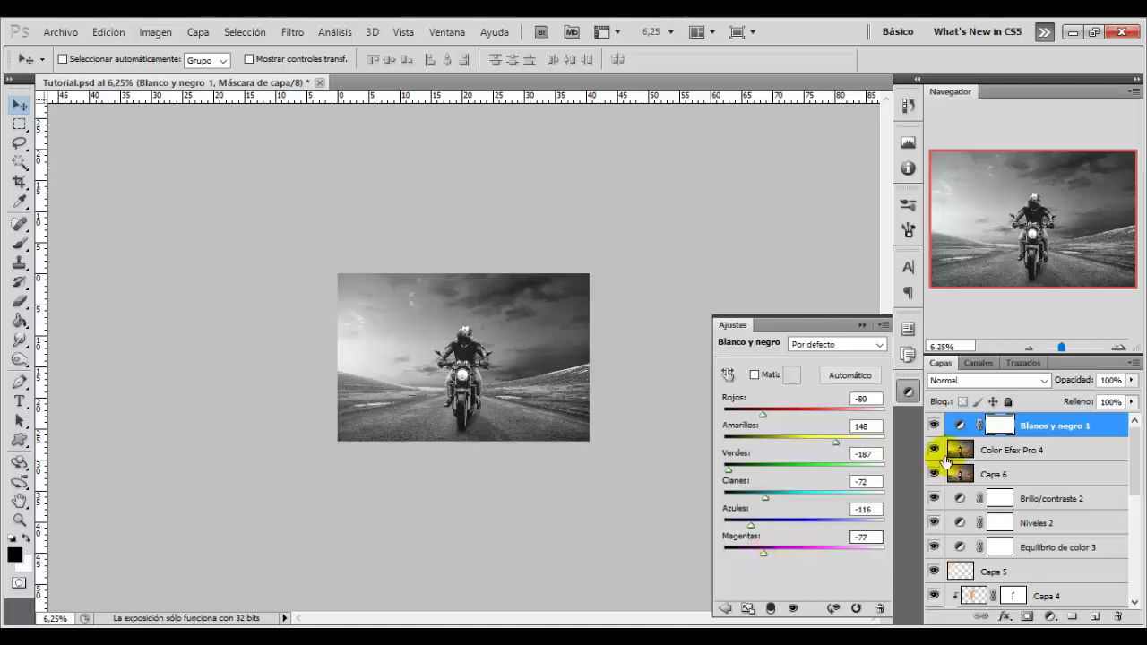
Blend Blanco y negro 1 in Oscurecer mode at 40% fill, comparing it on and off
left_click(933, 427)
left_click(933, 429)
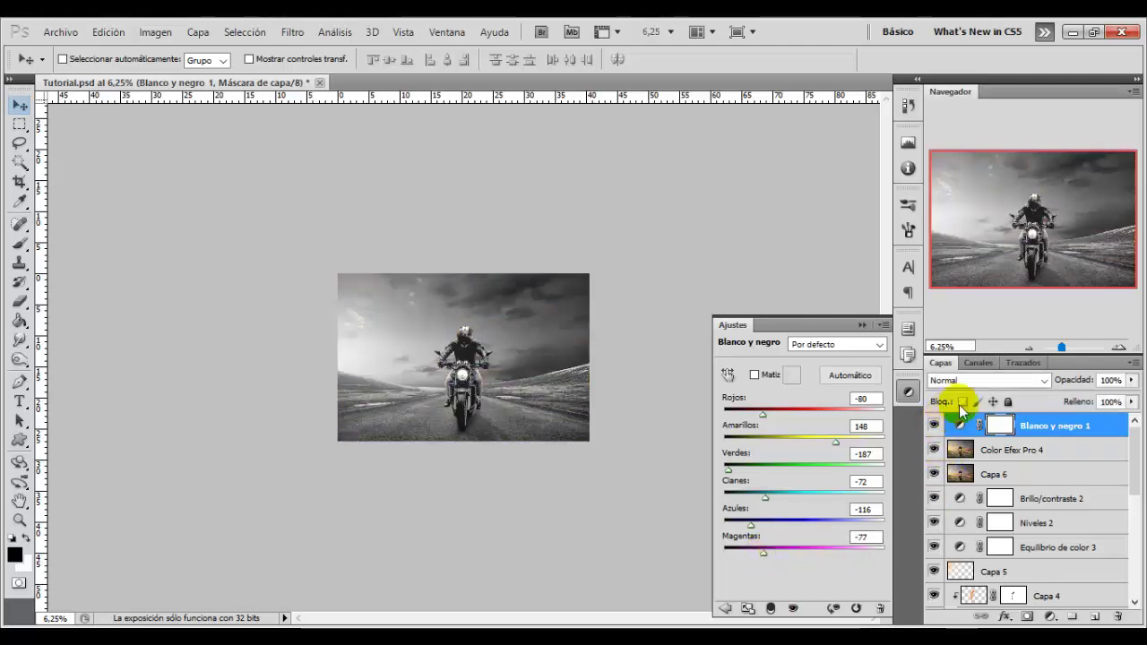
left_click(1045, 381)
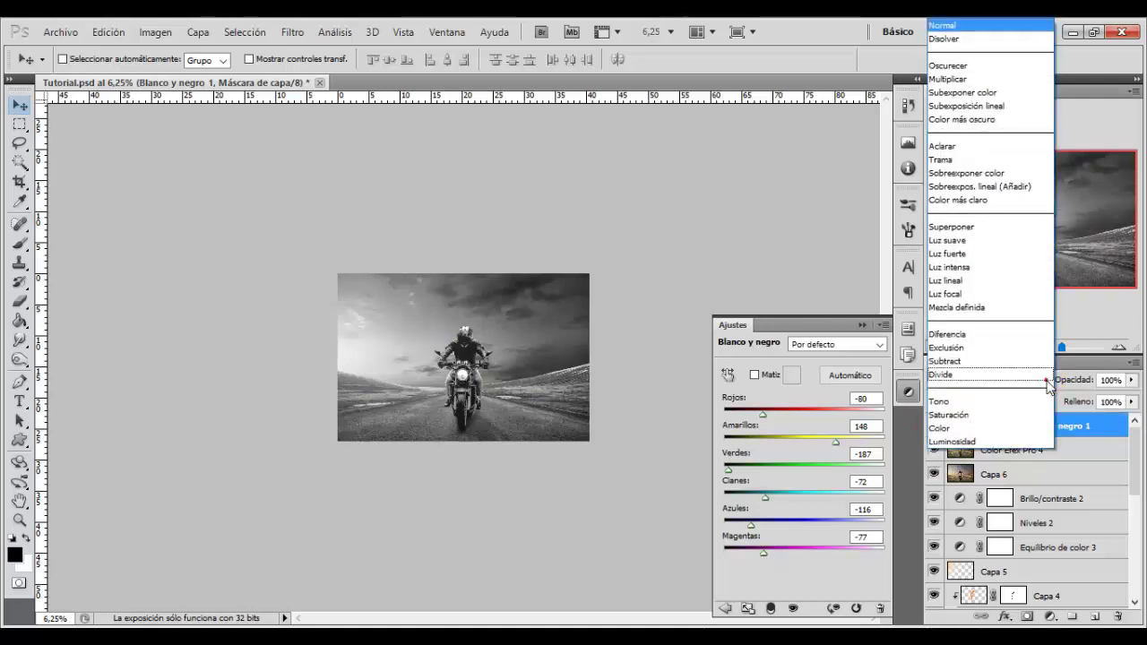
left_click(980, 66)
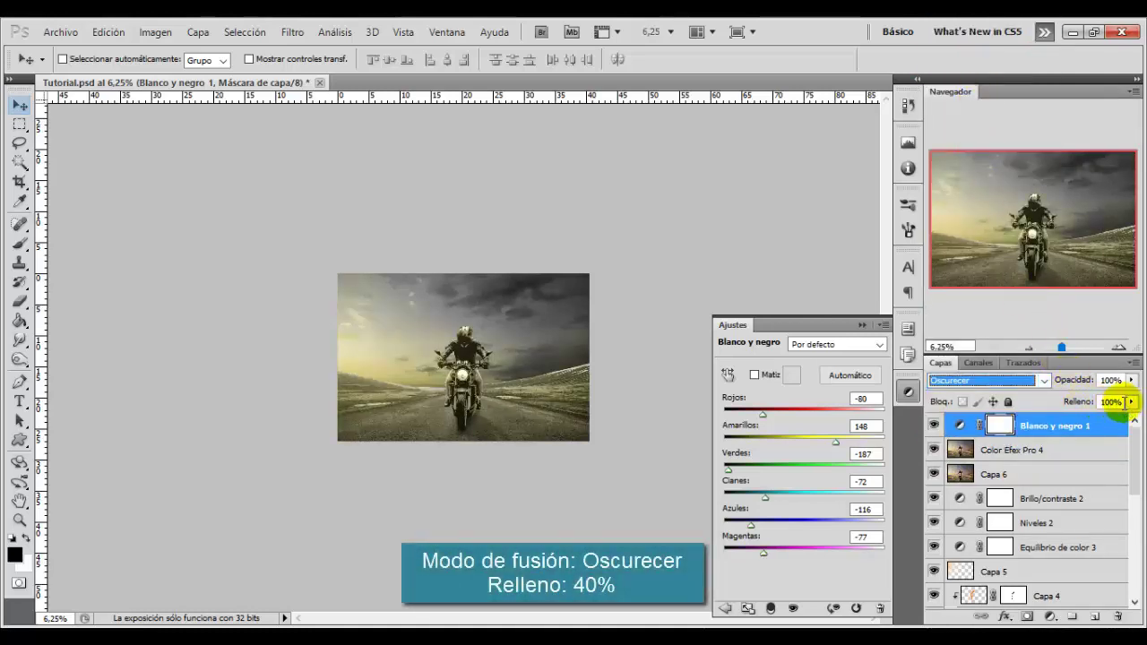
left_click(1071, 402)
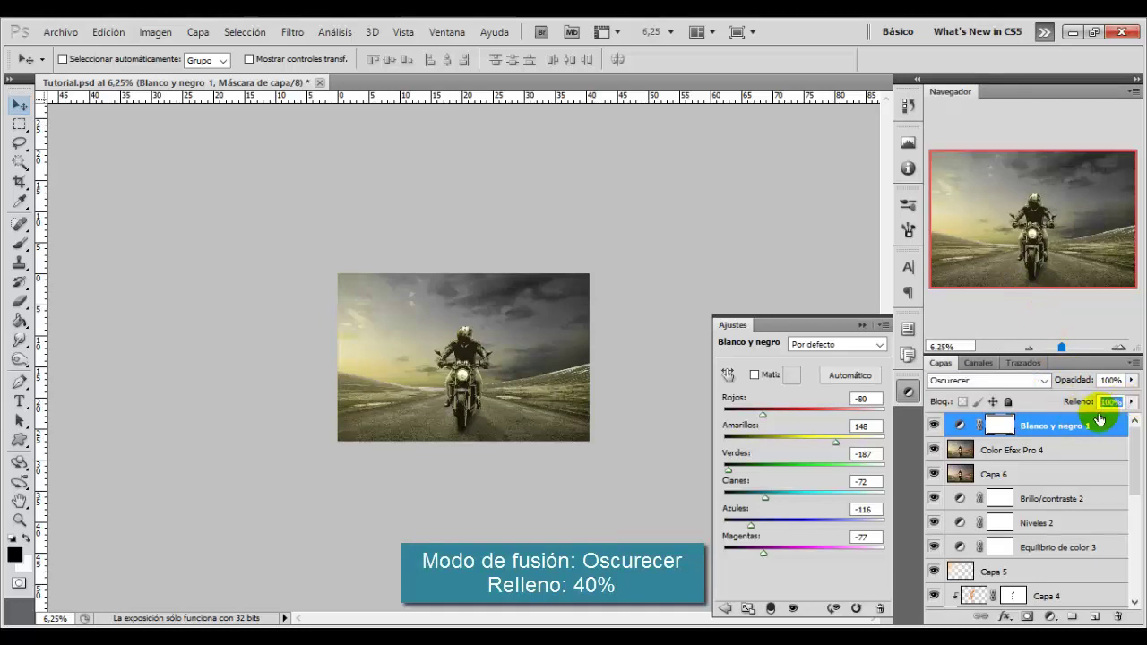
type("40")
key("Return")
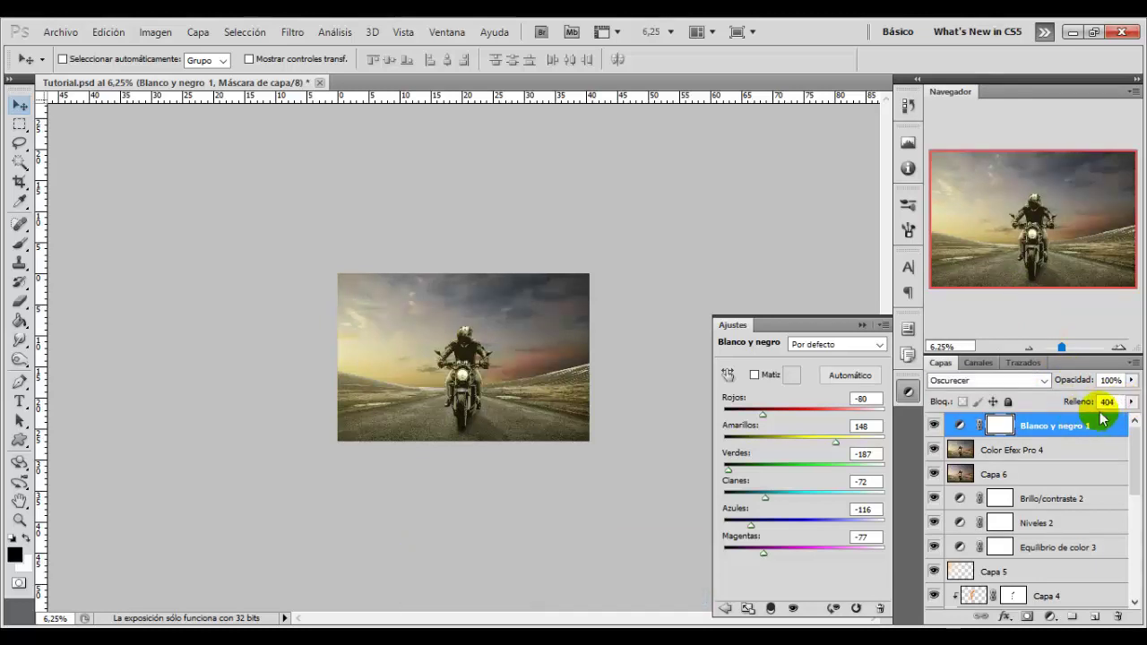
left_click(933, 427)
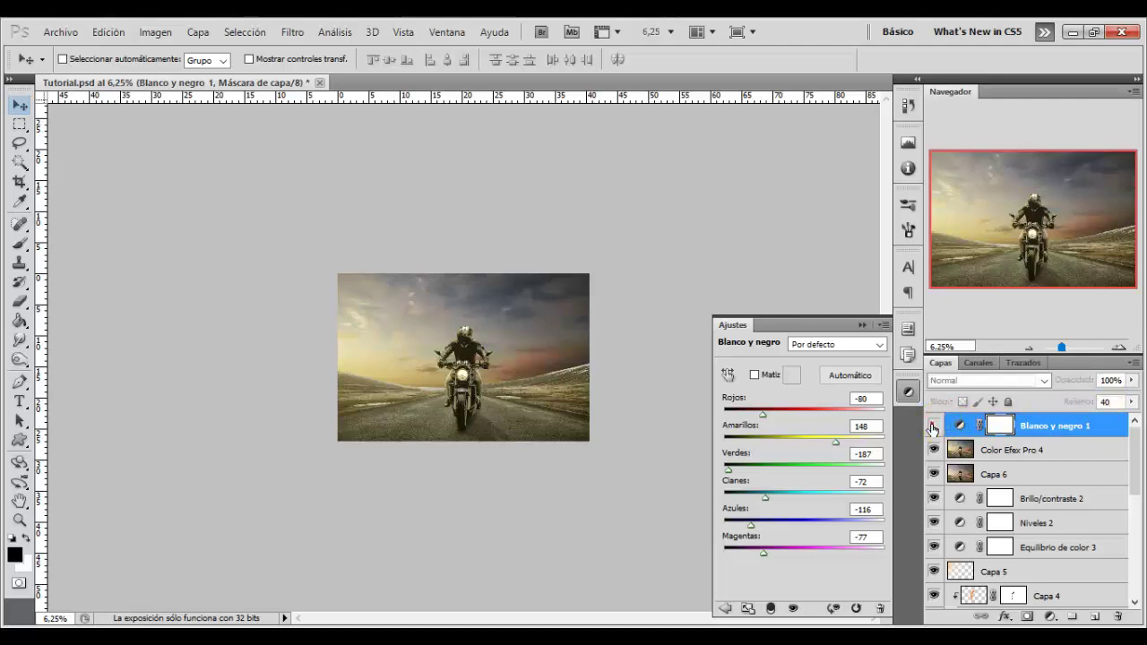
left_click(1049, 617)
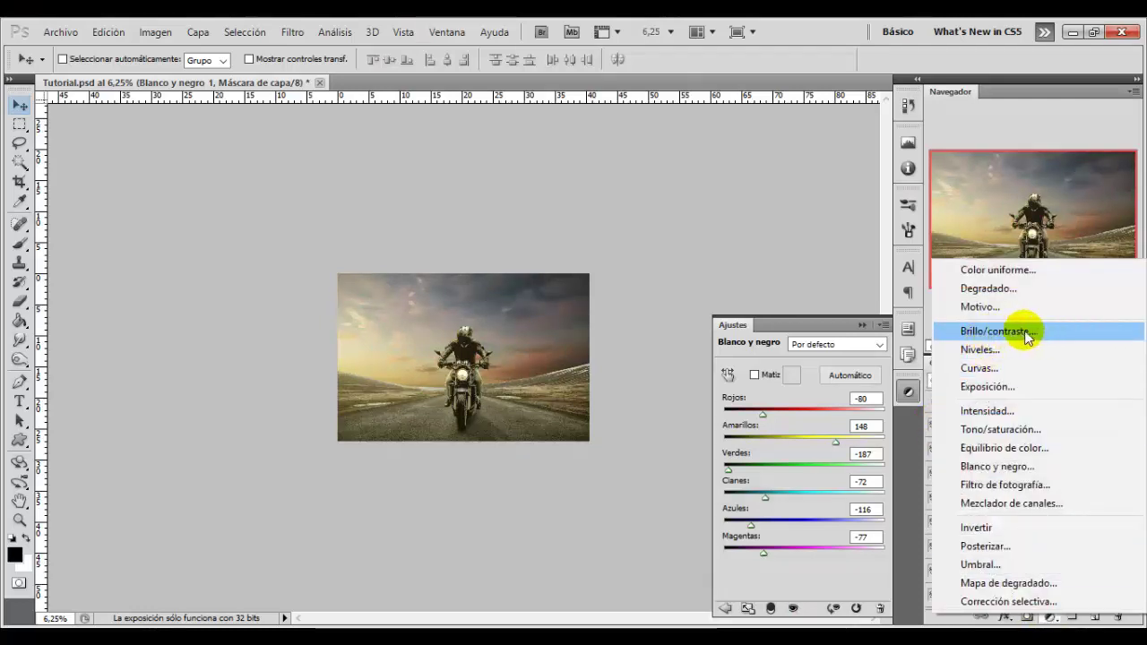
Add a Brillo/contraste 3 layer with brightness lowered to -10
left_click(1056, 330)
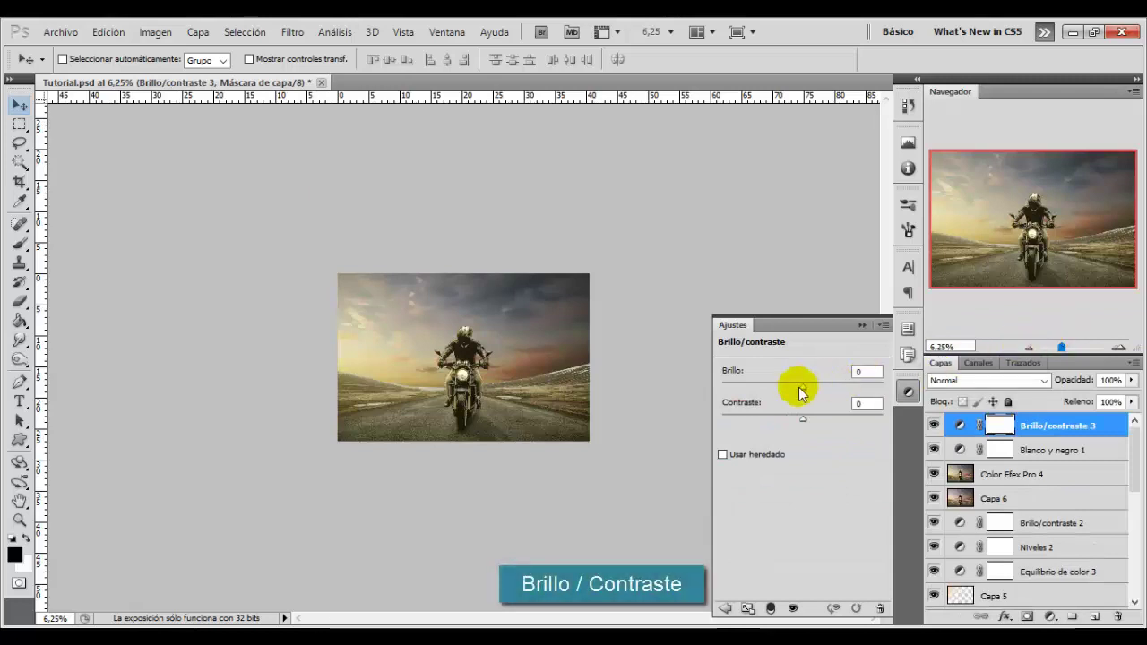
left_click_drag(802, 388, 790, 388)
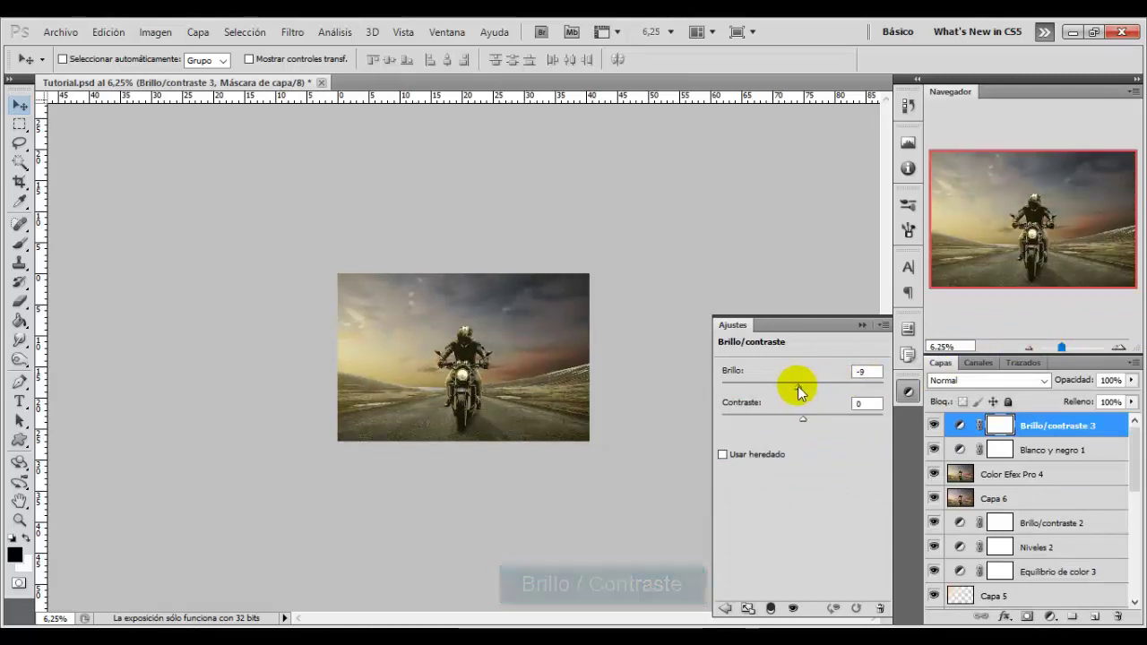
left_click_drag(796, 392, 799, 387)
left_click(934, 426)
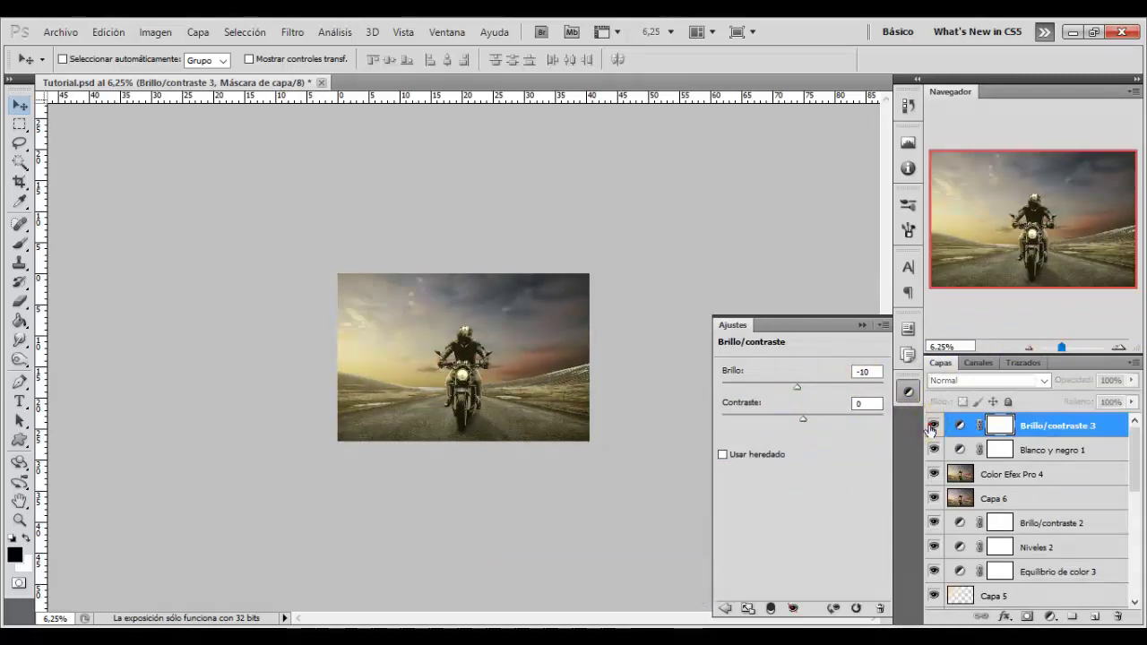
left_click(934, 426)
Add Equilibrio de color 4 pushing midtones to +24 red and +15 green
left_click(1051, 618)
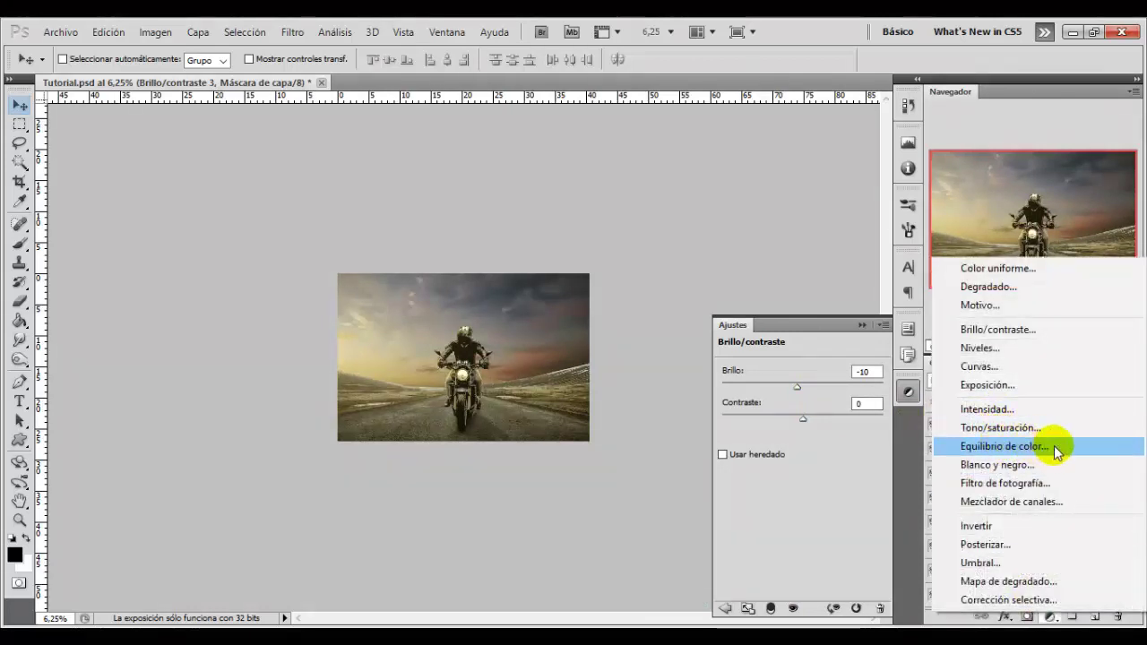
left_click(1051, 448)
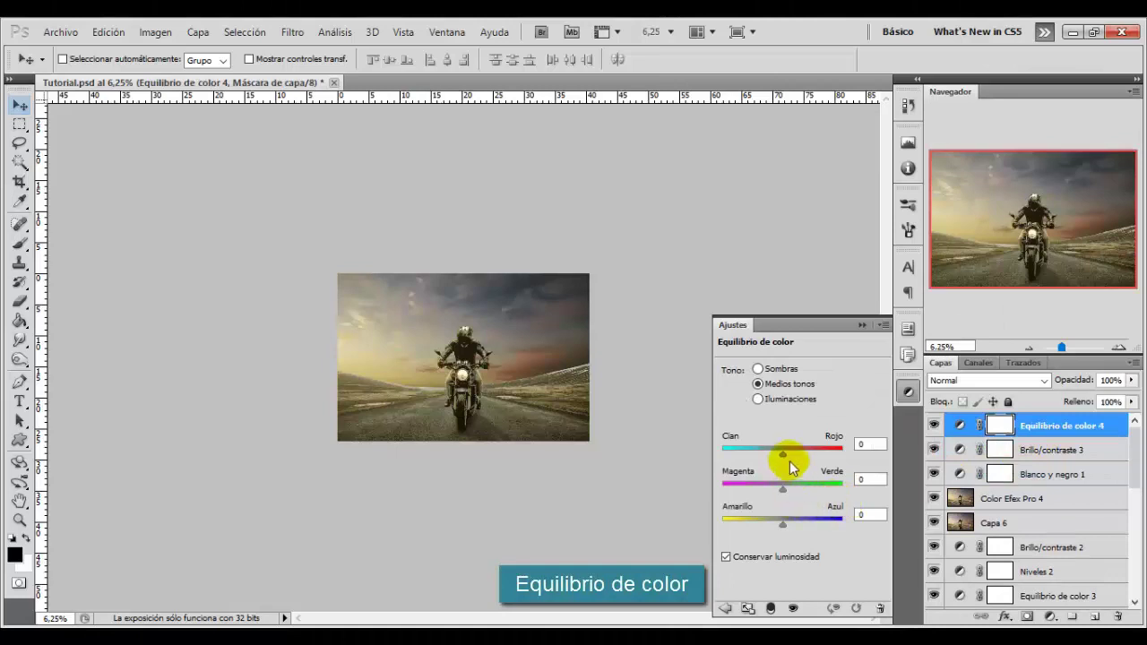
left_click_drag(783, 453, 799, 457)
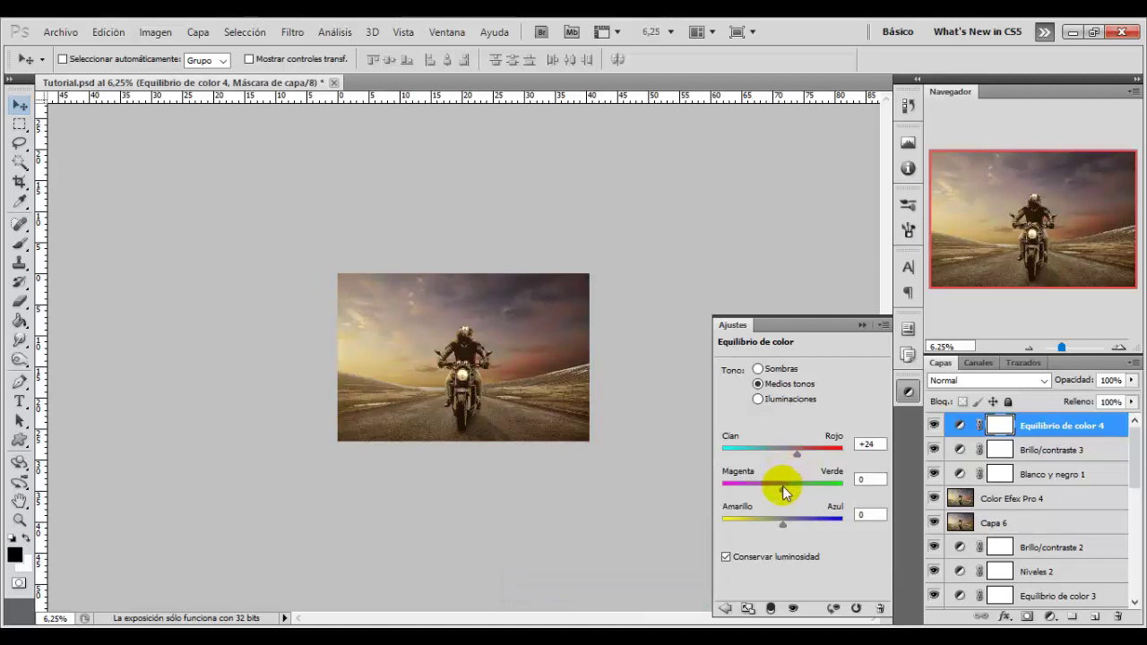
left_click_drag(782, 491, 791, 491)
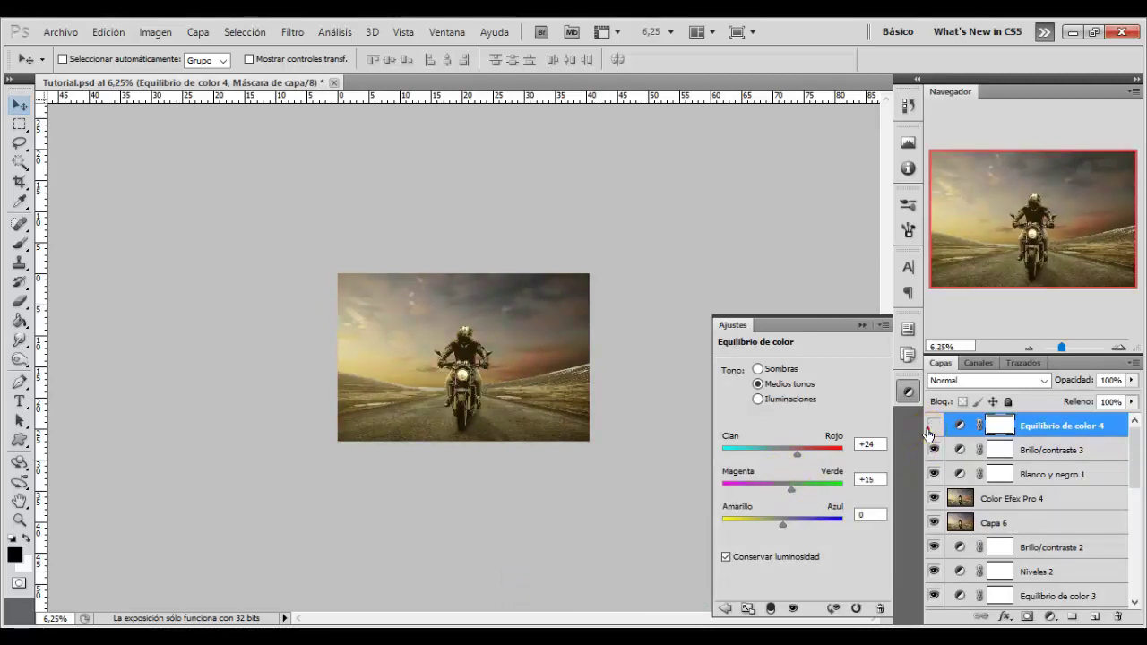
left_click(1050, 616)
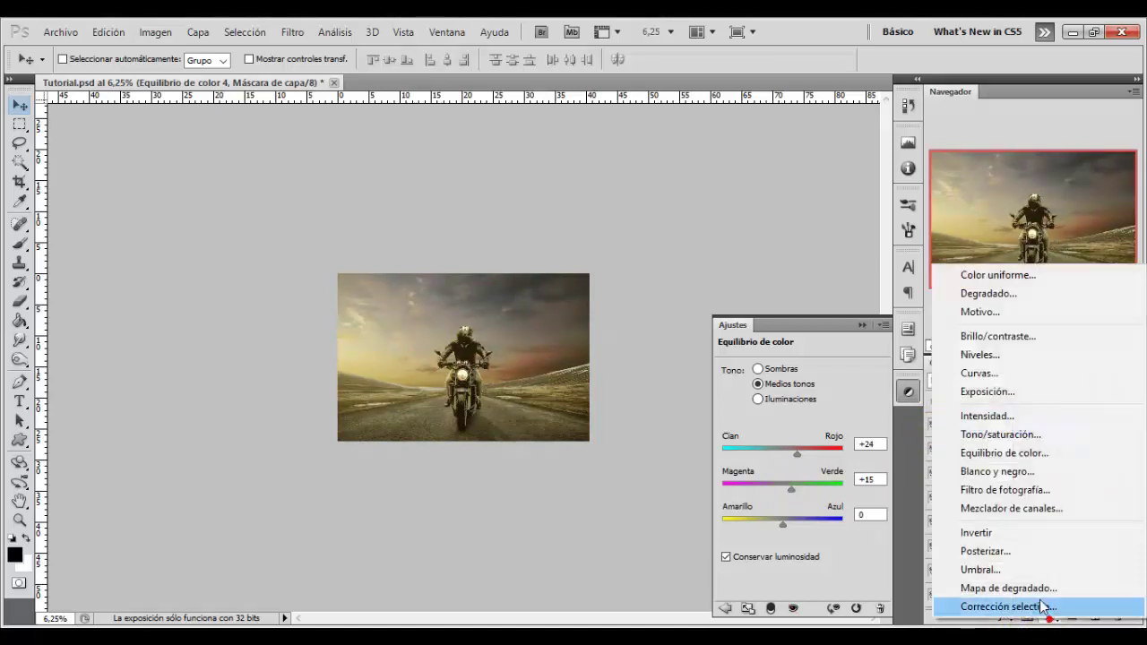
Add Curvas 1, pull the RGB midtones down and lower the blue channel's highlights
left_click(996, 373)
left_click_drag(822, 452, 816, 467)
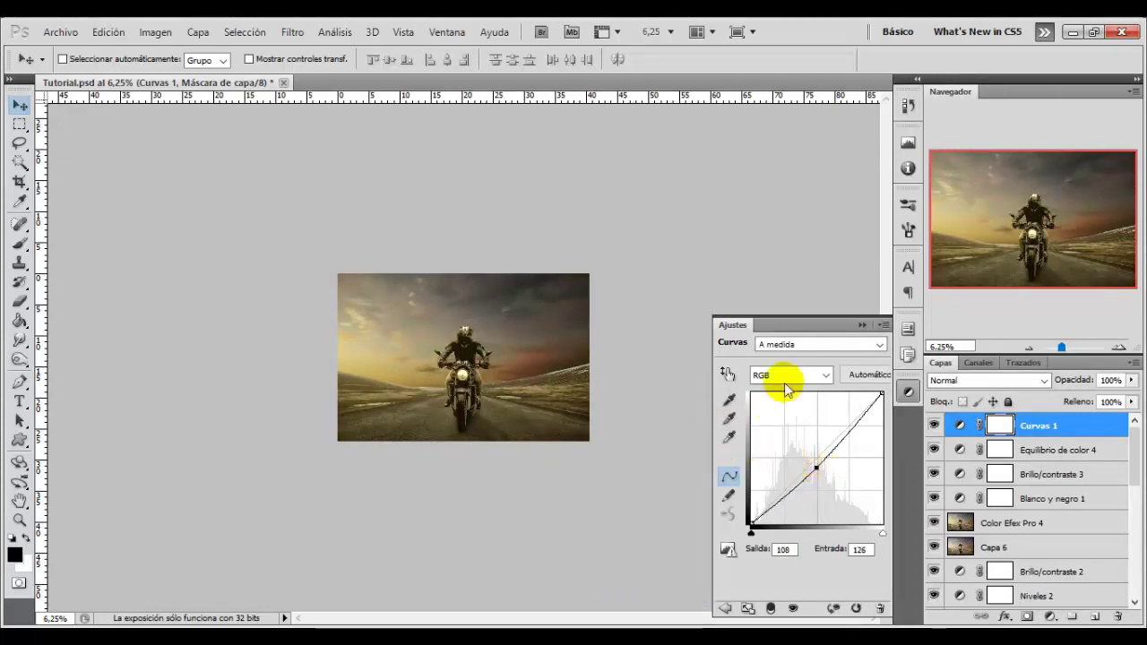
left_click(821, 378)
left_click(778, 433)
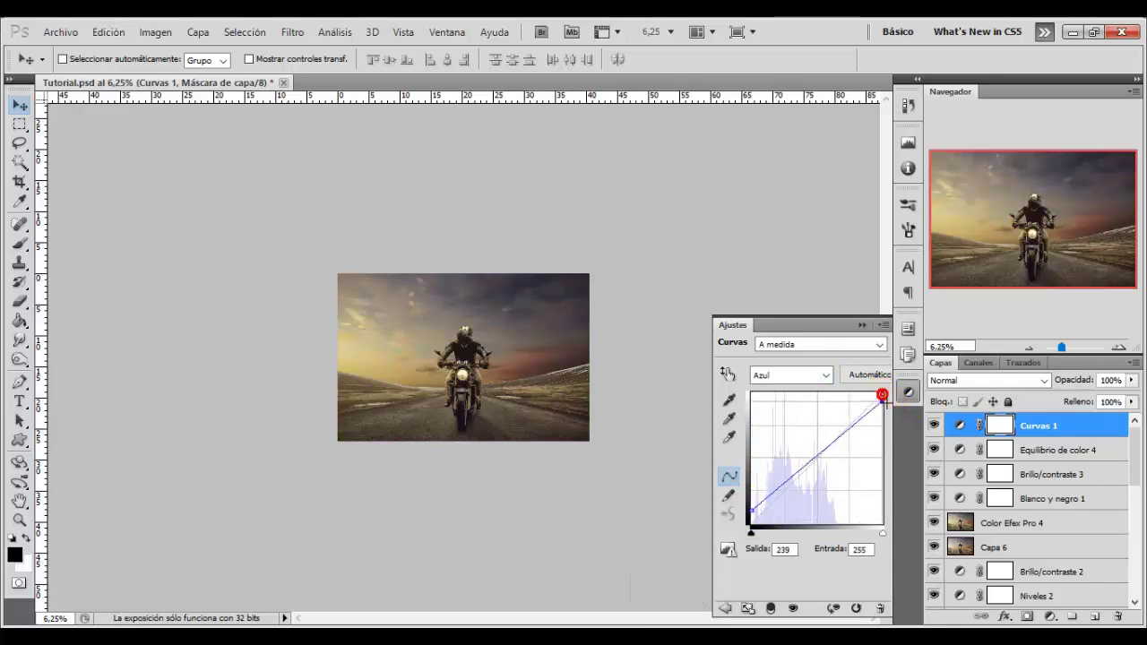
left_click_drag(882, 396, 883, 394)
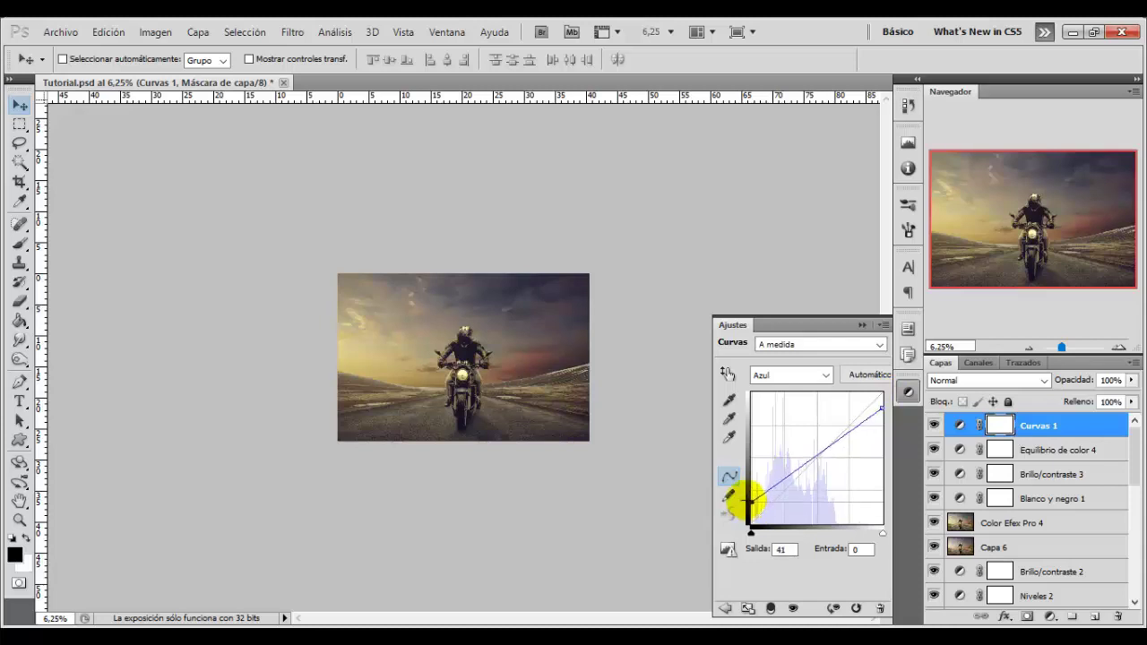
left_click(882, 406)
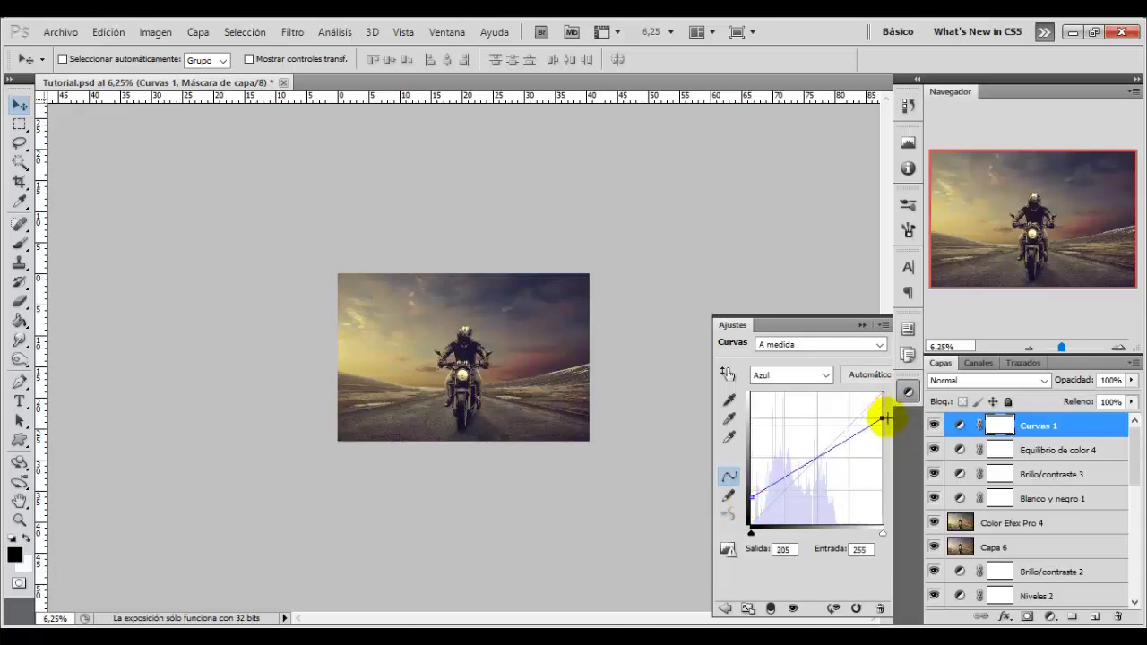
mouse_move(882, 418)
left_mouse_down()
mouse_move(883, 397)
mouse_move(883, 425)
left_mouse_up()
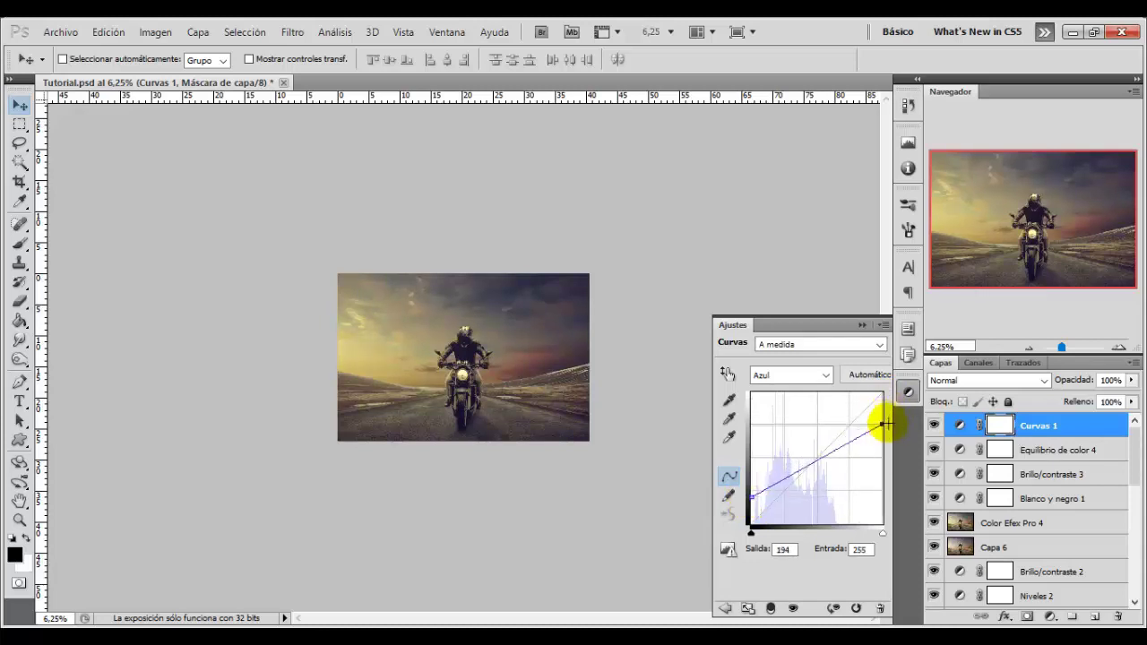
Lift shadows and lower highlights on the red and green curves (green 0→18, 255→242)
left_click(817, 376)
left_click(795, 407)
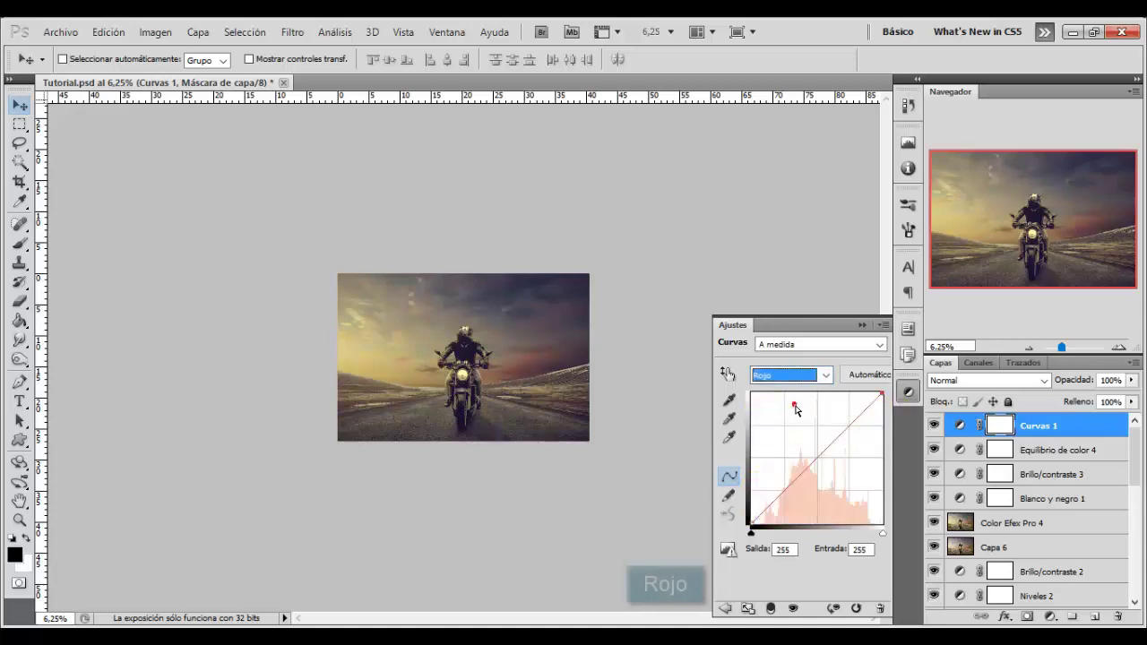
left_click_drag(751, 523, 753, 523)
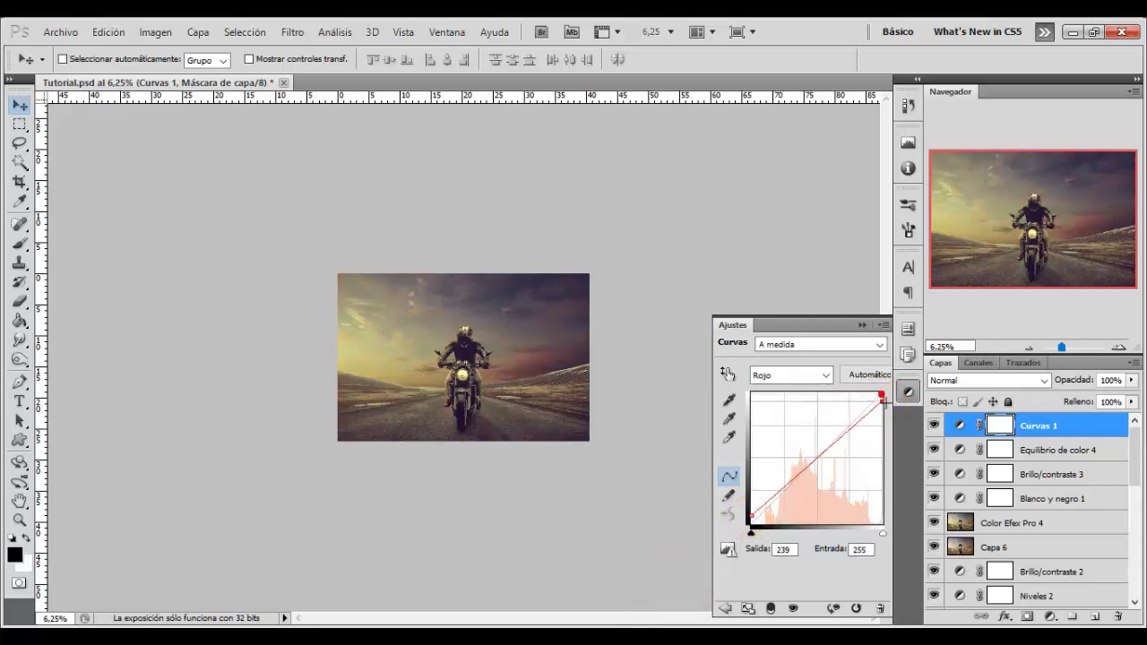
left_click_drag(897, 395, 901, 392)
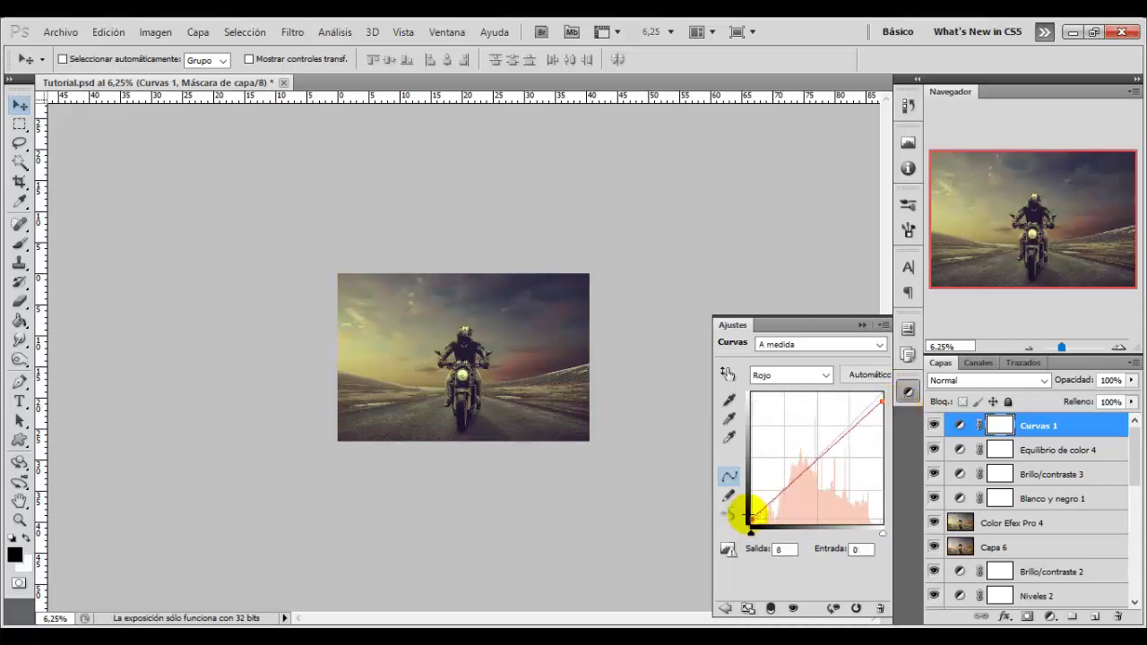
left_click(817, 375)
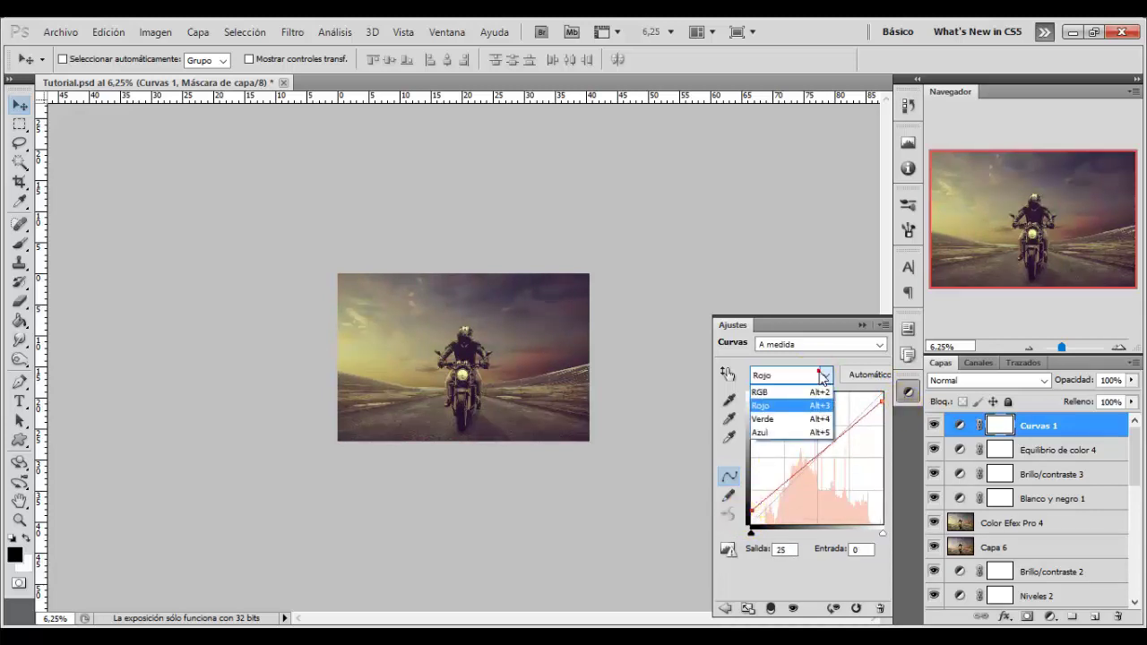
left_click(791, 419)
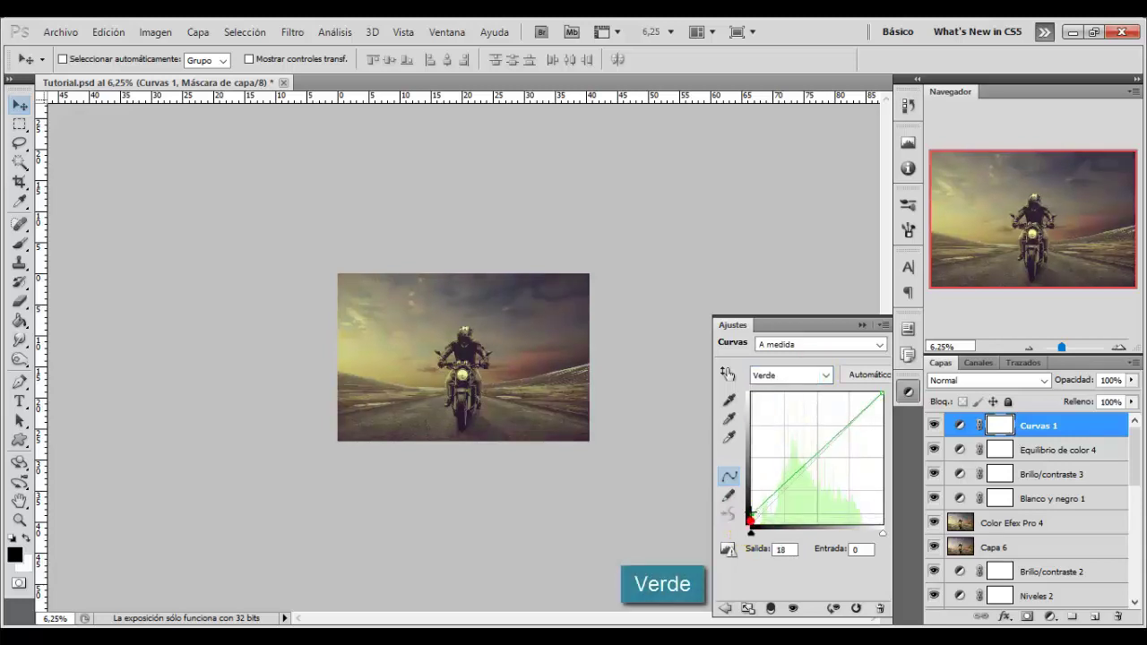
left_click_drag(752, 520, 753, 517)
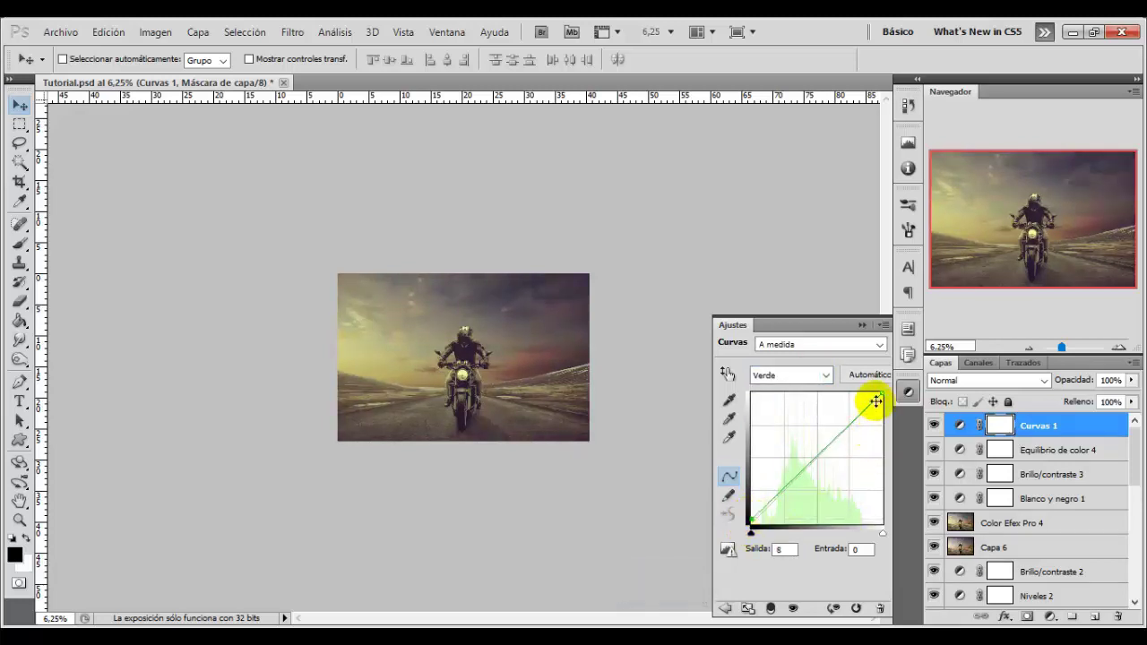
left_click_drag(890, 404, 892, 395)
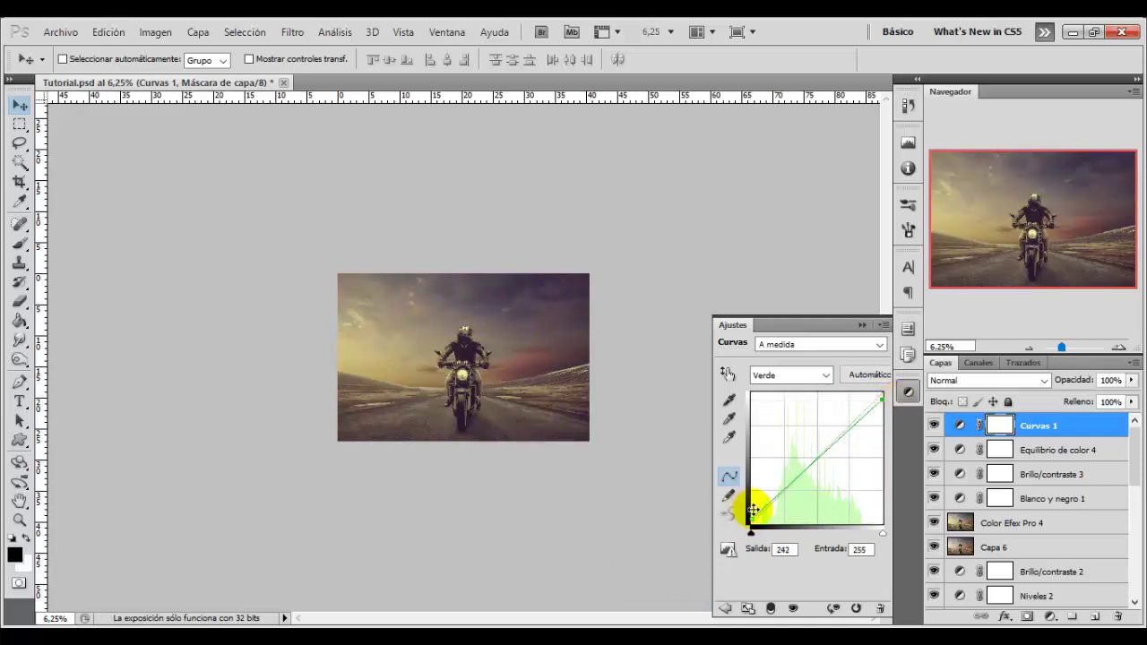
left_click_drag(751, 517, 752, 512)
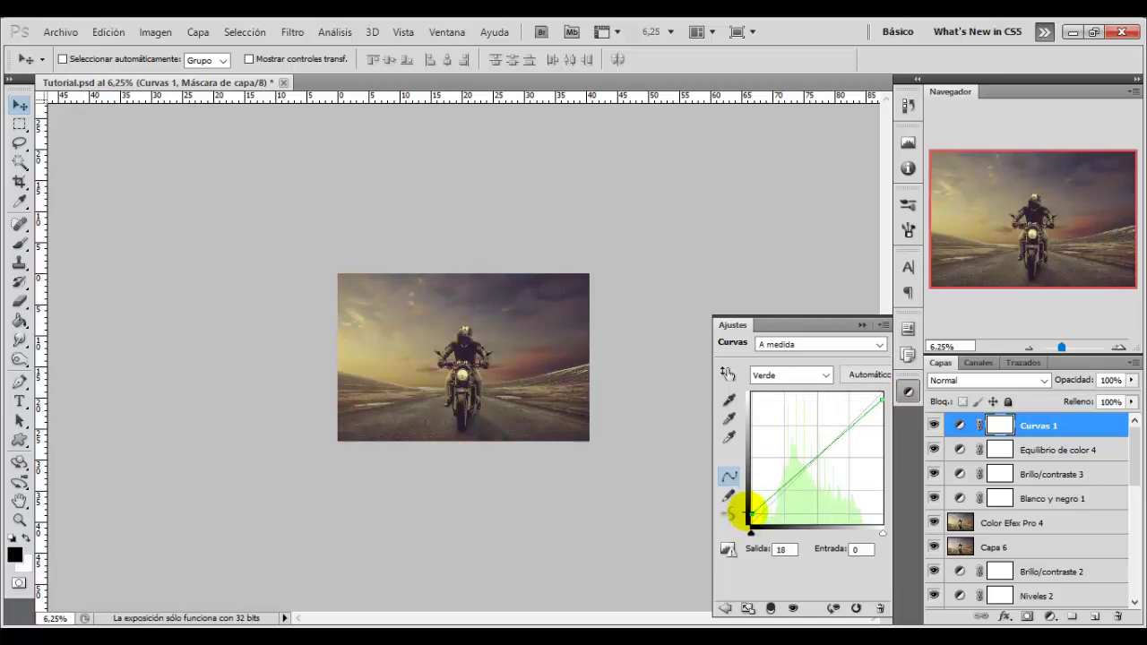
Lift the blue curve's black point to 59 and compare Curvas 1 on and off
left_click(826, 375)
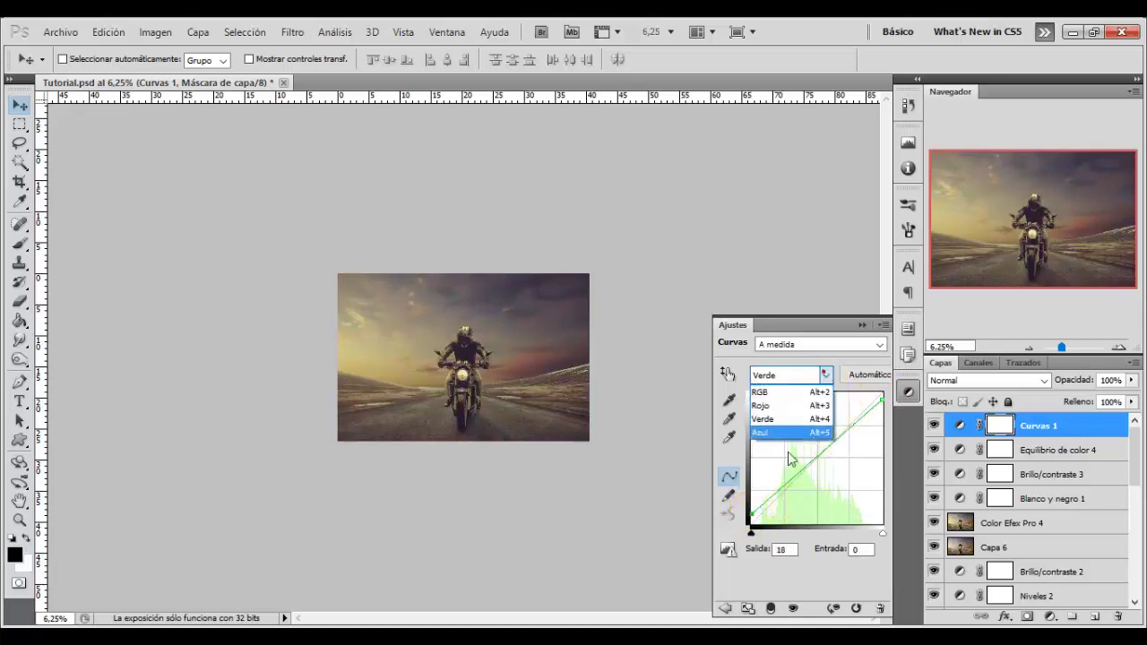
left_click(777, 436)
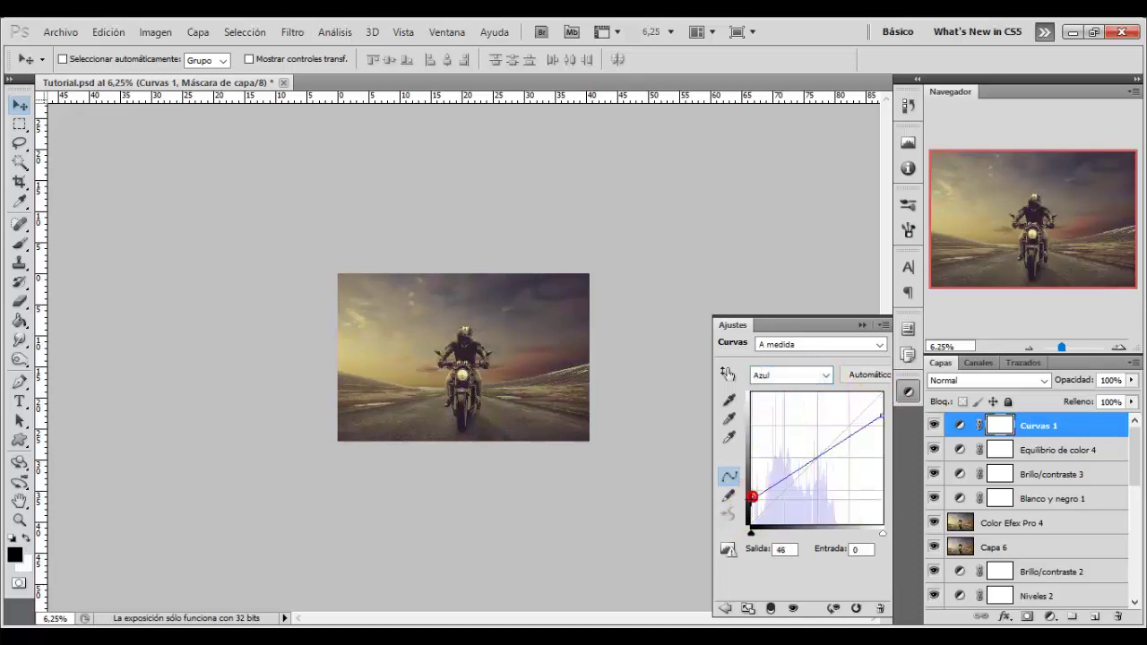
left_click_drag(752, 496, 751, 499)
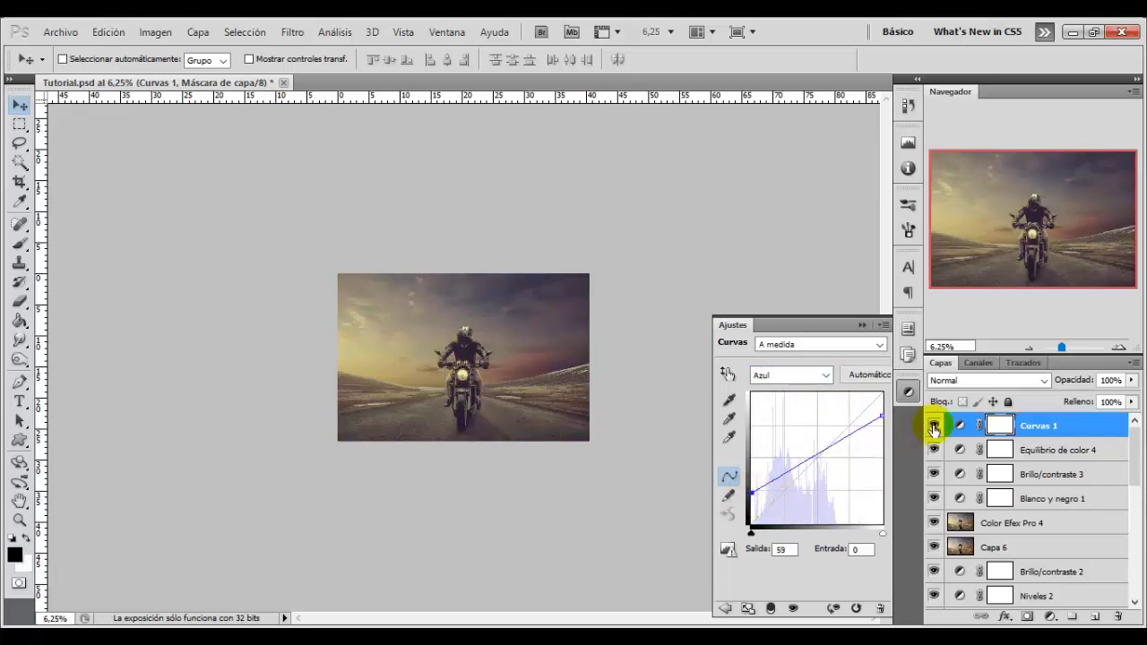
left_click(934, 427)
left_click(934, 427)
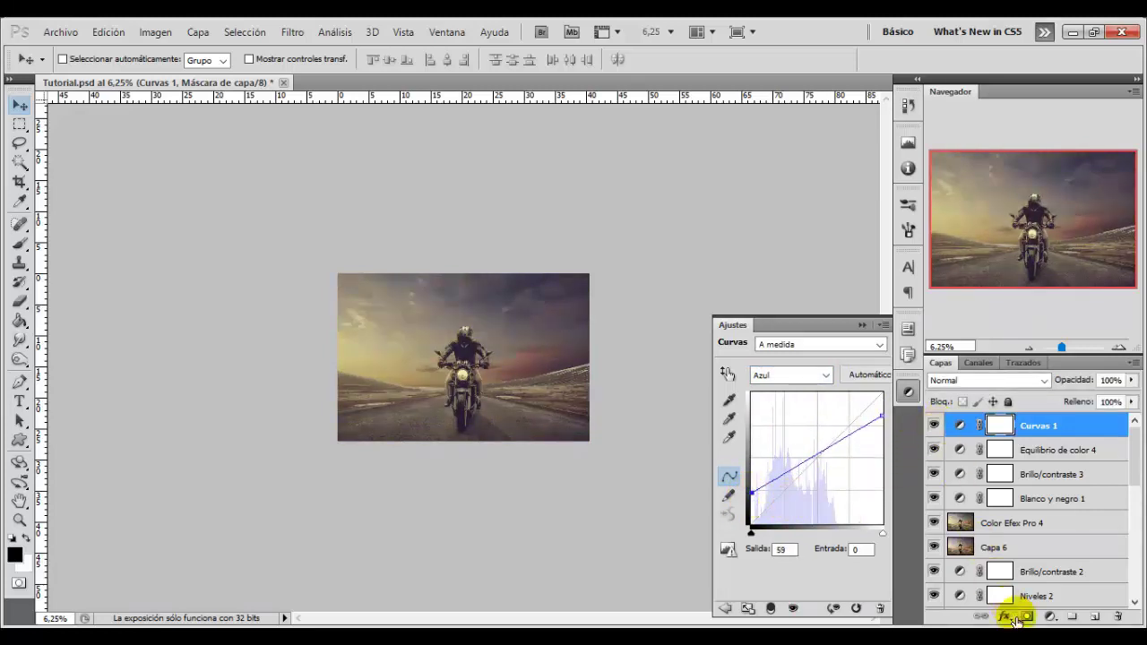
left_click(1051, 621)
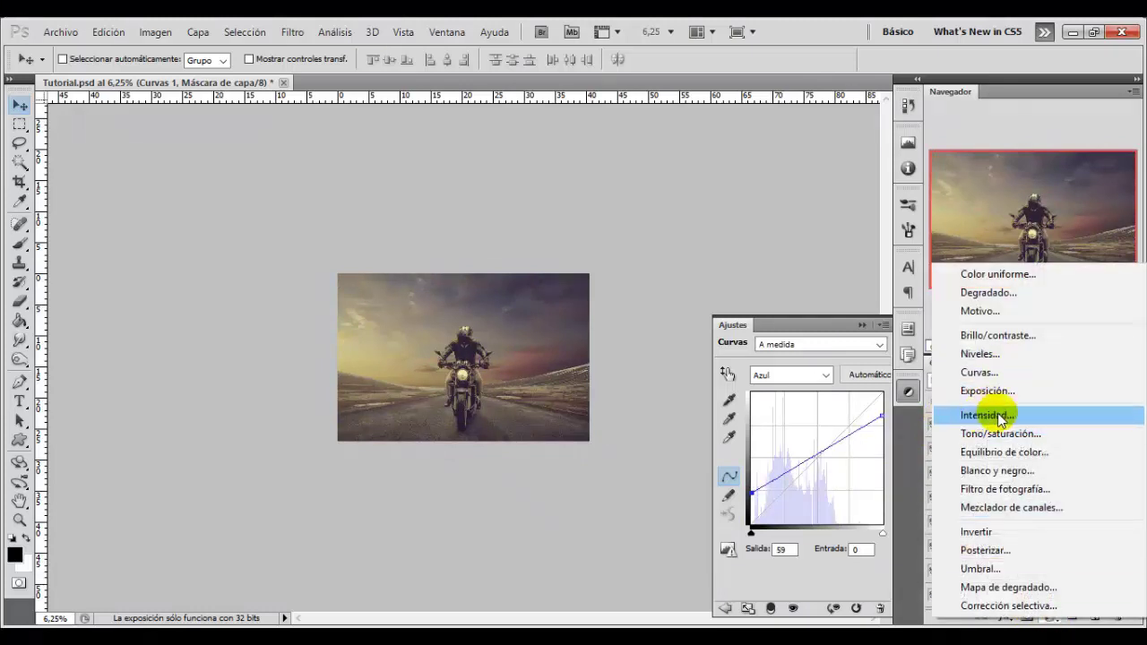
Add Intensidad 2 at vibrance -70, then compare it and the grading layers on and off
left_click(1020, 416)
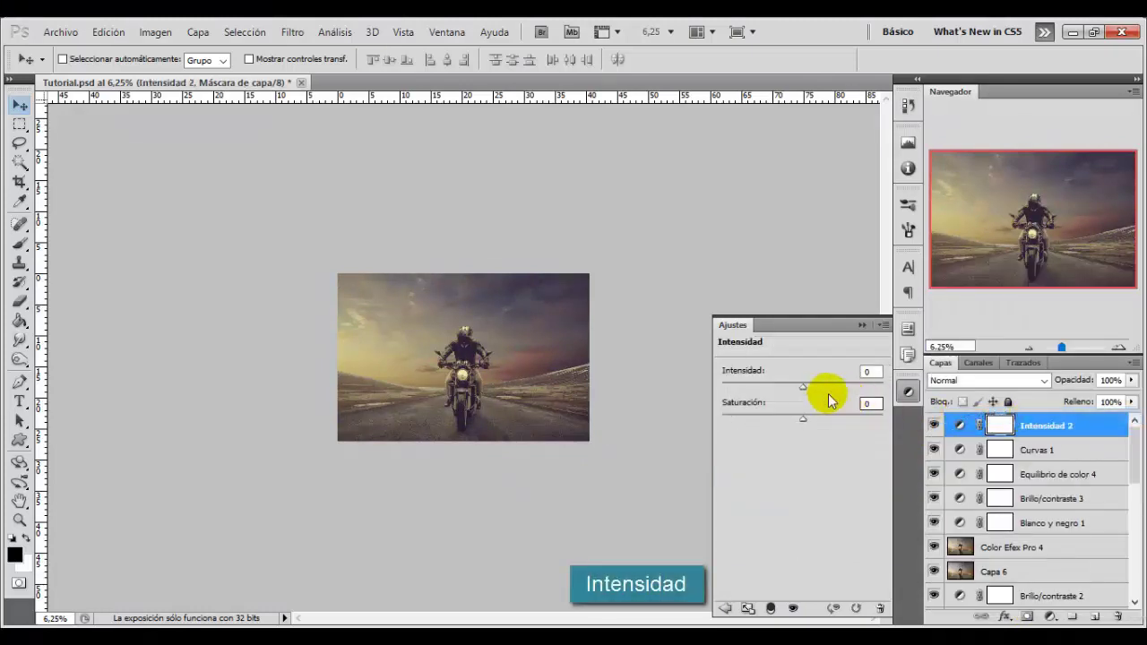
left_click(748, 387)
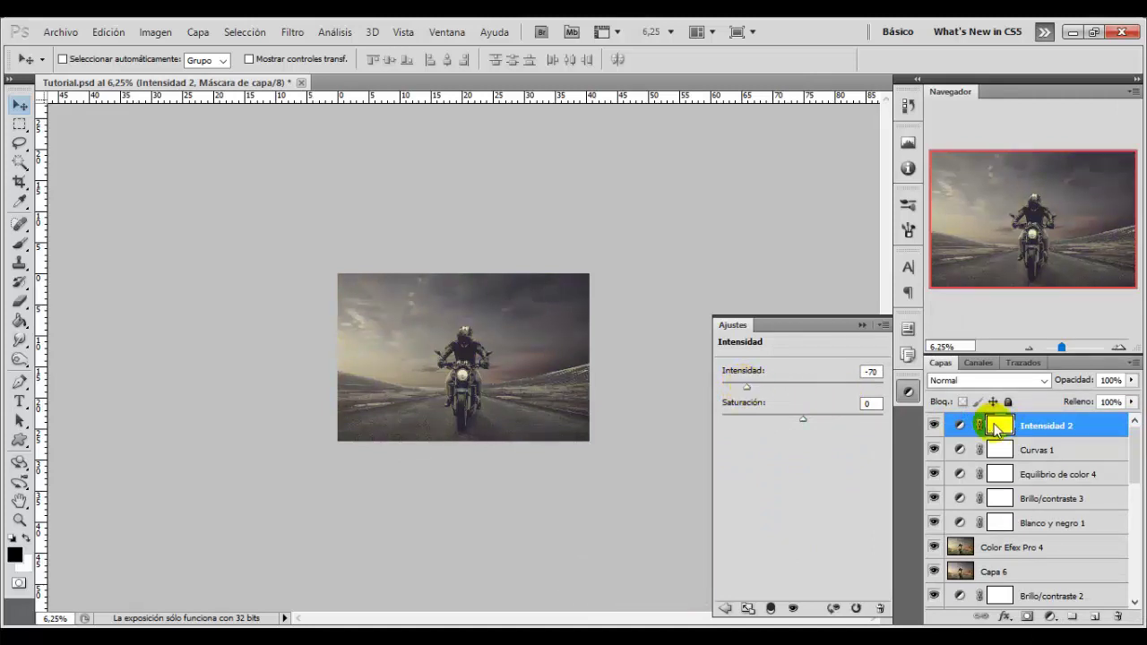
left_click(935, 425)
left_click(935, 425)
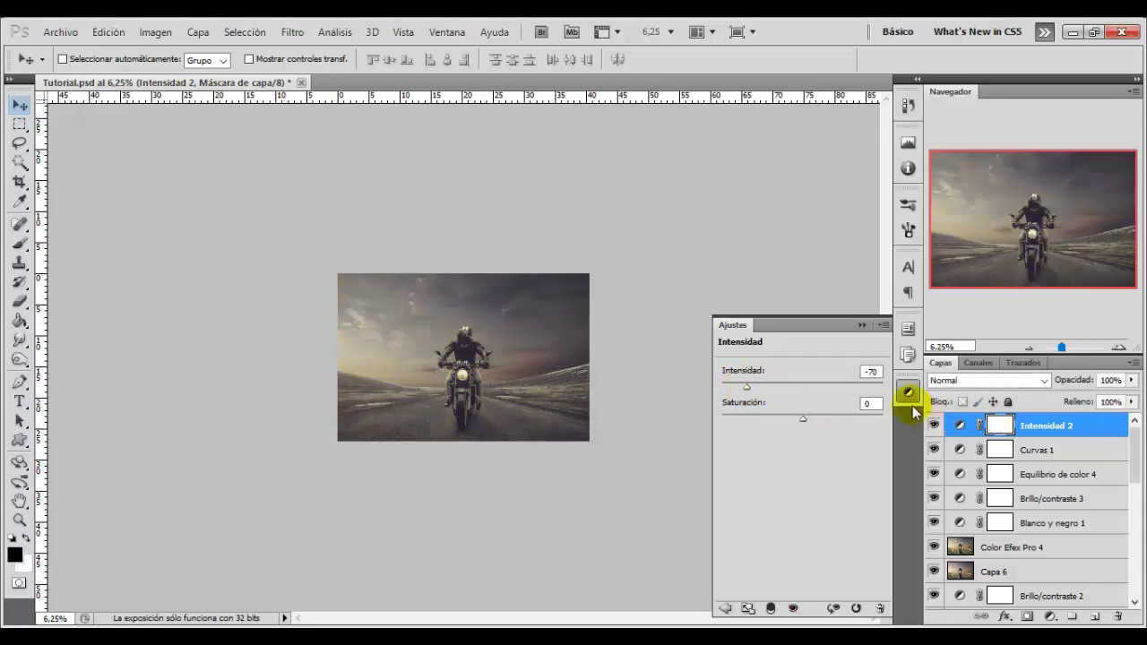
left_click(860, 324)
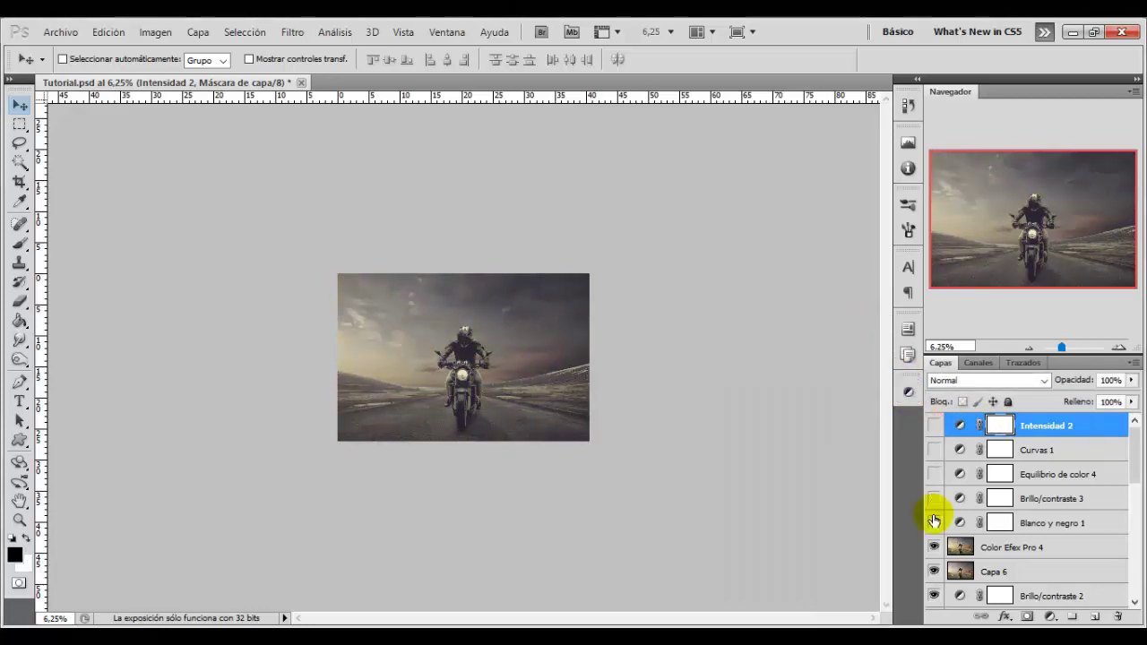
left_click(935, 520)
left_click(933, 429)
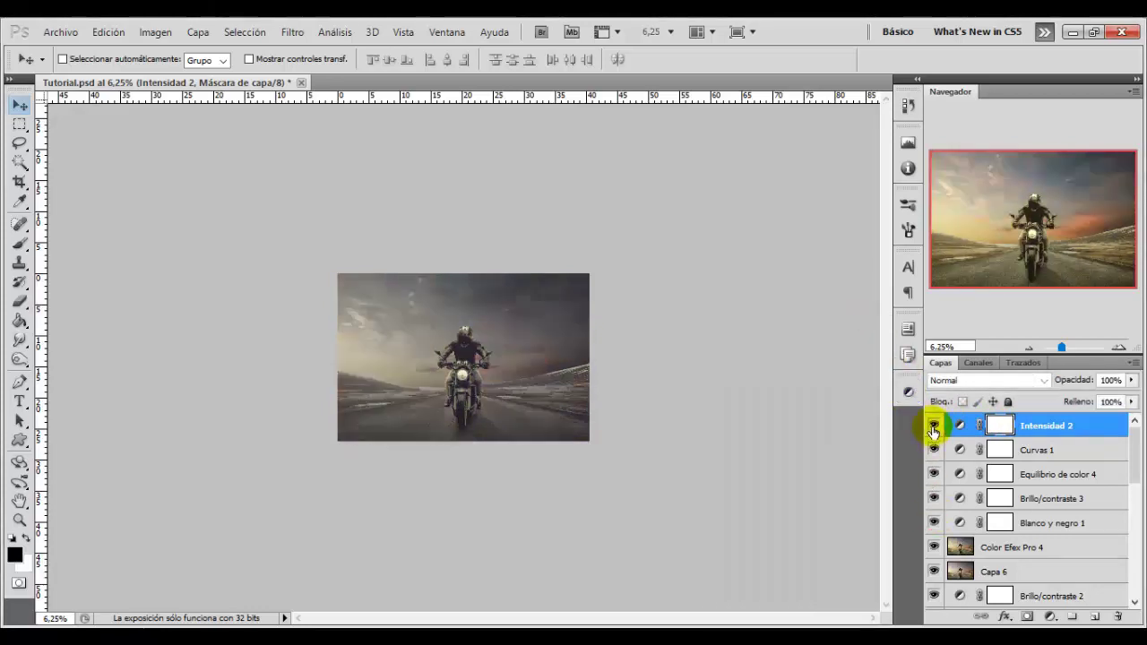